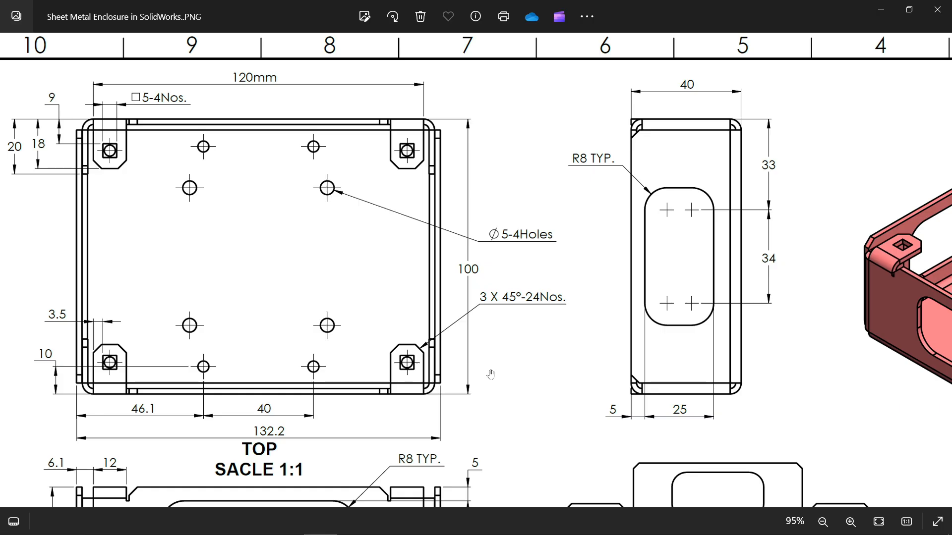
Look over the enclosure's reference drawing, switch to SOLIDWORKS and start a sketch on the Top Plane.
mouse_move(491, 374)
left_mouse_down()
mouse_move(502, 140)
mouse_move(522, 239)
left_mouse_up()
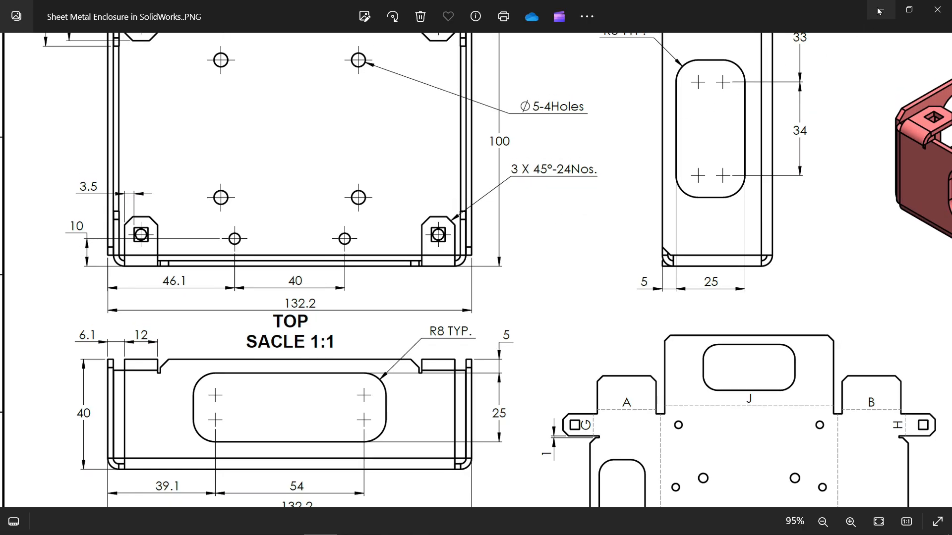
left_click(881, 9)
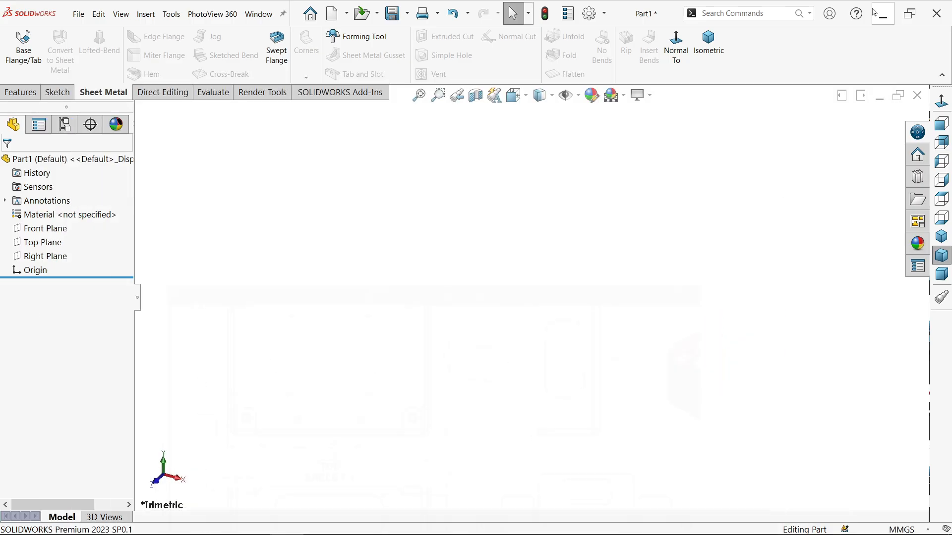
left_click(49, 242)
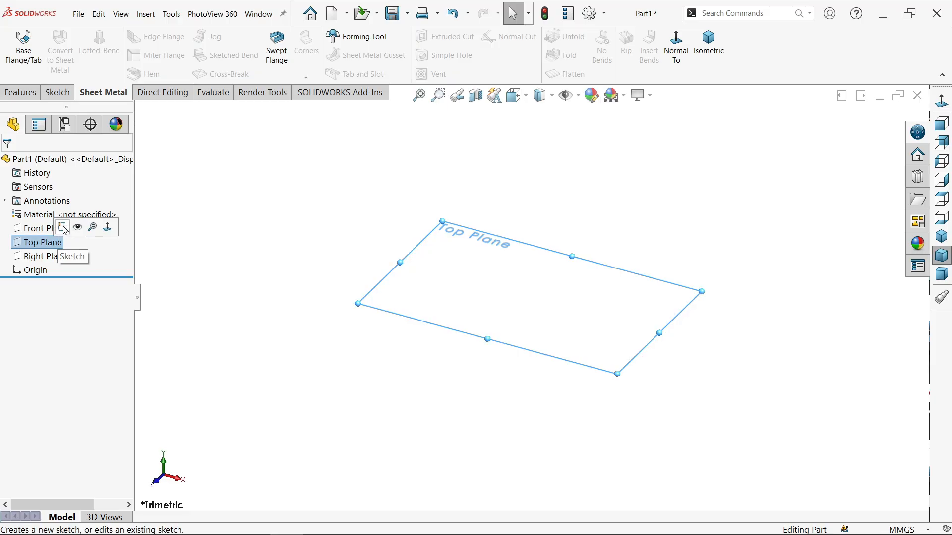
left_click(63, 228)
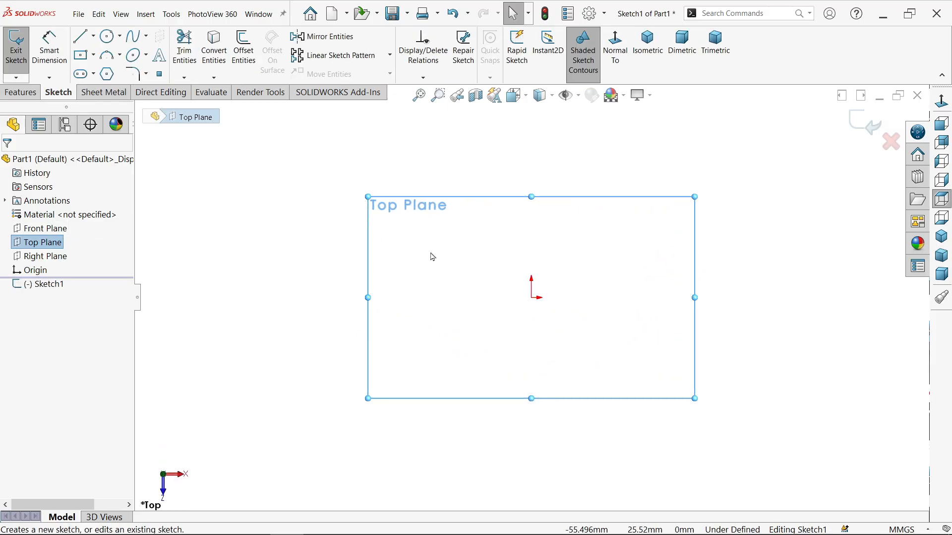
Sketch a center rectangle on the origin, 100 mm high and 120 mm wide.
left_click(80, 56)
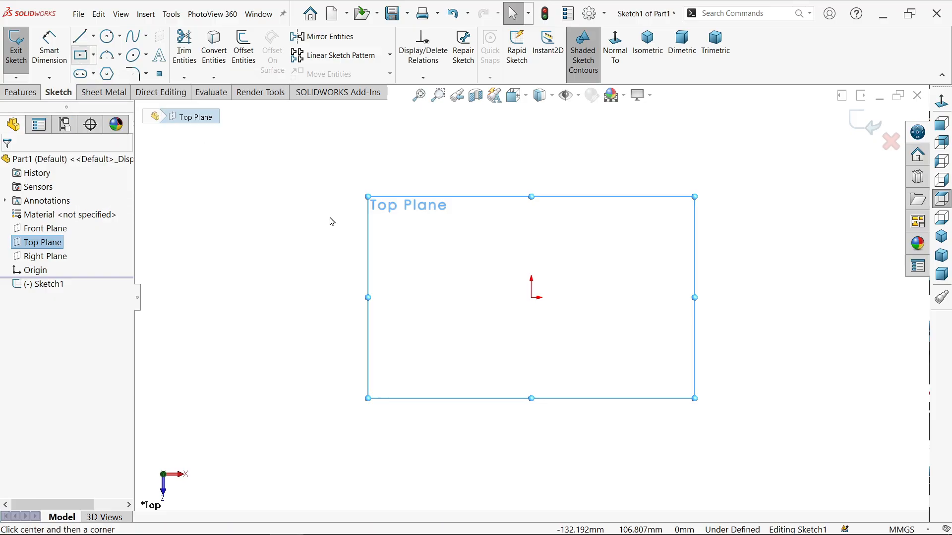
left_click(532, 298)
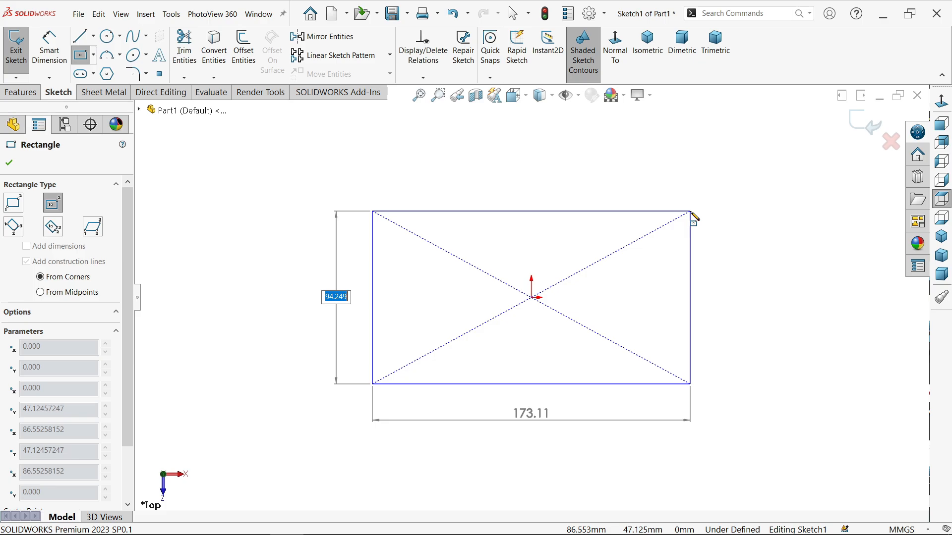
type("100")
key("Tab")
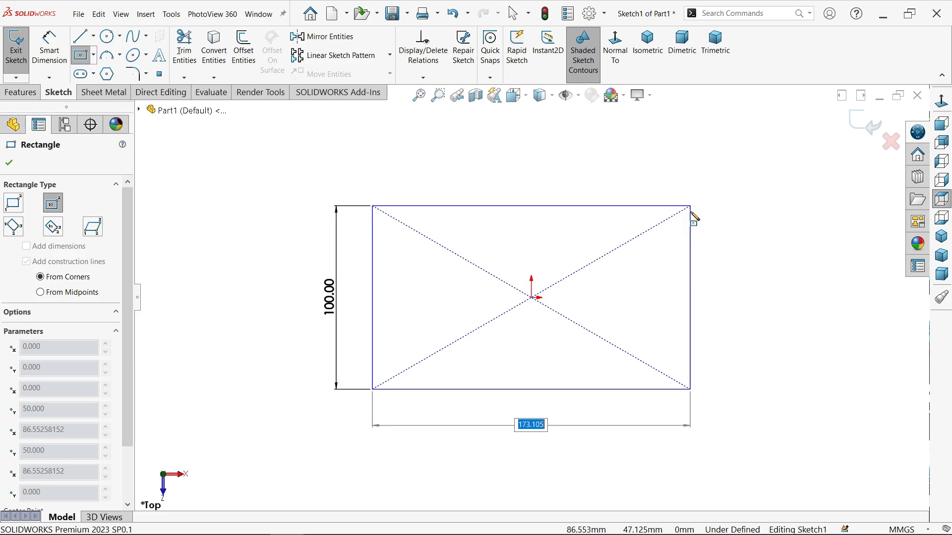
type("120")
key("Return")
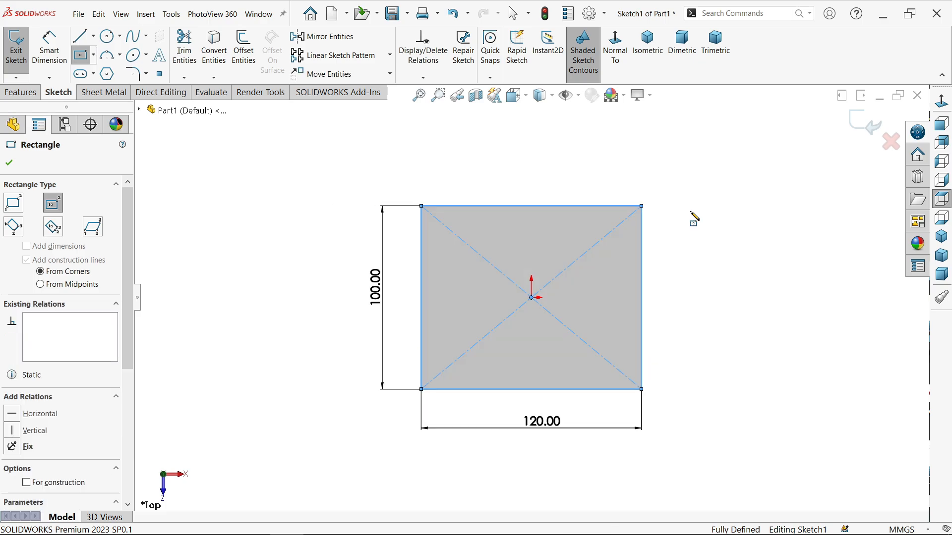
right_click(730, 212)
left_click(744, 219)
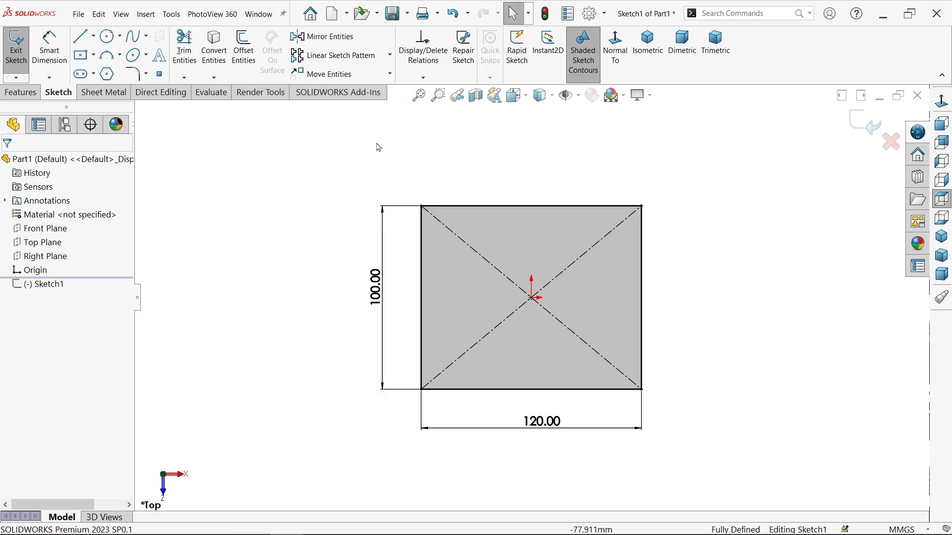
Bring up the Sheet Metal commands and check which command groups are enabled.
left_click(119, 95)
right_click(119, 98)
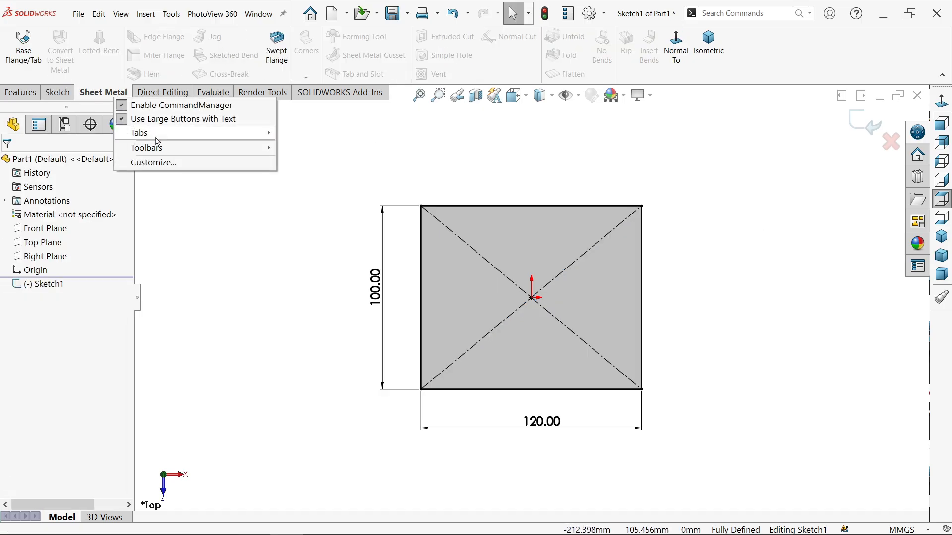
mouse_move(157, 141)
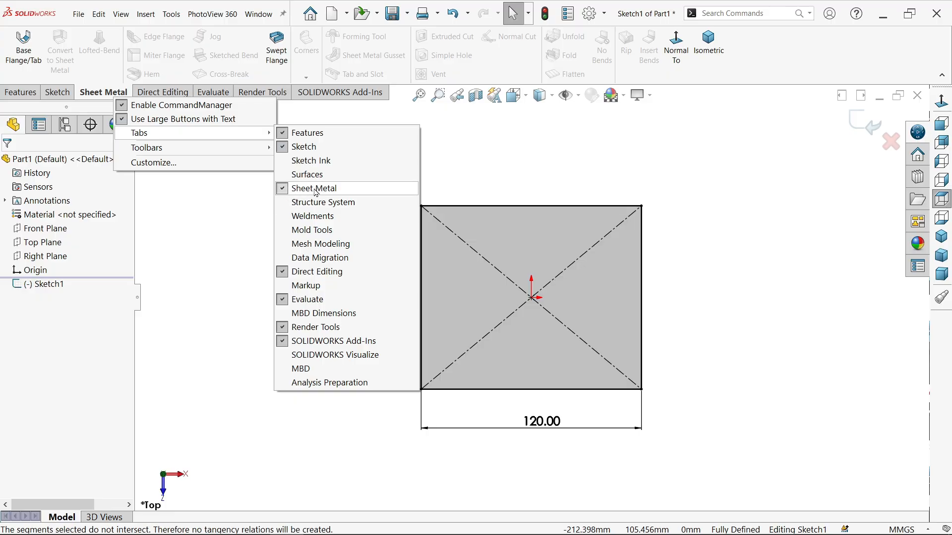
left_click(463, 152)
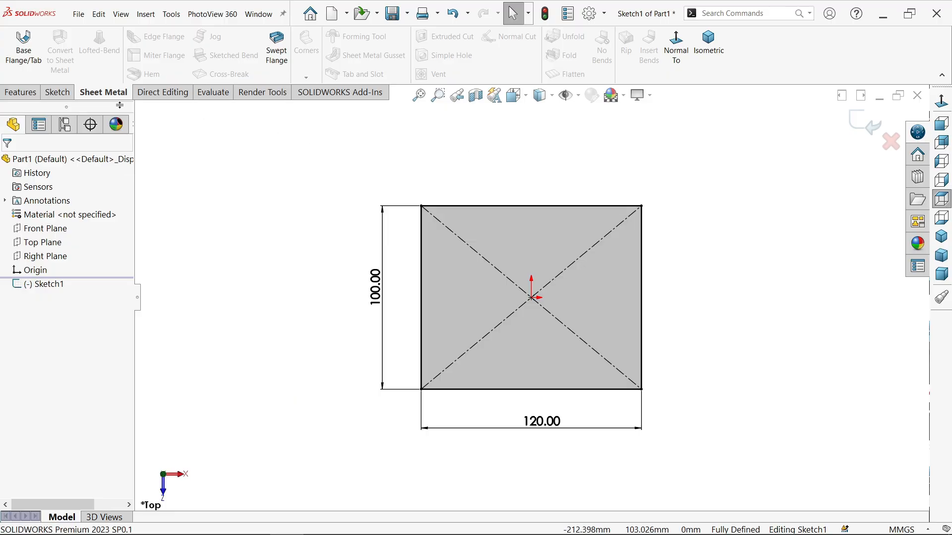
Start a base flange from the rectangle sketch with 2 mm thickness and the thickness direction reversed.
left_click(27, 60)
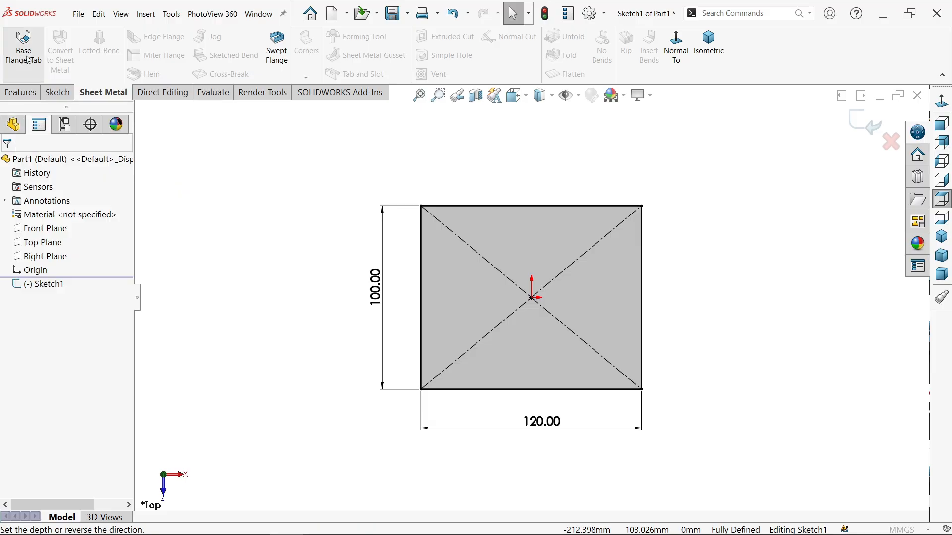
scroll(580, 318, "down", 4)
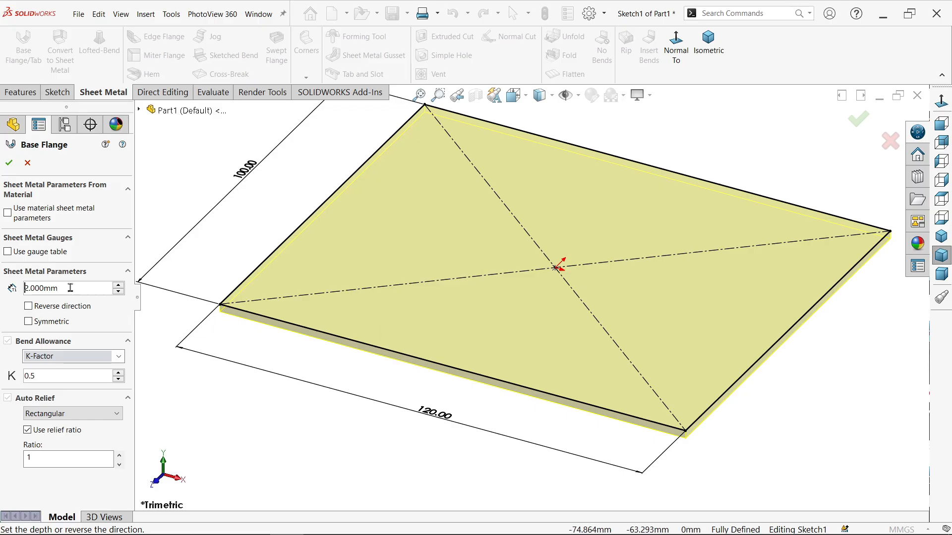
left_click_drag(71, 288, 6, 283)
left_click(28, 307)
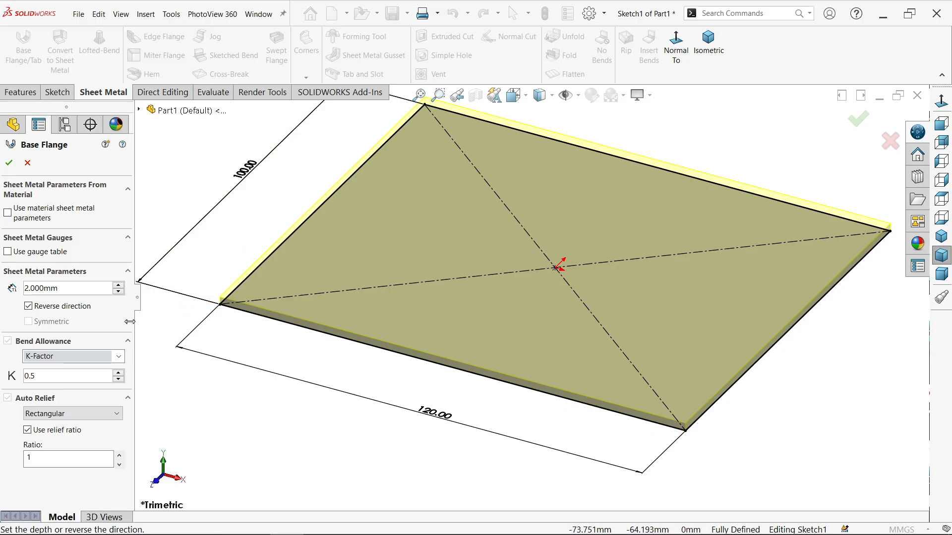
Keep K-factor 0.5 and rectangular auto relief, set the relief ratio to 0.5, and create the base flange.
left_click(52, 376)
double_click(28, 376)
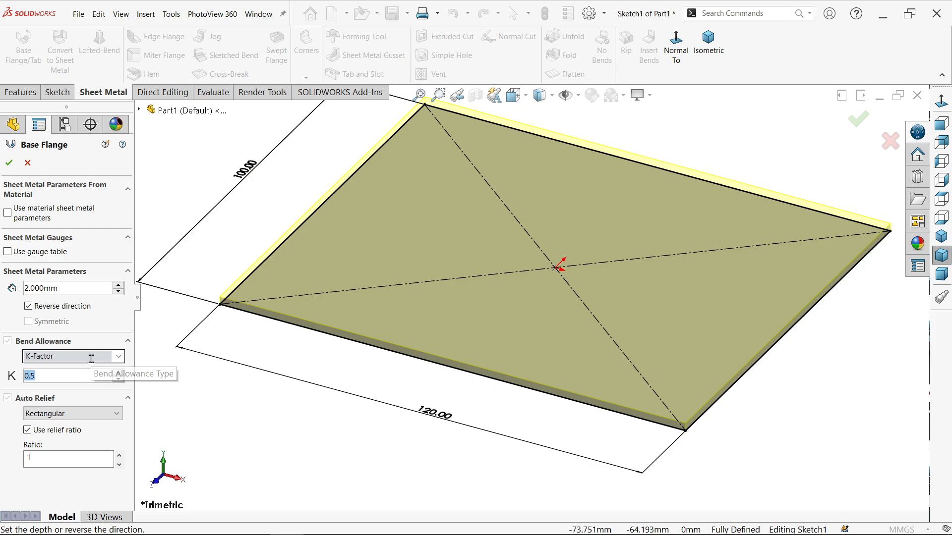
left_click(71, 419)
left_click(74, 425)
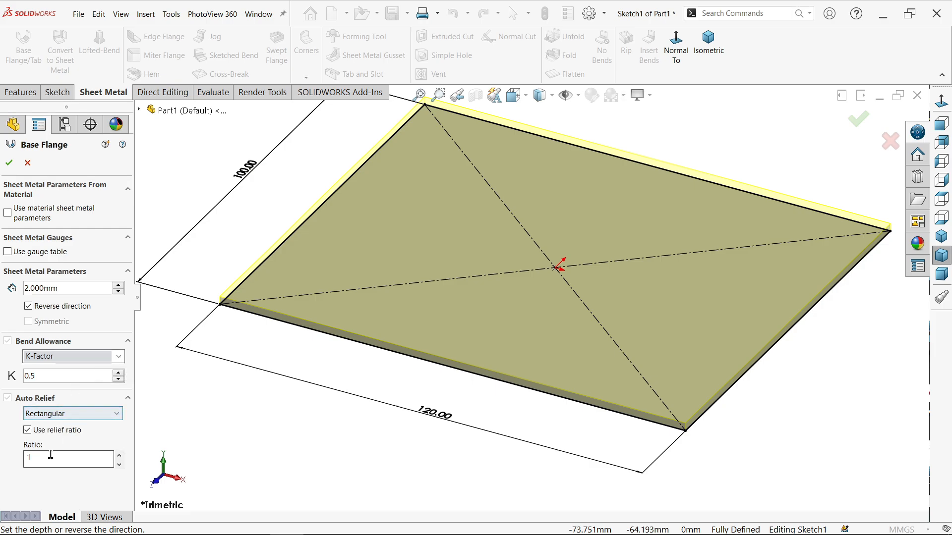
double_click(29, 457)
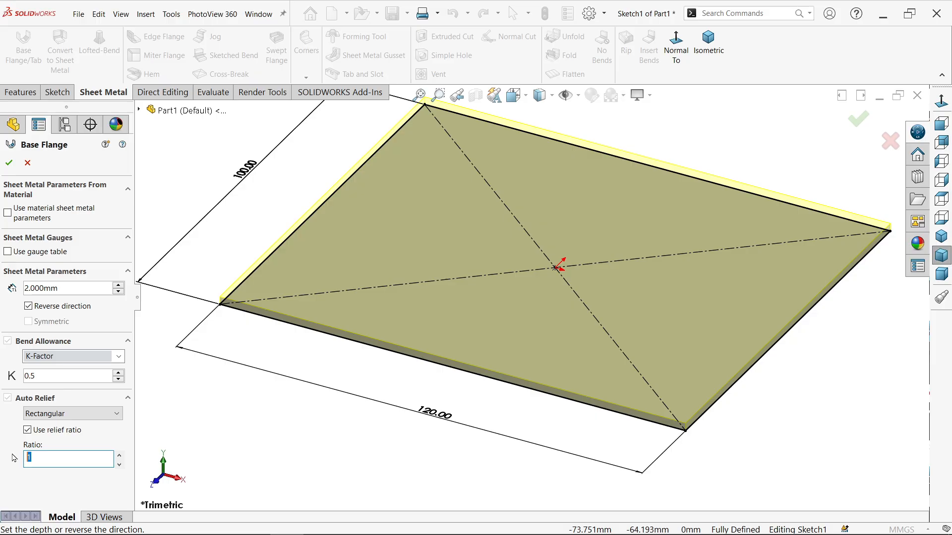
type("0.5")
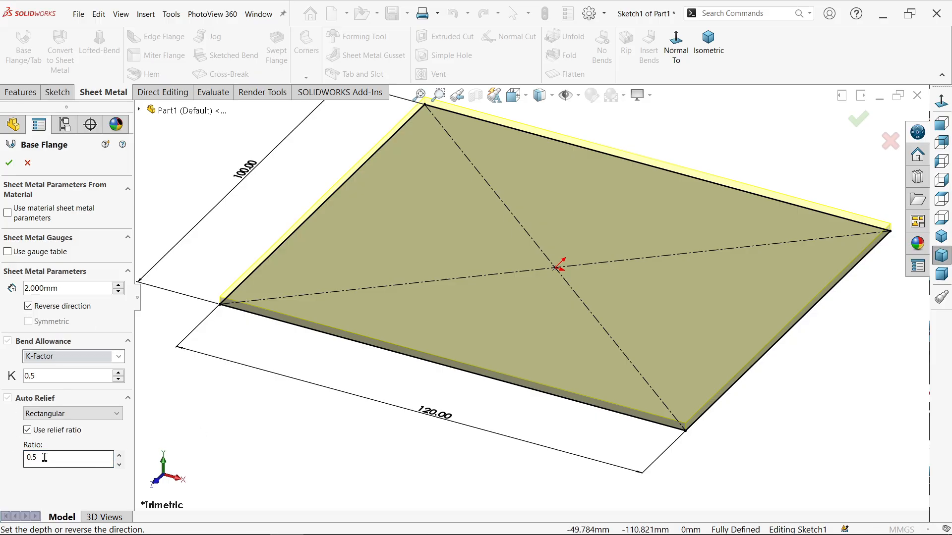
left_click(27, 430)
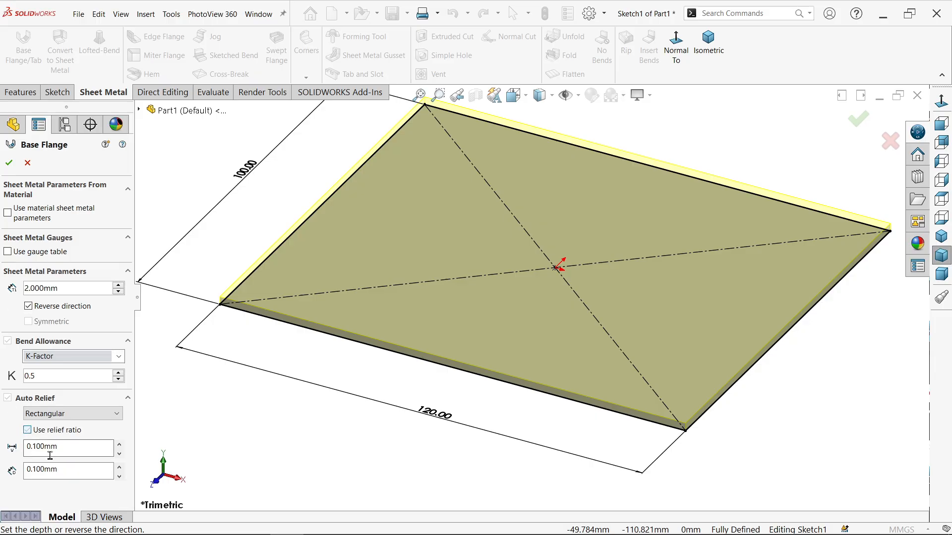
left_click(28, 430)
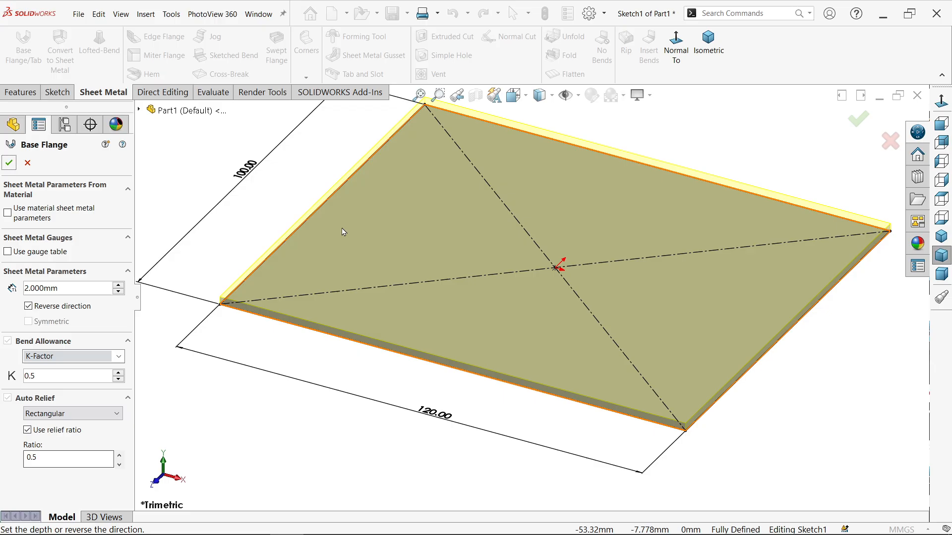
left_click(9, 165)
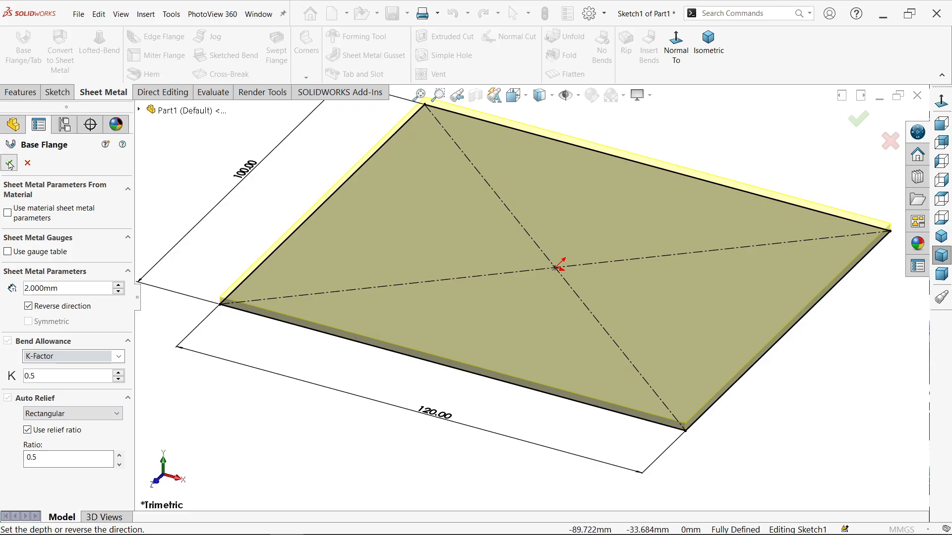
scroll(466, 258, "up", 3)
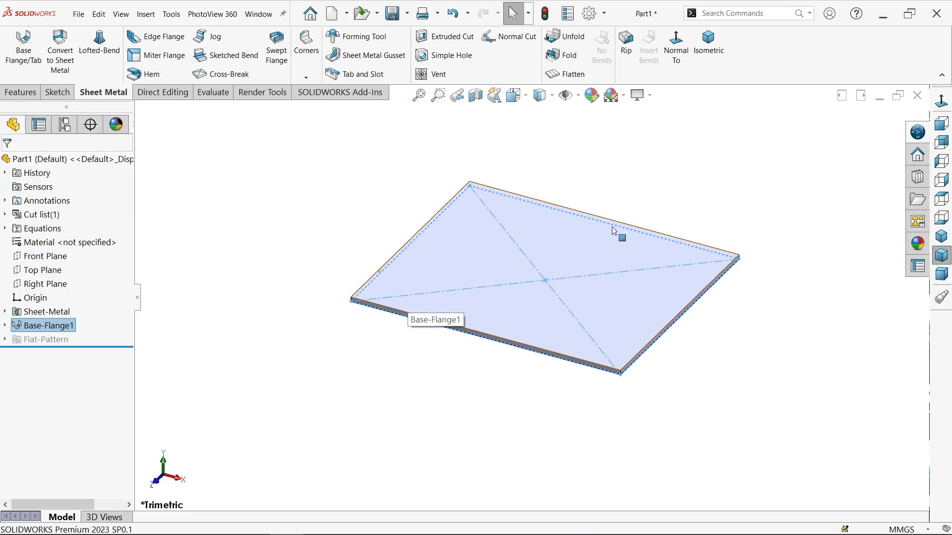
scroll(610, 234, "down", 3)
left_click(248, 160)
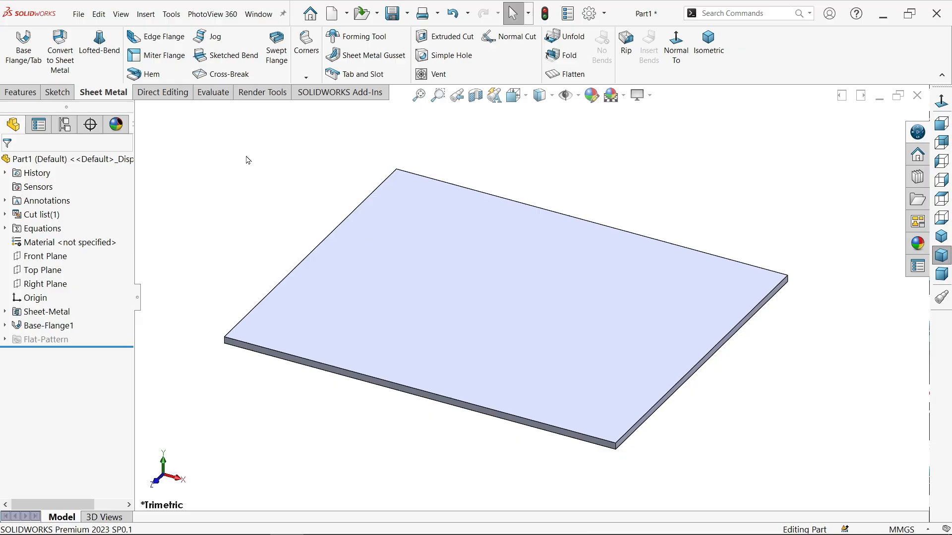
Start an edge flange on the two opposite 120 mm upper edges of the base plate, pointing upward, about 26 mm long.
left_click(153, 36)
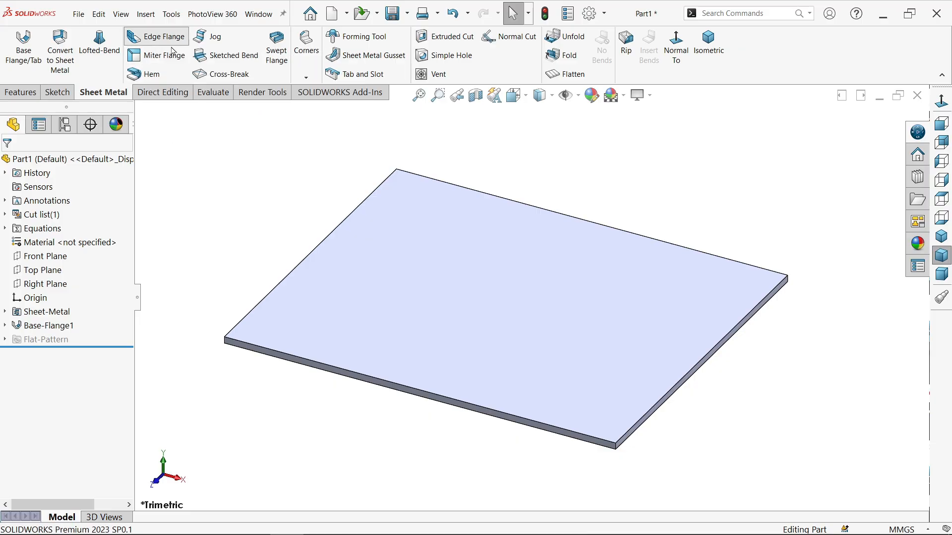
left_click(550, 211)
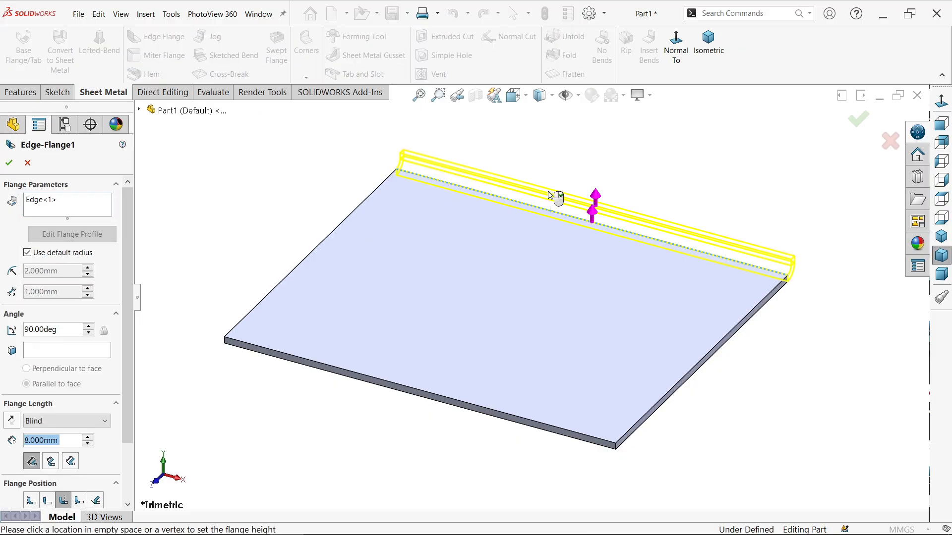
left_click(546, 139)
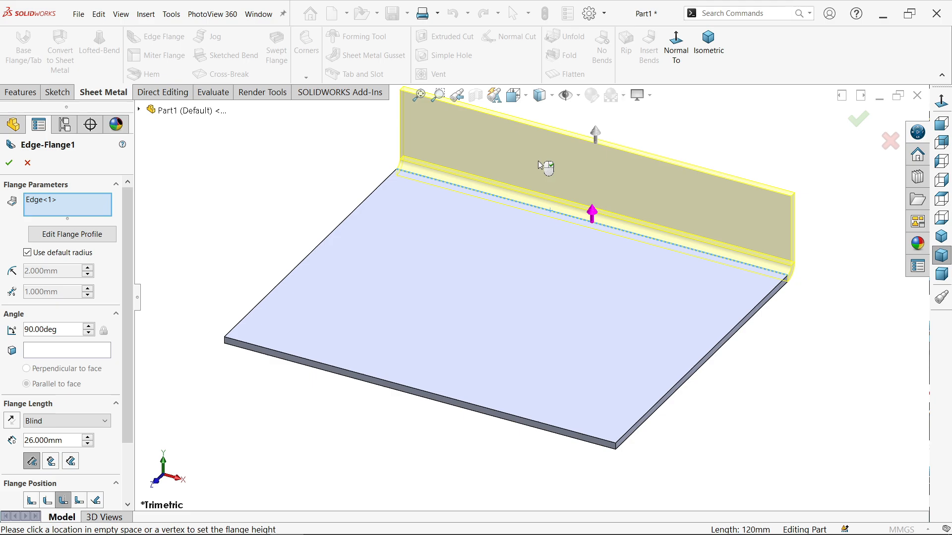
left_click(425, 382)
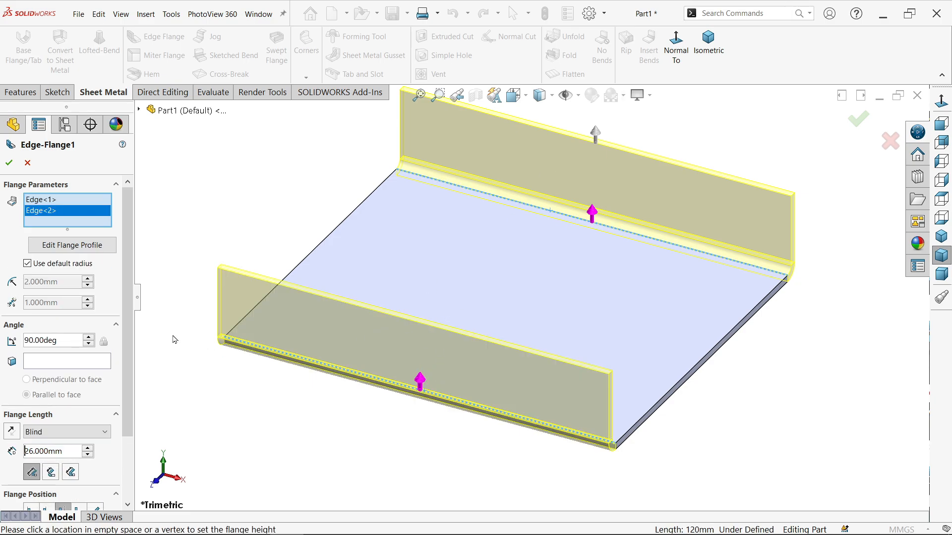
Set the flange length of the two upright flanges on the 120 mm edges to 40 mm.
left_click(942, 144)
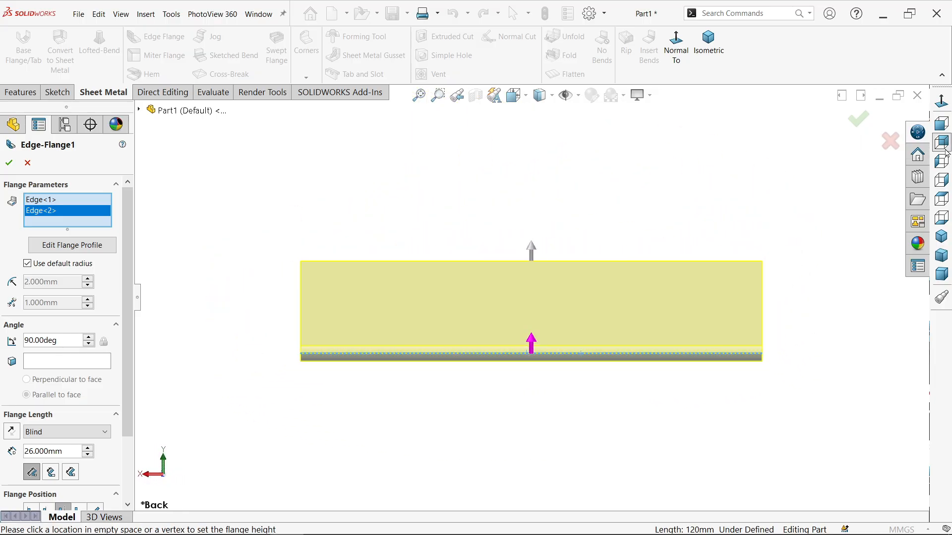
left_click(942, 125)
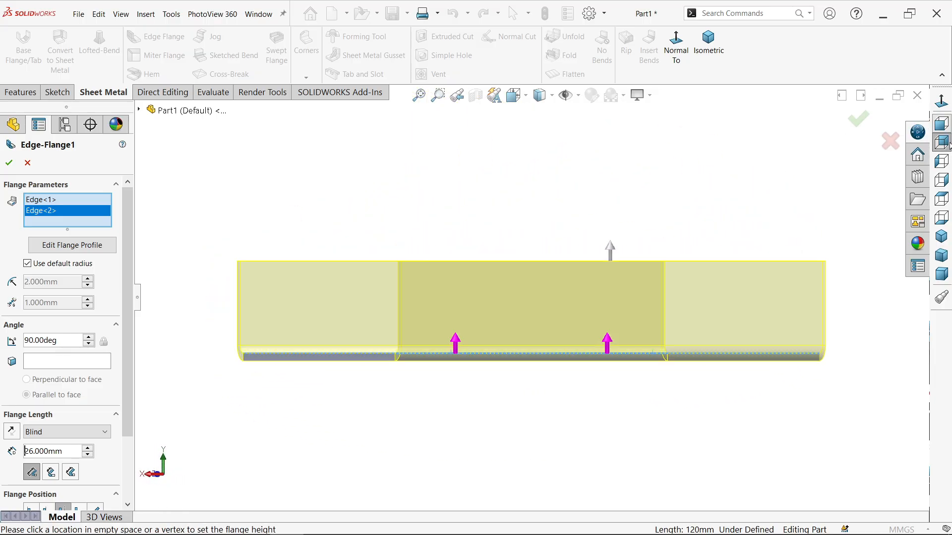
left_click(944, 162)
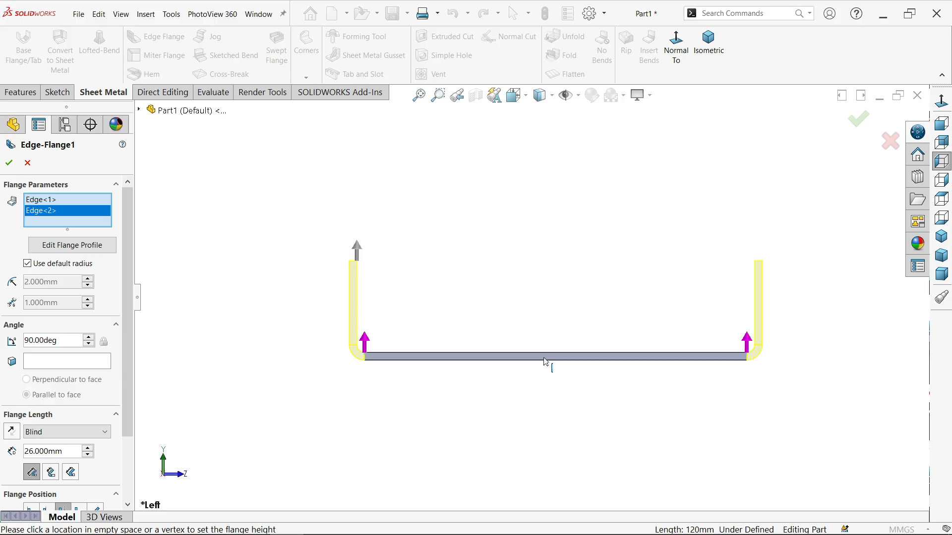
scroll(709, 334, "down", 1)
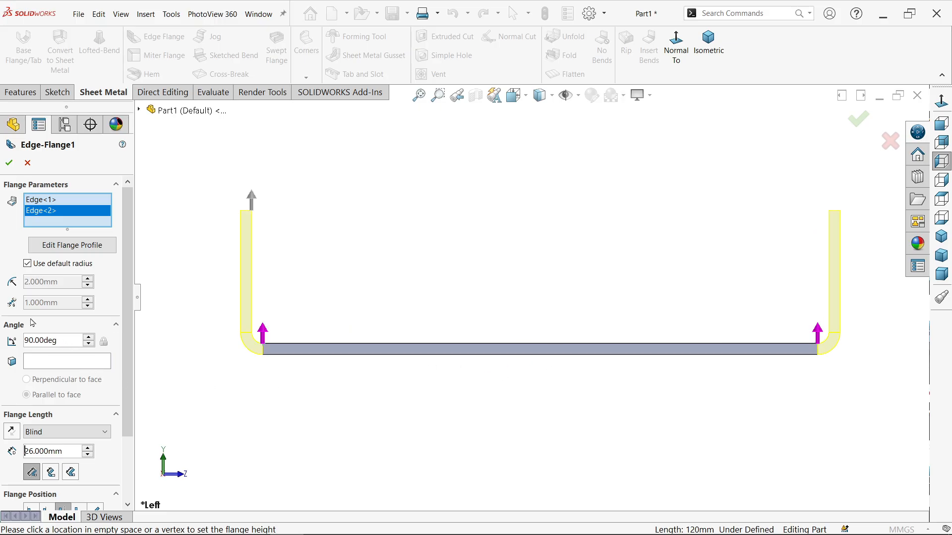
double_click(57, 340)
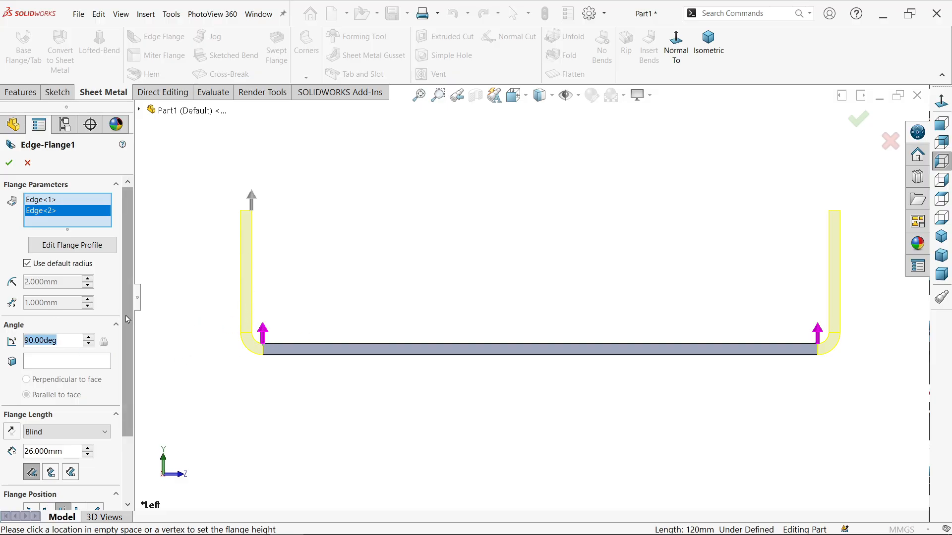
scroll(128, 325, "down", 3)
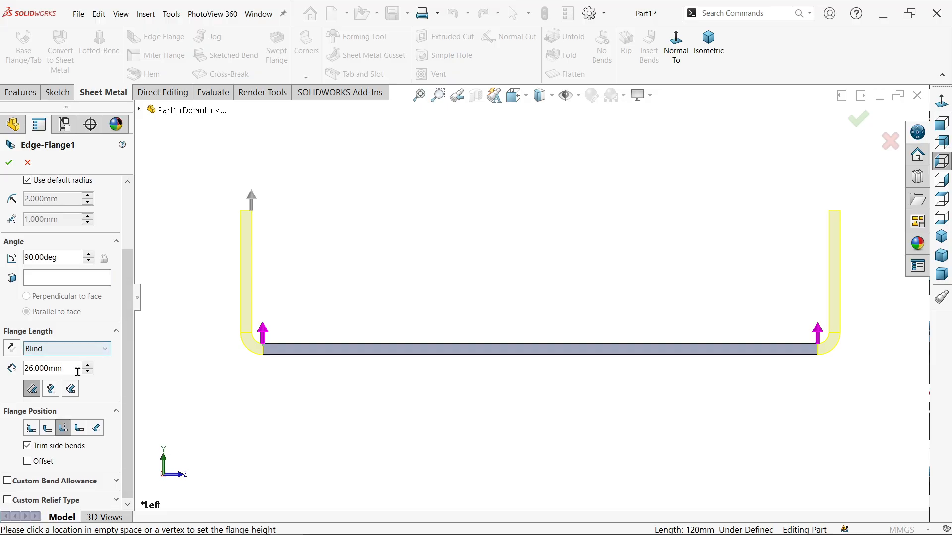
left_click_drag(77, 370, 15, 371)
type("40")
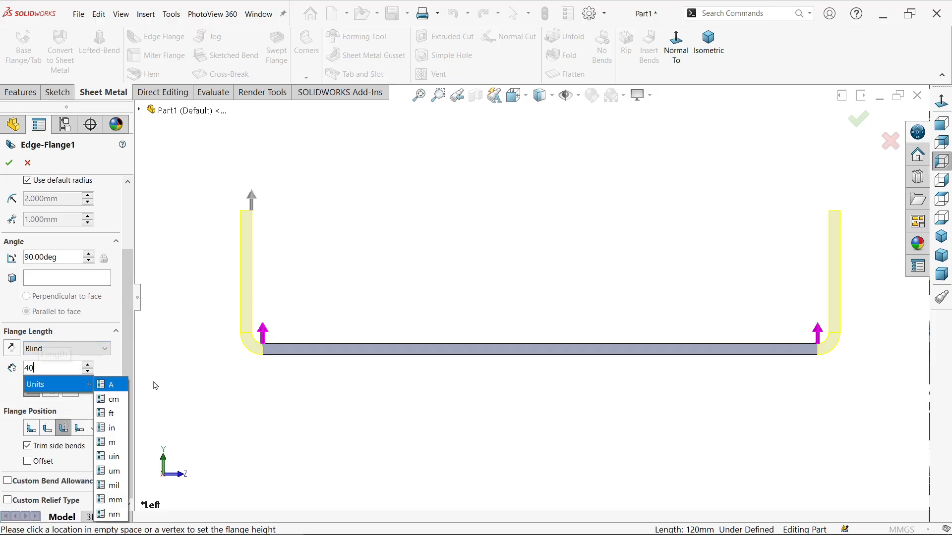
key("Return")
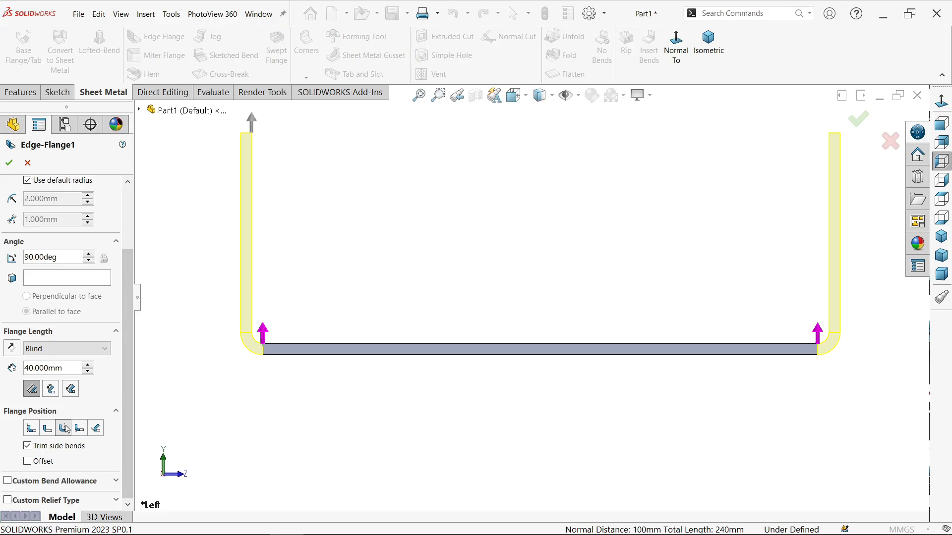
Use the Material Inside position without trimmed side bends, enable custom rectangular relief with ratio 0.5, and create the edge flange.
left_click(32, 428)
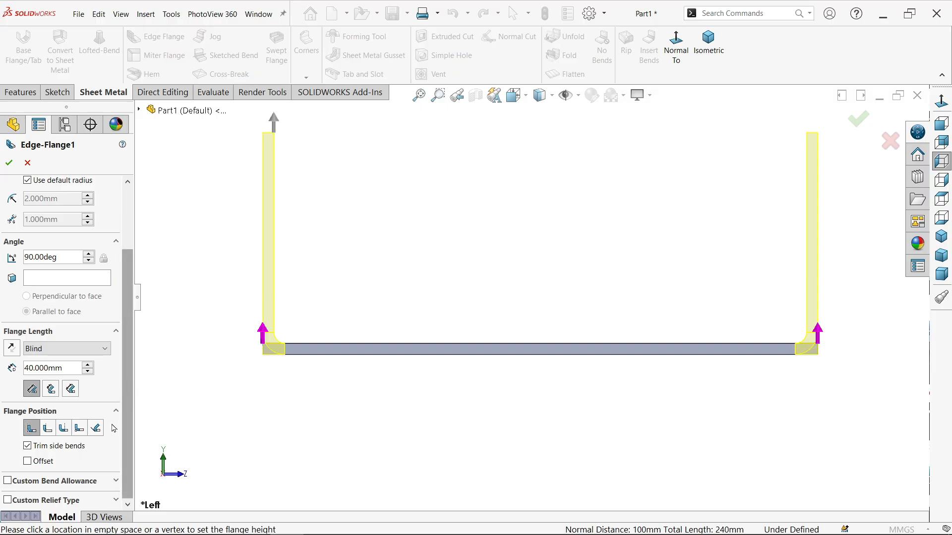
left_click(28, 446)
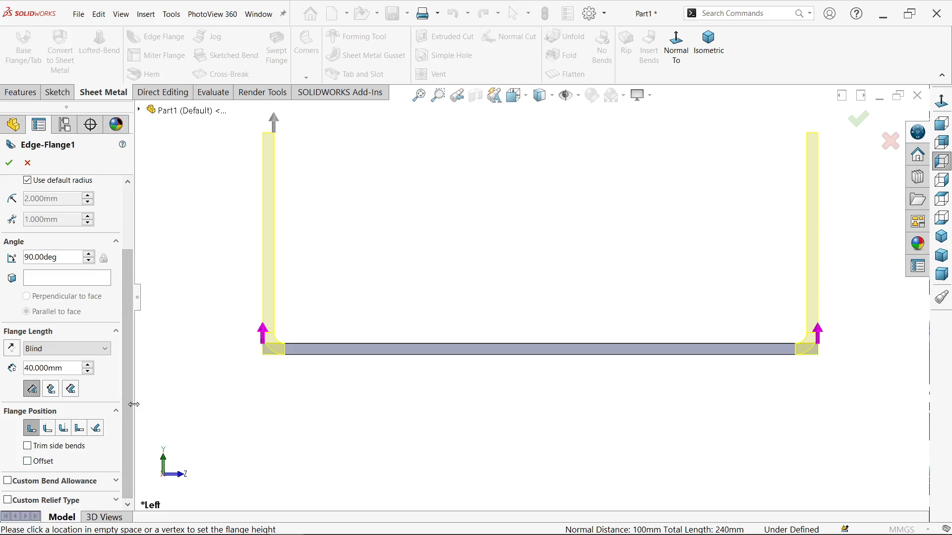
left_click(72, 502)
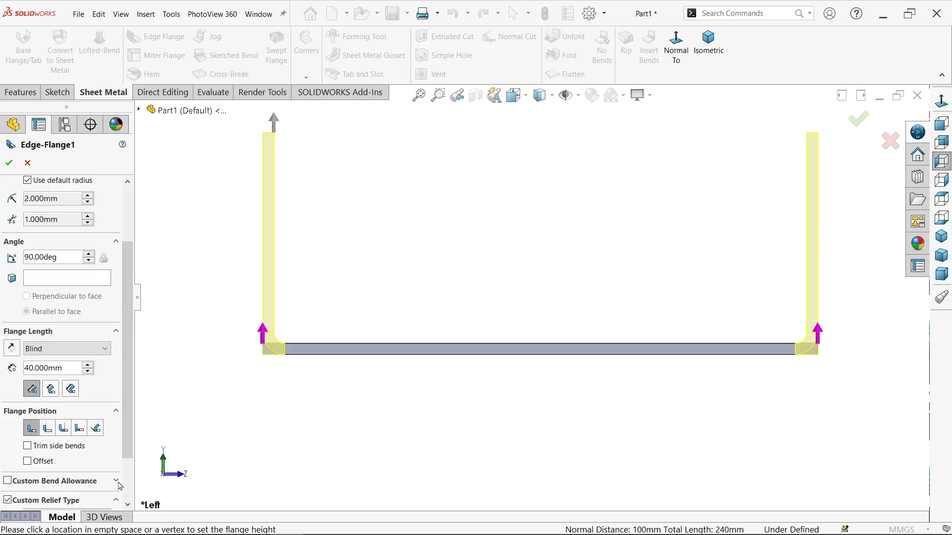
left_click_drag(129, 443, 129, 489)
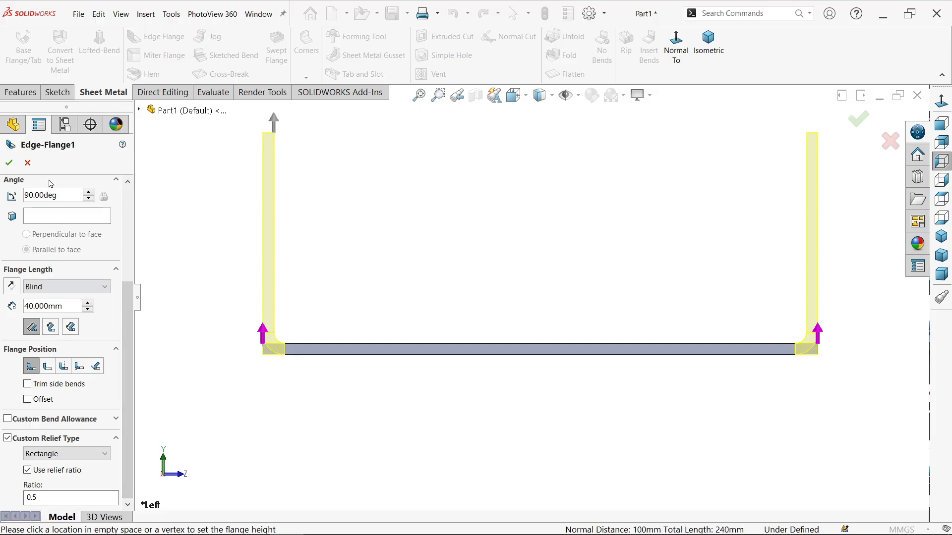
left_click(9, 165)
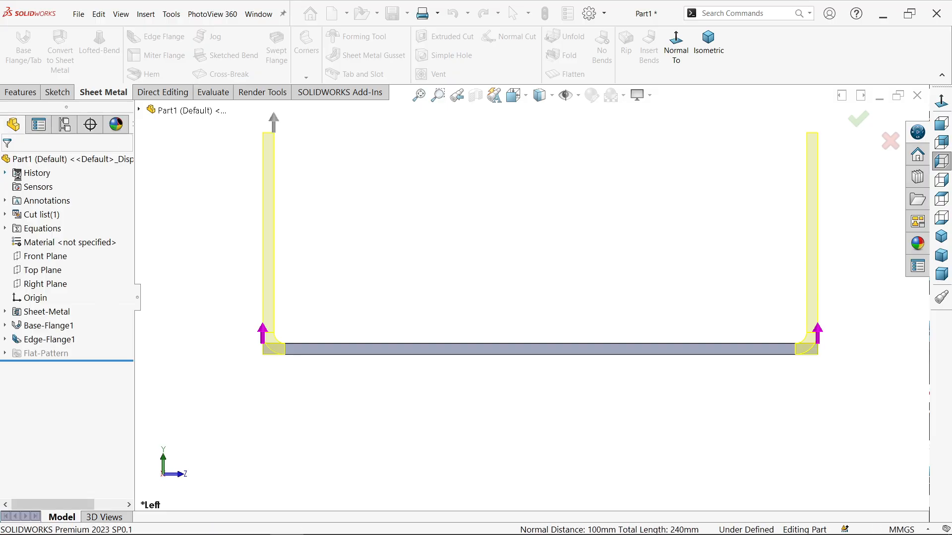
left_click(711, 51)
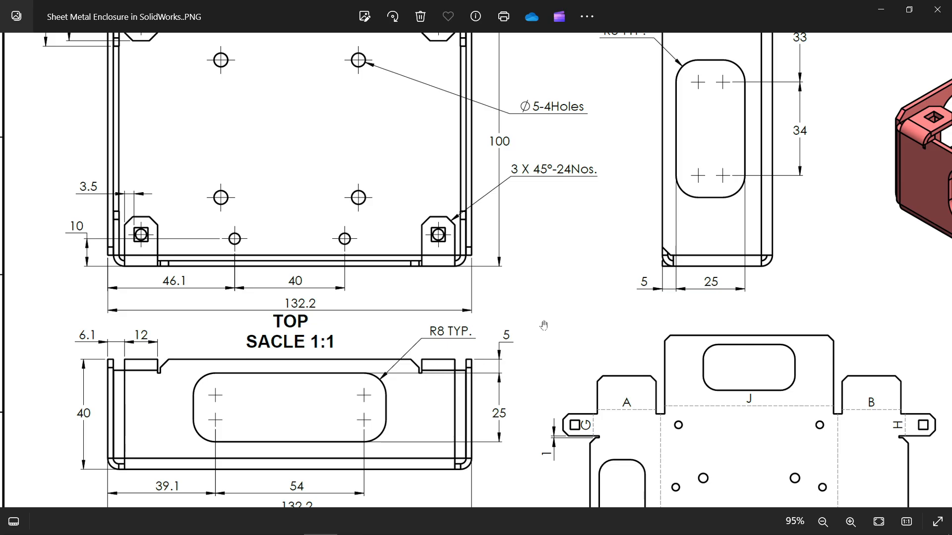
Switch to the reference drawing and examine the views for the side flanges' height, overall width and position relative to the base, returning to the part.
left_click_drag(544, 325, 563, 228)
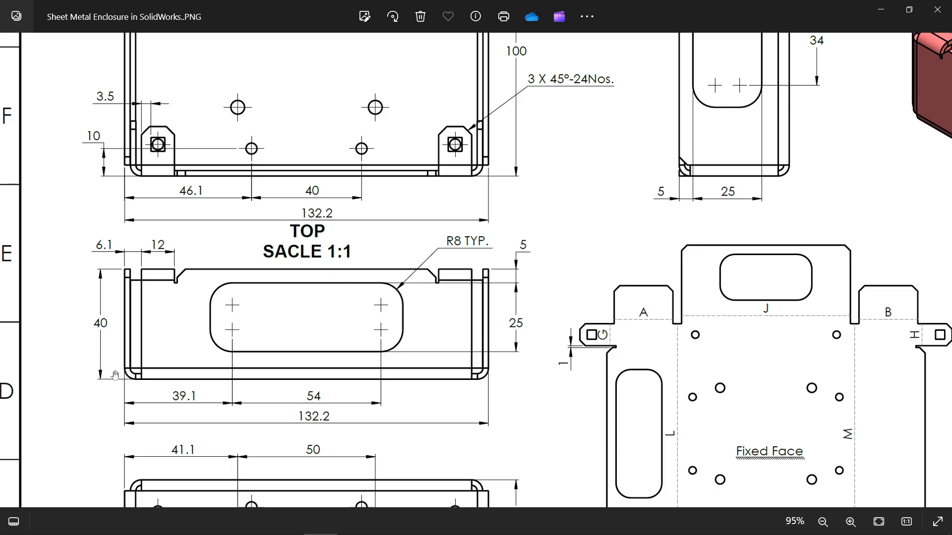
mouse_move(240, 340)
left_mouse_down()
mouse_move(245, 263)
mouse_move(256, 308)
left_mouse_up()
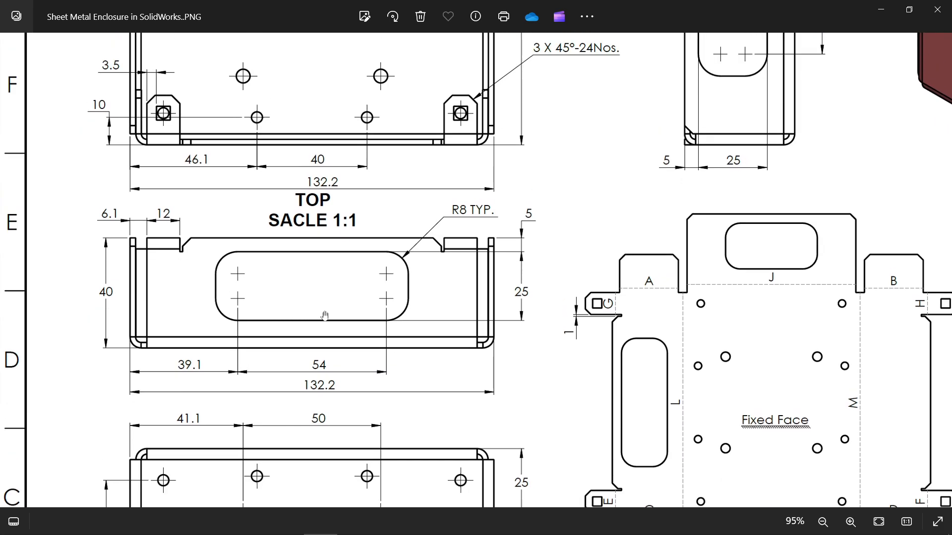
left_click_drag(619, 151, 623, 362)
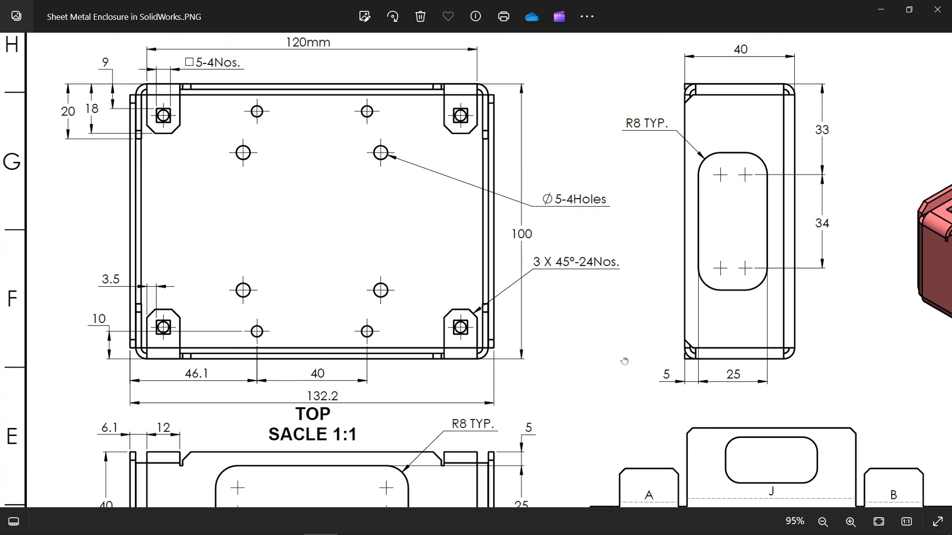
left_click_drag(554, 393, 563, 186)
scroll(199, 354, "up", 2)
scroll(199, 354, "up", 2)
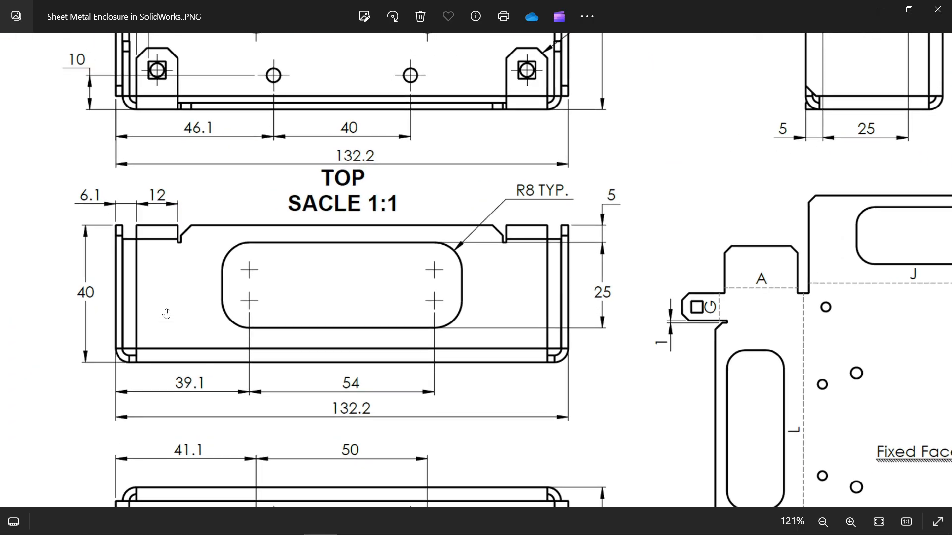
mouse_move(383, 187)
left_mouse_down()
mouse_move(435, 450)
mouse_move(443, 244)
left_mouse_up()
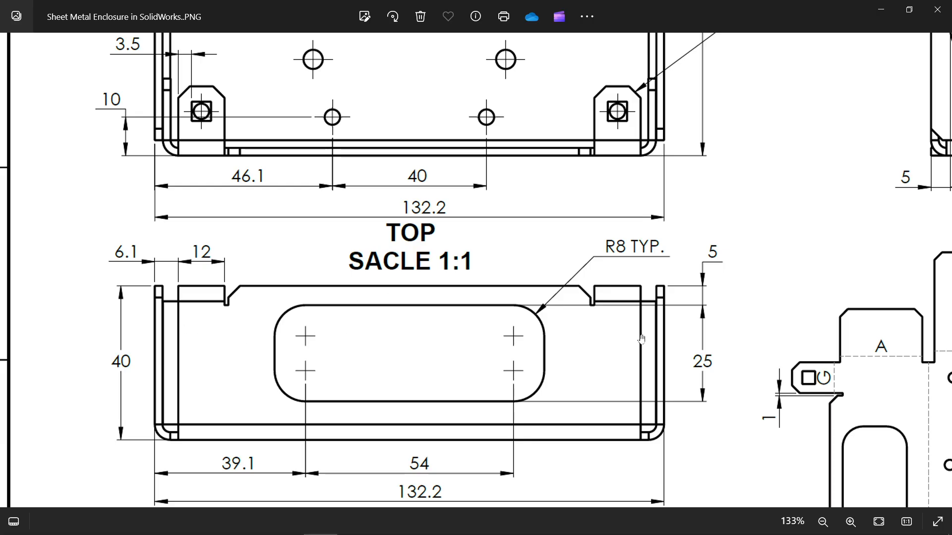
scroll(164, 298, "up", 3)
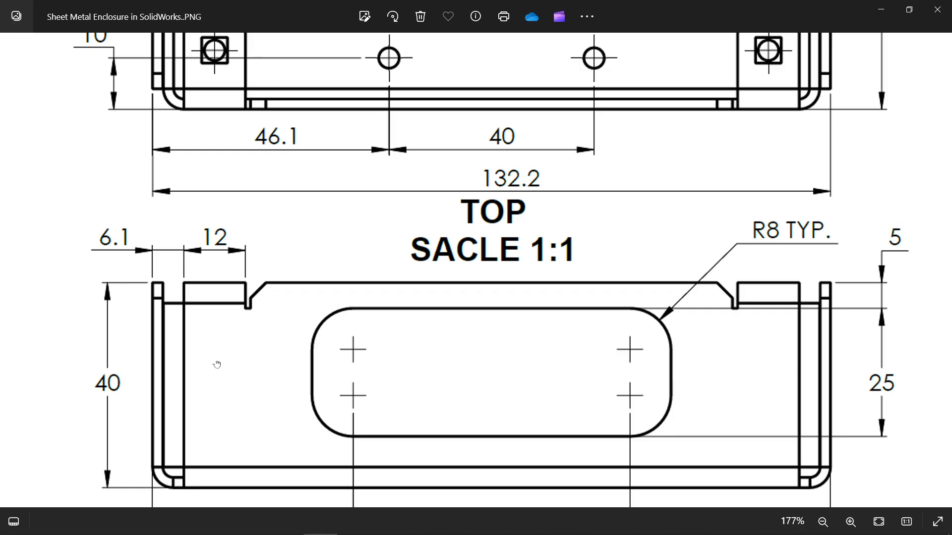
scroll(186, 371, "down", 2)
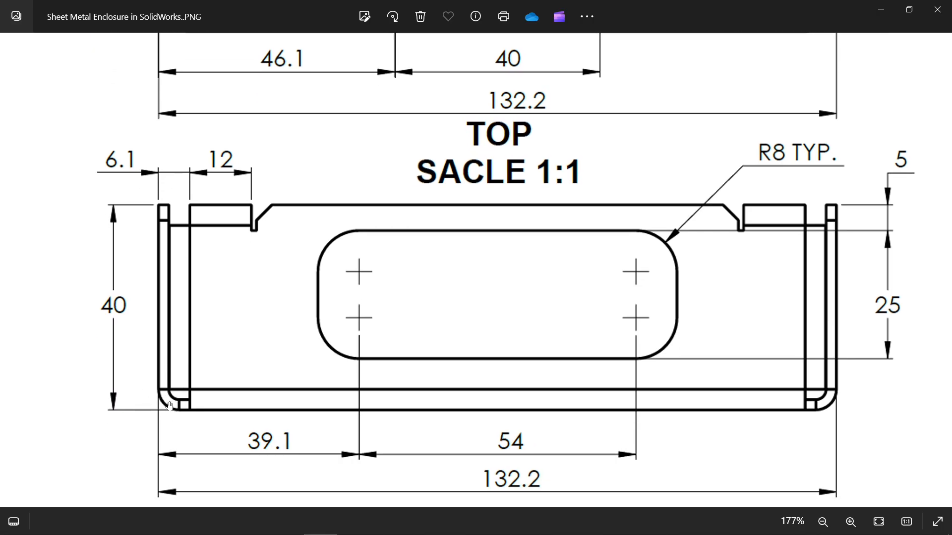
scroll(167, 406, "up", 2, "ctrl")
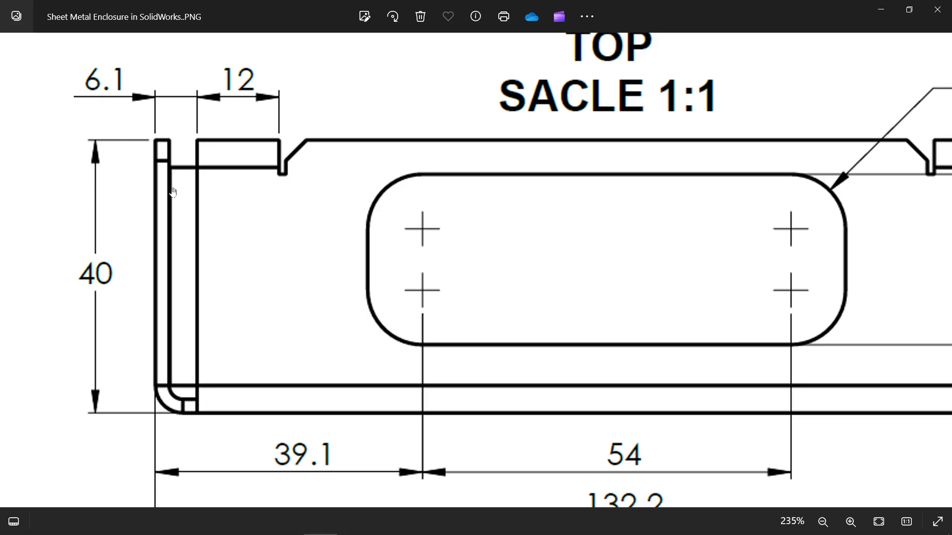
scroll(187, 314, "down", 4)
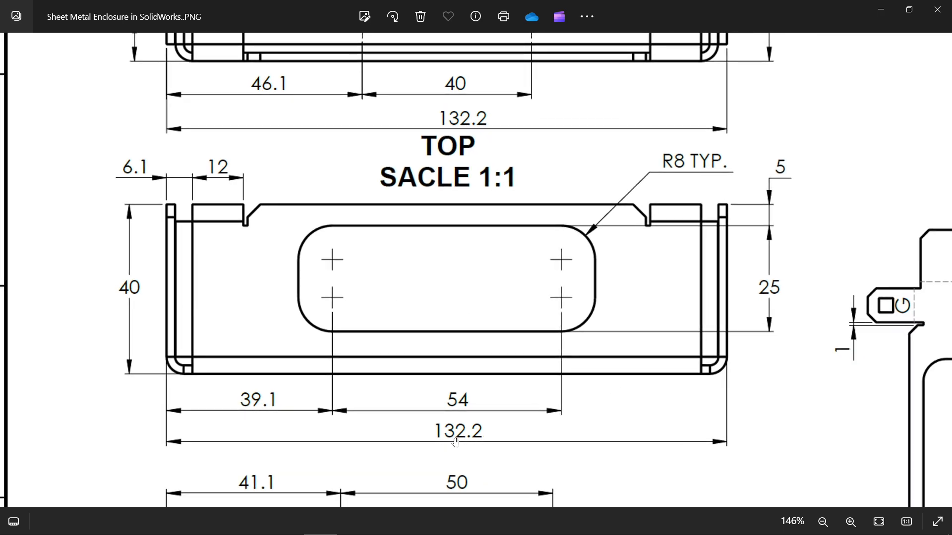
left_click(881, 10)
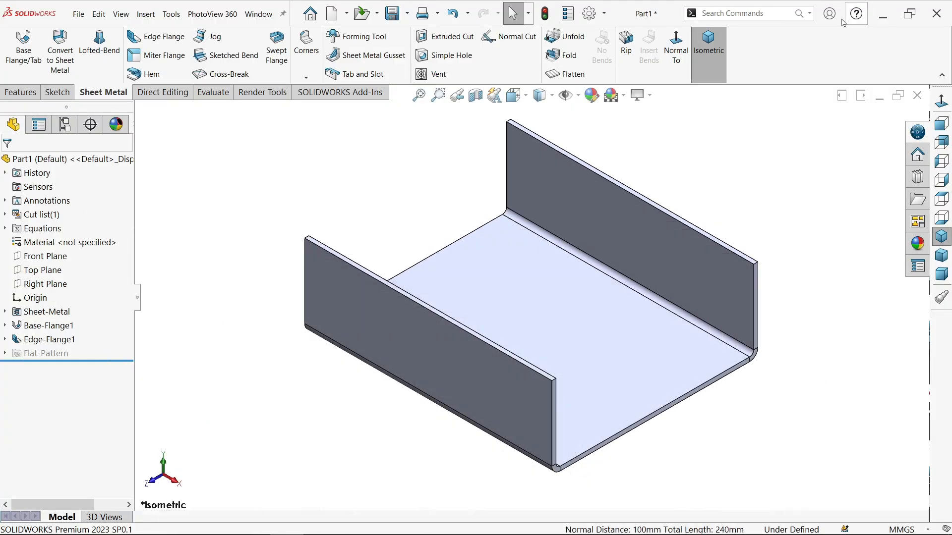
Start a second edge flange on the base plate's two remaining opposite edges, pointing upward, about 48 mm long.
left_click(168, 43)
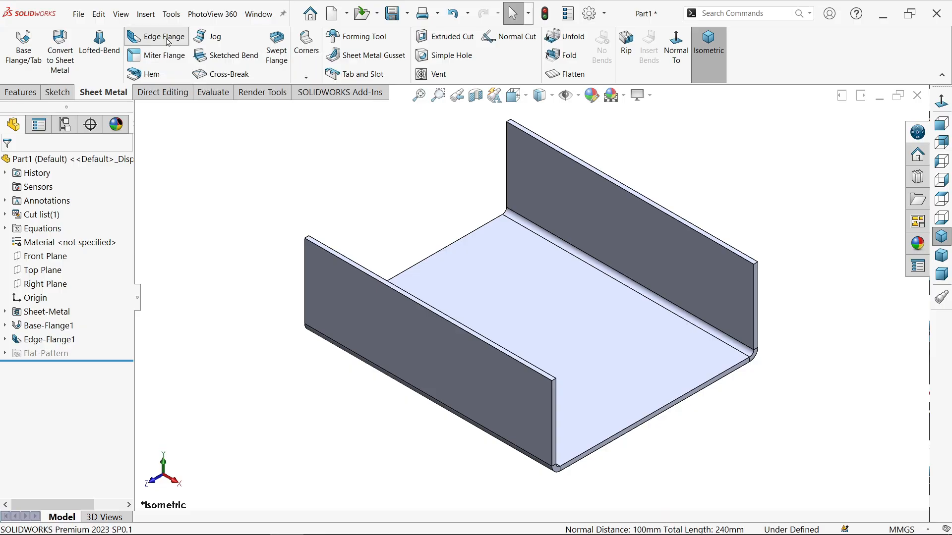
left_click(436, 258)
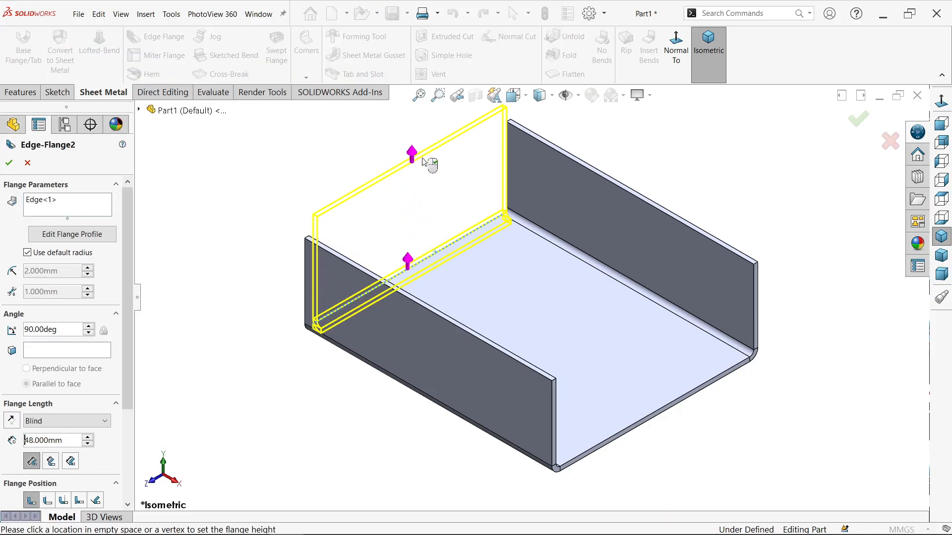
left_click(425, 159)
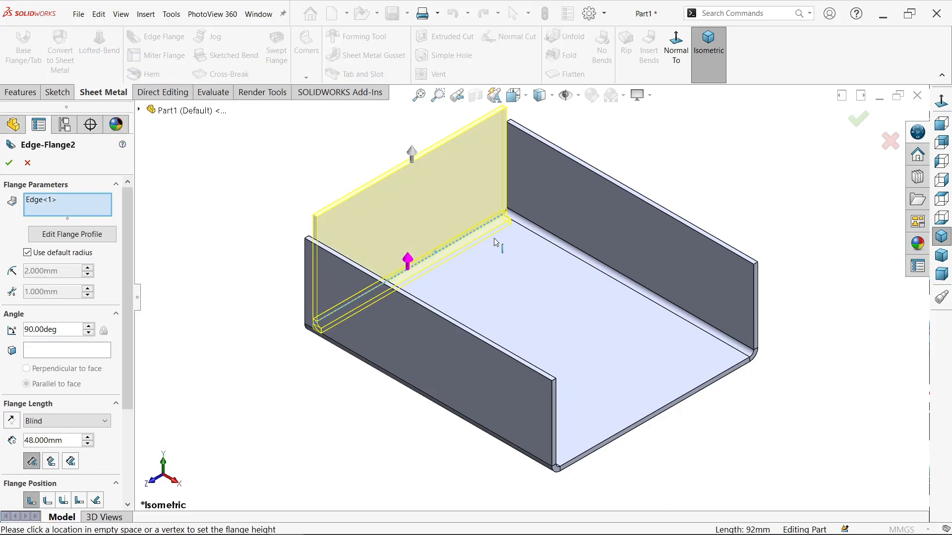
left_click(671, 411)
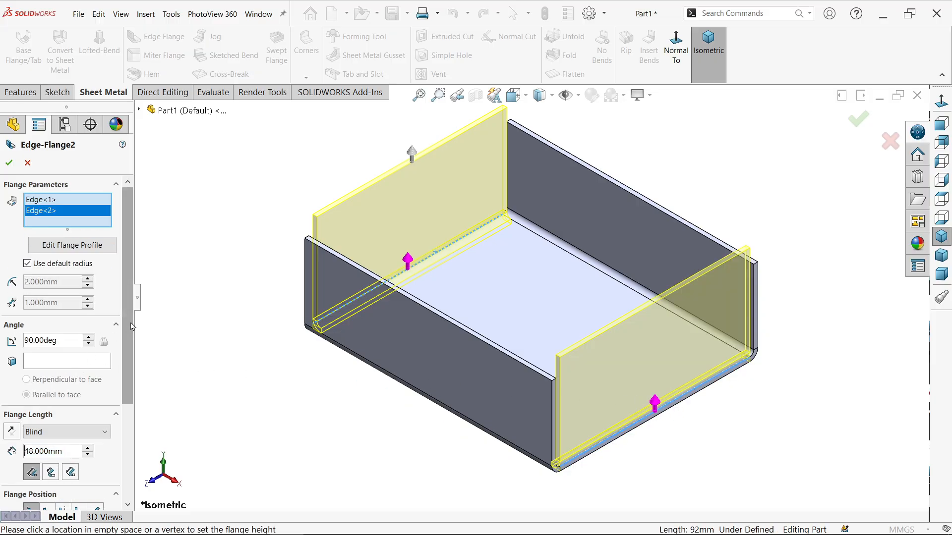
Set the flange length of the two new end flanges to 40 mm.
scroll(82, 370, "down", 5)
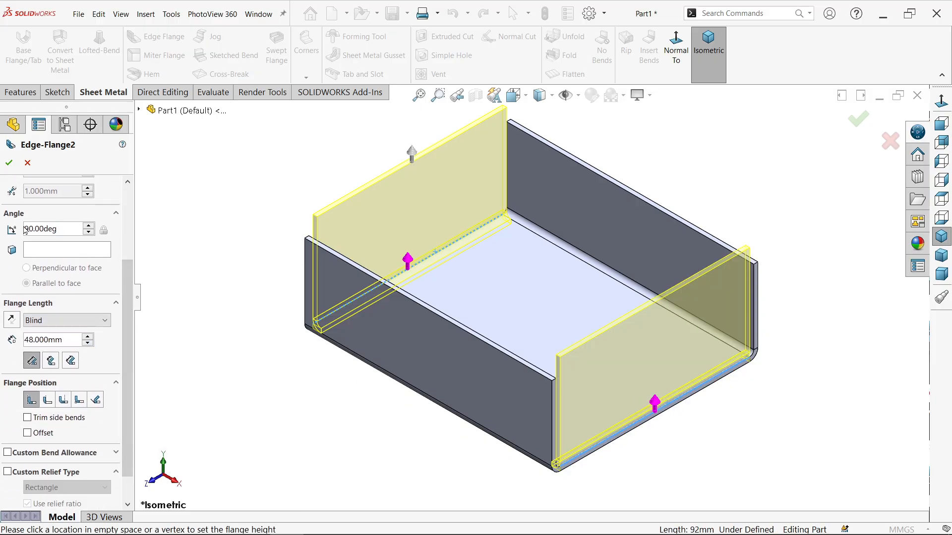
left_click_drag(70, 336, 28, 335)
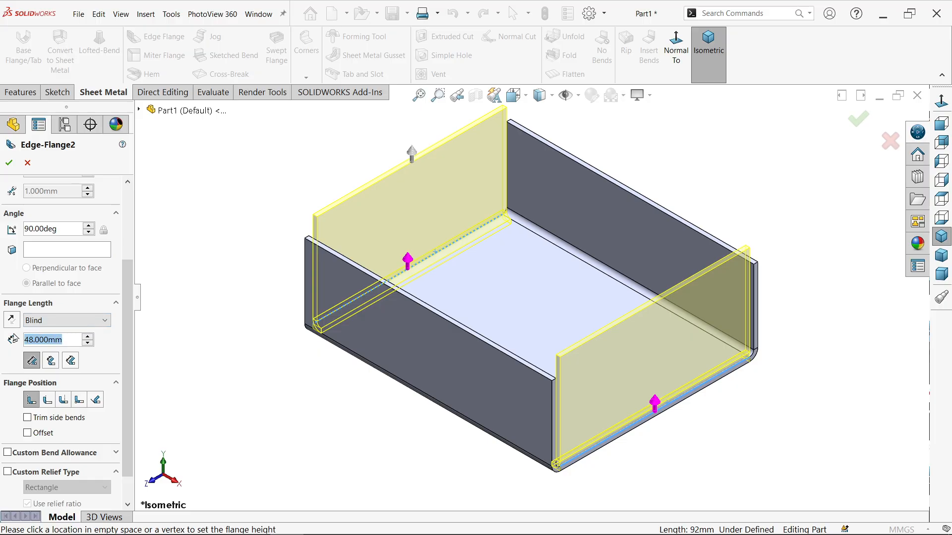
type("40")
key("Return")
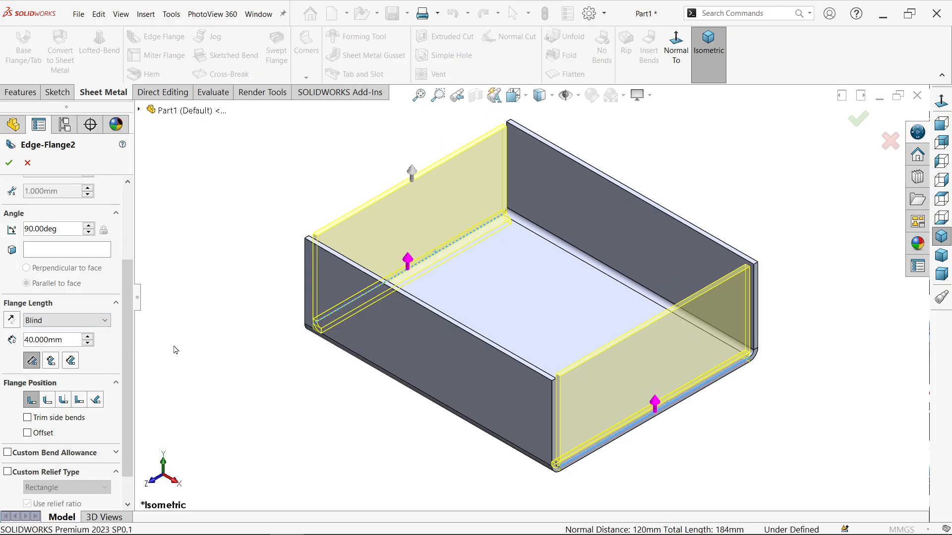
Set the end flanges' position to Bend Outside and check their placement from the back view.
left_click(63, 400)
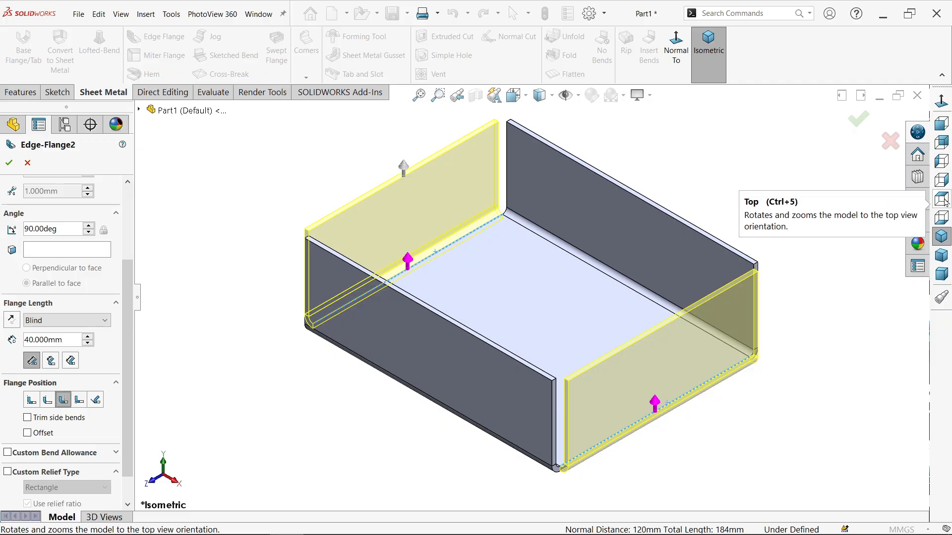
left_click(944, 184)
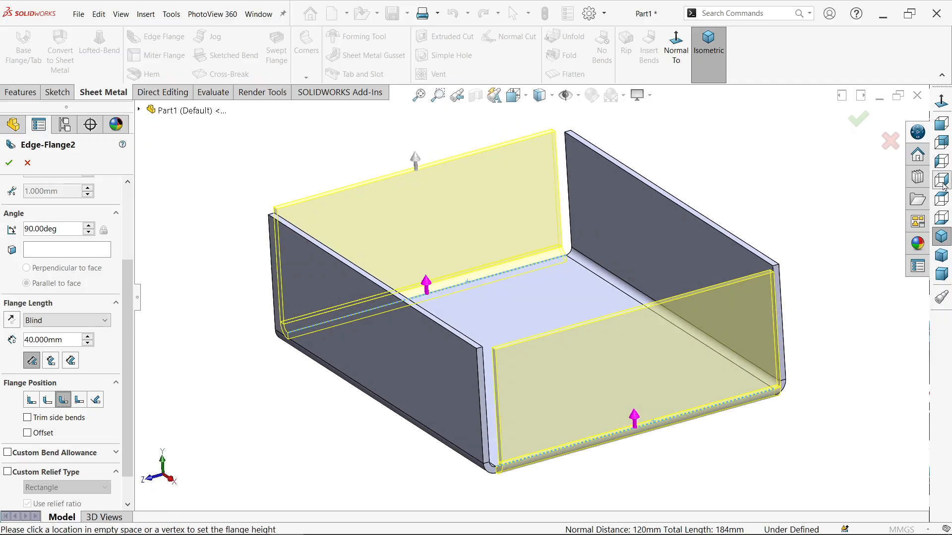
left_click(944, 144)
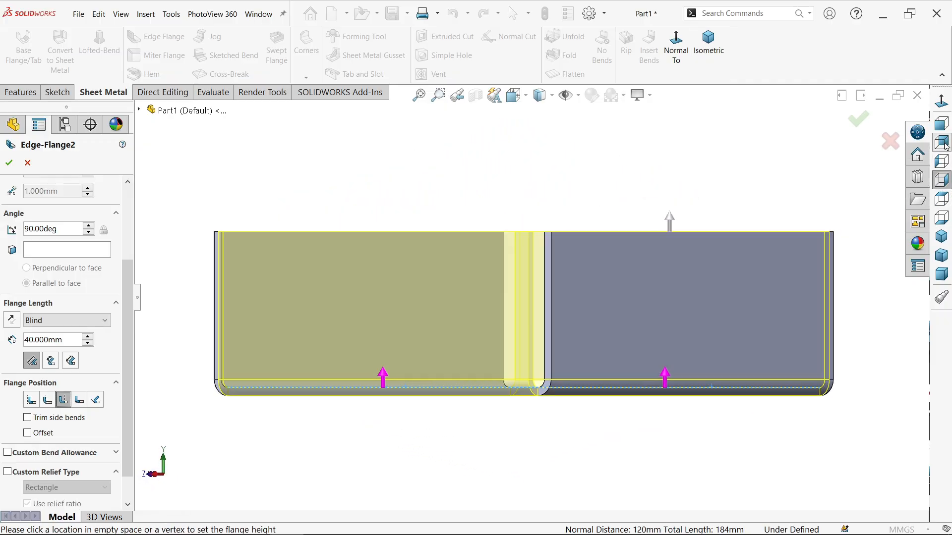
scroll(517, 311, "down", 2)
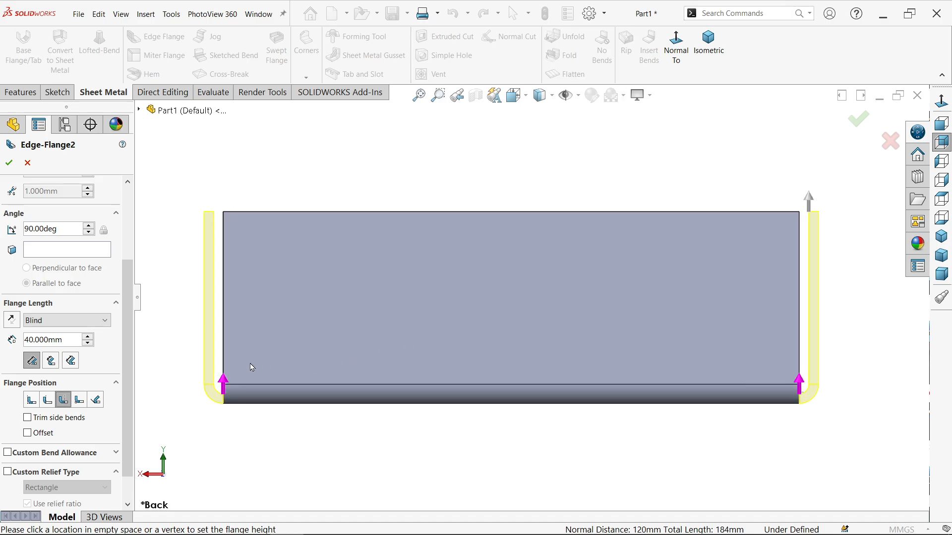
Offset the two new end flanges outward from the base edges by 6.1-4 mm (2.1 mm), using a Blind offset.
scroll(252, 367, "down", 1)
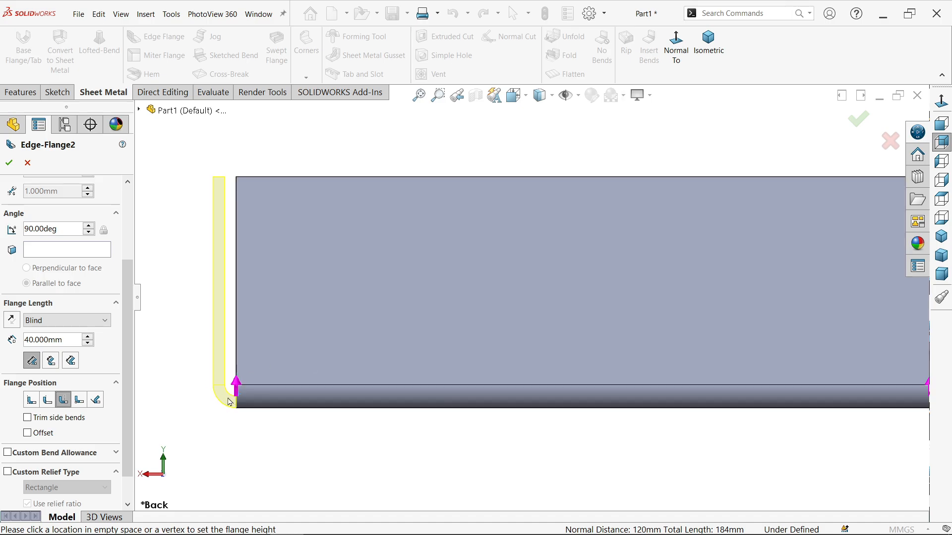
scroll(210, 383, "down", 1)
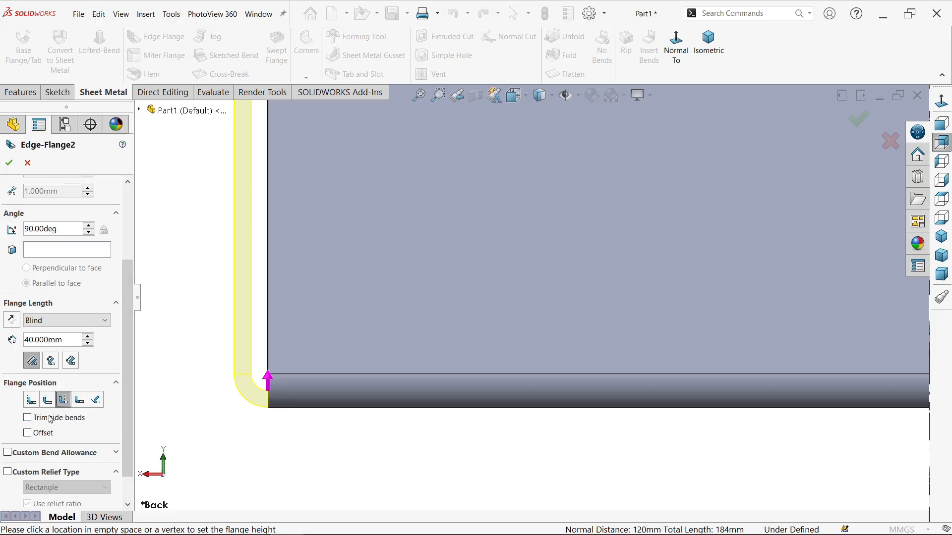
left_click(28, 433)
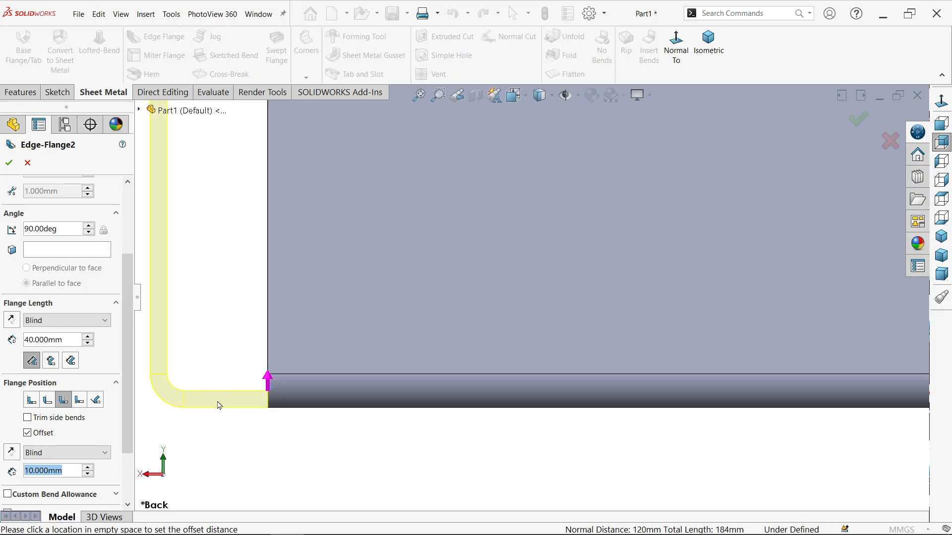
type("6.1-4")
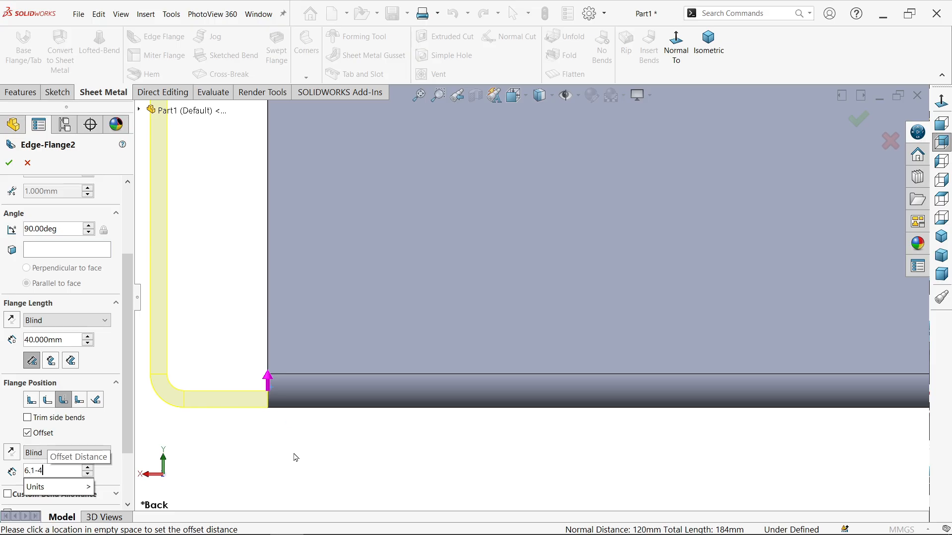
key("Return")
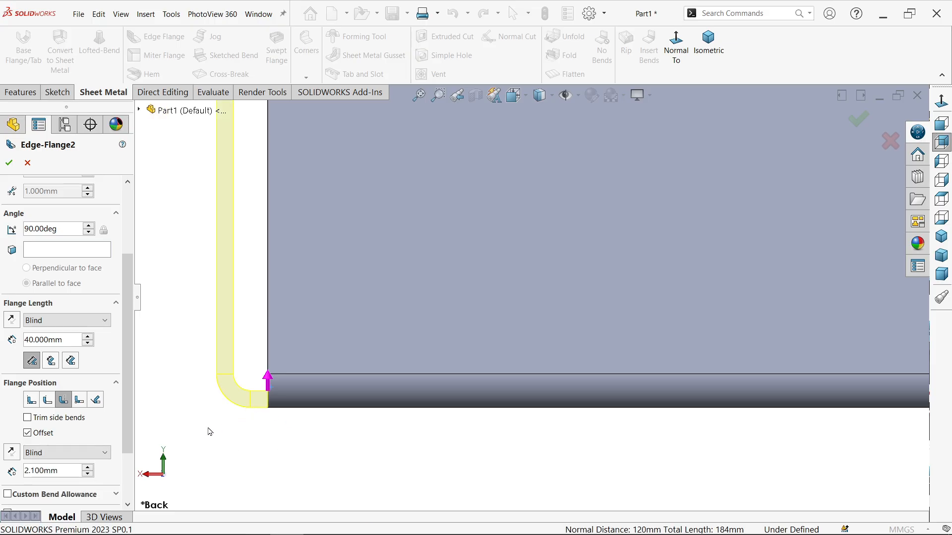
scroll(272, 419, "up", 6)
scroll(598, 304, "down", 2)
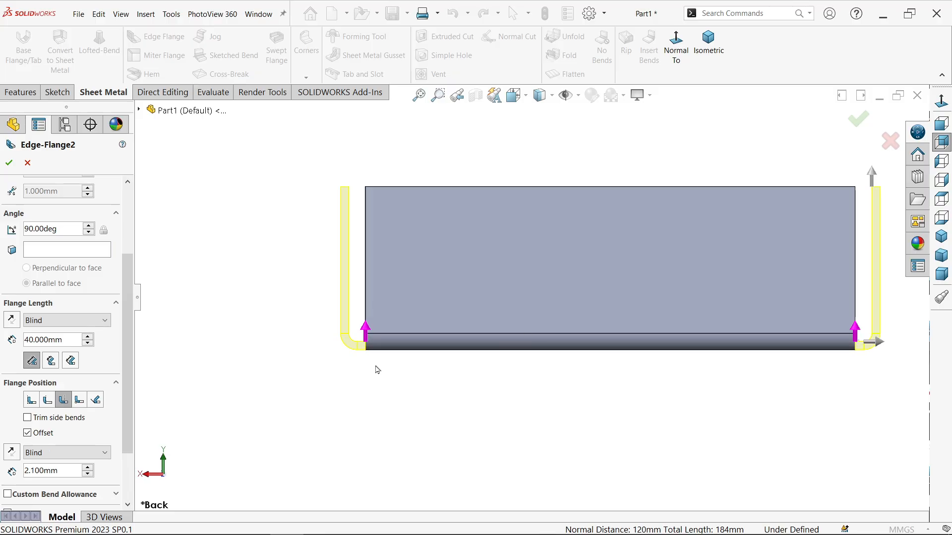
Enable a custom Rectangle relief with a 0.5 relief ratio for the end flanges and finish the edge flange.
scroll(129, 412, "down", 1)
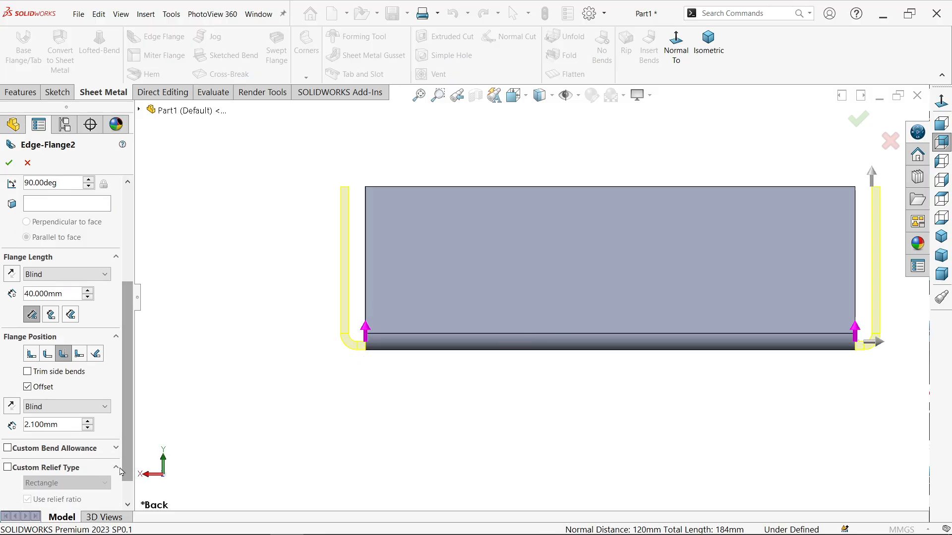
left_click(8, 468)
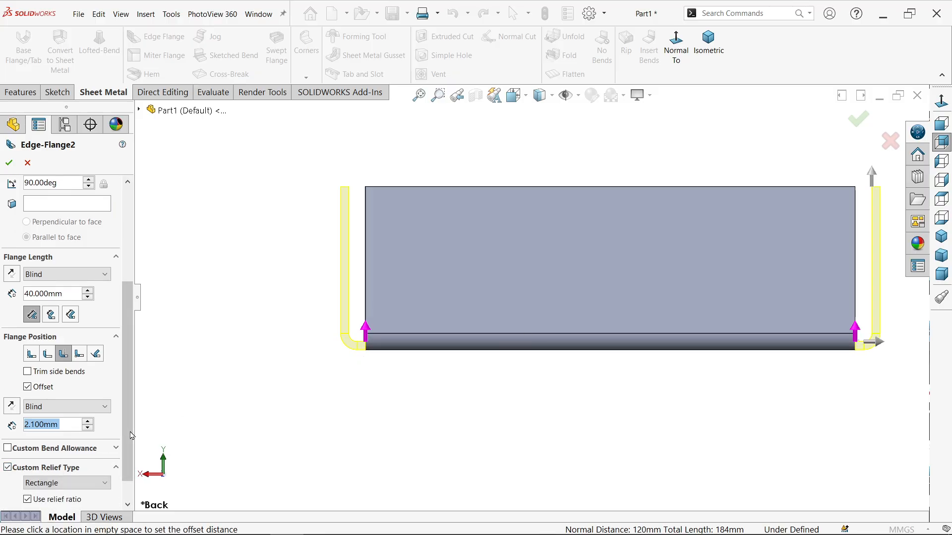
scroll(49, 496, "down", 1)
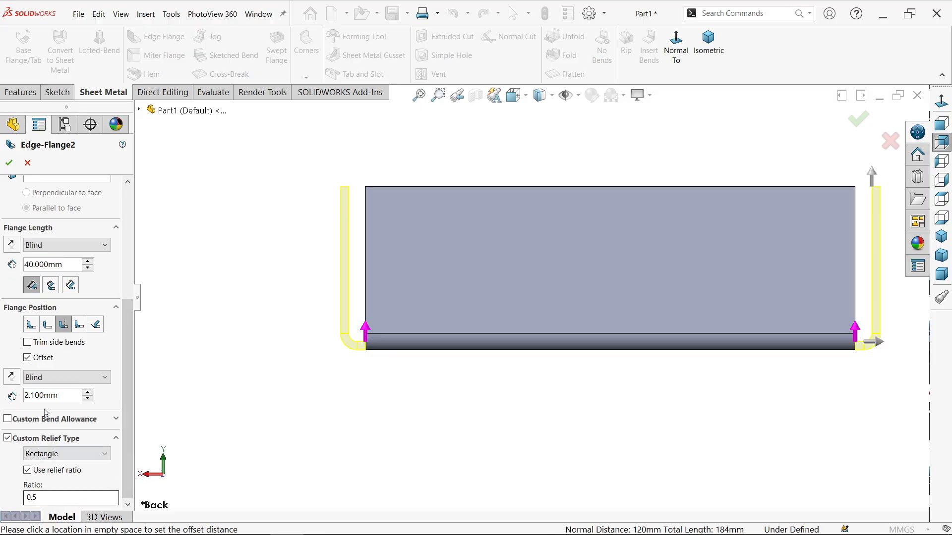
left_click(8, 166)
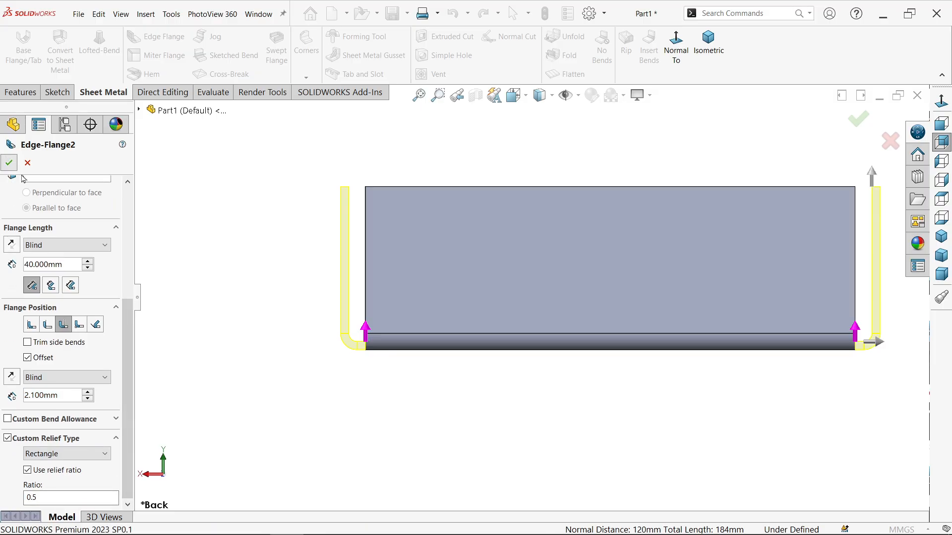
middle_click_drag(232, 174, 240, 231)
scroll(249, 237, "up", 5)
scroll(637, 272, "down", 2)
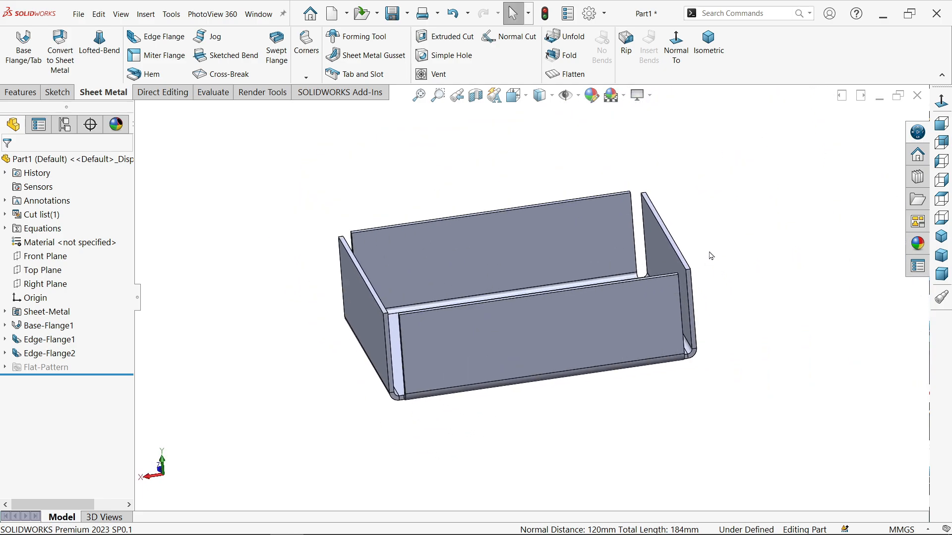
Measure the overall distance between the outer faces of the two end flanges.
middle_click_drag(724, 241, 661, 249)
left_click(662, 248)
middle_click_drag(551, 171, 602, 167)
left_click(412, 321, "ctrl")
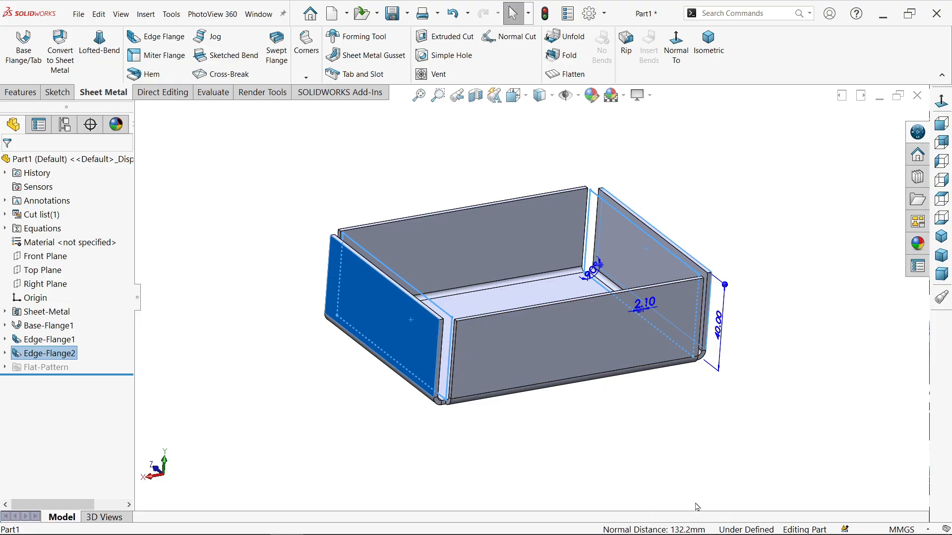
Switch to the reference drawing and examine the corner tabs' width, length and position in the top and side views, returning to the part.
left_click(667, 491)
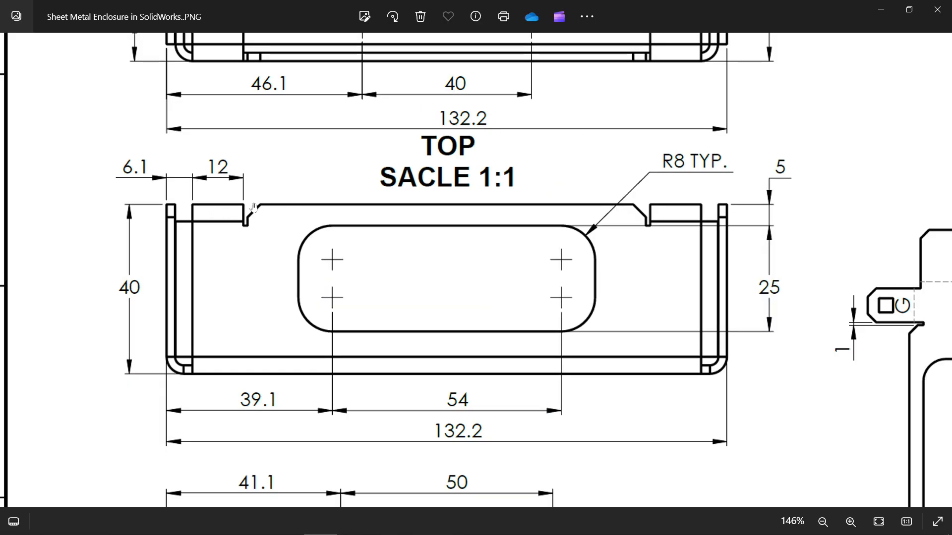
left_click_drag(385, 168, 406, 396)
left_click_drag(371, 198, 380, 442)
left_click_drag(296, 190, 296, 231)
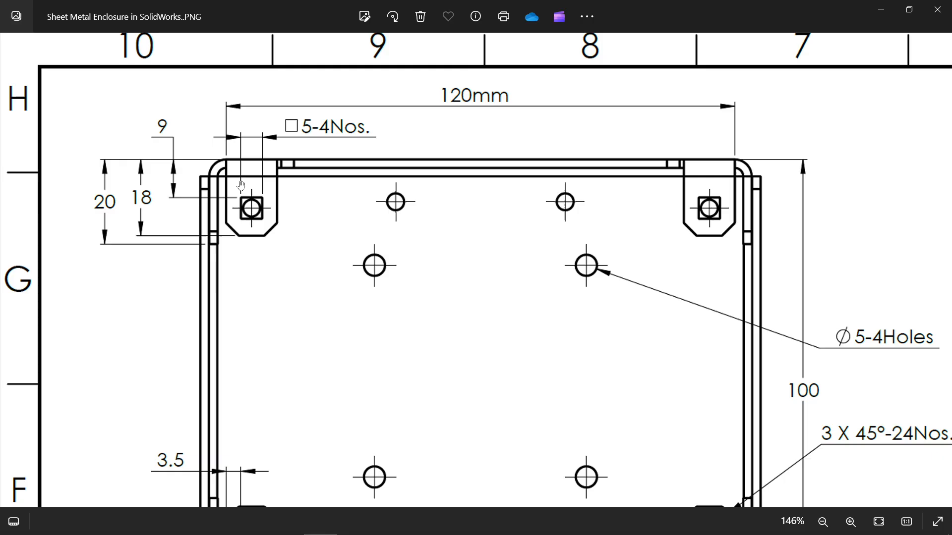
mouse_move(266, 320)
left_mouse_down()
mouse_move(267, 173)
mouse_move(316, 138)
left_mouse_up()
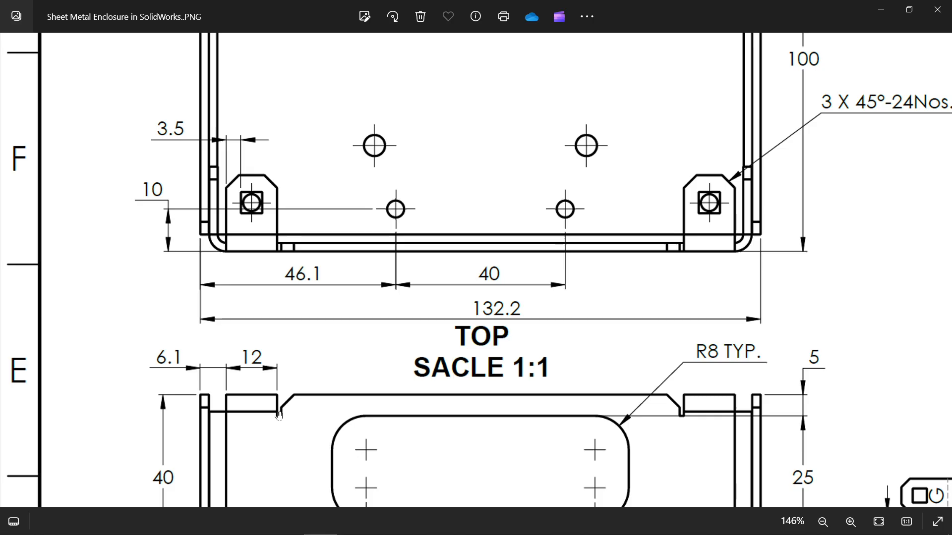
scroll(298, 397, "up", 5)
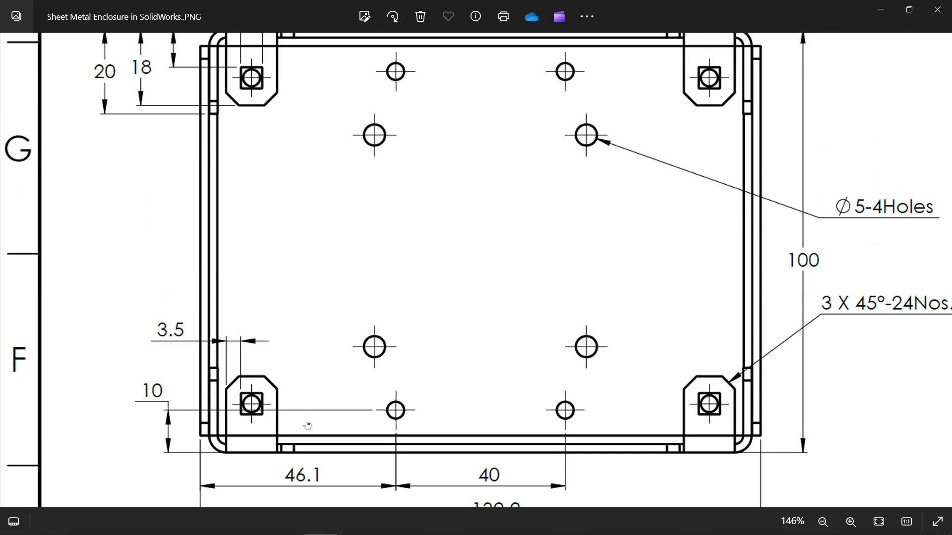
scroll(292, 347, "up", 2)
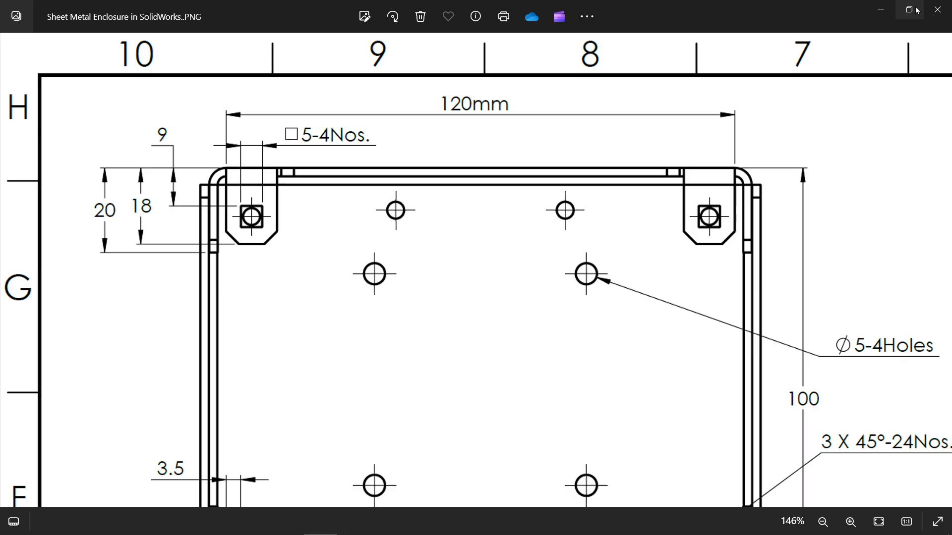
left_click(882, 9)
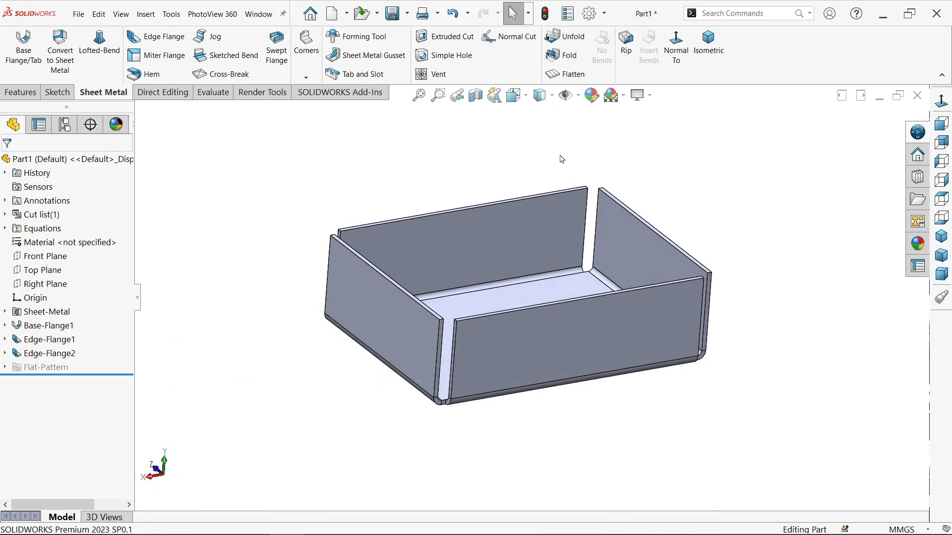
Start an edge flange on the back wall's top inner edge and narrow its profile to about 14 mm wide at one end.
left_click(714, 49)
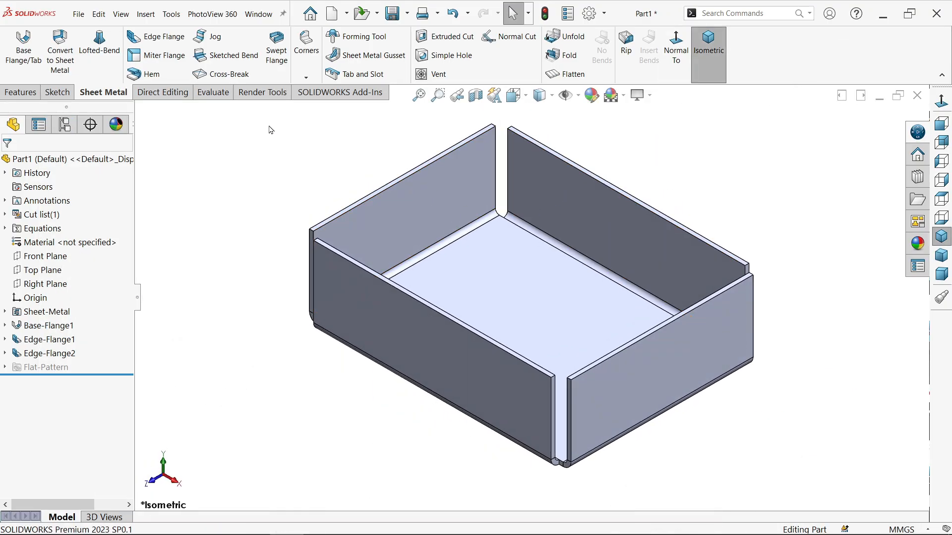
left_click(162, 38)
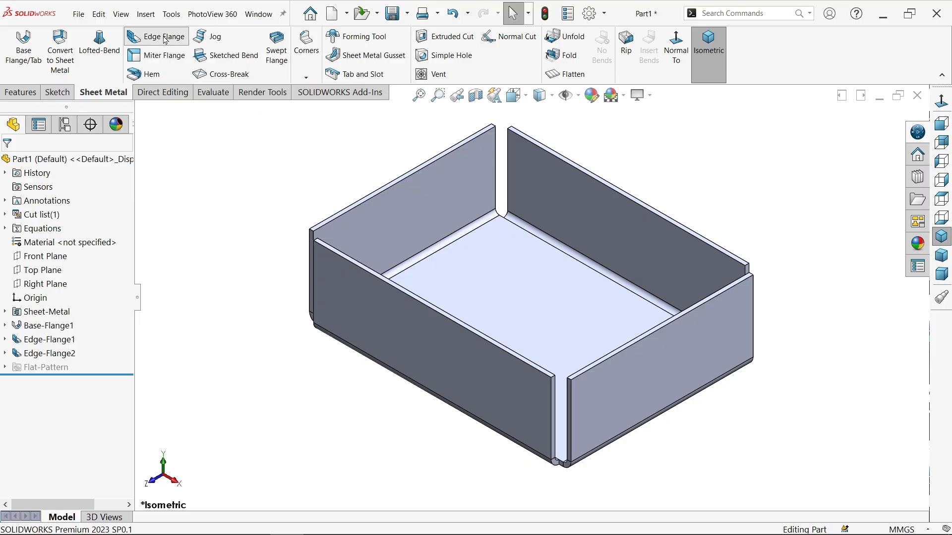
left_click(523, 138)
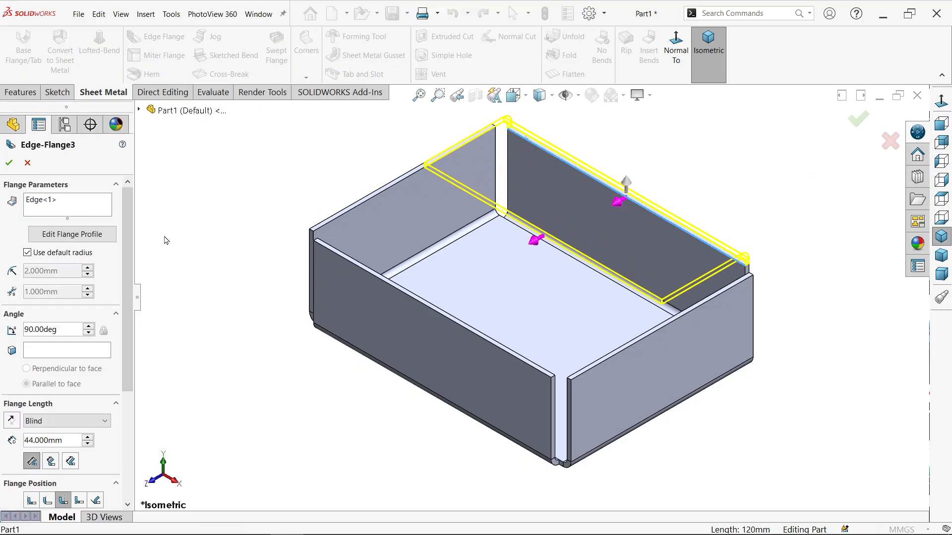
left_click(76, 232)
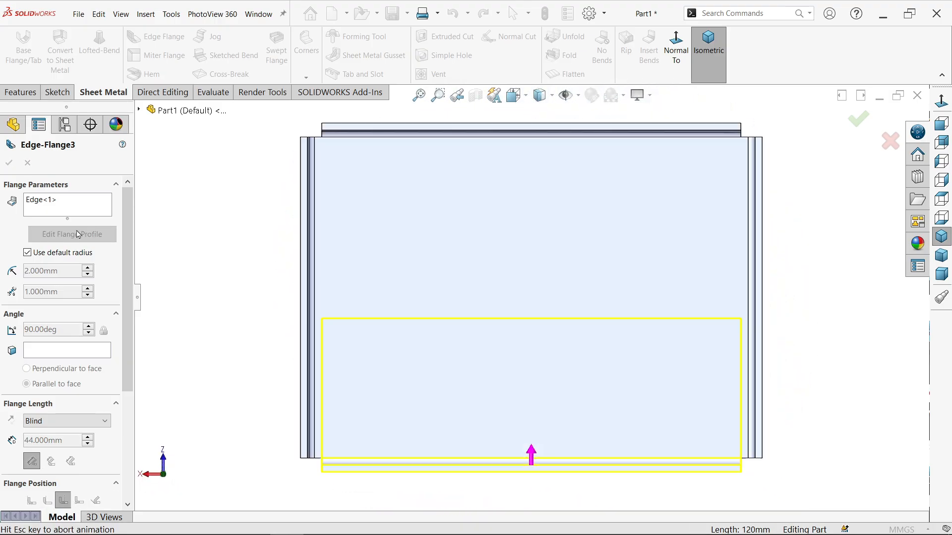
left_click_drag(322, 406, 692, 407)
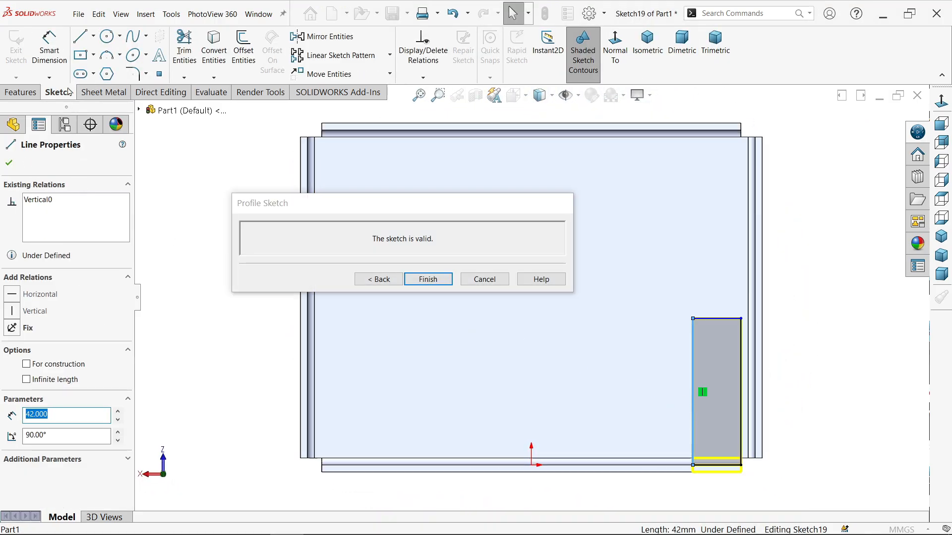
Dimension the tab profile's width to 12 mm and return to the flange settings.
left_click(49, 46)
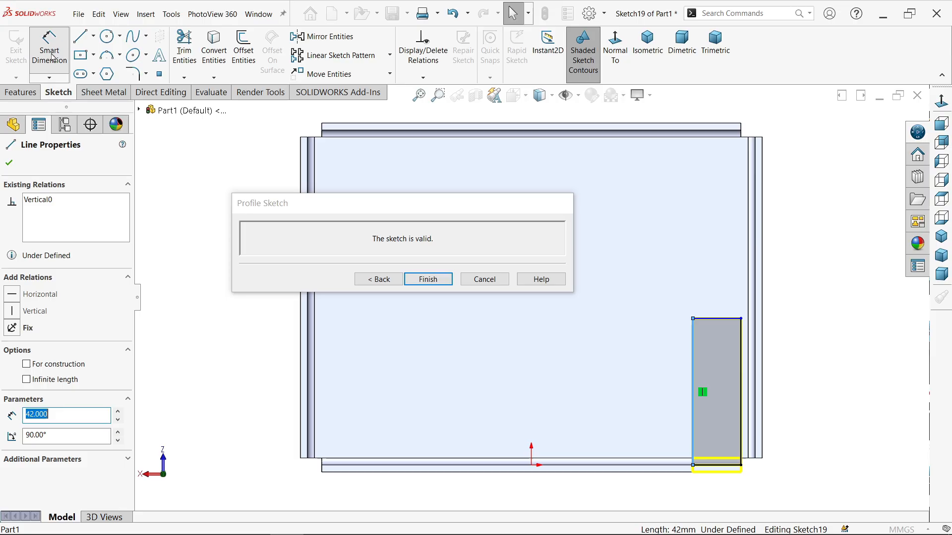
left_click(725, 472)
left_click(718, 480)
type("12")
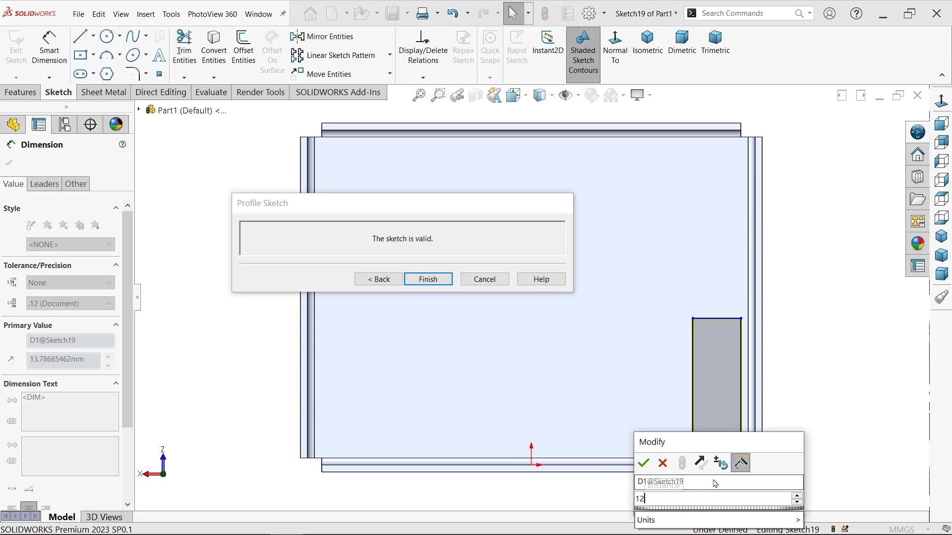
key("Return")
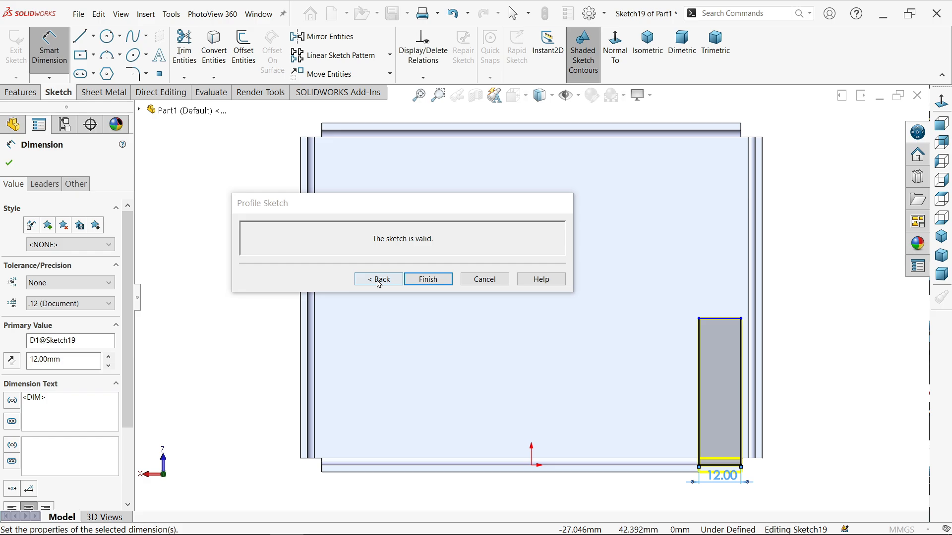
left_click(379, 280)
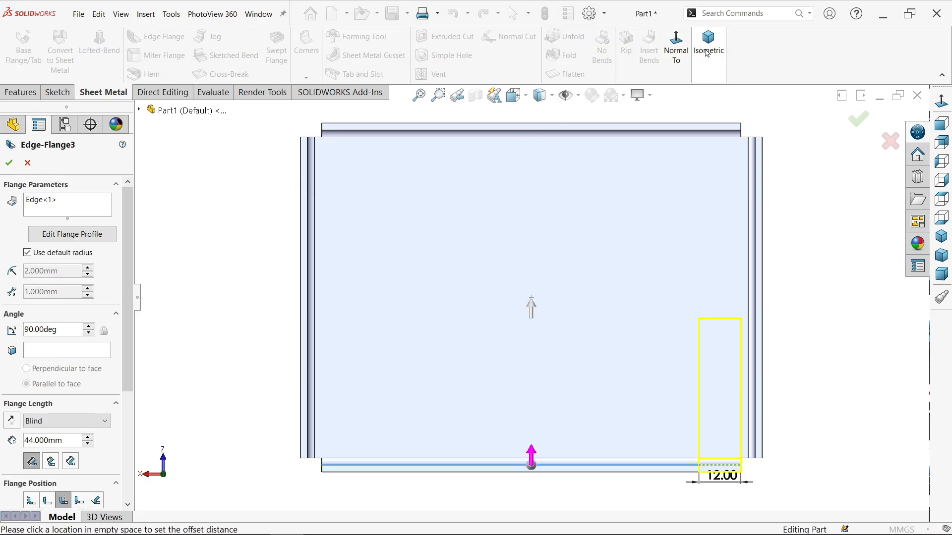
Set the tab flange's length to 18 mm and check its placement on the back wall from the back and left views.
left_click(708, 49)
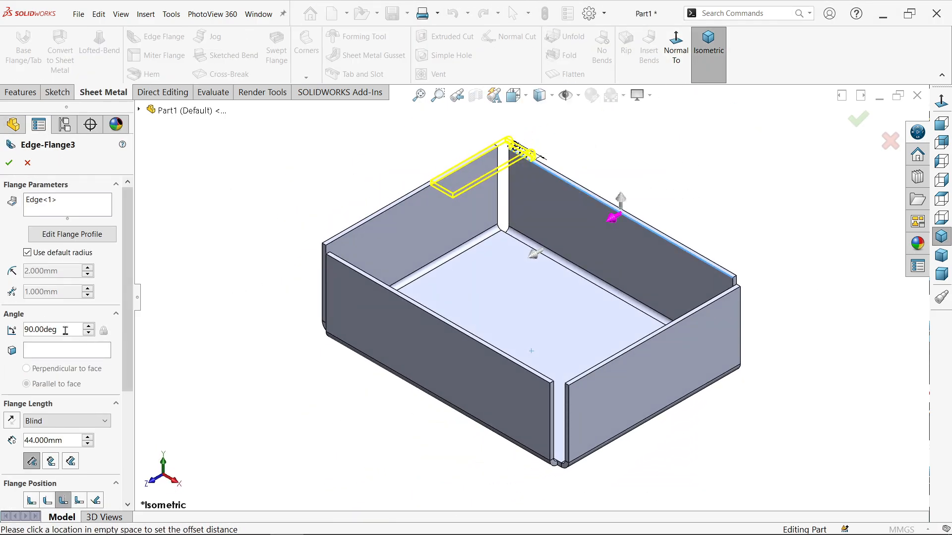
left_click_drag(56, 329, 21, 331)
left_click_drag(127, 347, 128, 395)
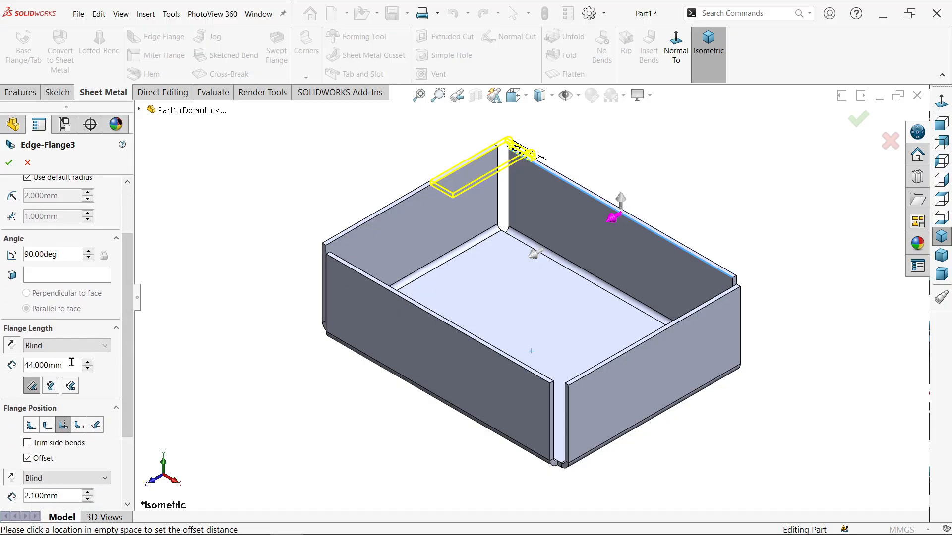
left_click_drag(72, 362, 7, 362)
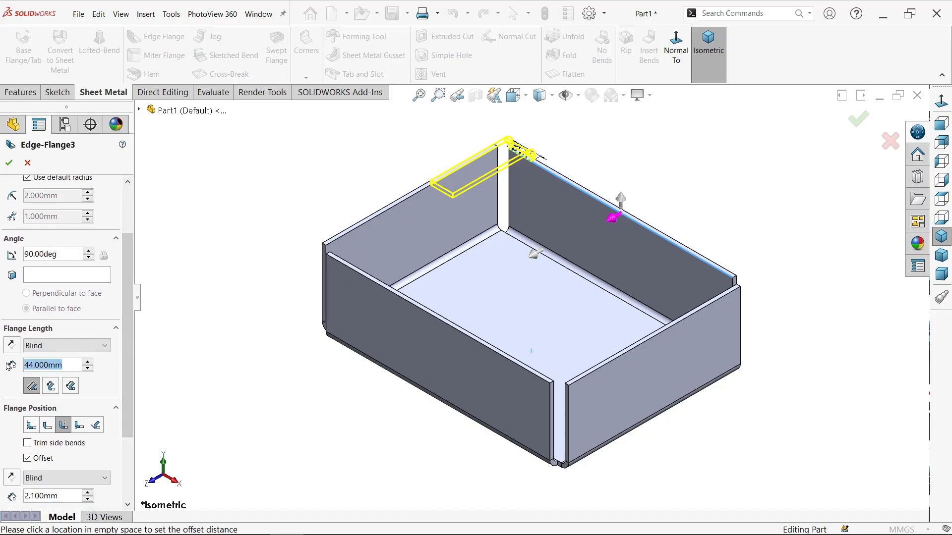
type("18")
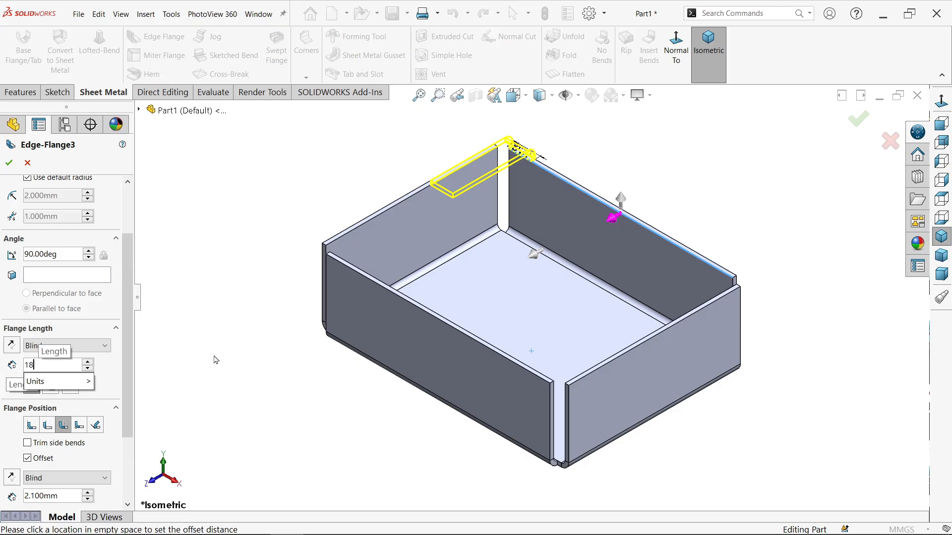
key("Return")
scroll(535, 179, "down", 4)
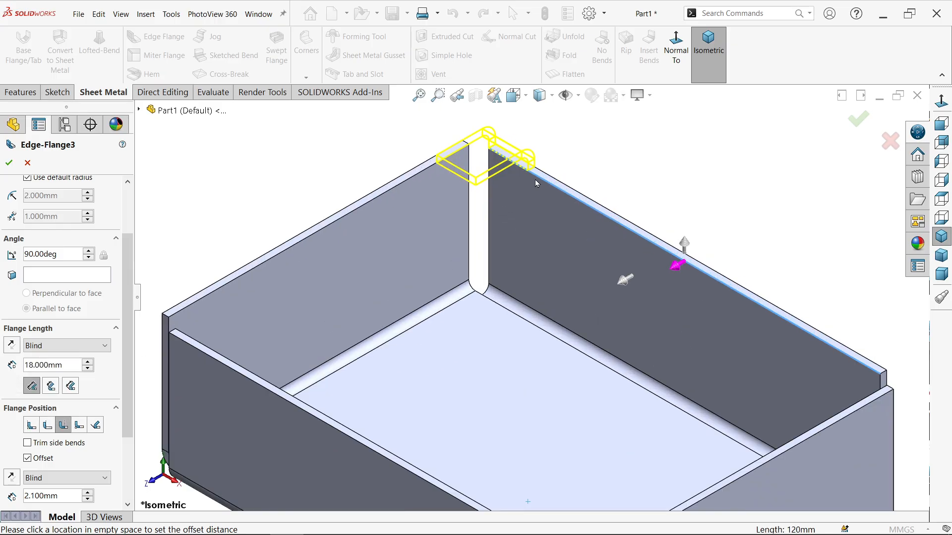
left_click(942, 142)
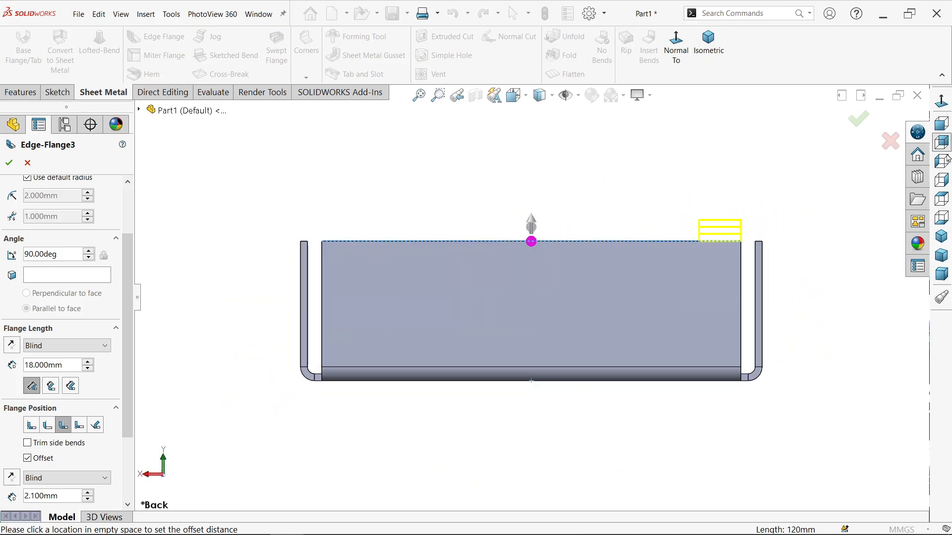
left_click(945, 165)
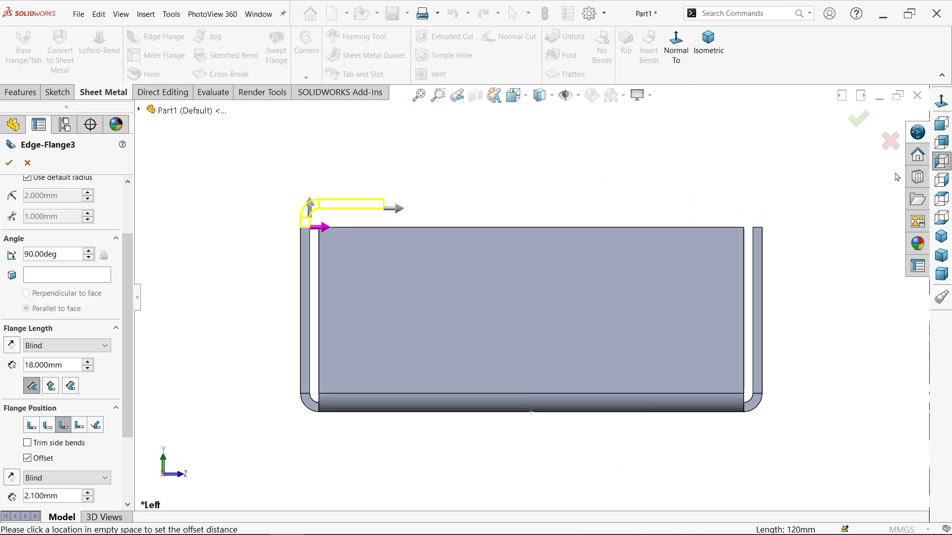
scroll(361, 220, "down", 4)
scroll(350, 251, "down", 3)
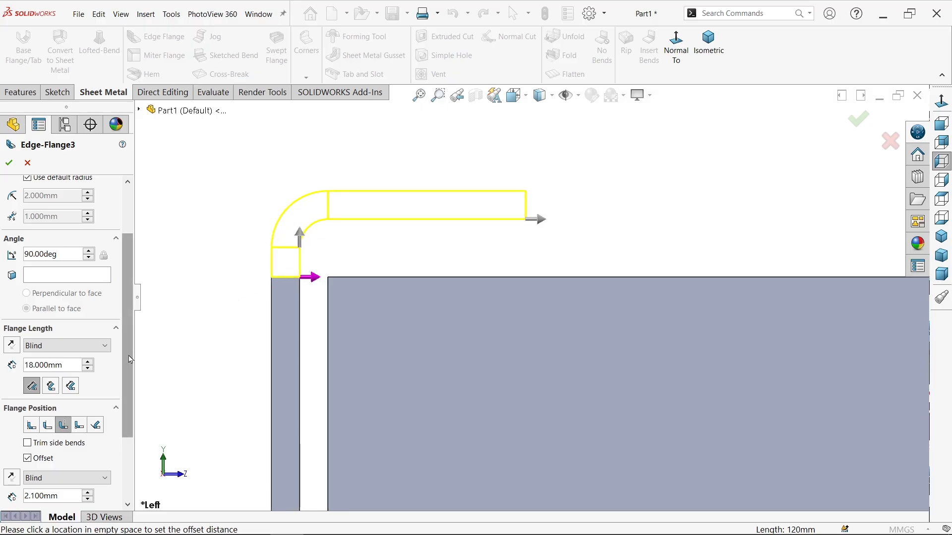
Turn off the tab flange's offset and set its flange position to Material Inside.
scroll(17, 409, "down", 2)
left_click(27, 401)
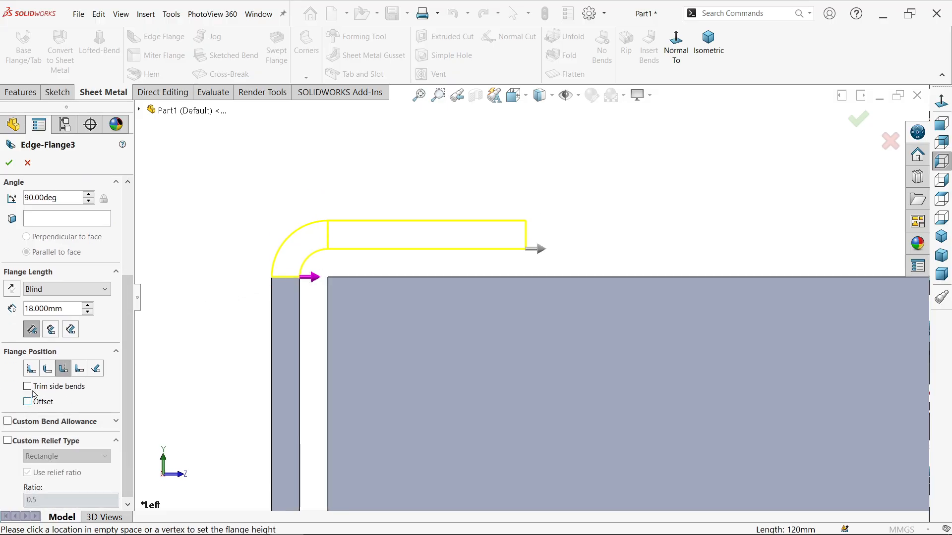
left_click(32, 372)
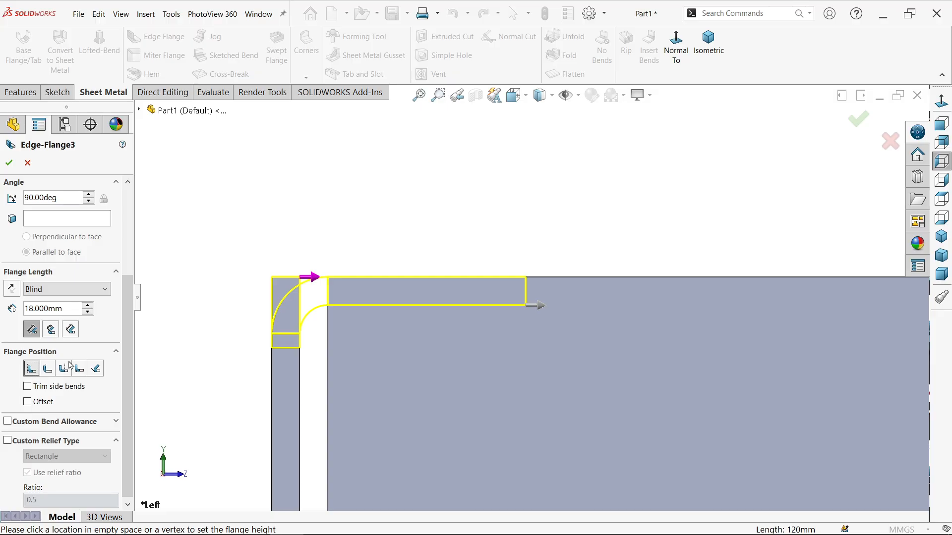
key("z")
scroll(546, 315, "down", 1)
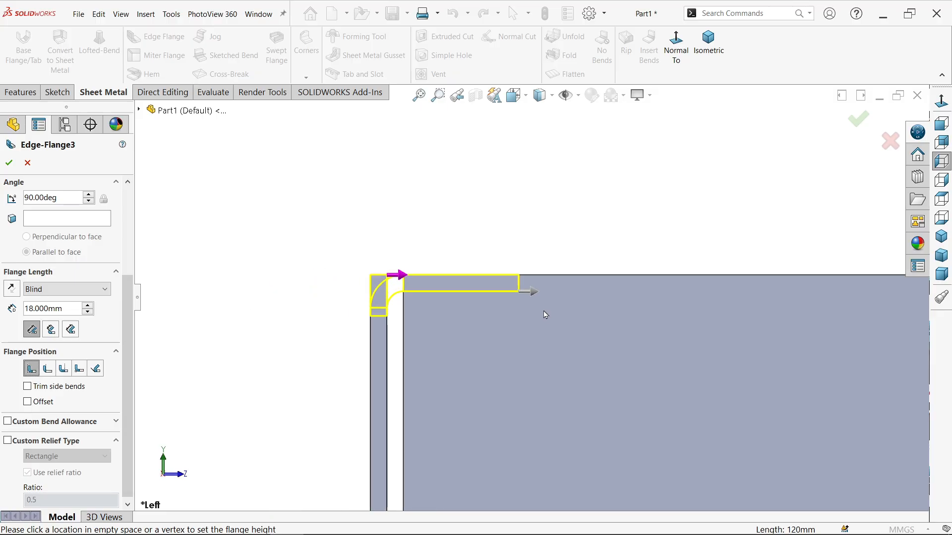
Check the tab's placement on the back wall from the front and isometric views and accept the edge flange.
left_click(942, 123)
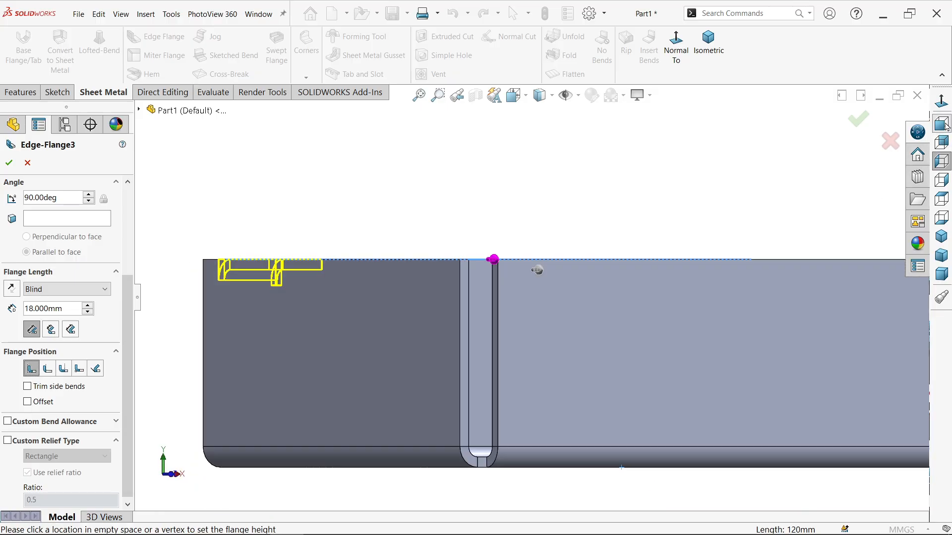
scroll(387, 240, "down", 8)
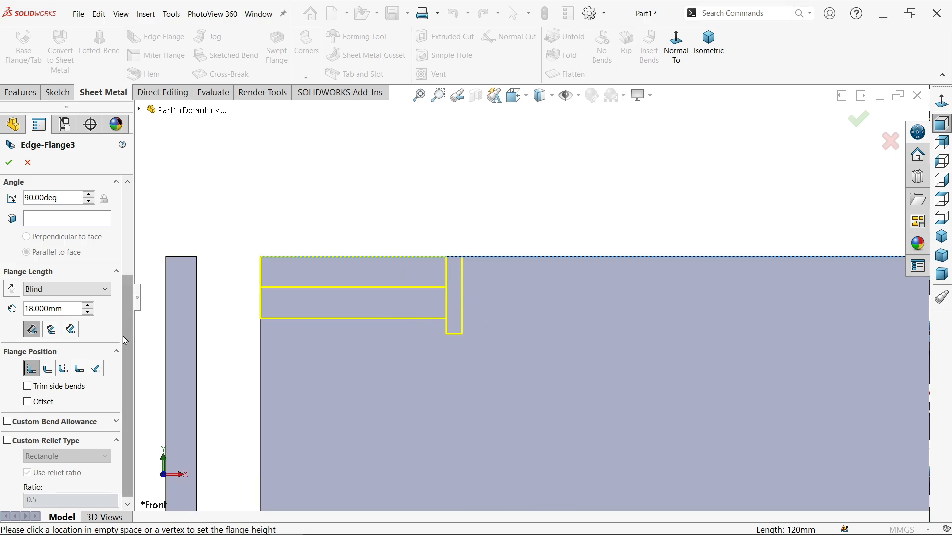
scroll(126, 341, "down", 1)
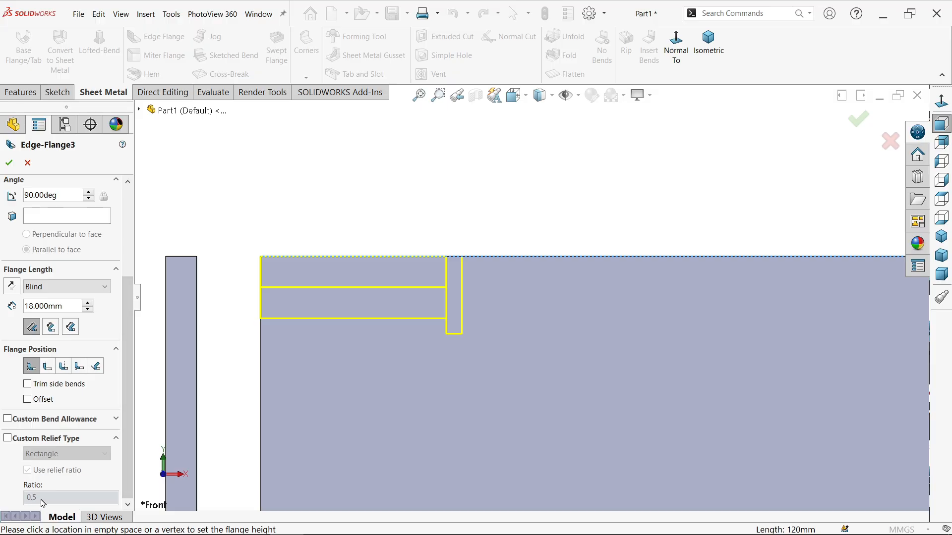
left_click(713, 47)
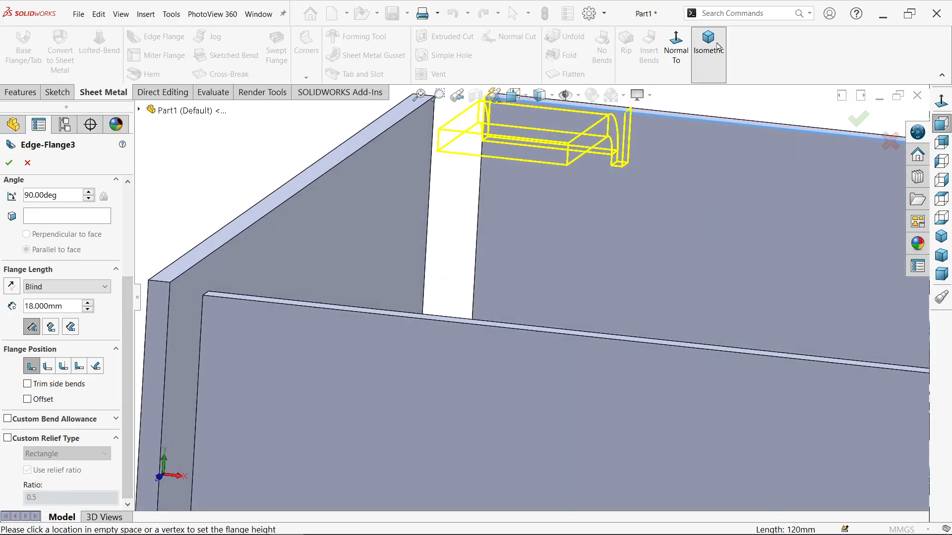
scroll(533, 166, "down", 4)
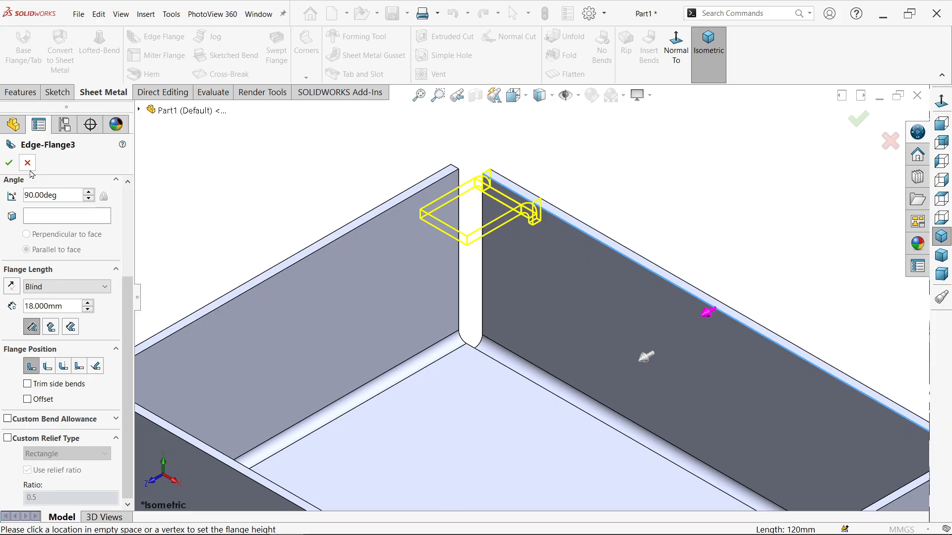
left_click(8, 162)
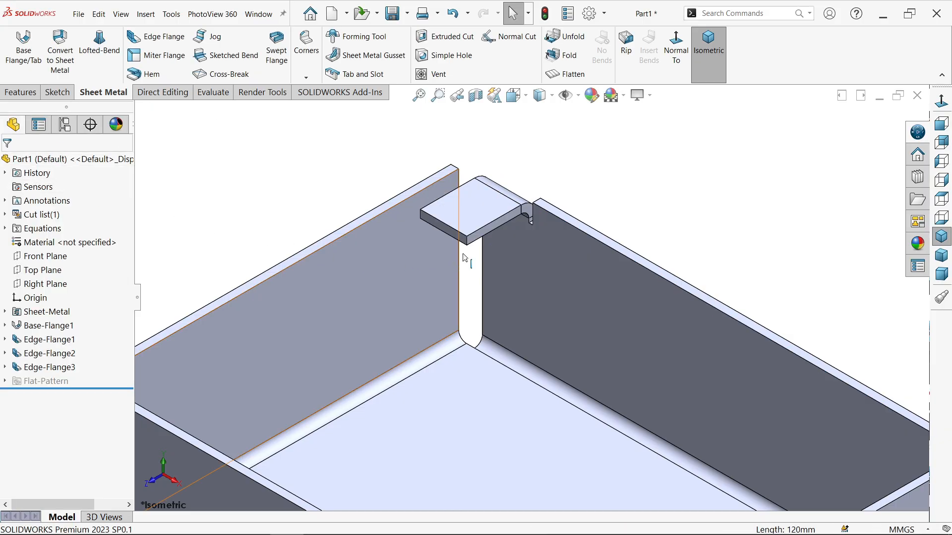
mouse_move(535, 218)
middle_mouse_down()
mouse_move(492, 244)
mouse_move(543, 219)
middle_mouse_up()
left_click(700, 59)
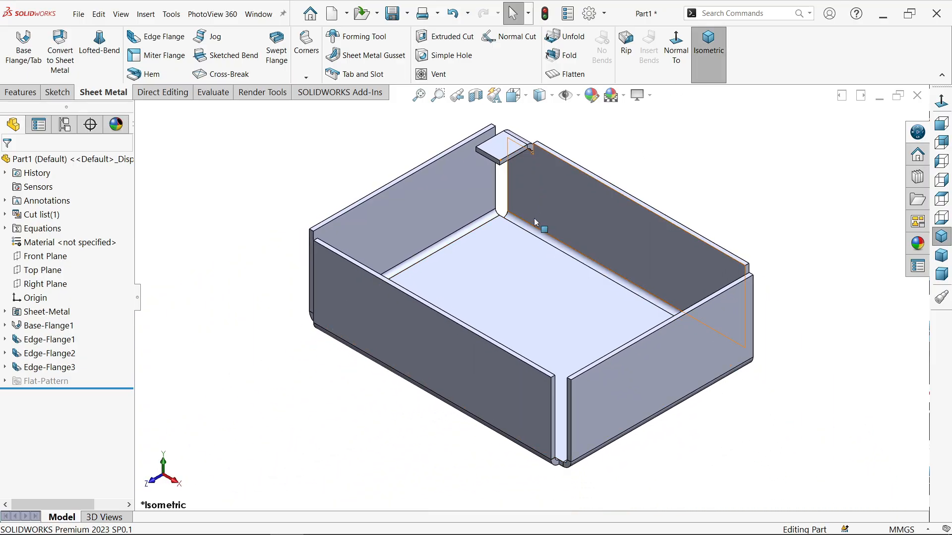
Start an edge flange on the back wall's remaining top edge and narrow its profile to about 12 mm at the end without a tab.
left_click(166, 41)
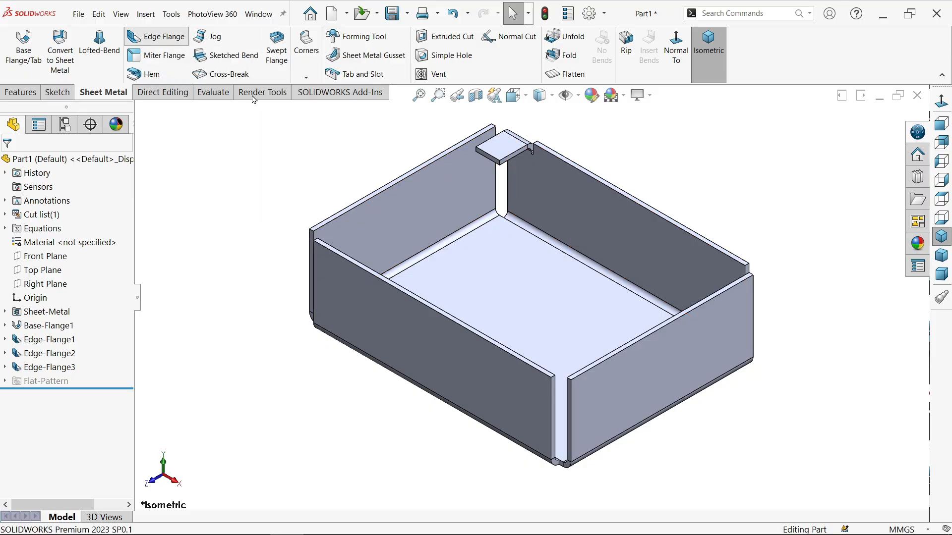
left_click(691, 237)
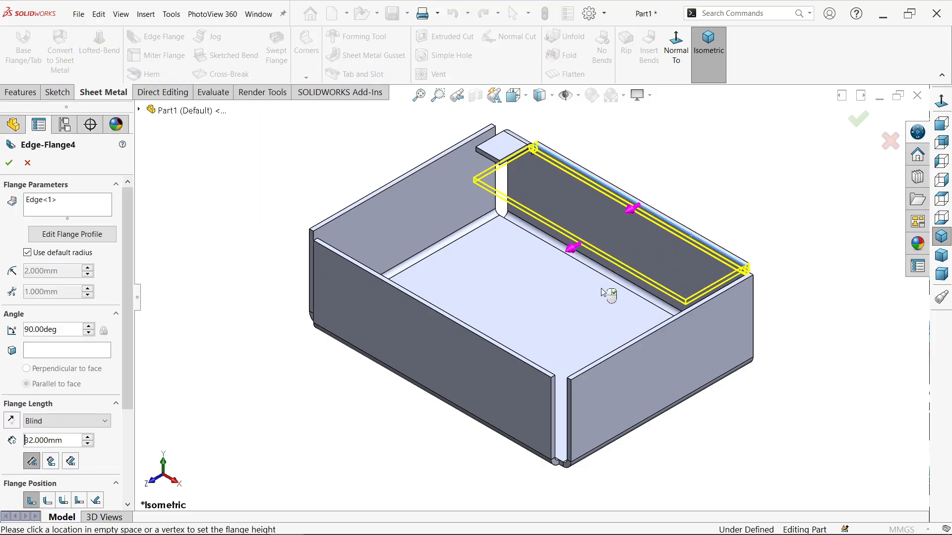
left_click(91, 237)
mouse_move(696, 402)
left_mouse_down()
mouse_move(456, 389)
mouse_move(366, 411)
left_mouse_up()
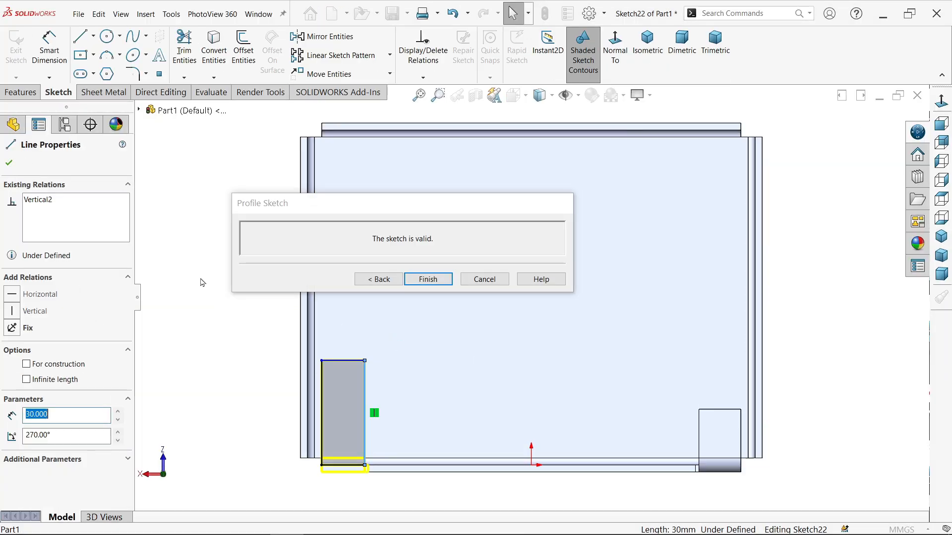
Dimension the second back-wall tab profile's width to 12 mm and return to the flange settings.
left_click(49, 49)
left_click(343, 464)
left_click(272, 430)
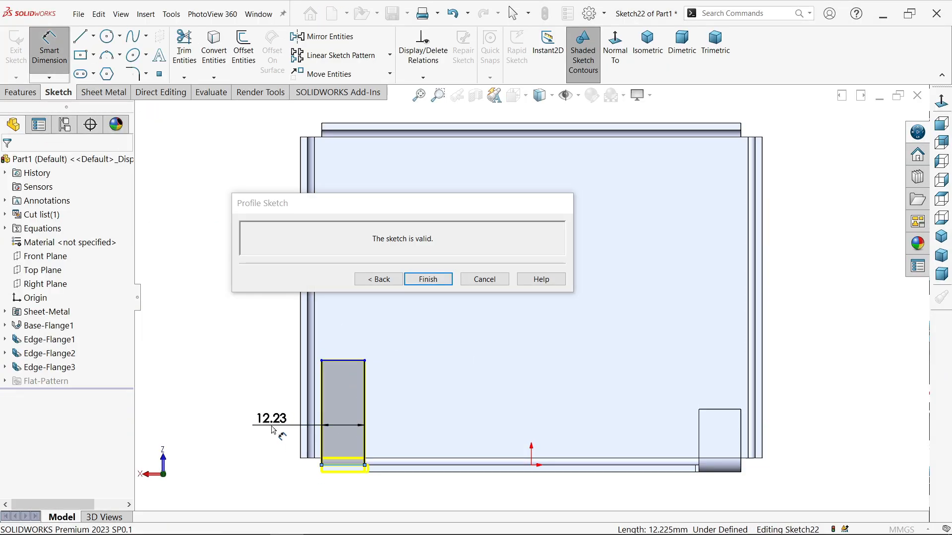
type("12")
key("Return")
left_click(370, 282)
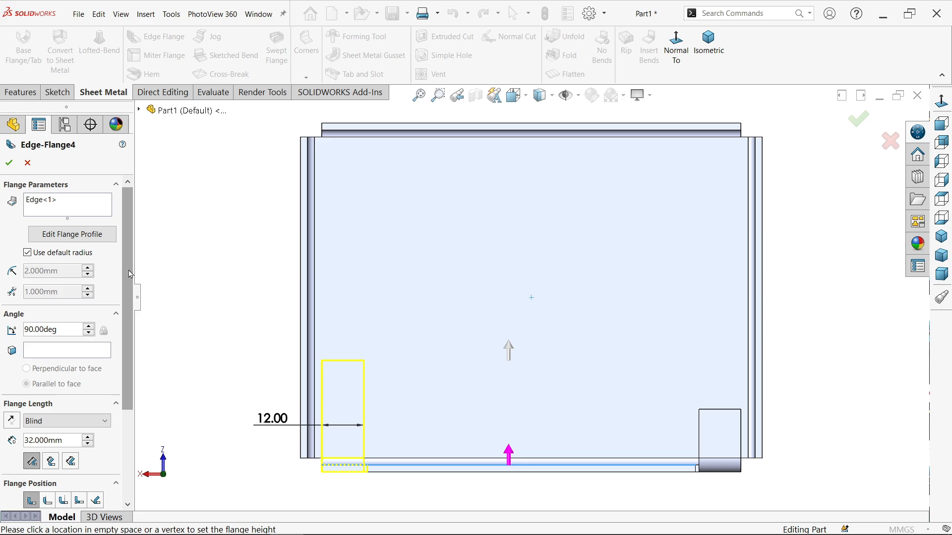
Set the second back-wall tab's flange length to 18 mm and create the flange.
left_click_drag(128, 283, 128, 390)
left_click(713, 53)
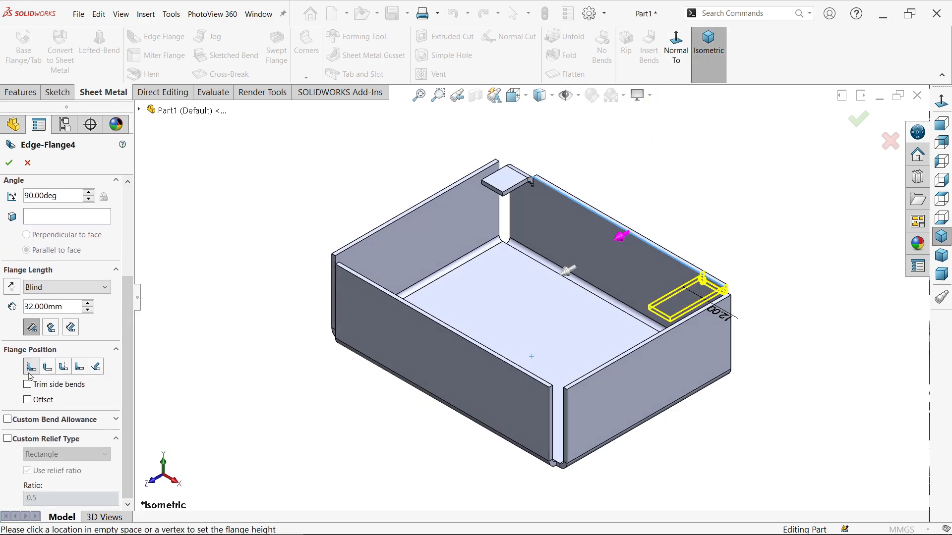
double_click(64, 306)
type("18")
key("Return")
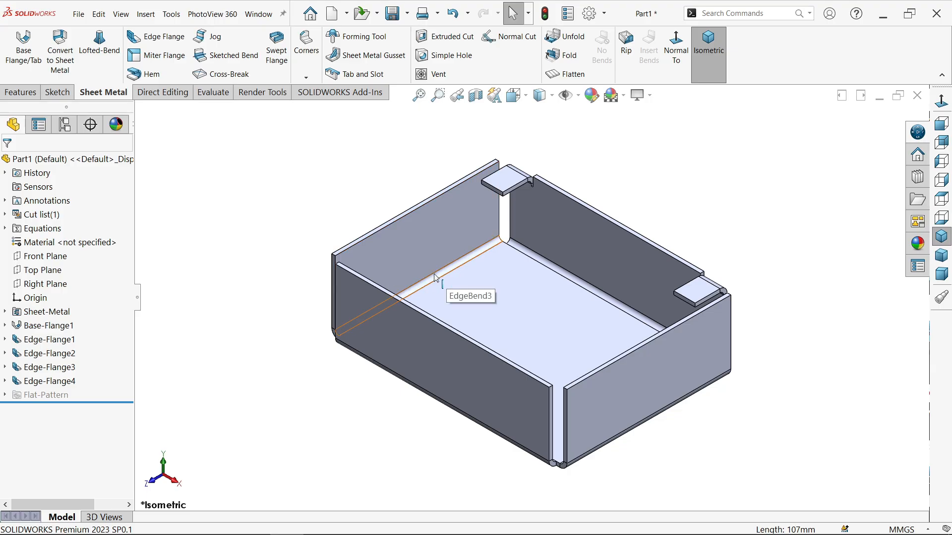
Start an edge flange on the front wall's top edge and narrow its profile to about 12 mm wide at the left end.
left_click(156, 37)
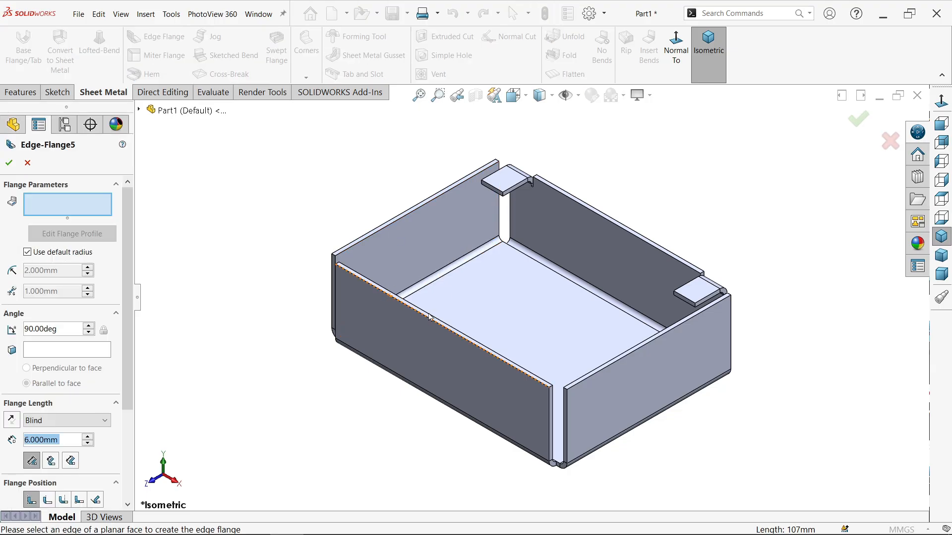
middle_click_drag(430, 317, 300, 404)
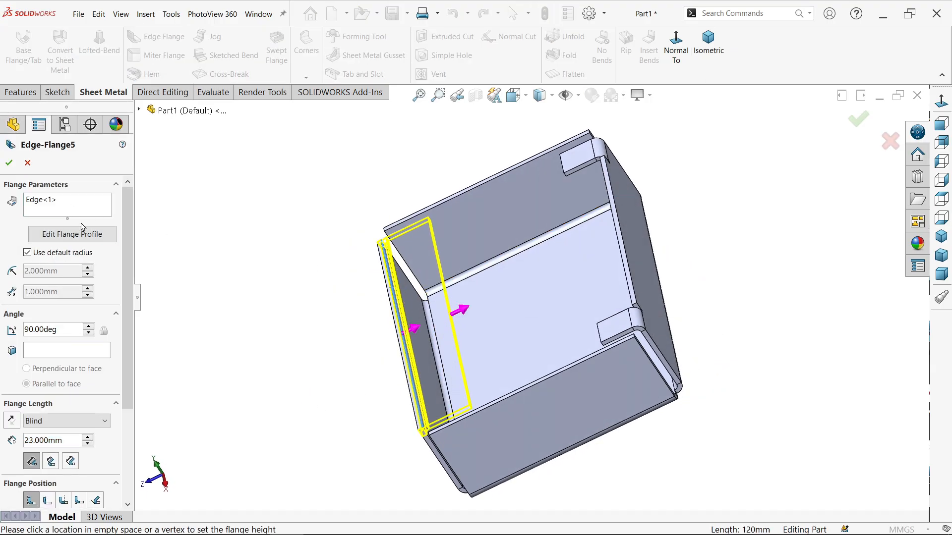
left_click(72, 234)
left_click_drag(511, 395, 417, 394)
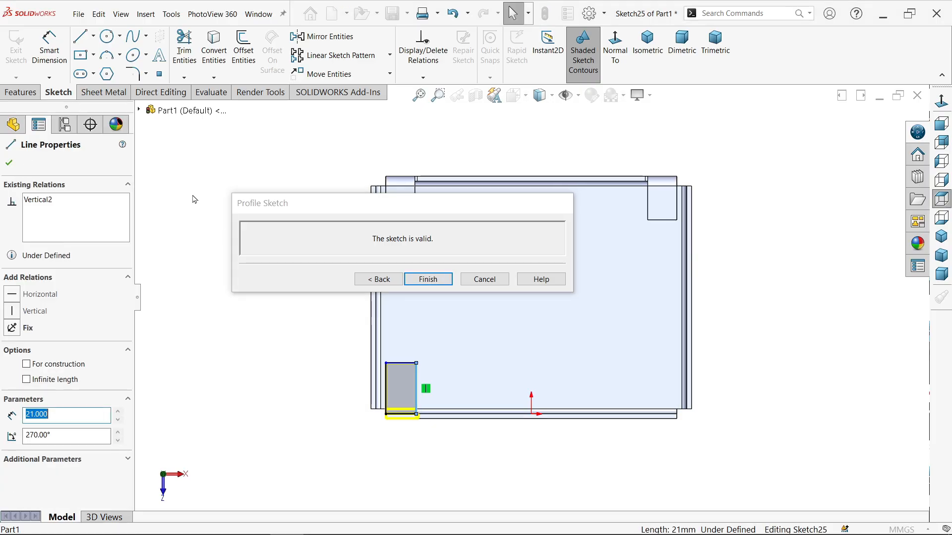
Dimension the front wall's left tab profile to 12 mm wide and return to the flange settings.
left_click(50, 48)
left_click(405, 415)
left_click(402, 441)
type("12")
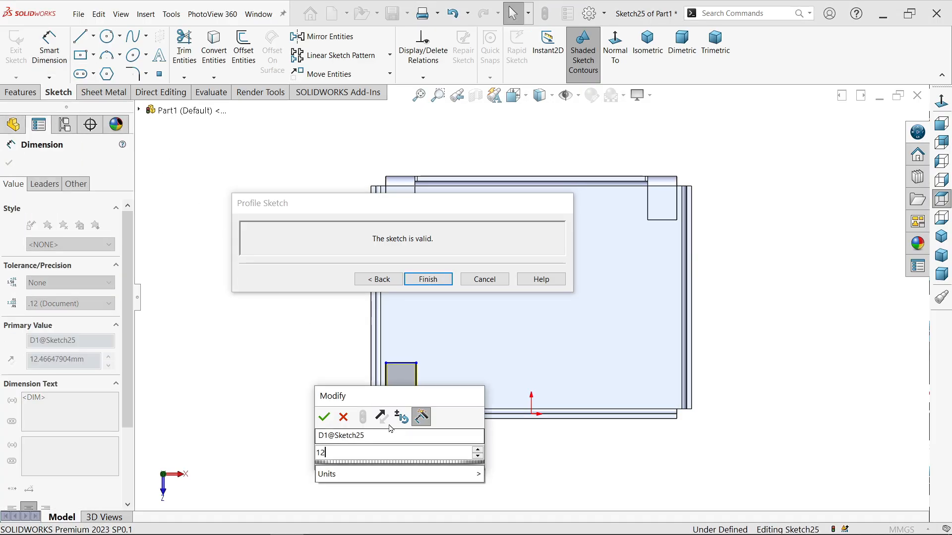
key("Return")
key("Return")
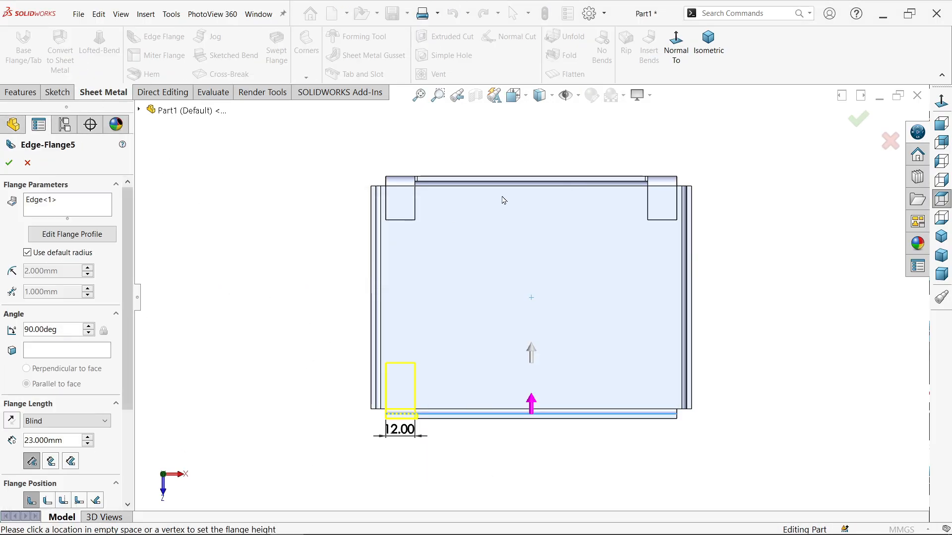
Set the front wall's left tab flange length to 18 mm and create the flange.
left_click(709, 44)
scroll(65, 323, "down", 3)
double_click(26, 305)
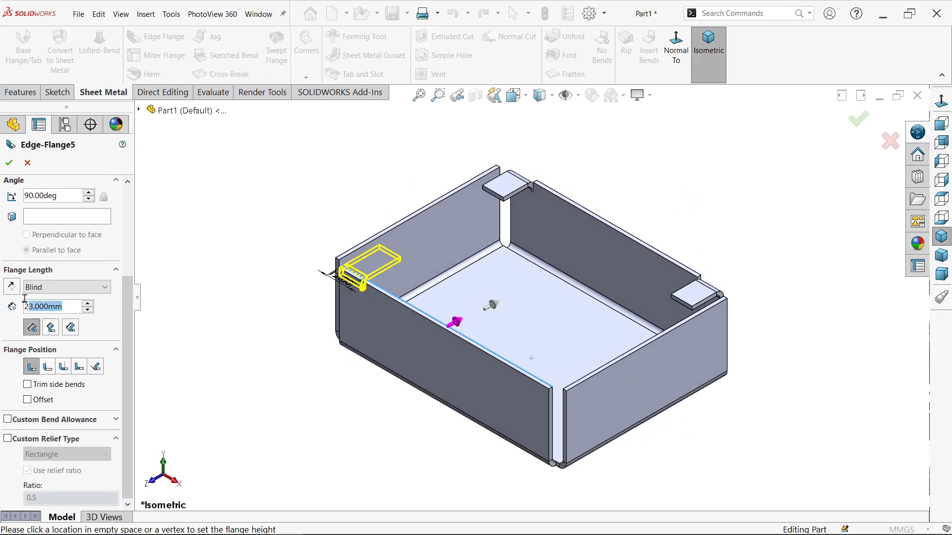
type("18")
key("Return")
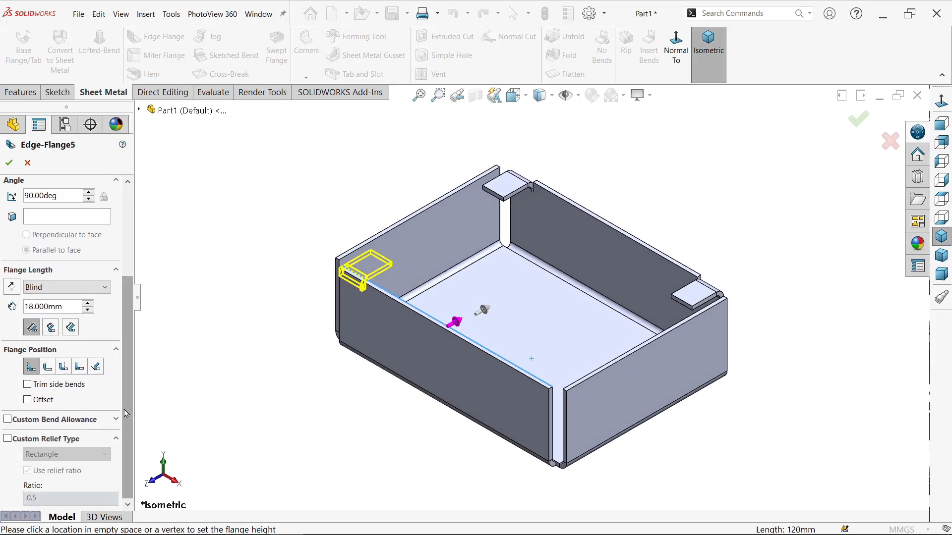
left_click(9, 163)
Start an edge flange on the front wall's remaining top edge and narrow its profile to a strip at the right end.
left_click(158, 38)
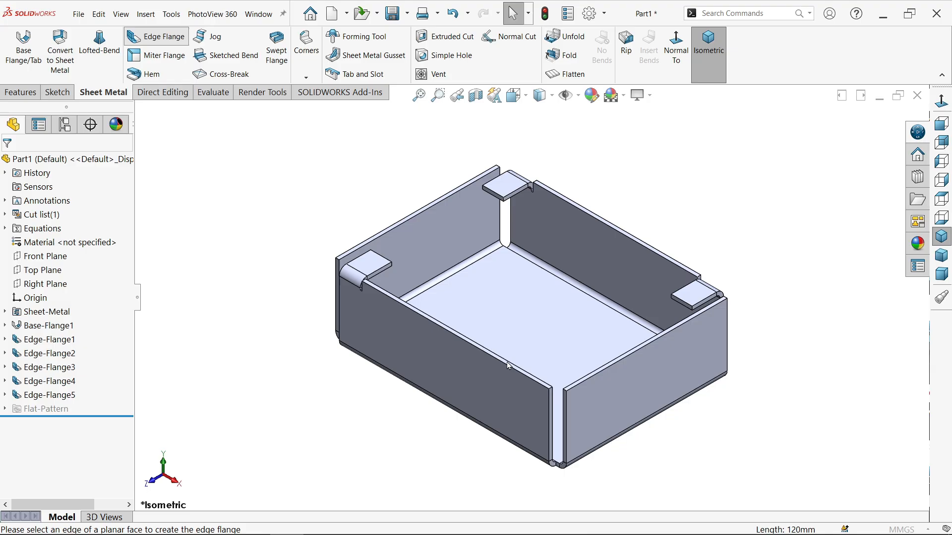
left_click(538, 379)
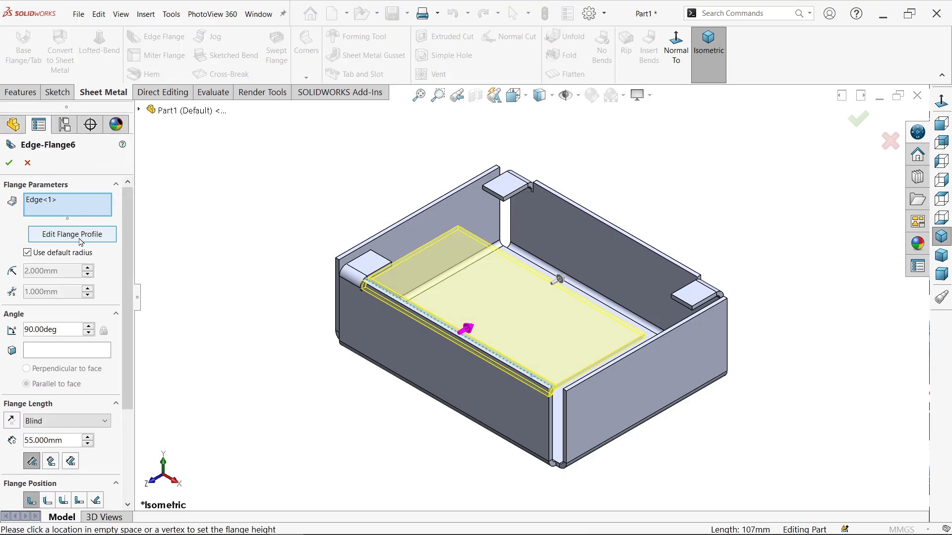
left_click(81, 241)
left_click_drag(367, 367, 684, 378)
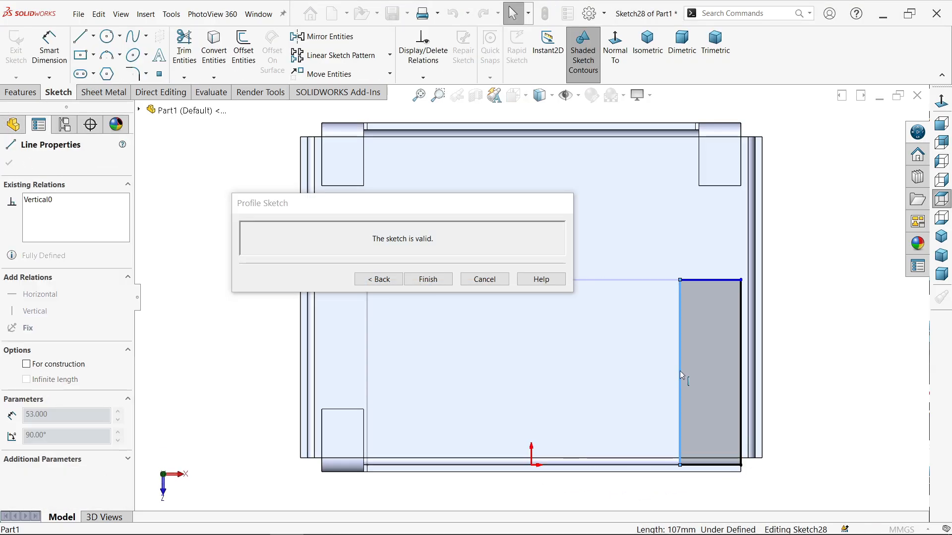
Dimension the front wall's right tab profile to 12 mm wide and return to the flange settings.
left_click(49, 44)
left_click(710, 280)
left_click(716, 245)
type("12")
key("Return")
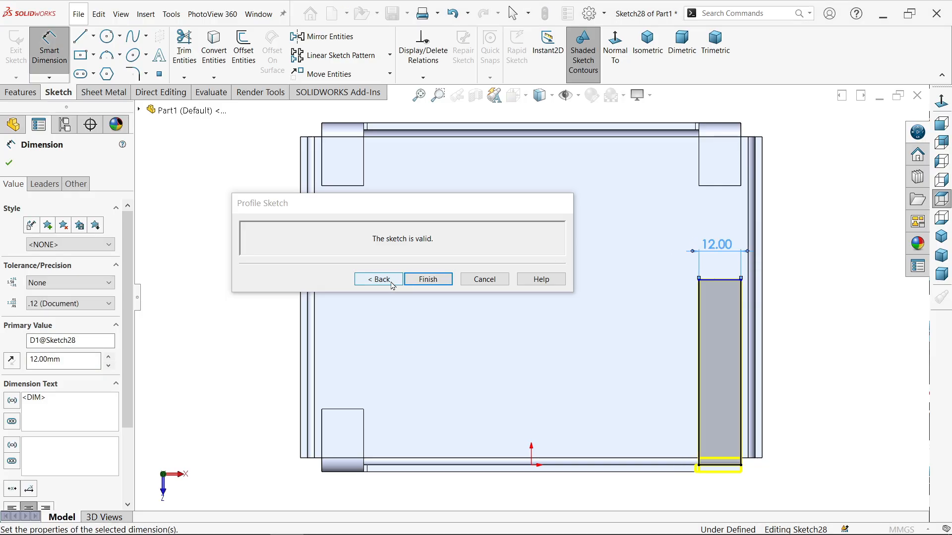
left_click(415, 280)
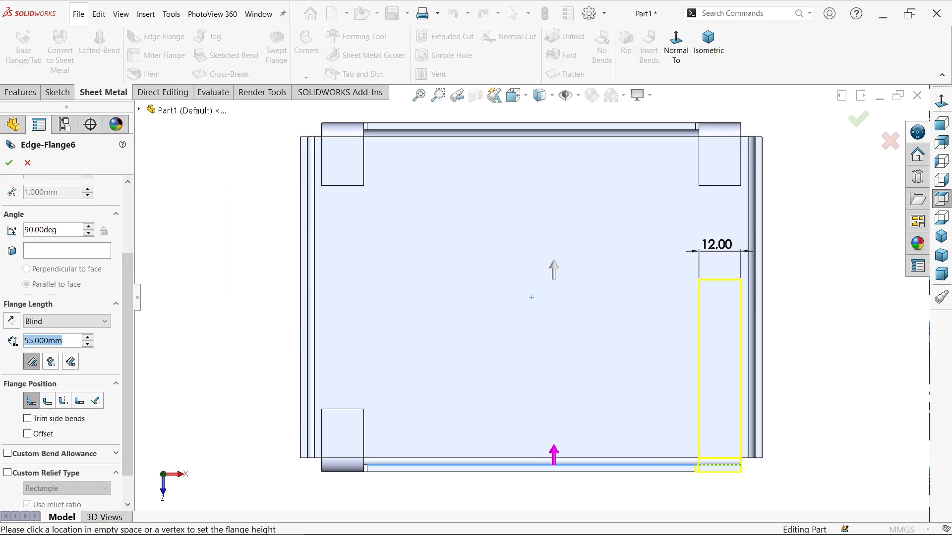
Set the front wall's right tab flange length to 18 mm and create the flange.
type("18")
key("Return")
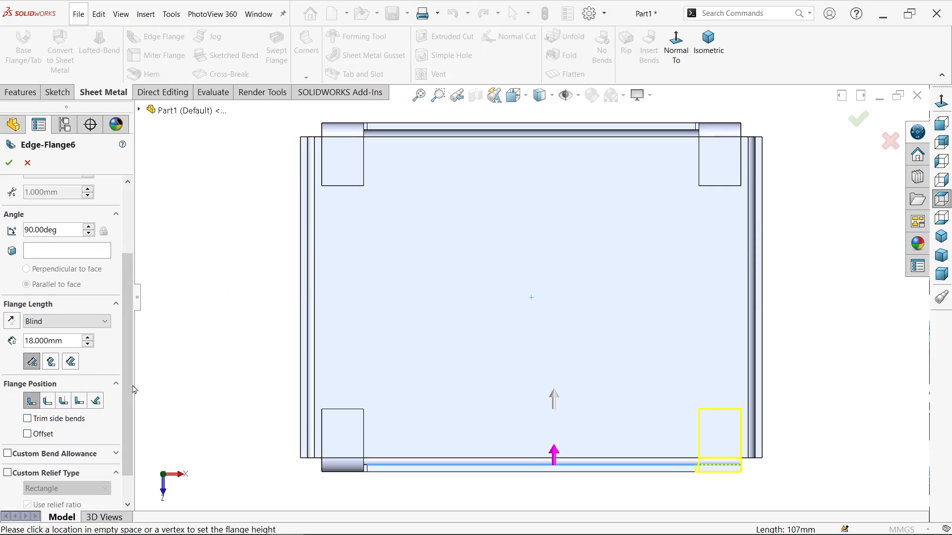
left_click(708, 47)
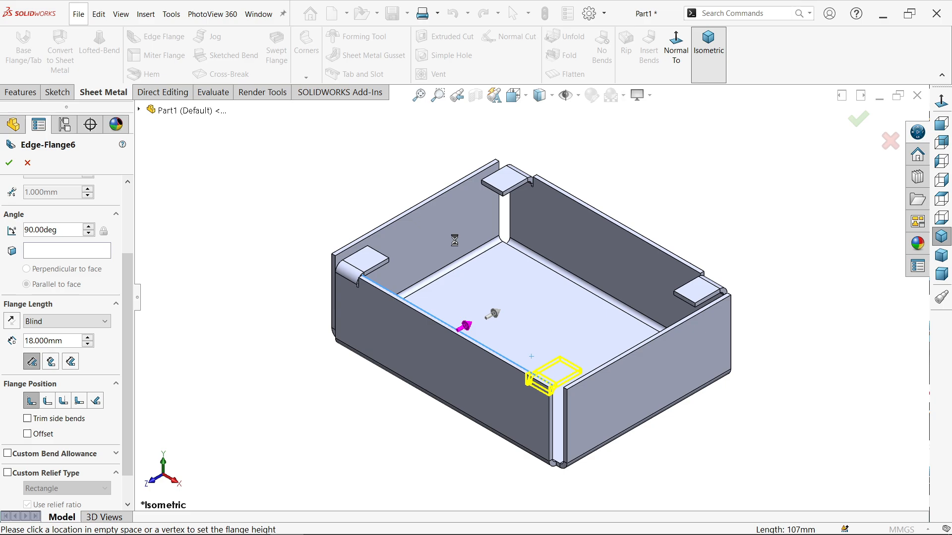
left_click(10, 164)
scroll(564, 366, "down", 2)
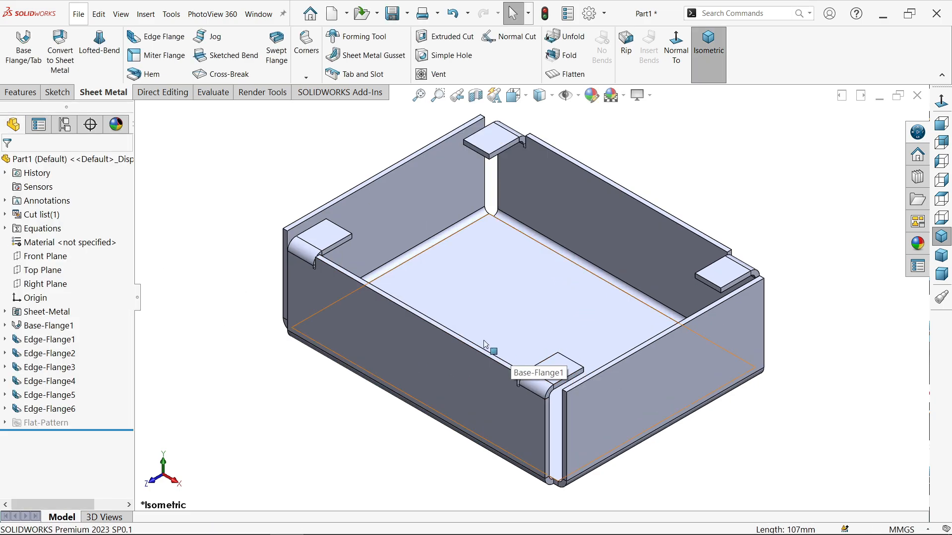
Switch to the reference drawing and examine the corner tab's square hole, chamfers and position dimensions in the top view.
key("alt+Tab")
scroll(347, 342, "down", 1)
scroll(134, 162, "up", 4)
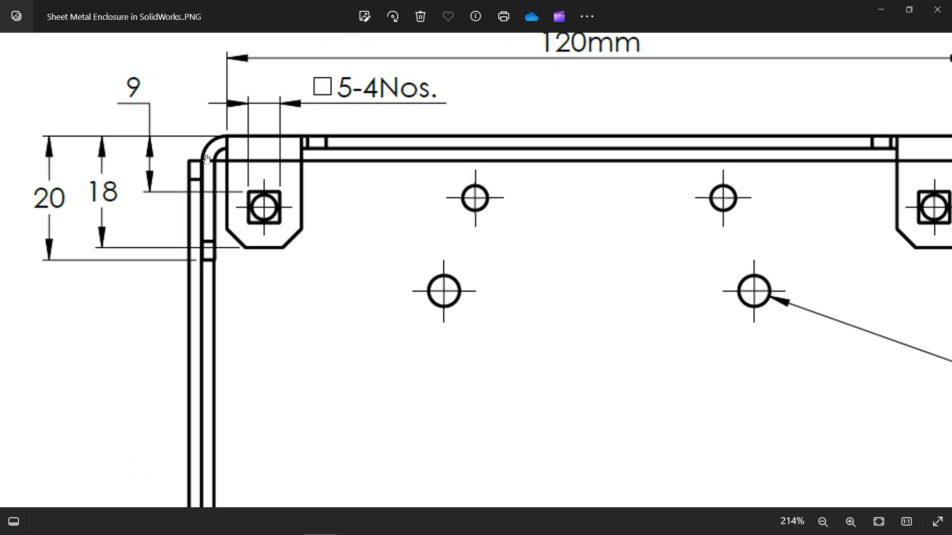
scroll(207, 158, "up", 2)
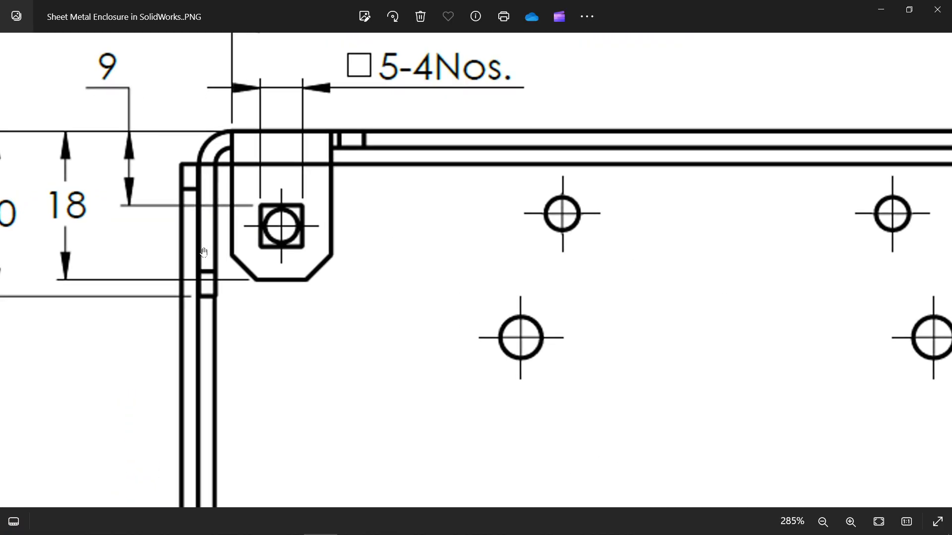
left_click_drag(125, 276, 216, 288)
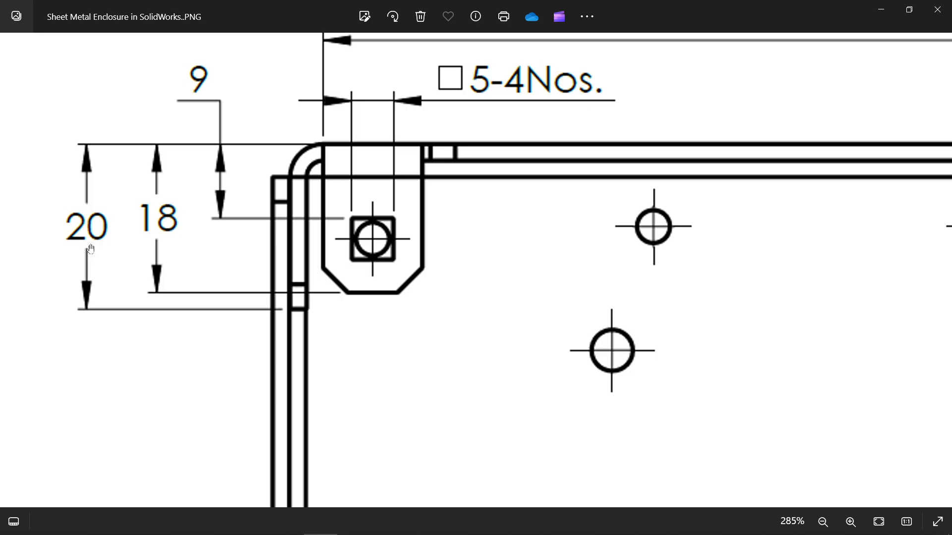
Examine the top view's lower and right corner details, then the side view's overall, cutout and corner dimensions in the reference drawing.
left_click_drag(410, 353, 401, 136)
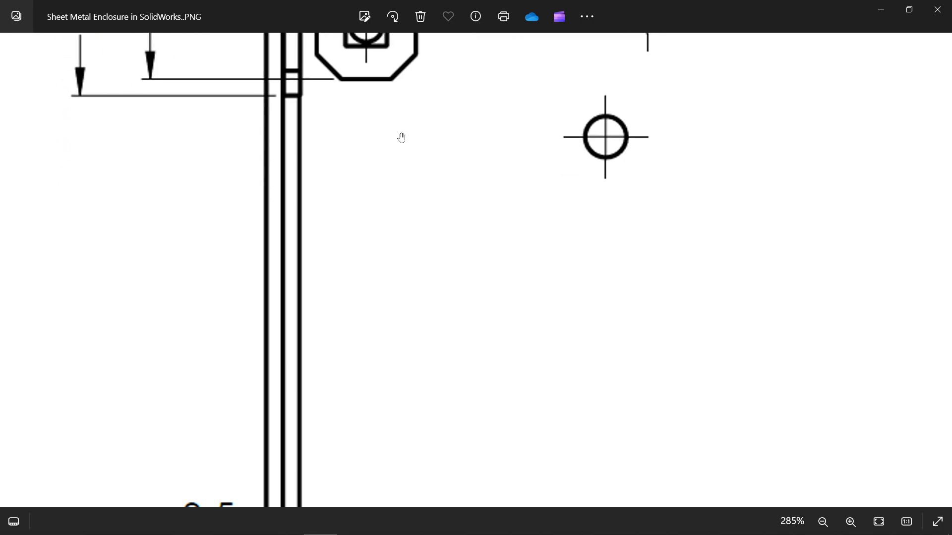
scroll(400, 261, "down", 5)
left_click_drag(399, 262, 346, 303)
left_click_drag(454, 283, 259, 362)
scroll(837, 182, "up", 5)
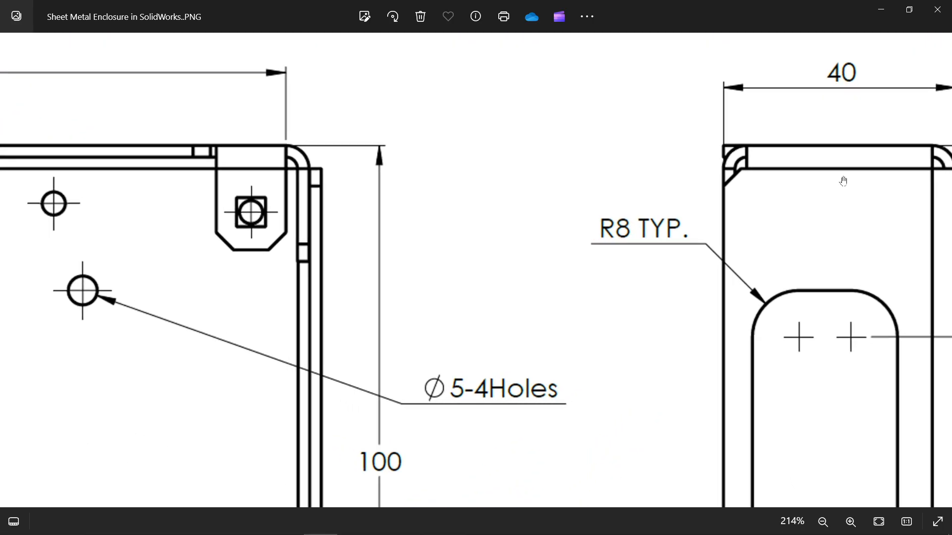
left_click_drag(844, 183, 652, 239)
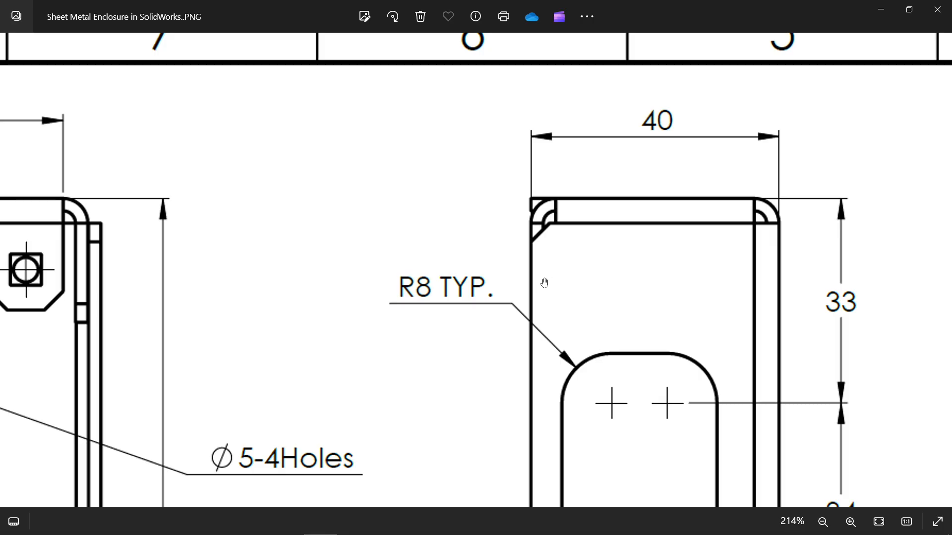
left_click_drag(544, 283, 659, 192)
scroll(655, 251, "down", 4)
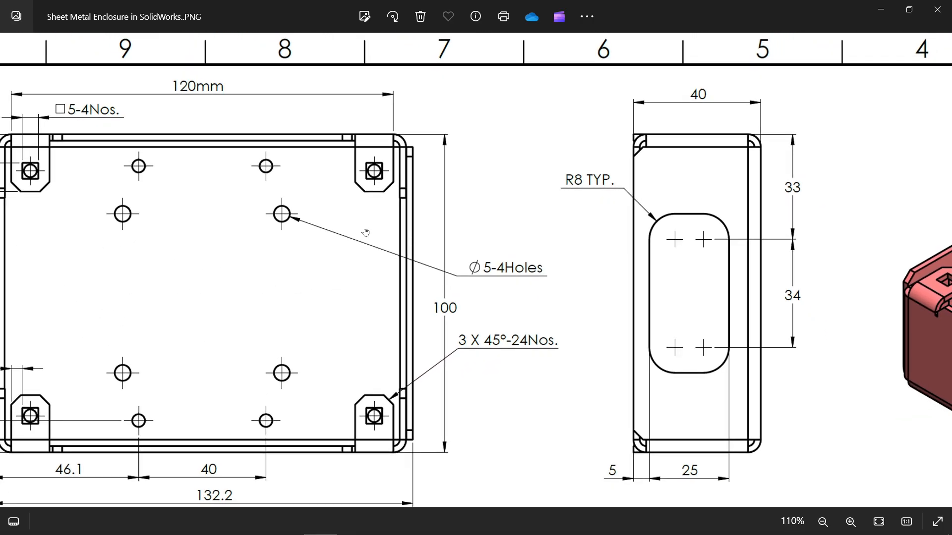
Examine the top view's hole positions and tab chamfers together with the front view's tab and cutout dimensions.
left_click_drag(366, 233, 534, 198)
scroll(537, 303, "up", 1)
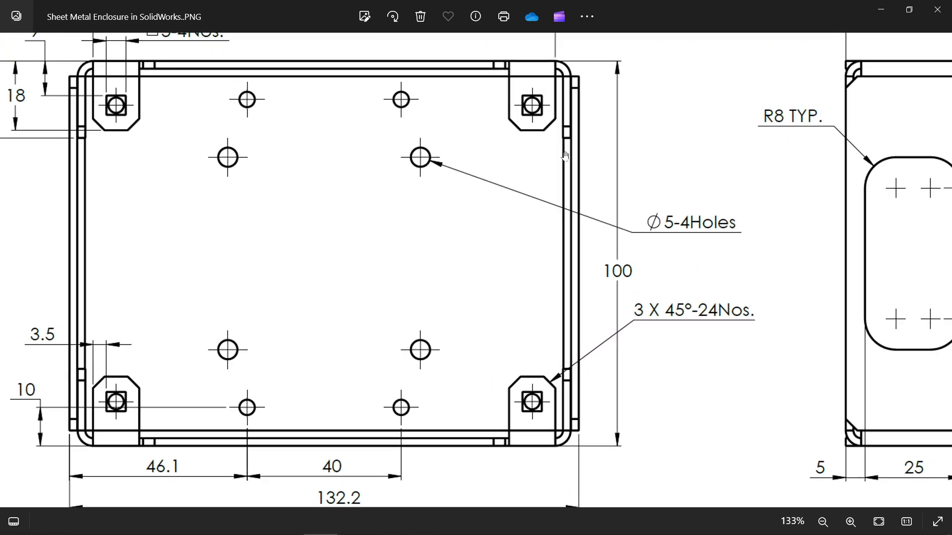
left_click_drag(390, 216, 502, 243)
left_click_drag(354, 333, 399, 183)
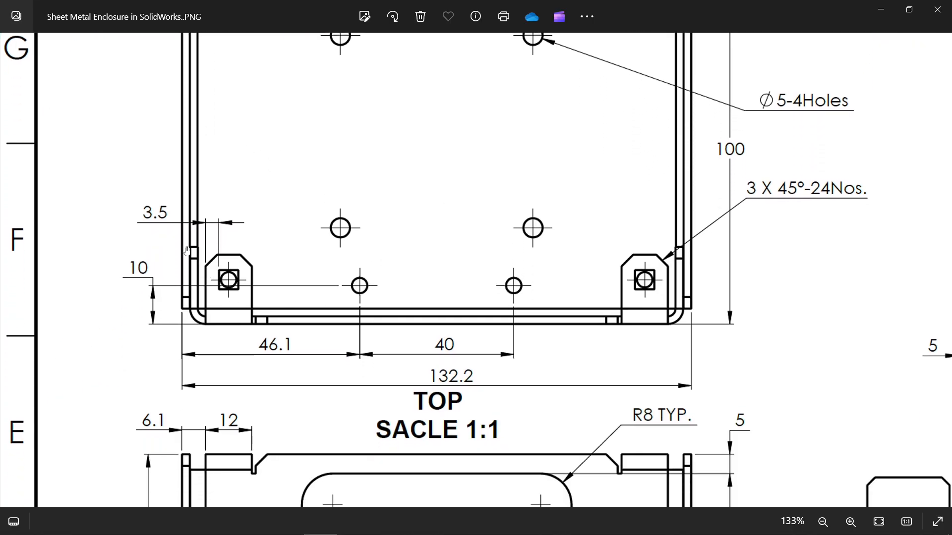
left_click_drag(354, 328, 317, 202)
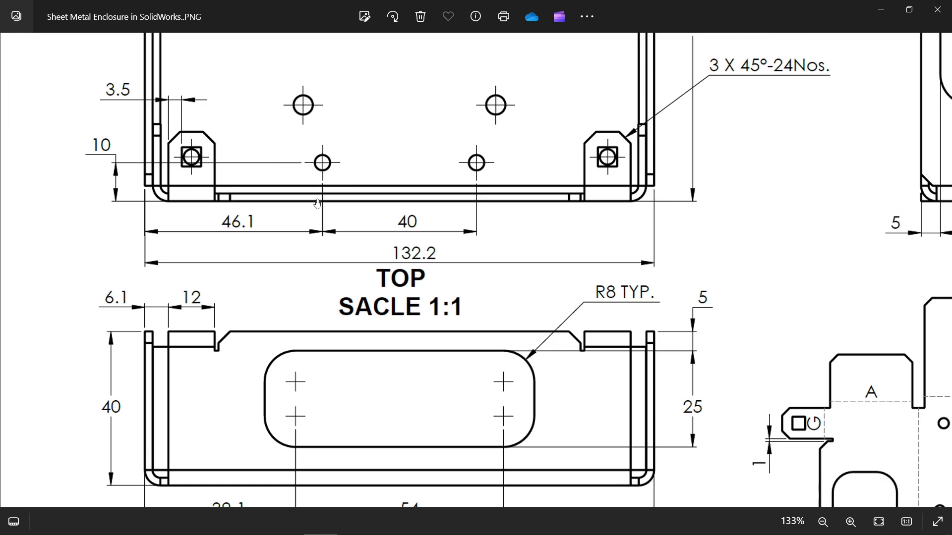
left_click_drag(555, 211, 554, 323)
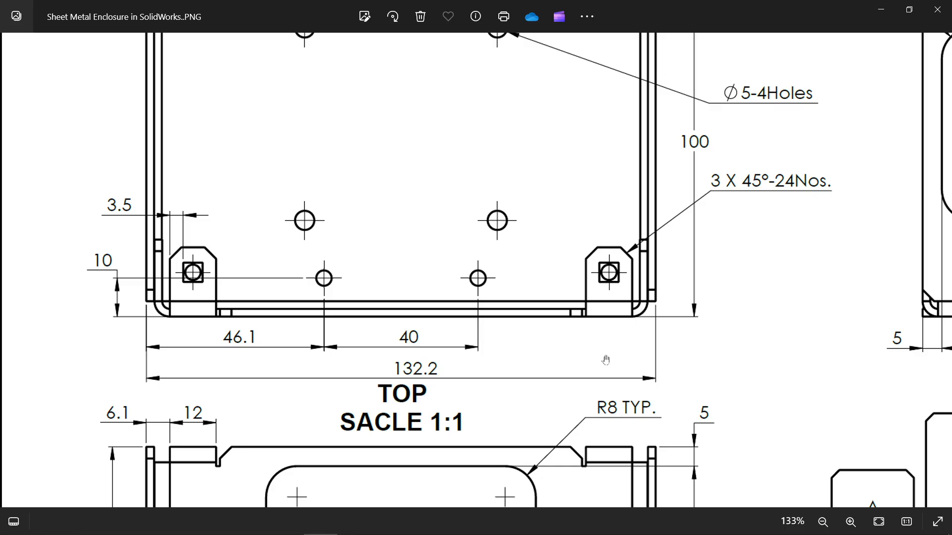
Examine the flat pattern's bend lines, corner tabs and relief gap, and compare them with the front view.
mouse_move(605, 360)
left_mouse_down()
mouse_move(448, 251)
mouse_move(389, 231)
left_mouse_up()
left_click_drag(568, 328, 465, 258)
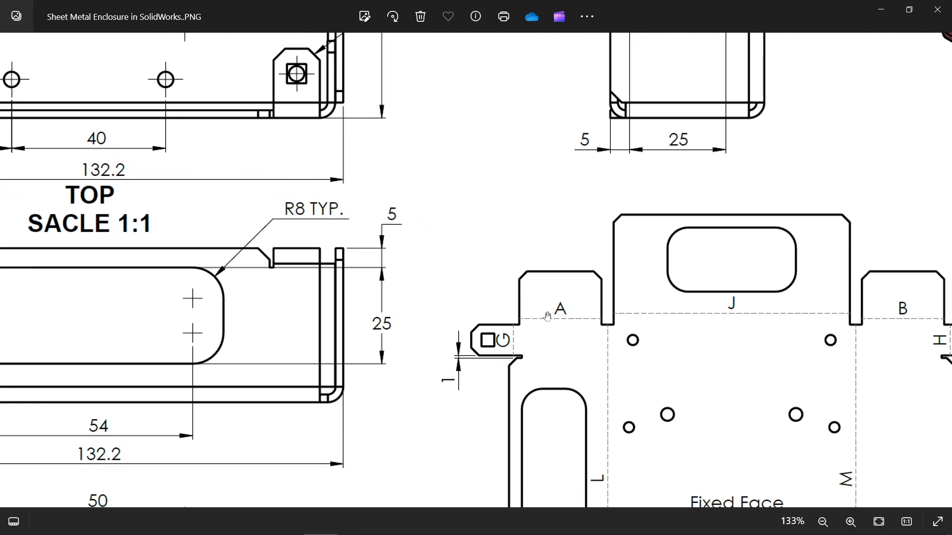
scroll(548, 316, "down", 3)
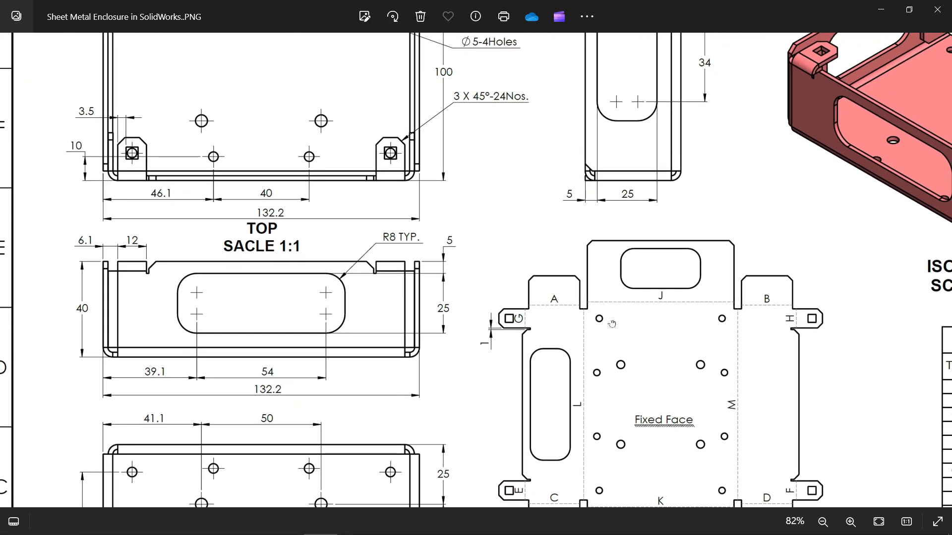
left_click_drag(613, 324, 545, 189)
scroll(486, 166, "up", 2)
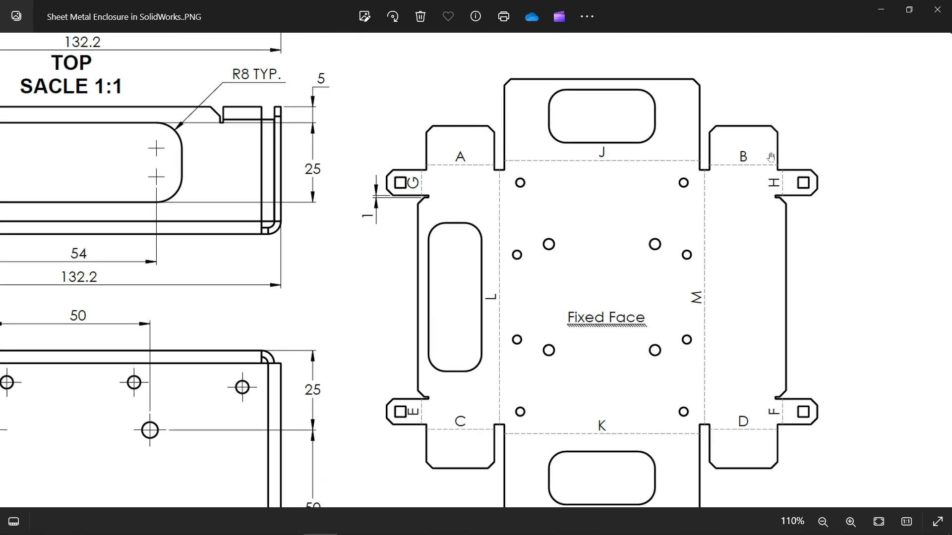
scroll(570, 302, "down", 2)
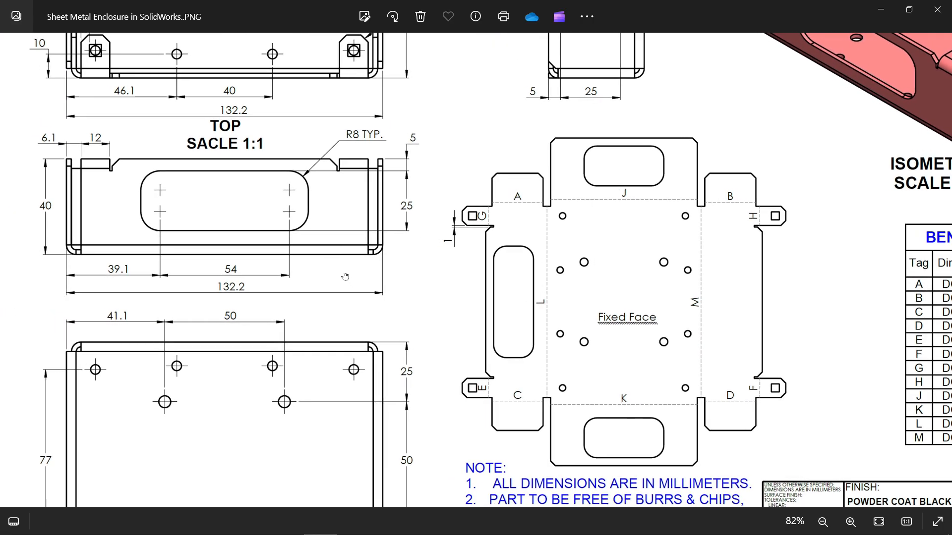
mouse_move(346, 277)
left_mouse_down()
mouse_move(406, 130)
mouse_move(314, 300)
mouse_move(155, 324)
mouse_move(128, 368)
left_mouse_up()
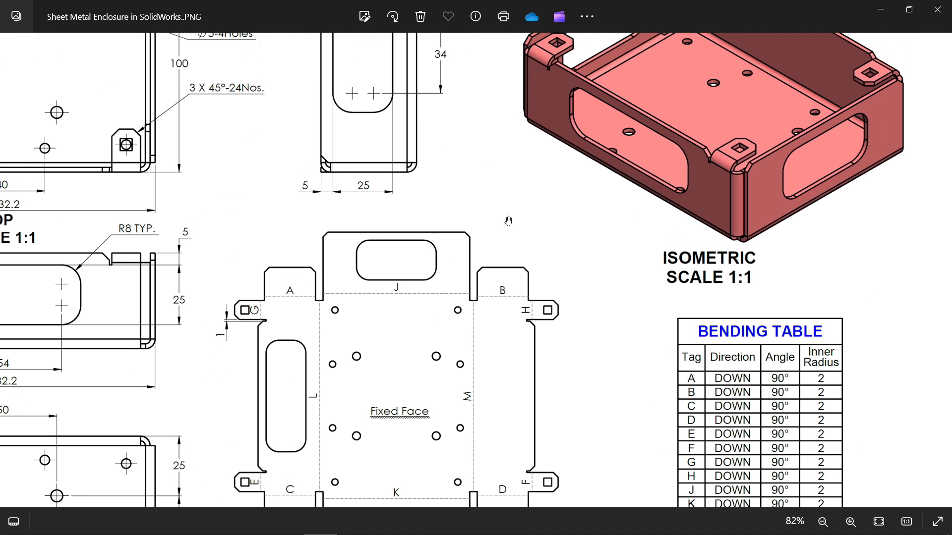
Examine the spot-welded corner flange in the isometric view and its length dimension in the top view.
left_click_drag(508, 221, 504, 446)
scroll(647, 169, "up", 3)
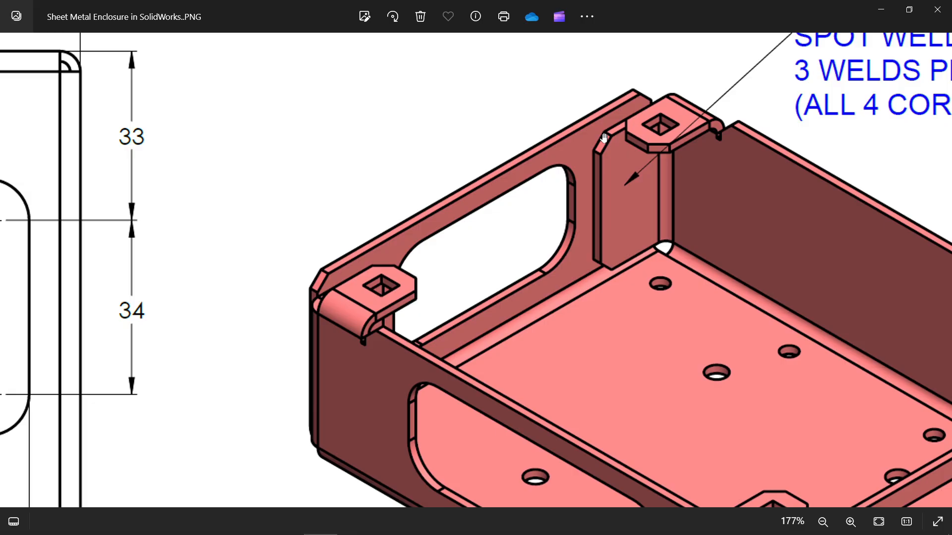
scroll(643, 238, "down", 5)
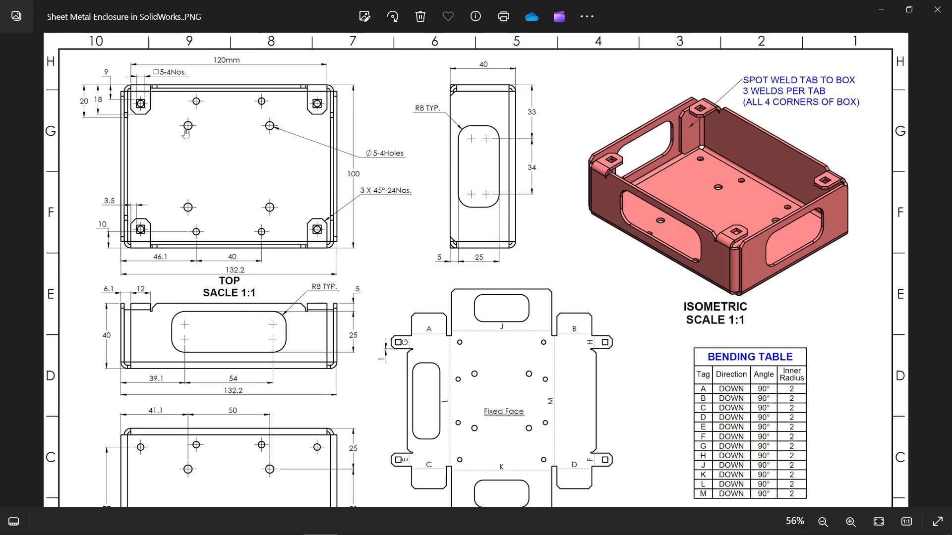
scroll(185, 134, "up", 4)
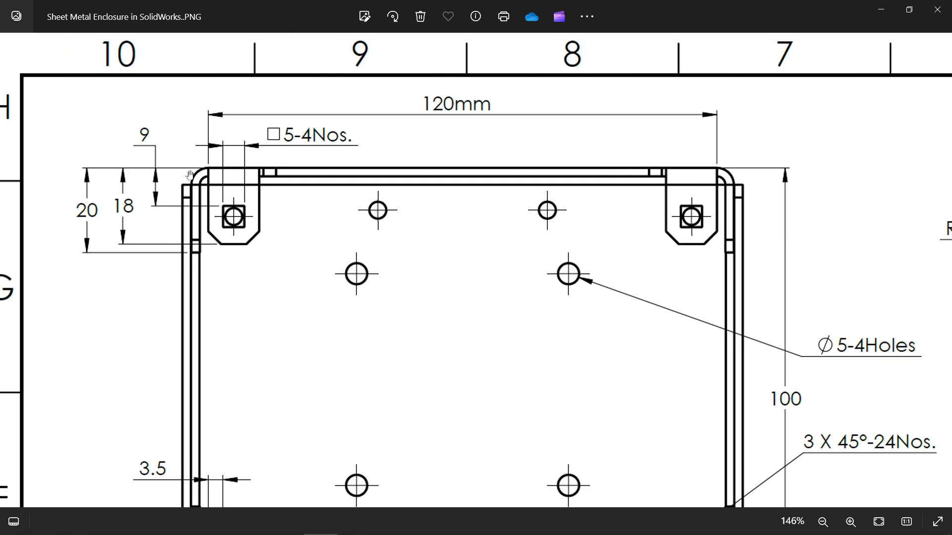
scroll(190, 175, "up", 2)
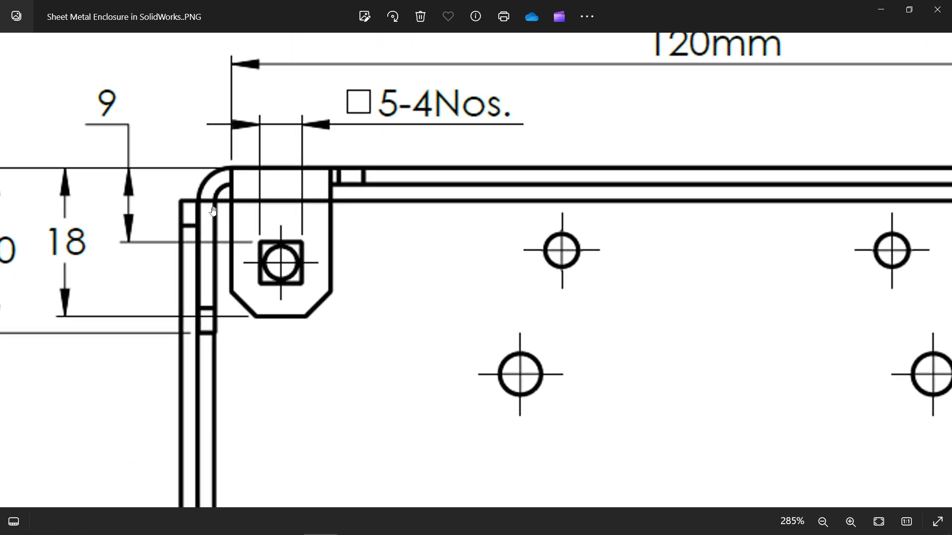
Switch back to the SolidWorks part and start an edge flange on the back wall's left vertical end edge, viewed from the top.
left_click(881, 9)
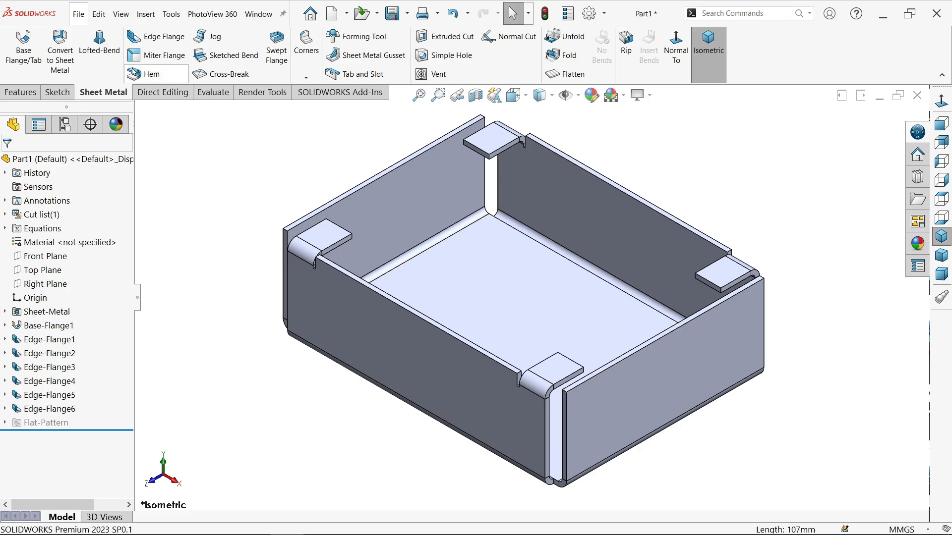
left_click(180, 36)
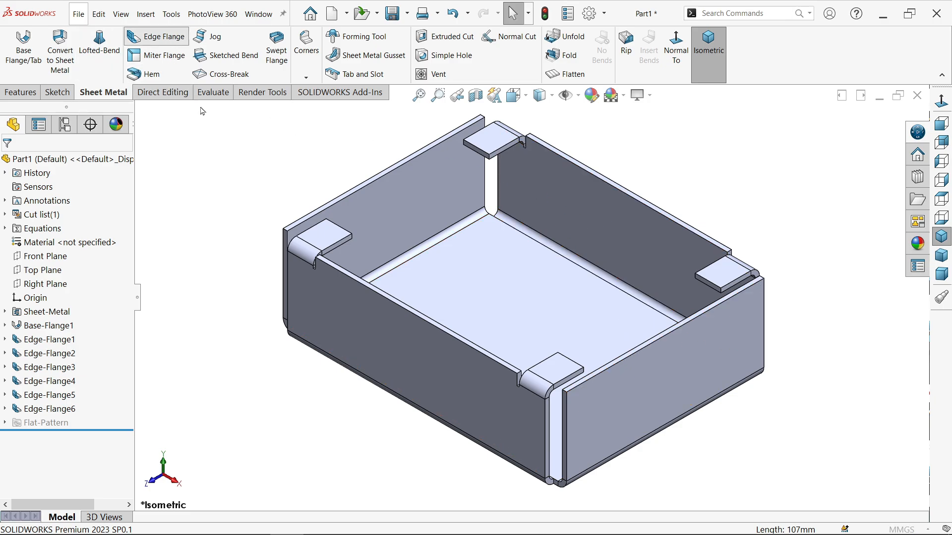
left_click(497, 182)
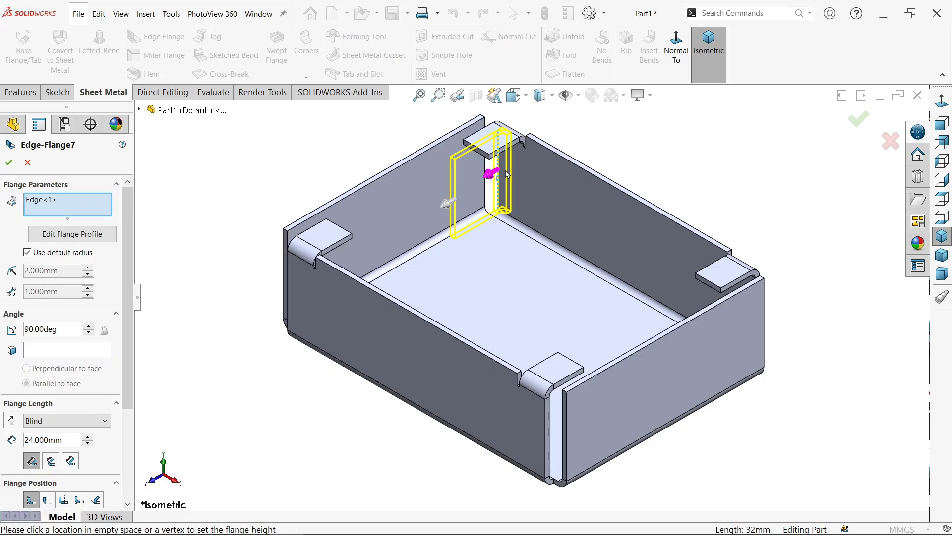
scroll(466, 174, "down", 3)
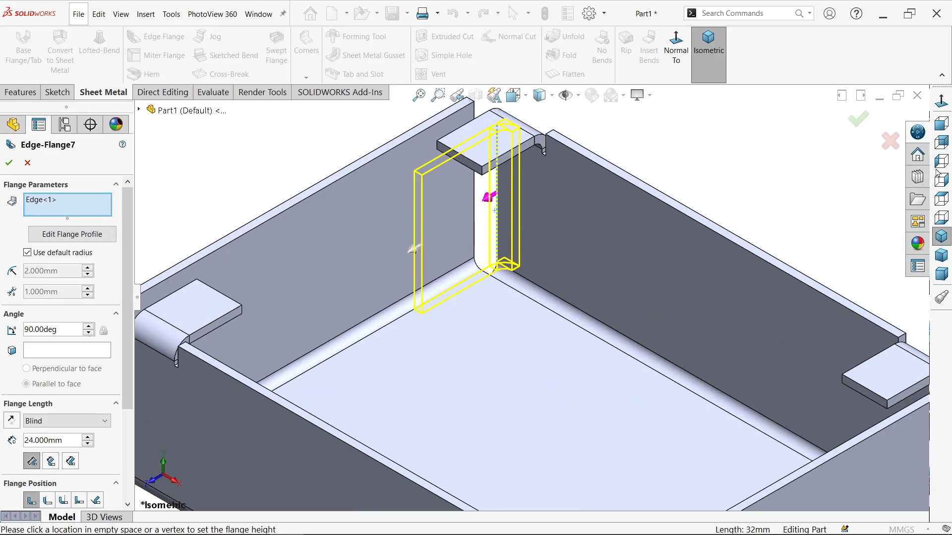
left_click(941, 208)
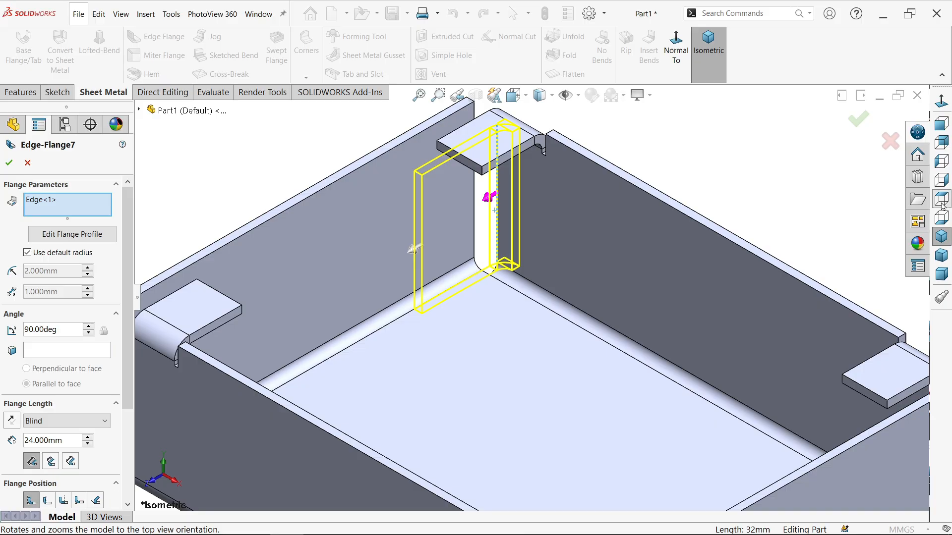
scroll(377, 163, "down", 3)
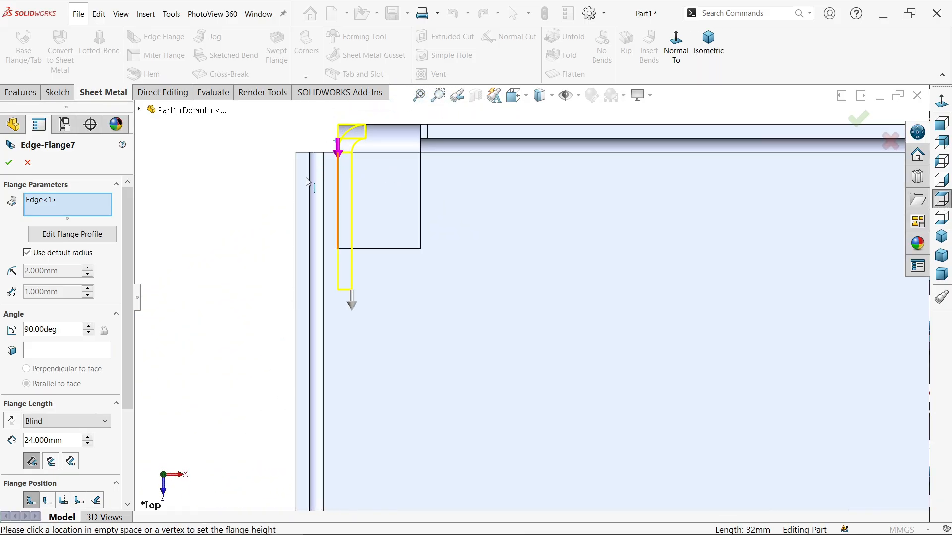
scroll(308, 180, "up", 2)
Set the corner edge flange's length to 20 mm.
left_click_drag(73, 329, 11, 326)
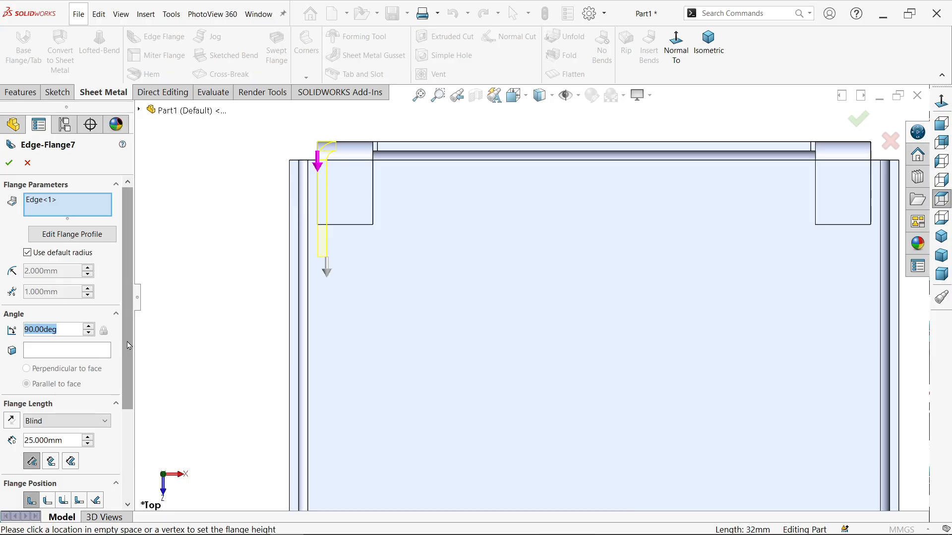
left_click_drag(132, 354, 131, 406)
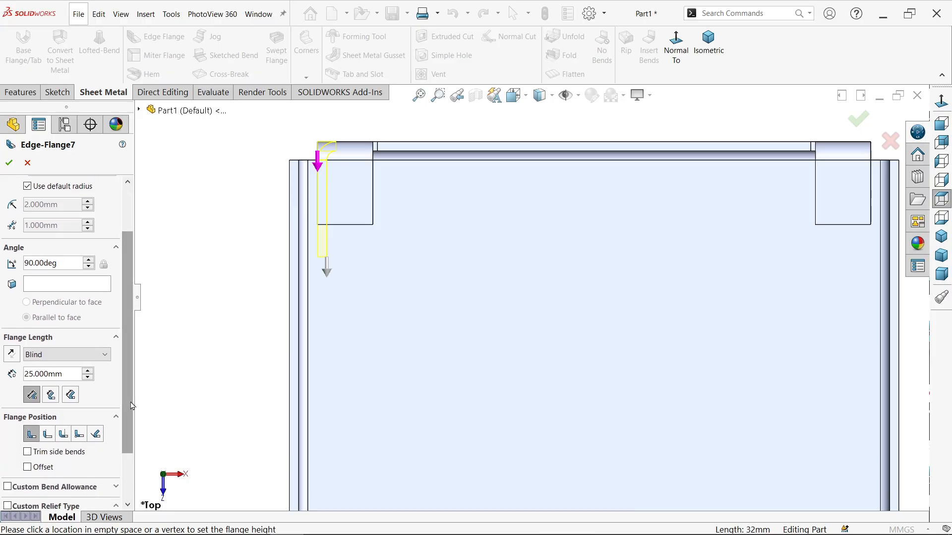
left_click_drag(74, 375, 10, 374)
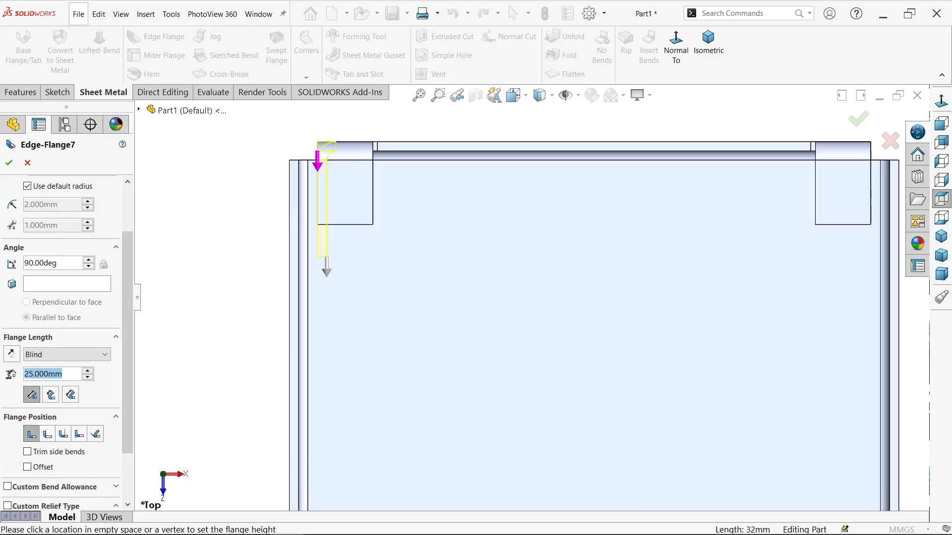
type("20")
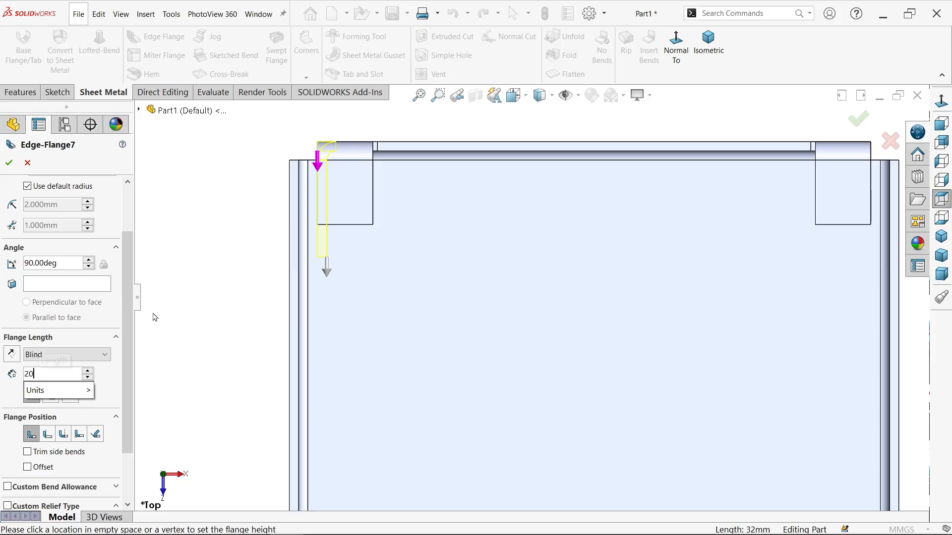
key("Return")
Set the corner flange's position to Bend Outside and check its fit against the left wall.
scroll(130, 376, "down", 2)
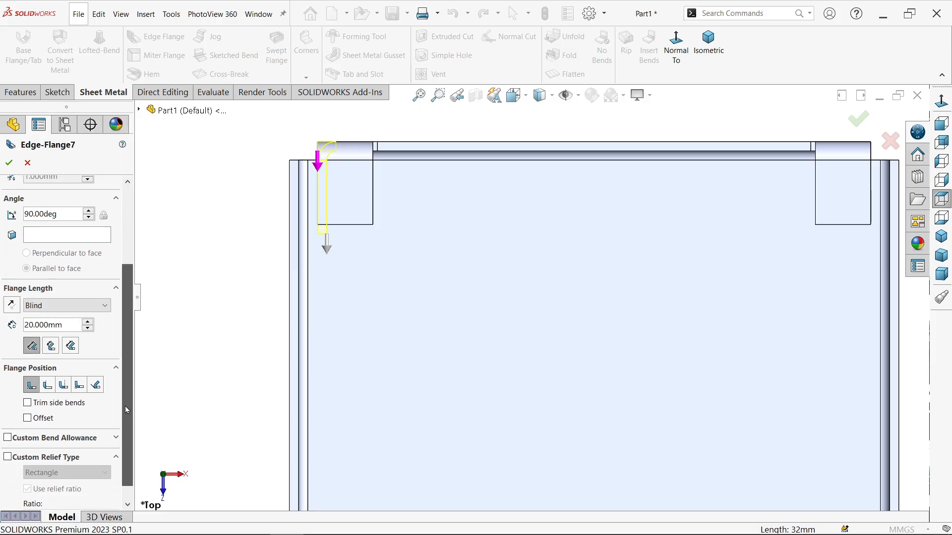
left_click(63, 386)
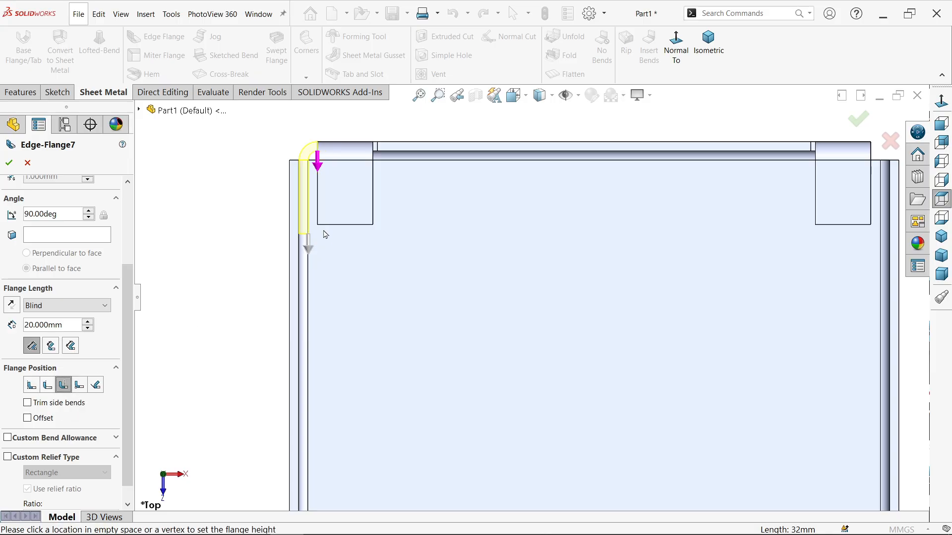
scroll(334, 181, "down", 5)
scroll(370, 222, "down", 4)
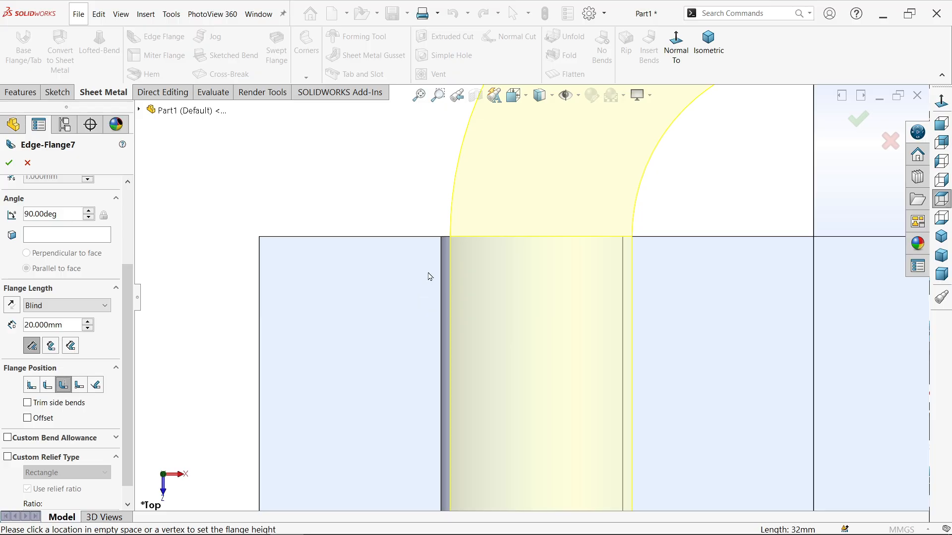
scroll(445, 230, "up", 6)
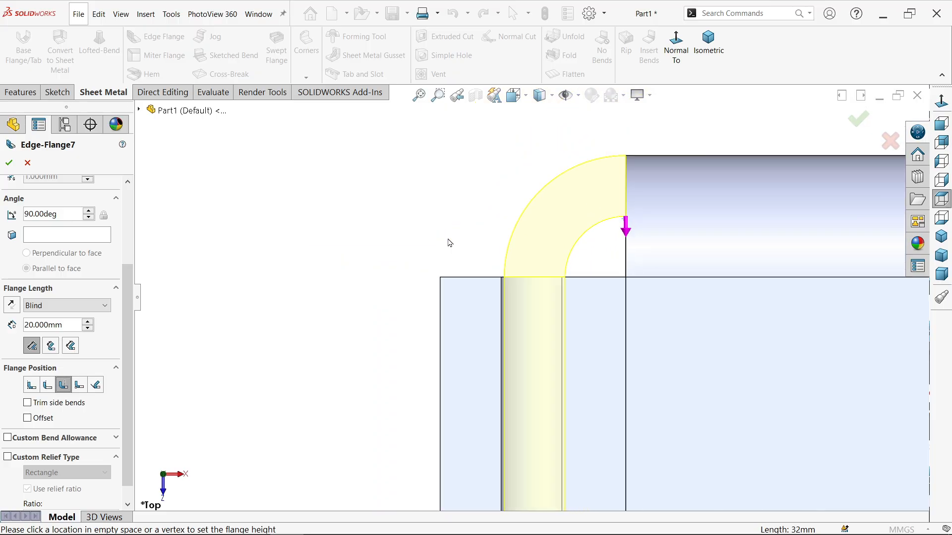
scroll(432, 327, "down", 4)
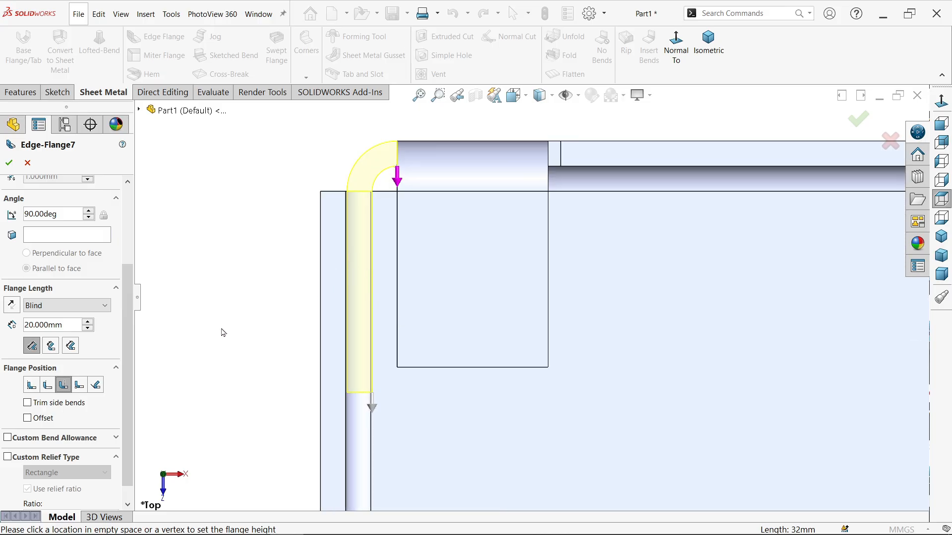
scroll(124, 396, "down", 1)
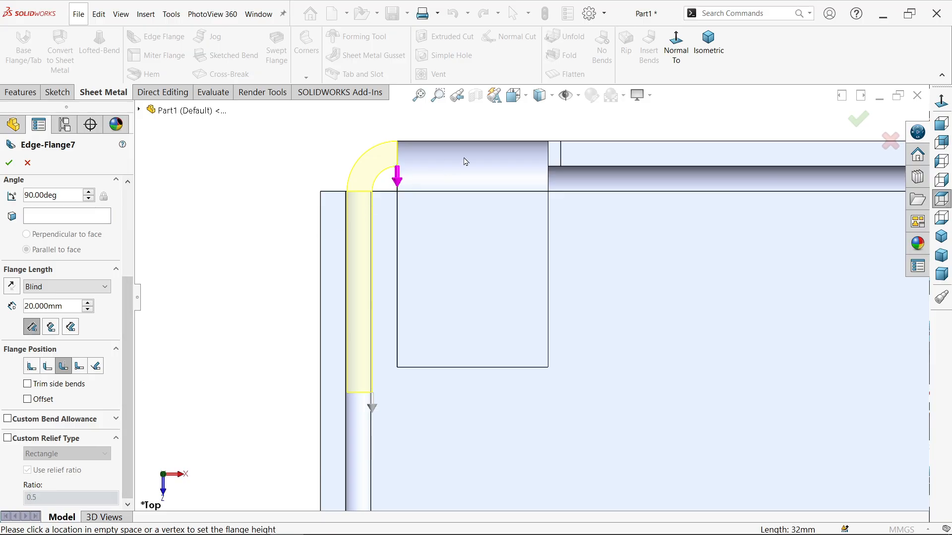
Add the vertical end edges at the other three corners of the enclosure to the 20 mm edge flange.
left_click(708, 45)
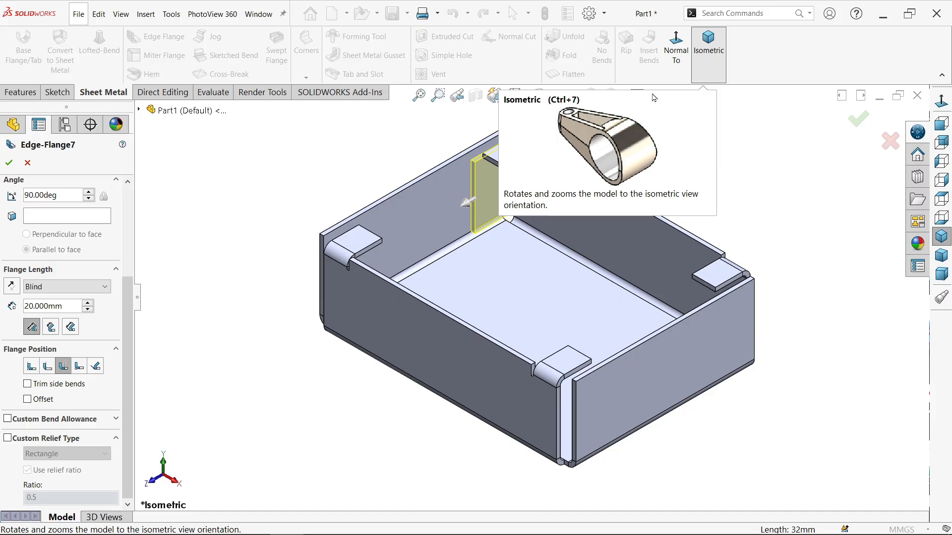
left_click(562, 421)
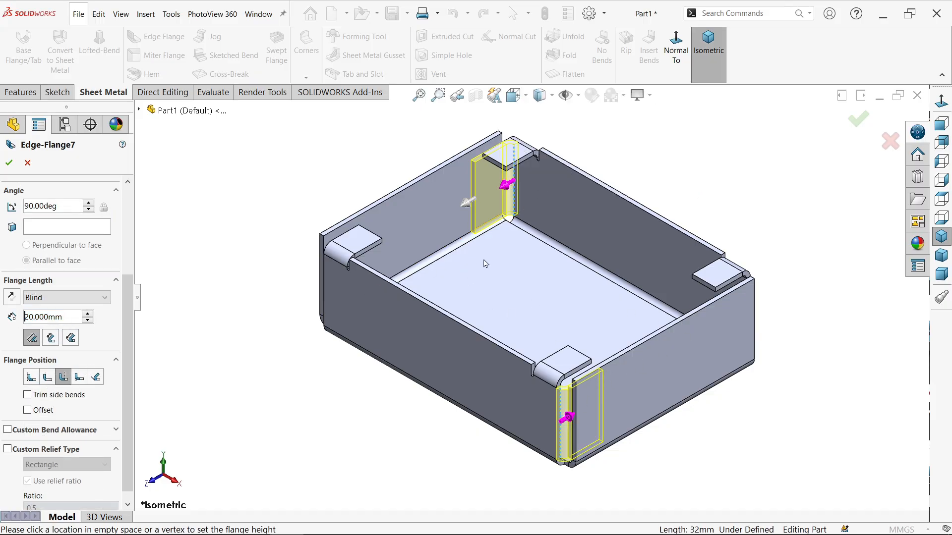
middle_click_drag(609, 303, 505, 365)
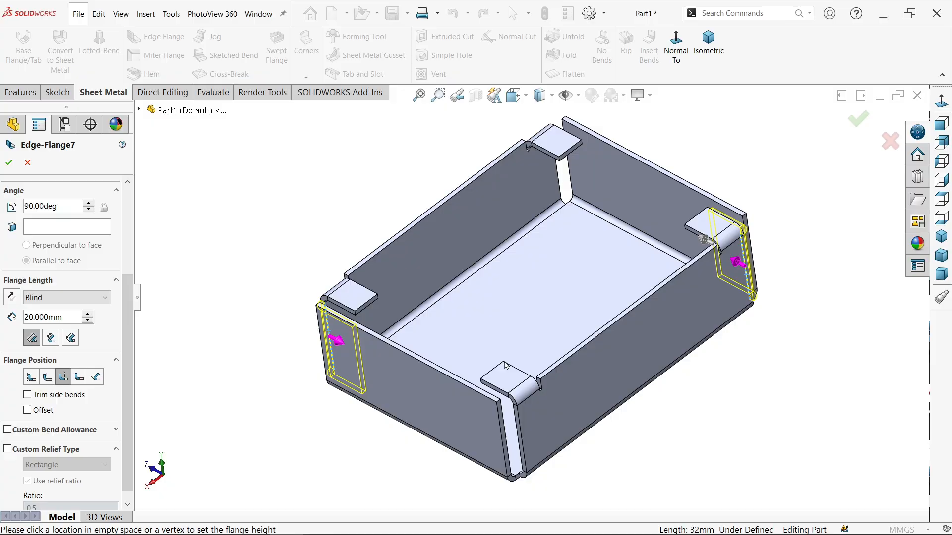
left_click(562, 181)
middle_click_drag(584, 240, 594, 395)
left_click(460, 273)
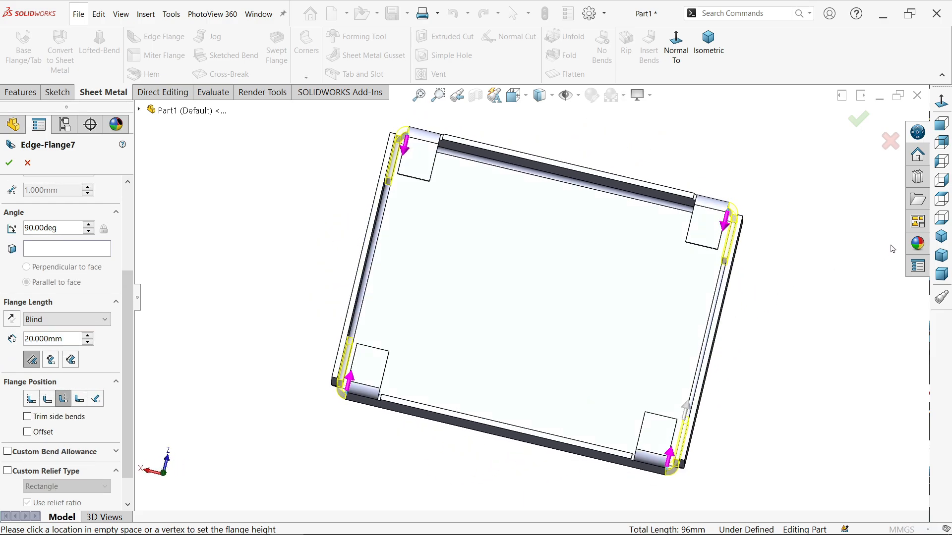
Check the corner flanges from the top, accept the edge flange and return to the isometric view.
left_click(942, 198)
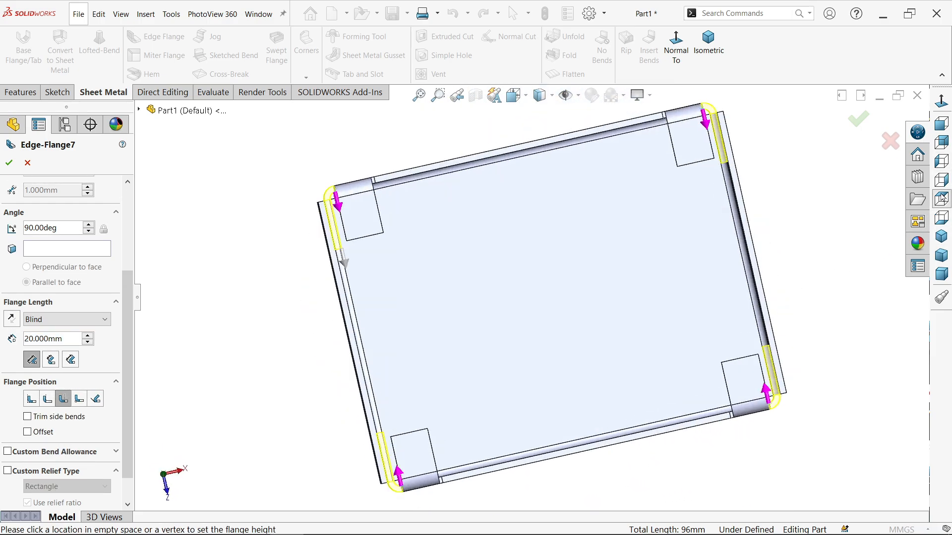
scroll(374, 431, "down", 5)
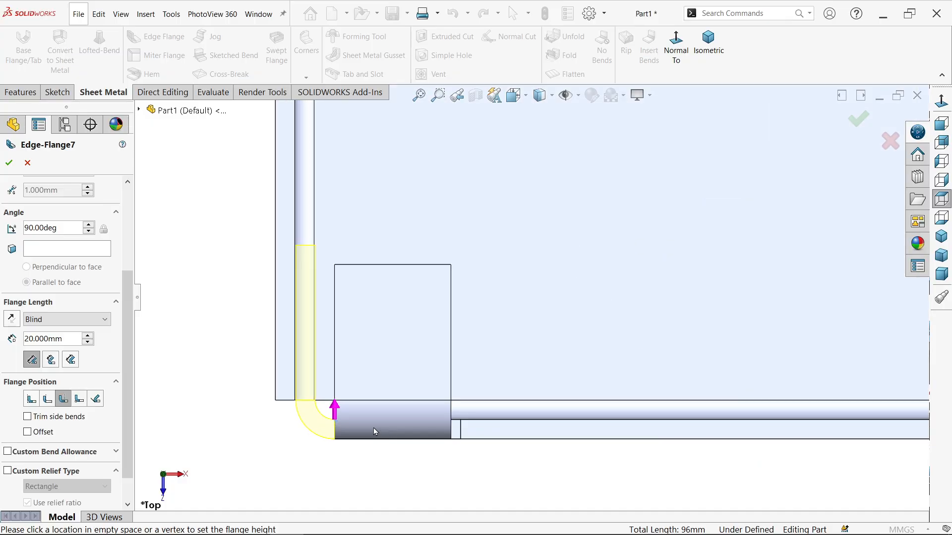
left_click(4, 167)
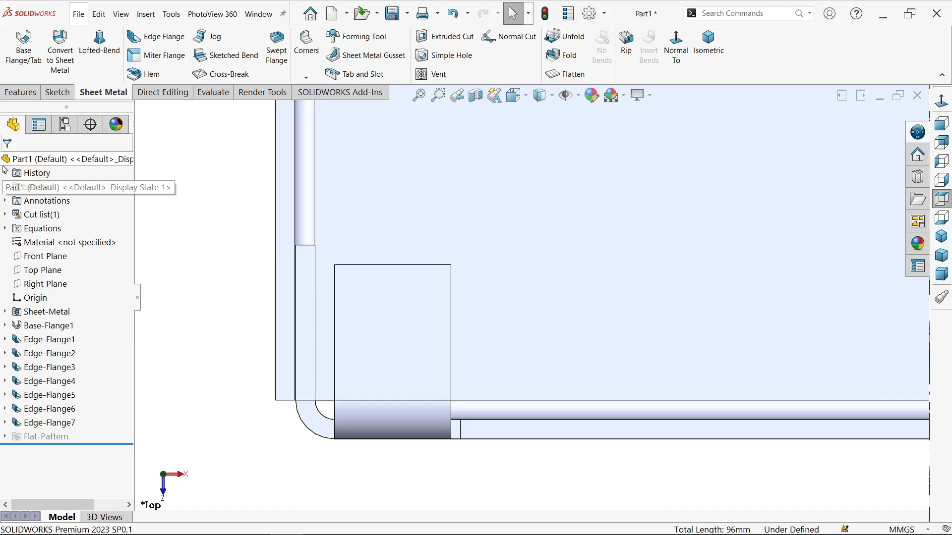
left_click(708, 47)
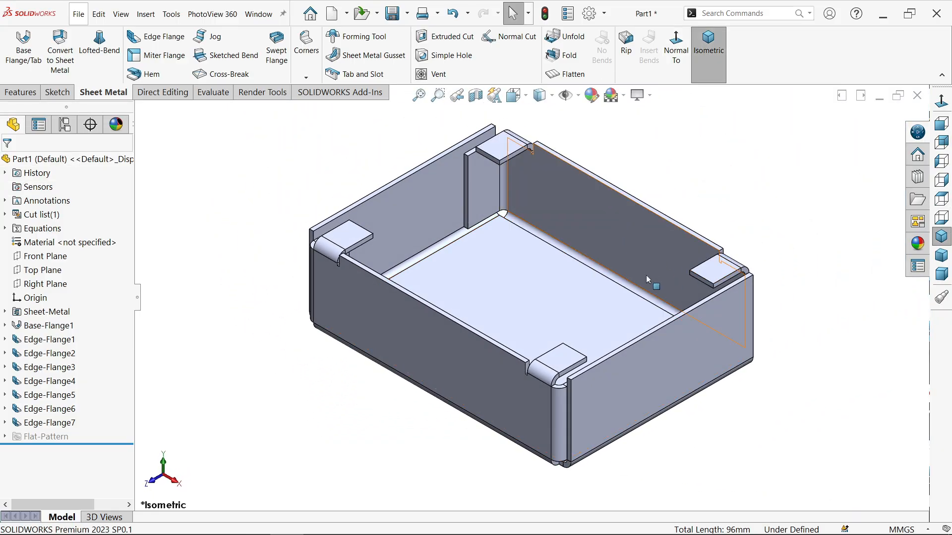
Switch to the reference drawing and examine the window cutout dimensions in the front and side views.
key("alt+Tab")
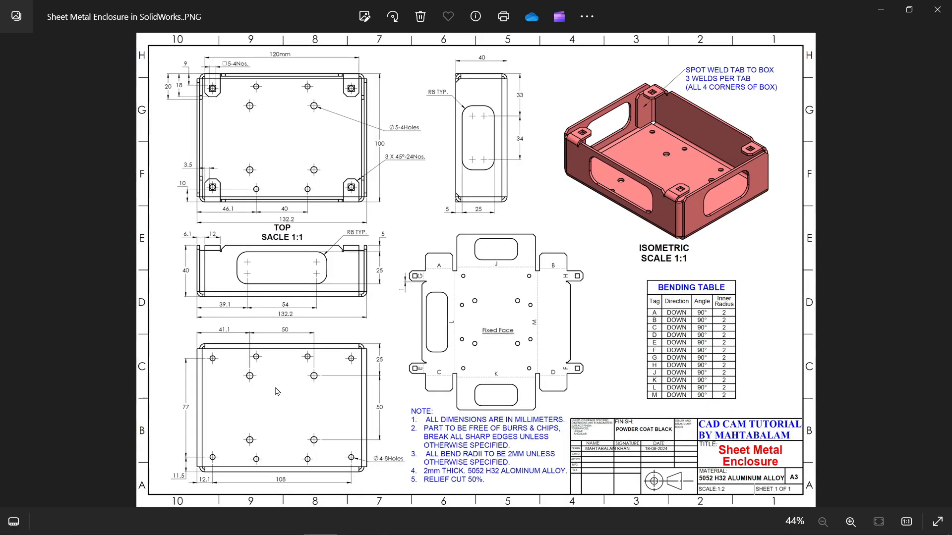
scroll(441, 293, "up", 2)
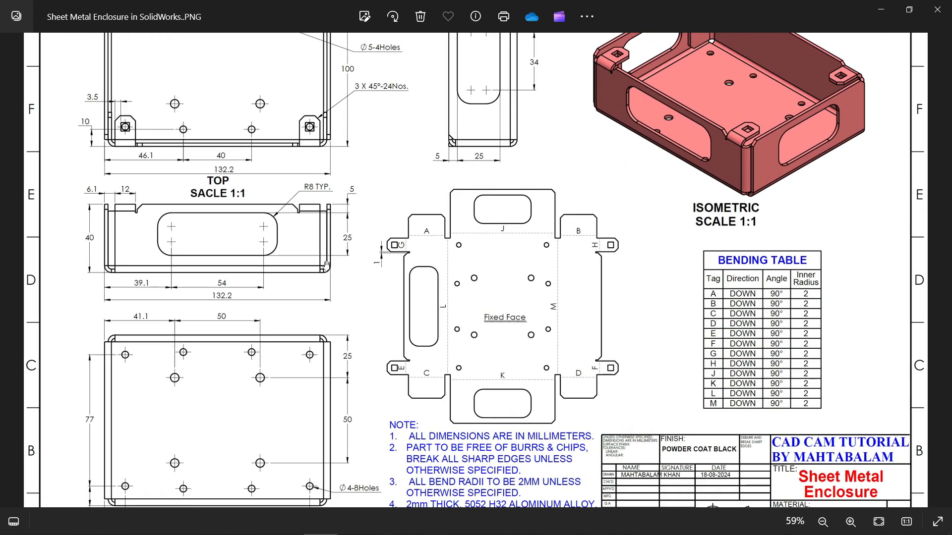
scroll(240, 276, "up", 3)
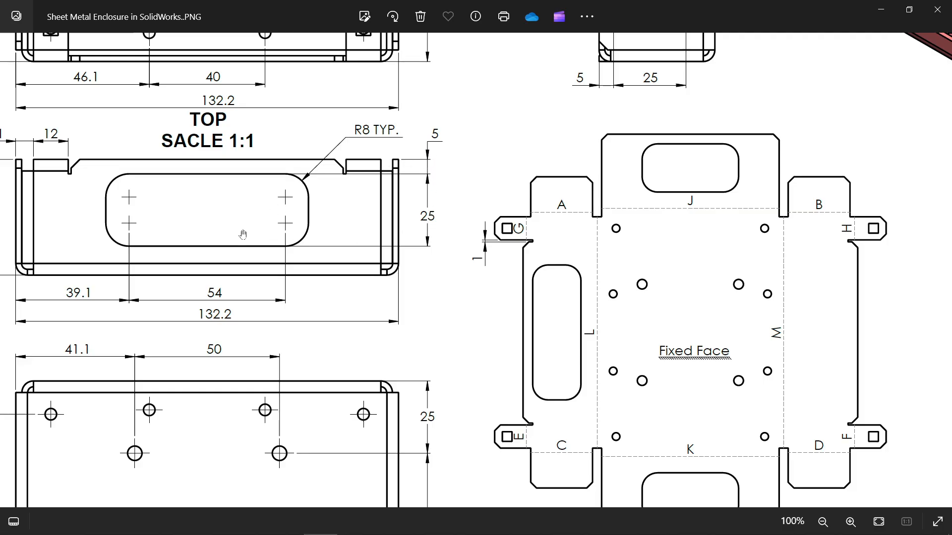
left_click_drag(138, 282, 253, 271)
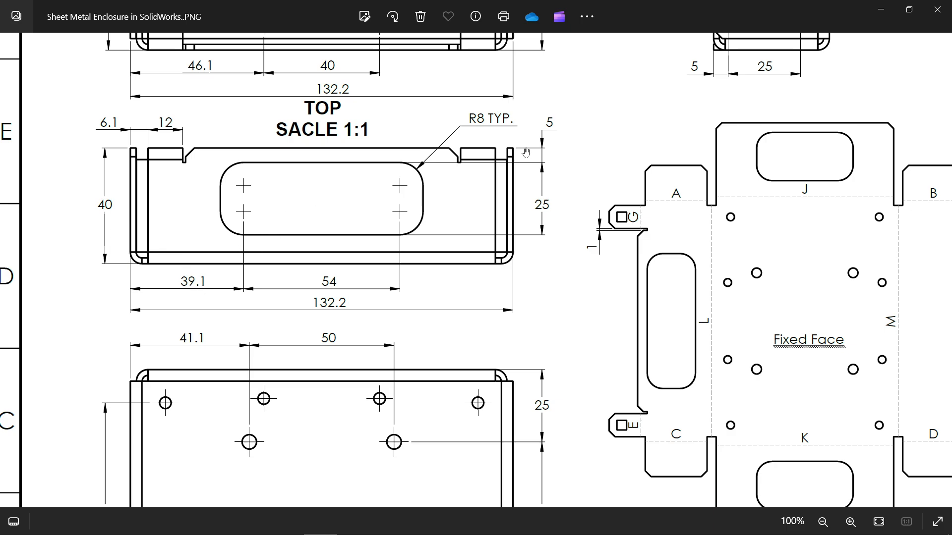
left_click_drag(600, 111, 418, 389)
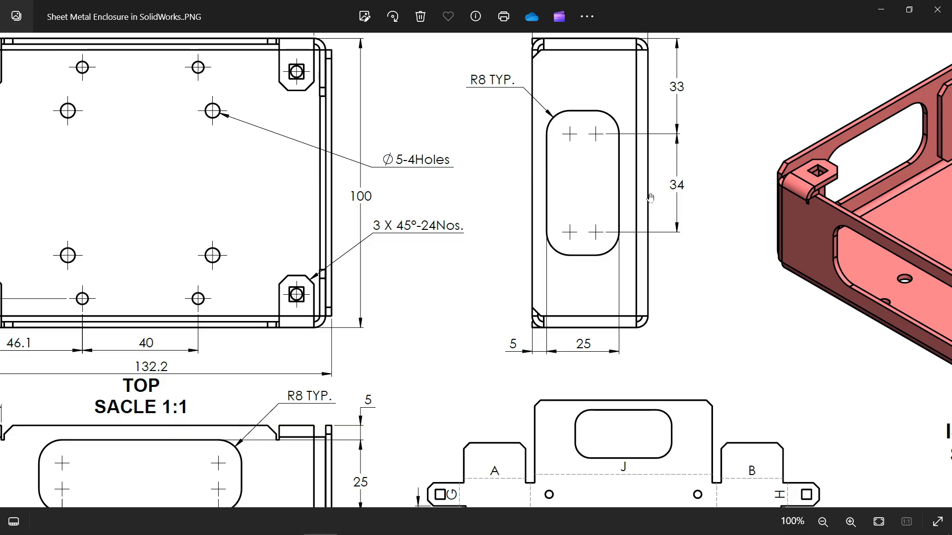
left_click_drag(650, 197, 656, 247)
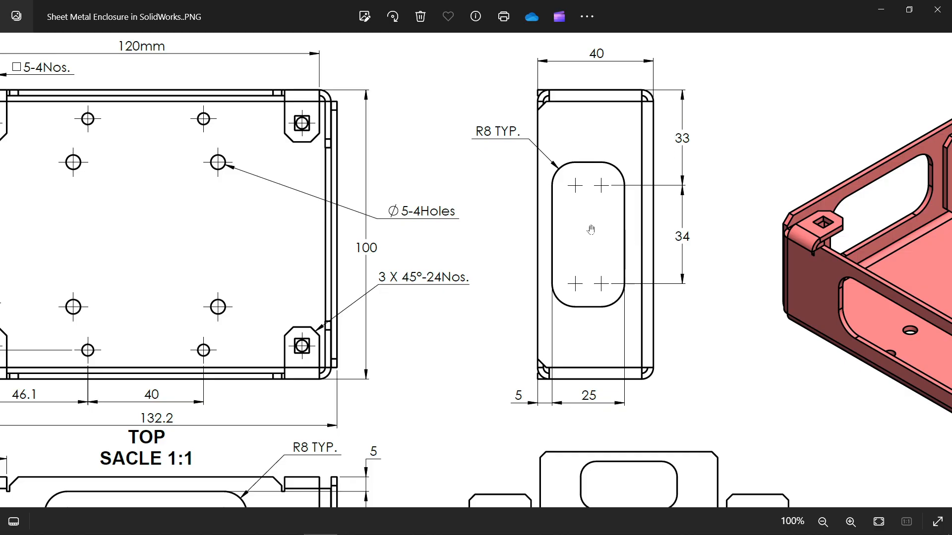
Examine the hole, square cutout and chamfer dimensions in the drawing's top and bottom views.
left_click_drag(461, 369, 595, 135)
left_click_drag(503, 339, 624, 408)
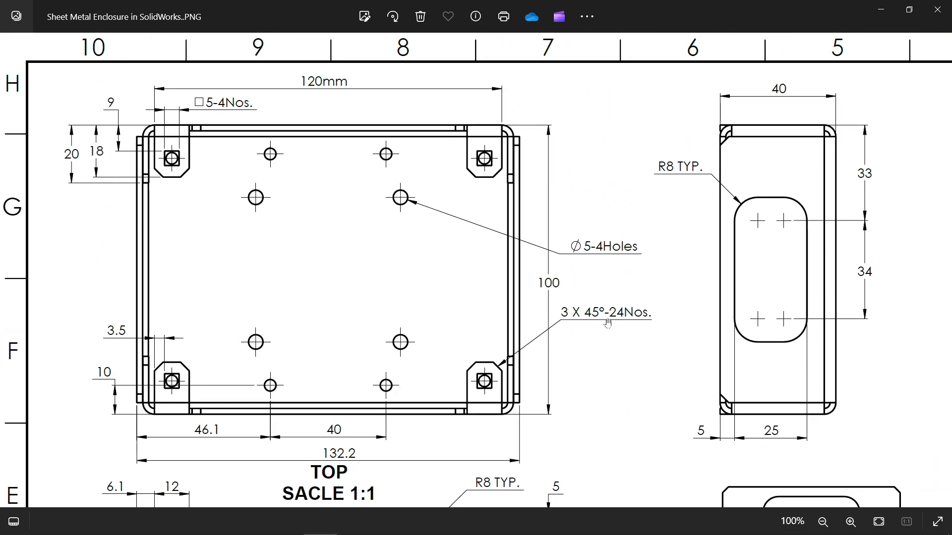
left_click_drag(466, 356, 502, 142)
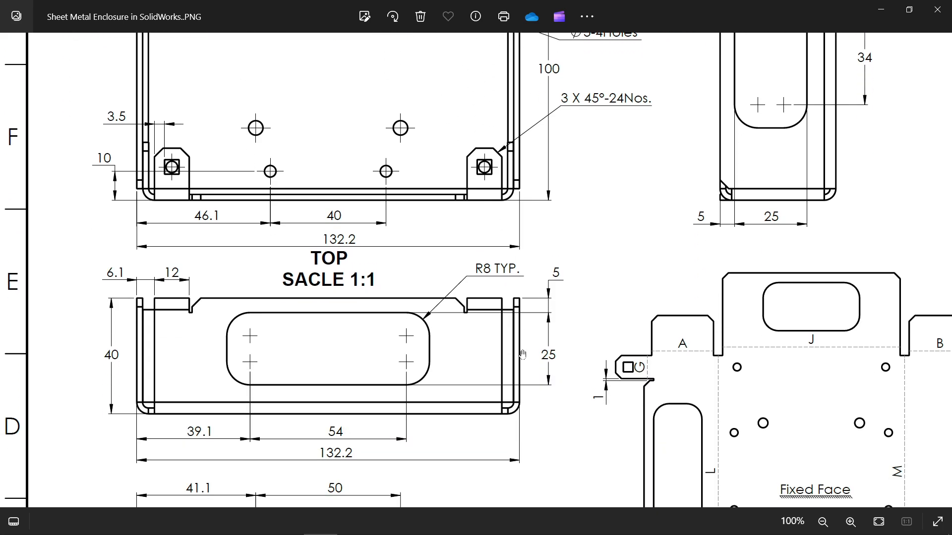
left_click_drag(524, 361, 538, 160)
left_click_drag(521, 413, 553, 189)
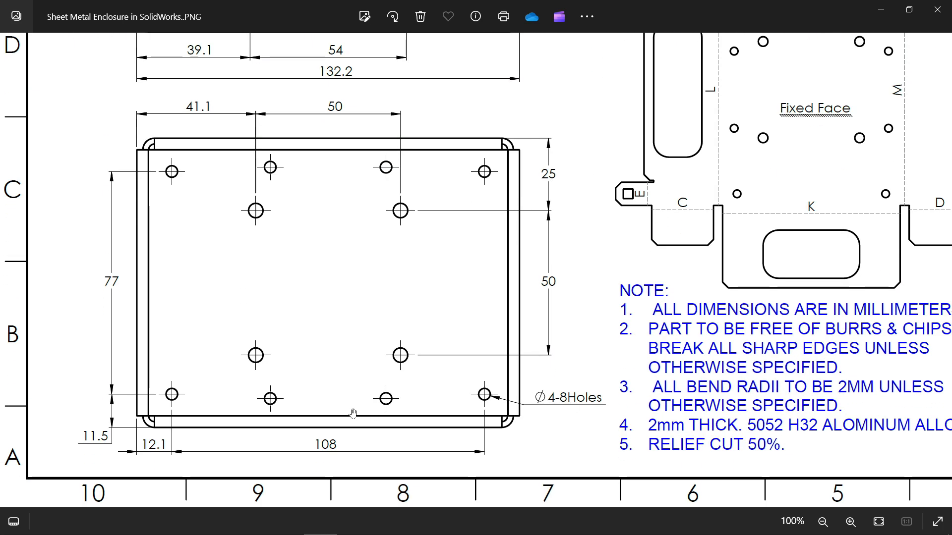
left_click_drag(306, 246, 324, 527)
left_click_drag(297, 145, 320, 345)
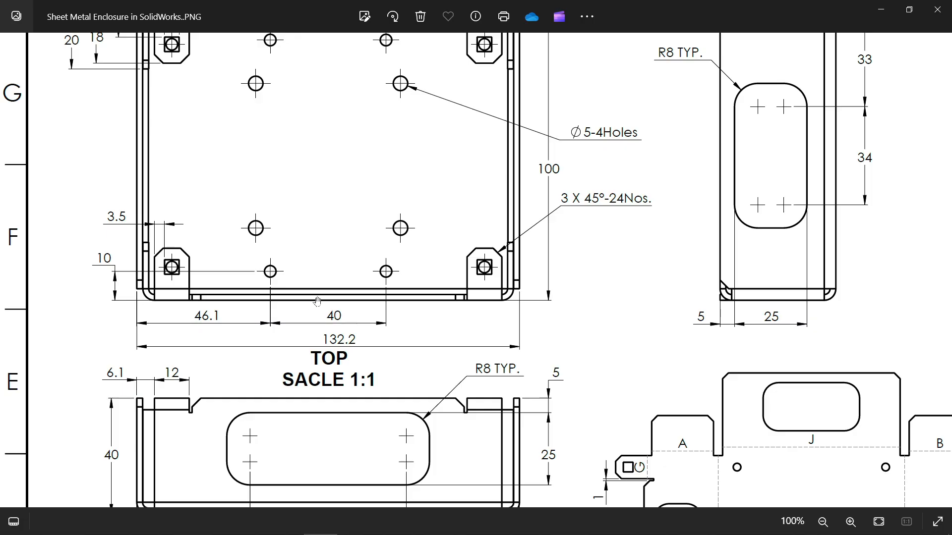
left_click_drag(319, 187, 318, 301)
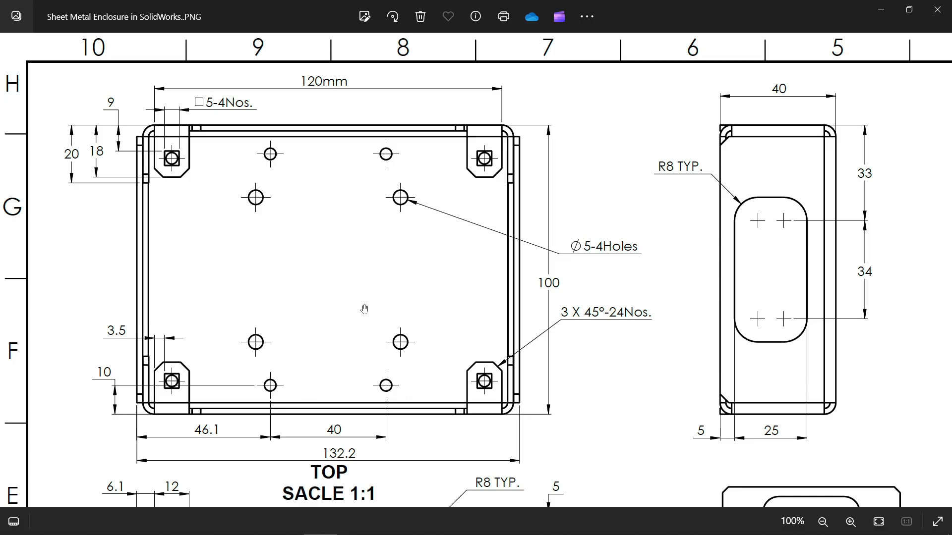
scroll(338, 341, "down", 10)
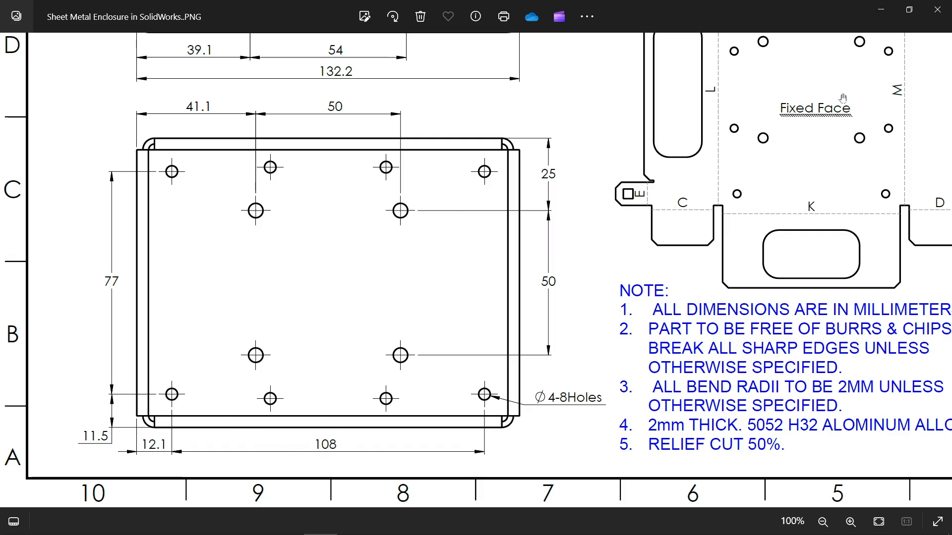
Switch back to the SolidWorks part and unfold all bends, keeping the base's inner face fixed.
left_click(882, 16)
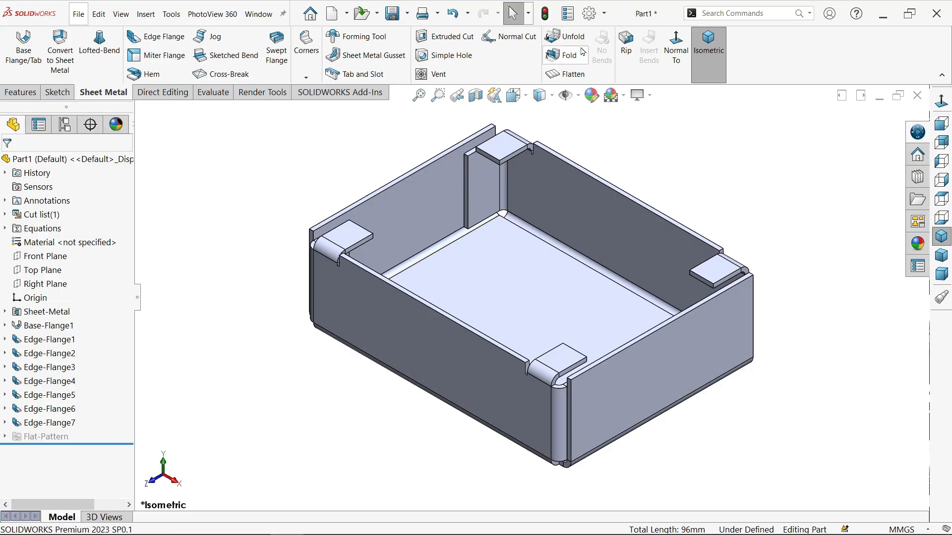
left_click(565, 37)
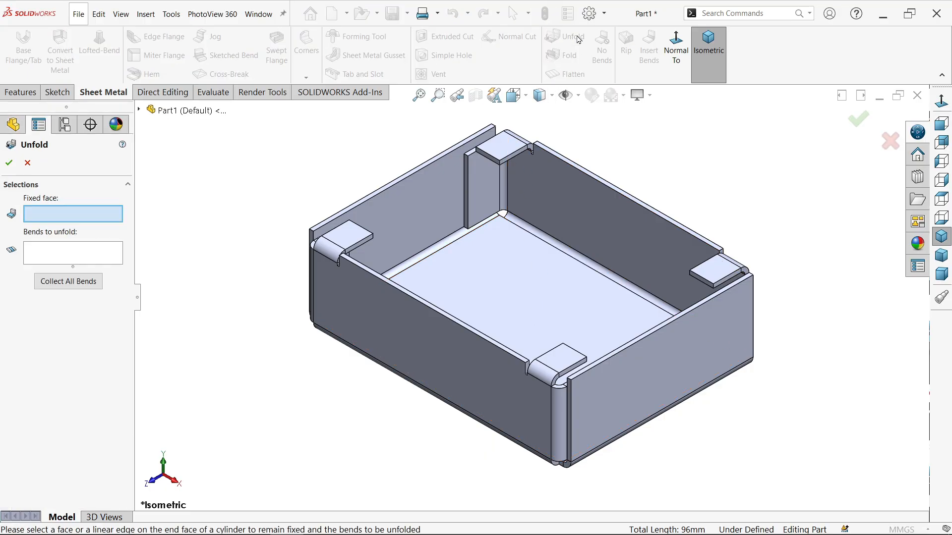
left_click(542, 282)
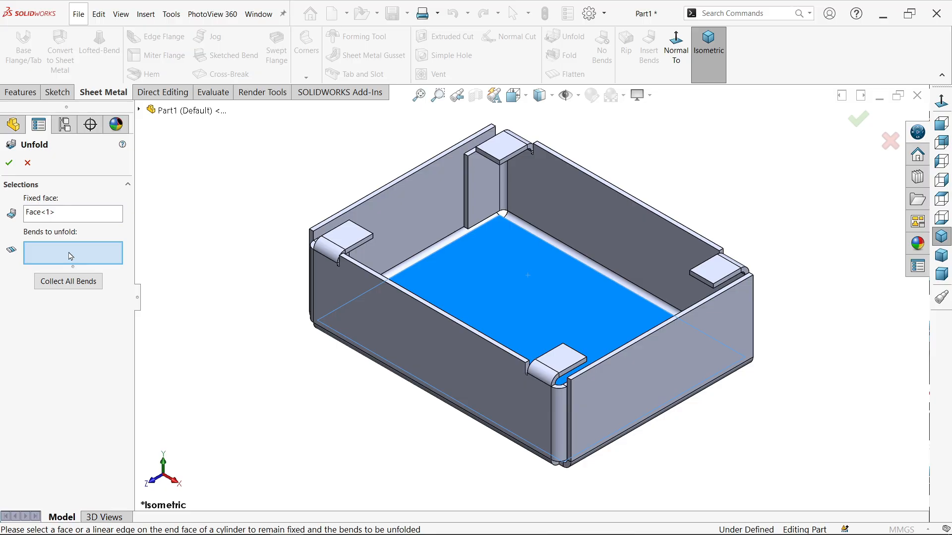
left_click(77, 281)
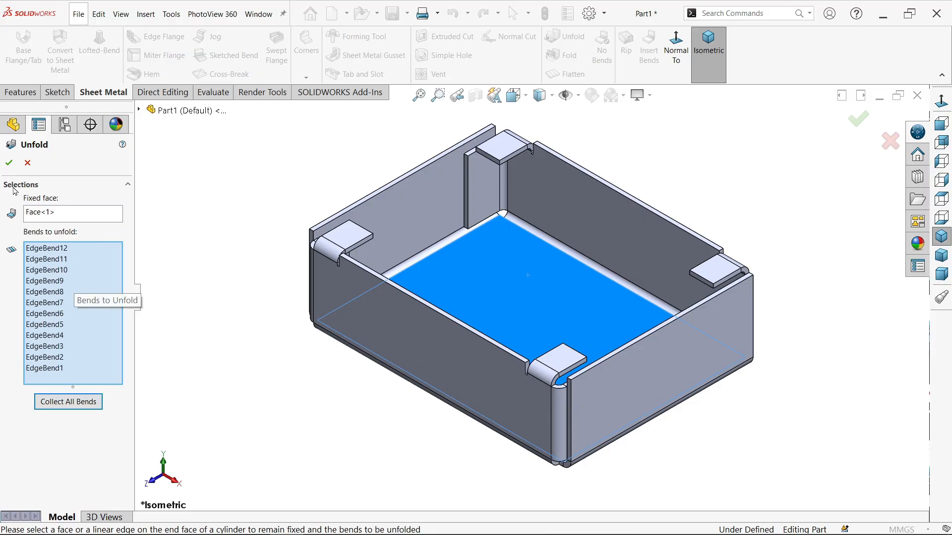
left_click(8, 163)
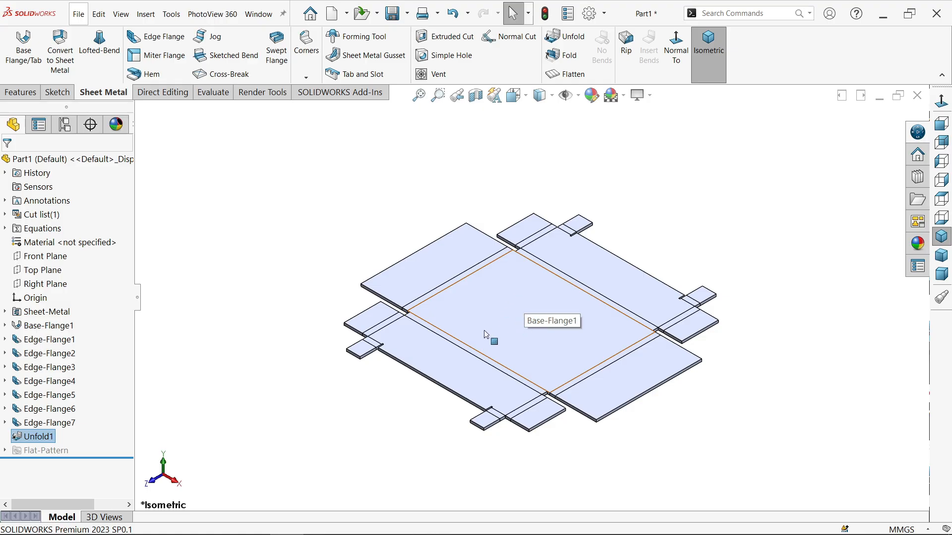
Start a sketch on the base face and draw a 70 x 25 mm center rectangle on the front wall, centered below the origin.
left_click(493, 323)
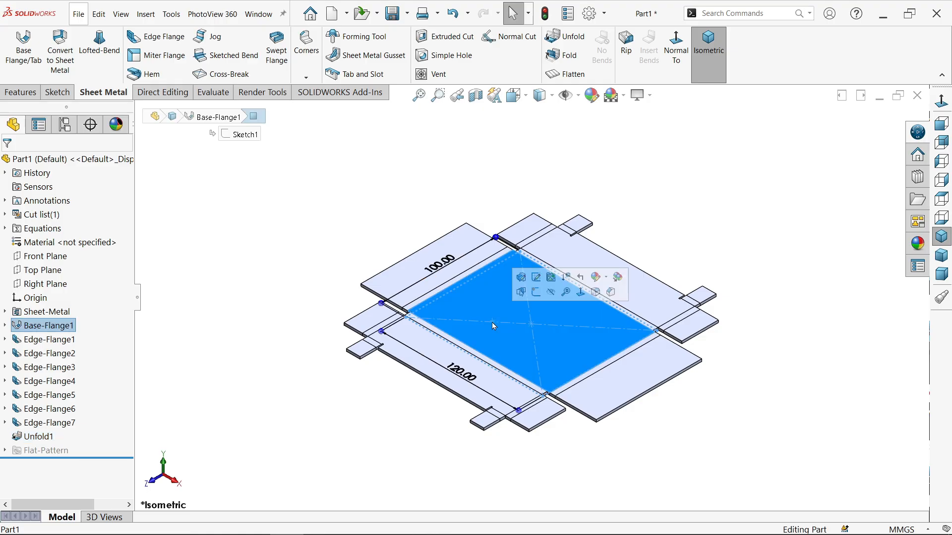
left_click(535, 292)
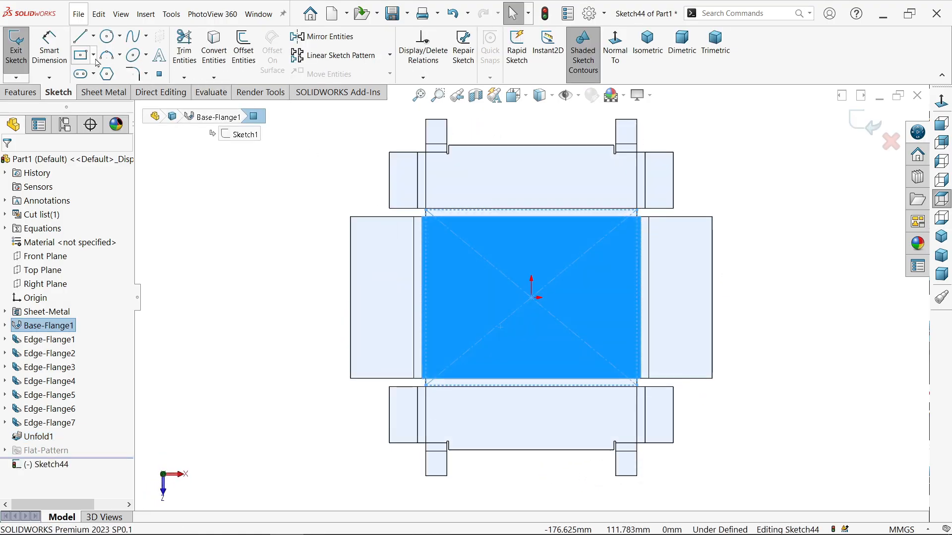
left_click(93, 55)
left_click(104, 85)
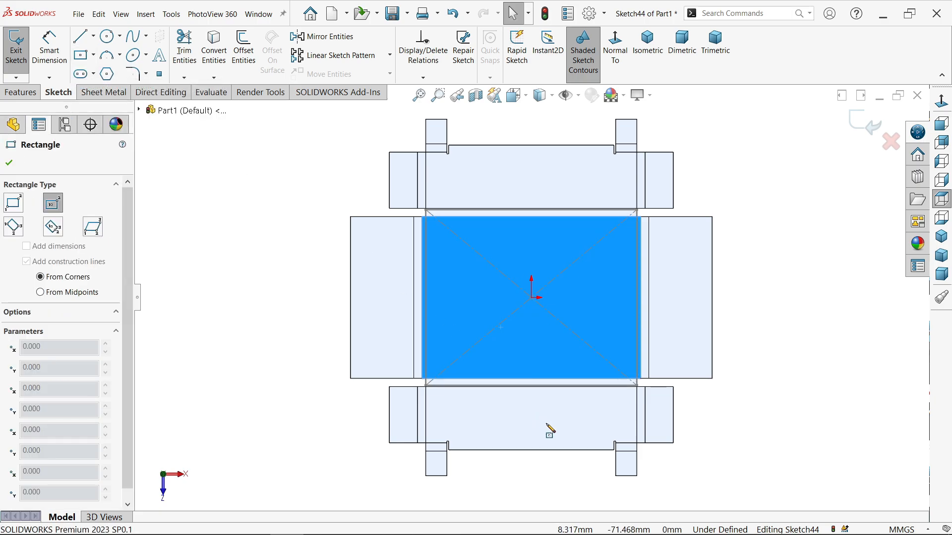
left_click(531, 419)
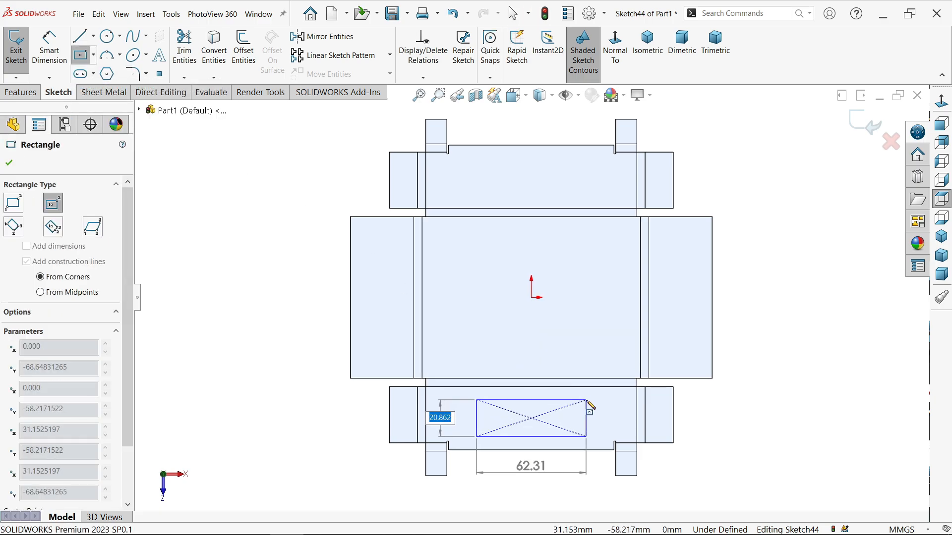
type("25")
key("Tab")
type("70")
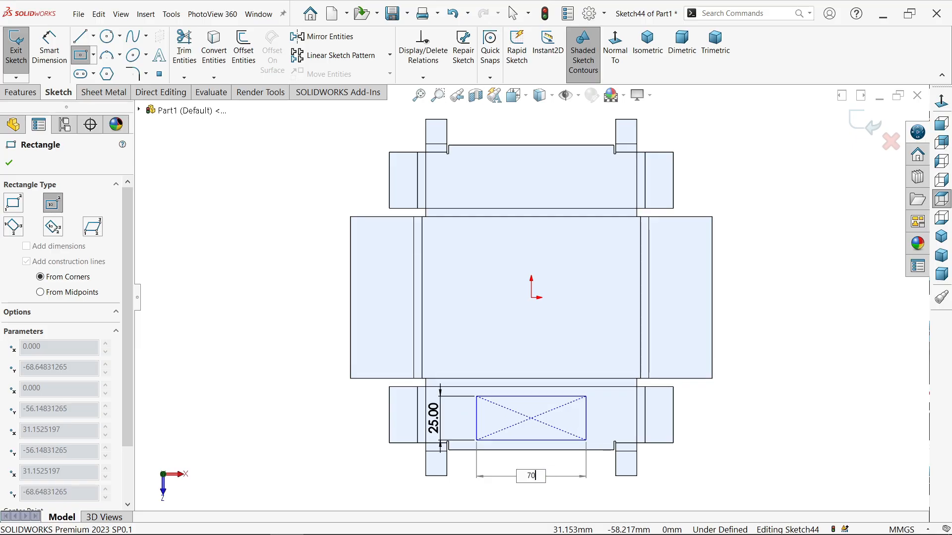
key("Return")
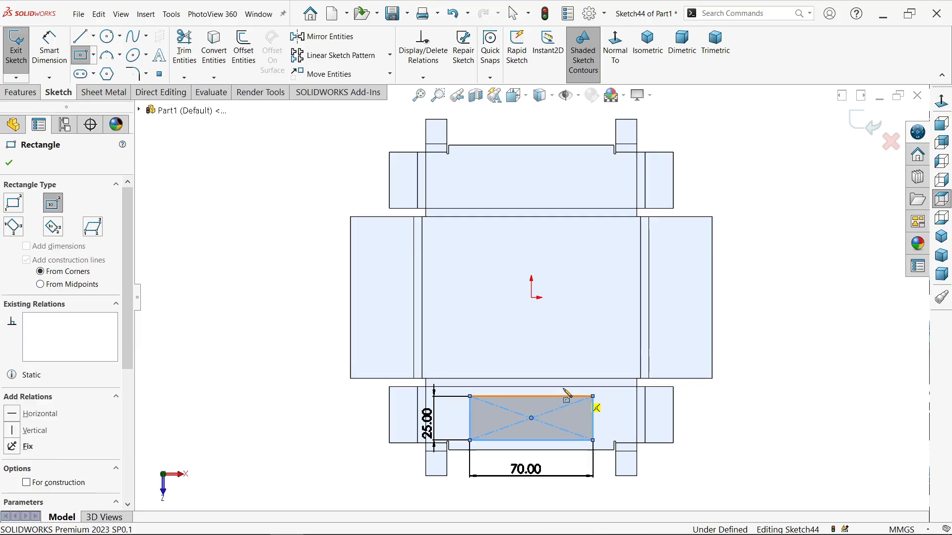
Draw a center rectangle 50 mm high and 25 mm wide on the unfolded left wall, level with the origin.
left_click(388, 298)
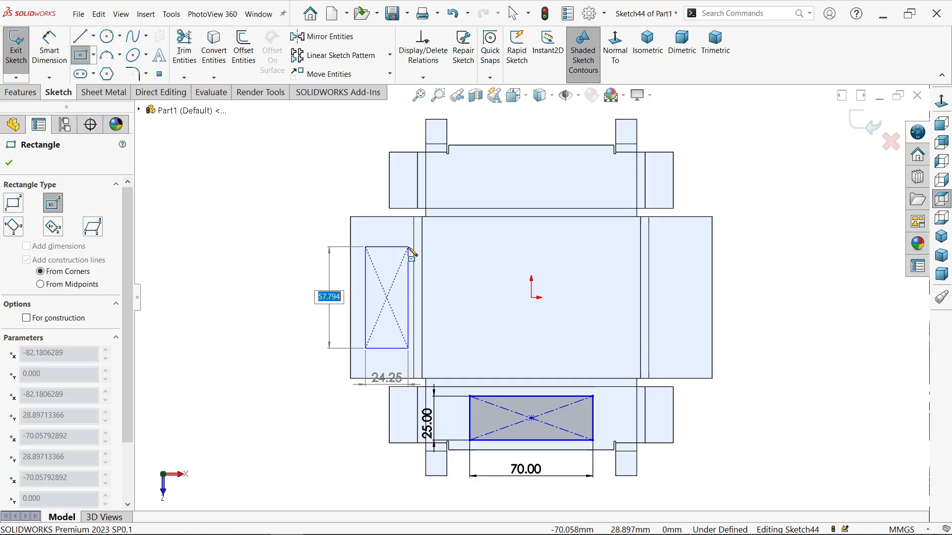
type("50")
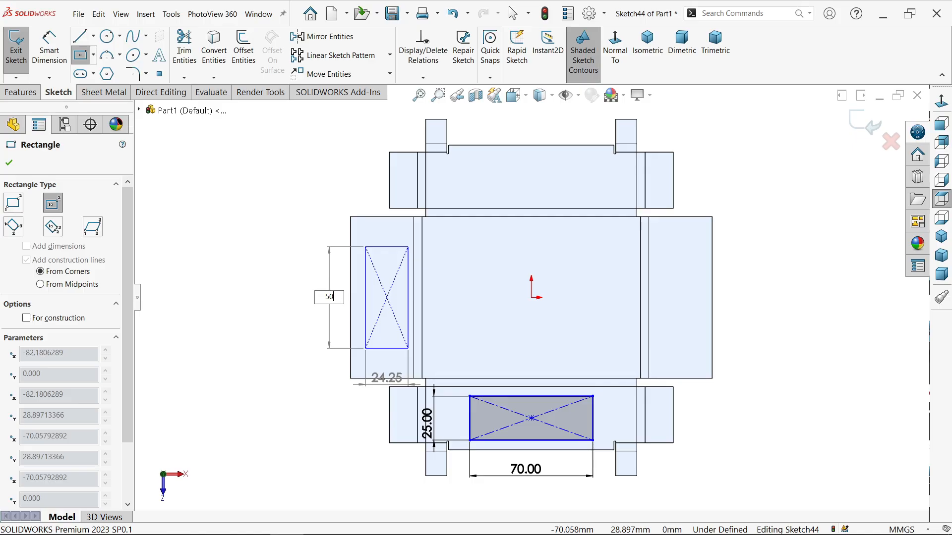
key("Tab")
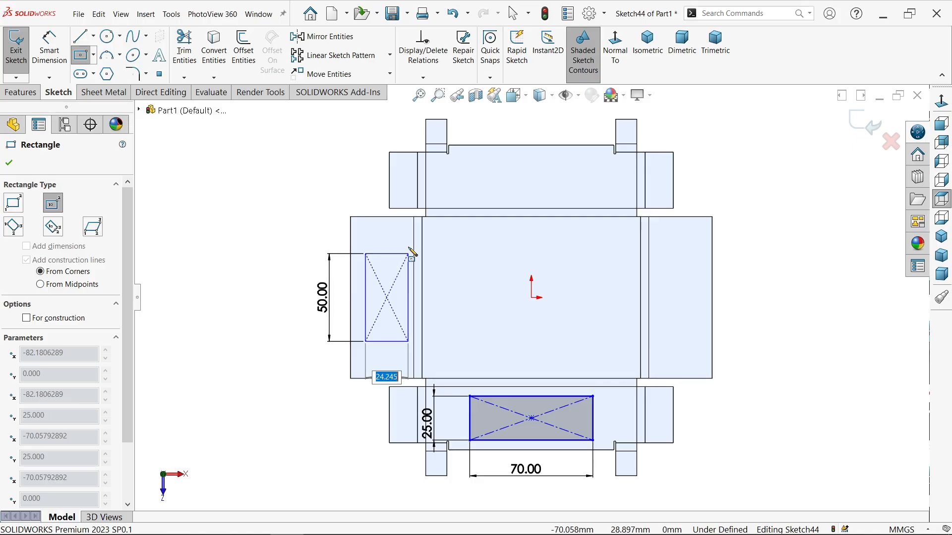
type("25")
key("Return")
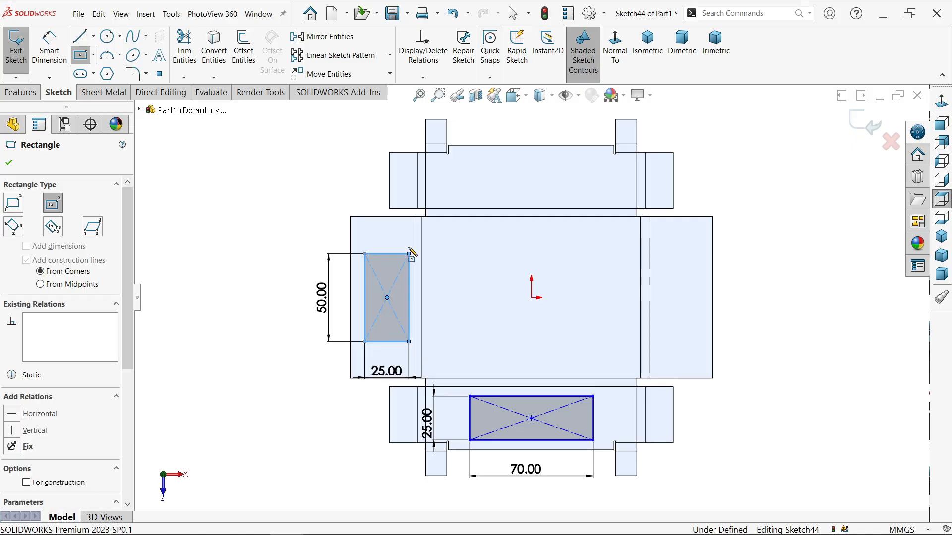
Round all four corners of both window rectangles with 8 mm sketch fillets.
right_click(226, 218)
left_click(252, 219)
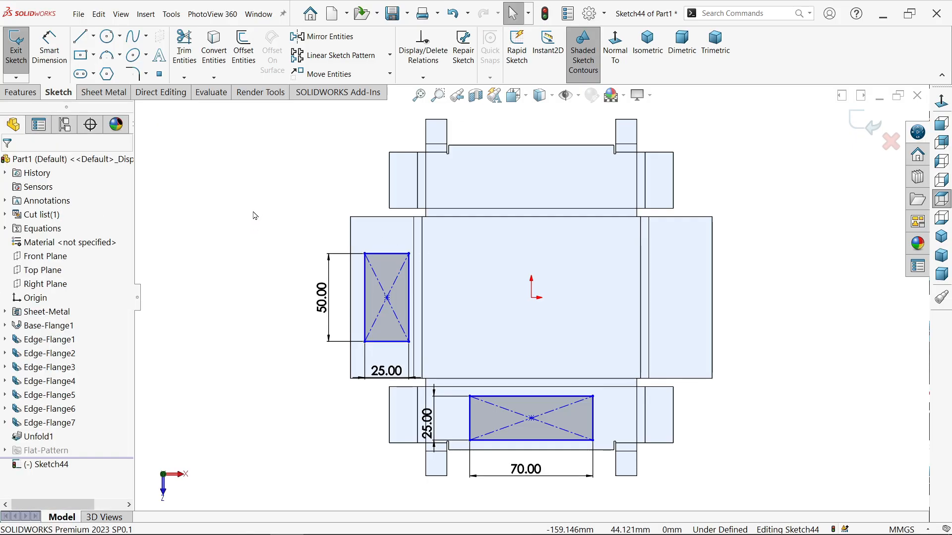
left_click(137, 77)
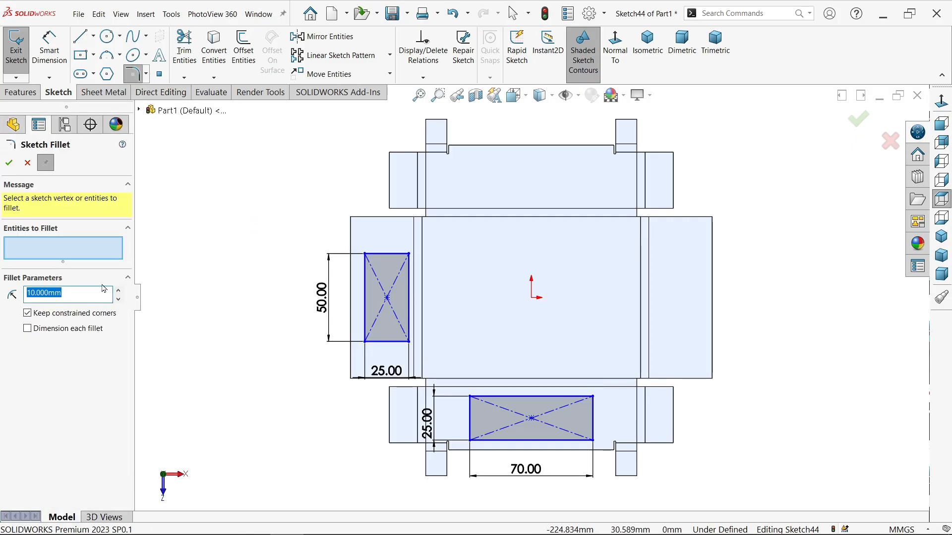
type("8")
left_click_drag(450, 228, 323, 394)
left_click_drag(636, 353, 438, 479)
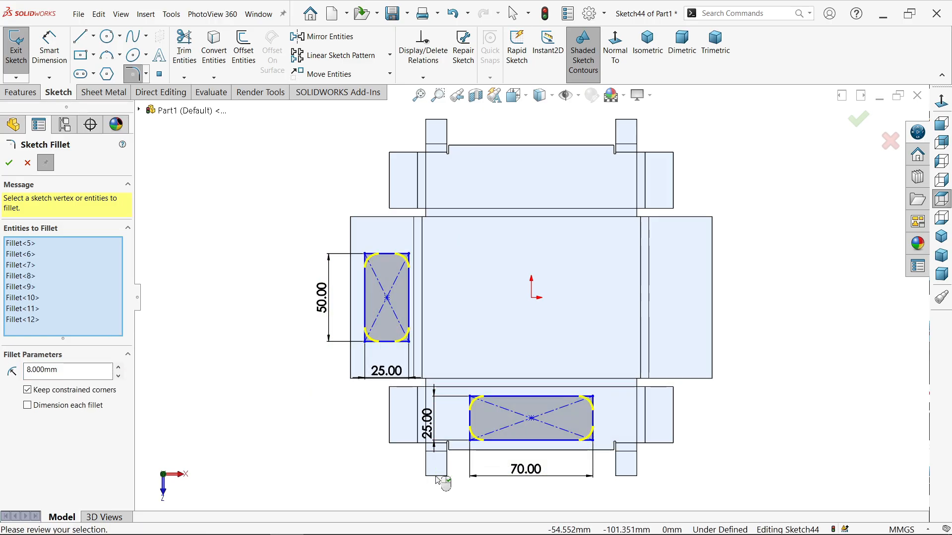
left_click(15, 164)
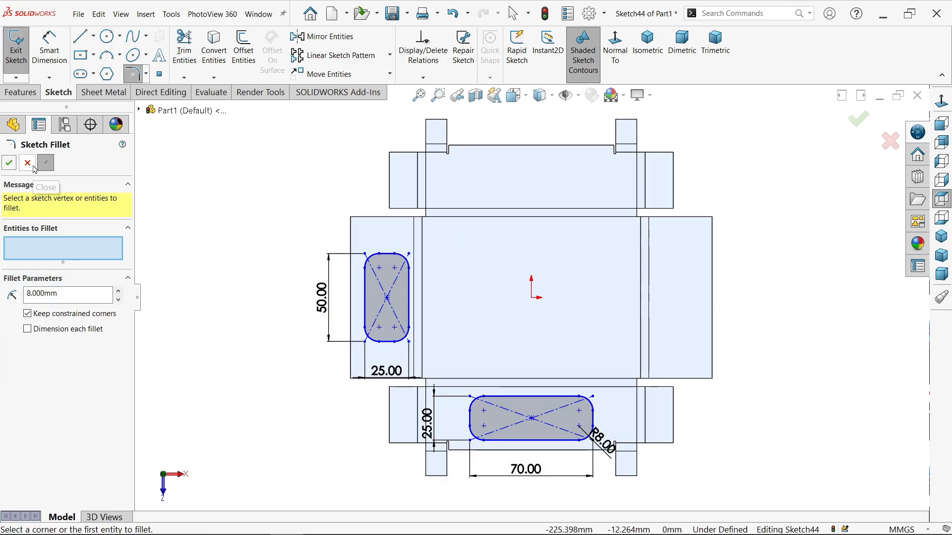
left_click(15, 164)
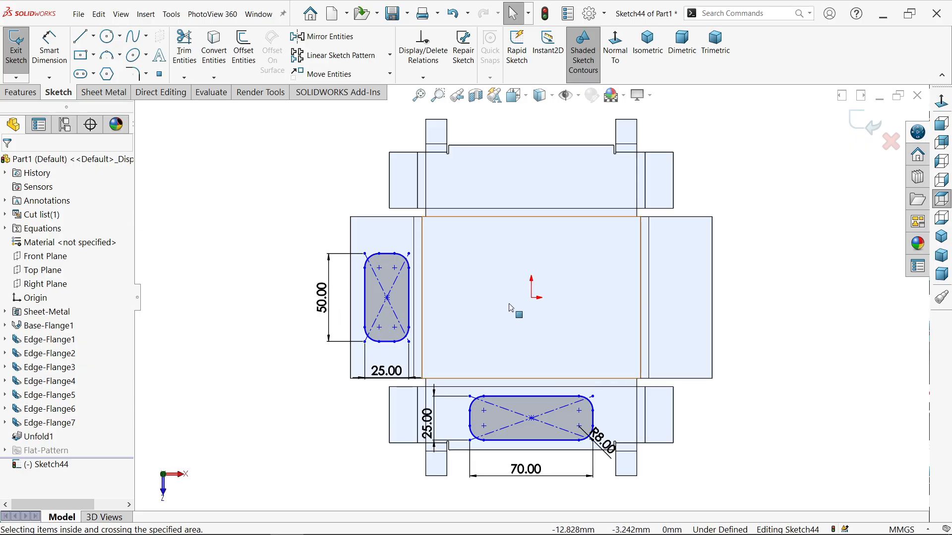
Align the left window's center horizontally with the origin and the front window's center vertically with the origin.
scroll(513, 311, "down", 2)
left_click(363, 296)
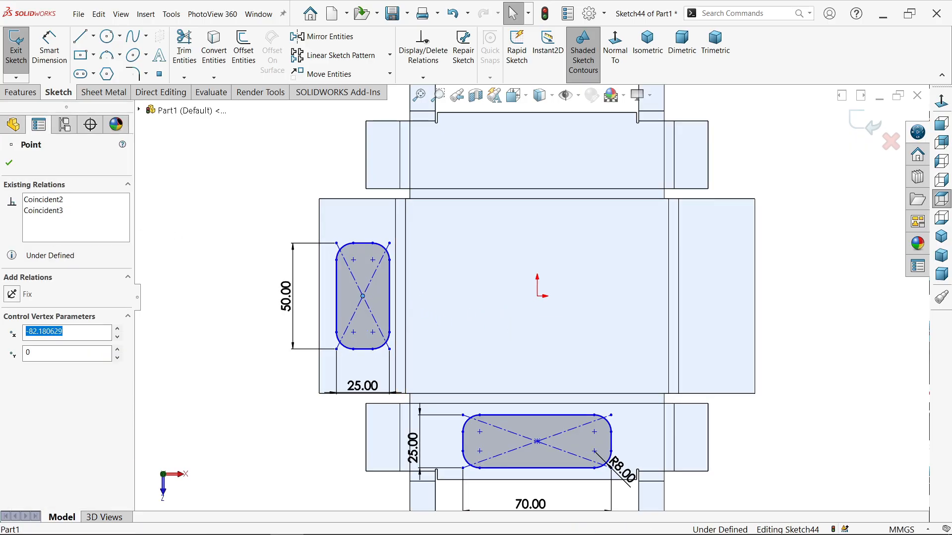
left_click(538, 296, "ctrl")
left_click(565, 254)
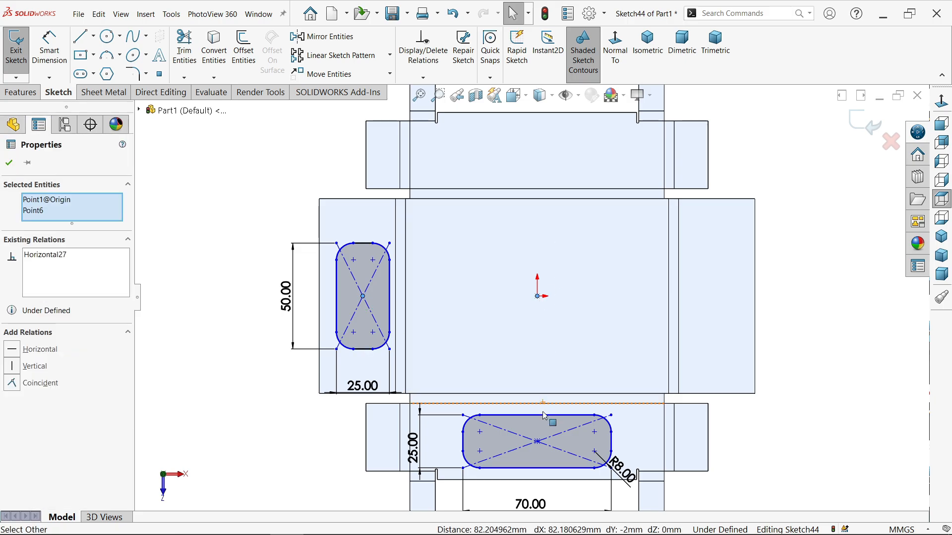
left_click(537, 441)
left_click(538, 296, "ctrl")
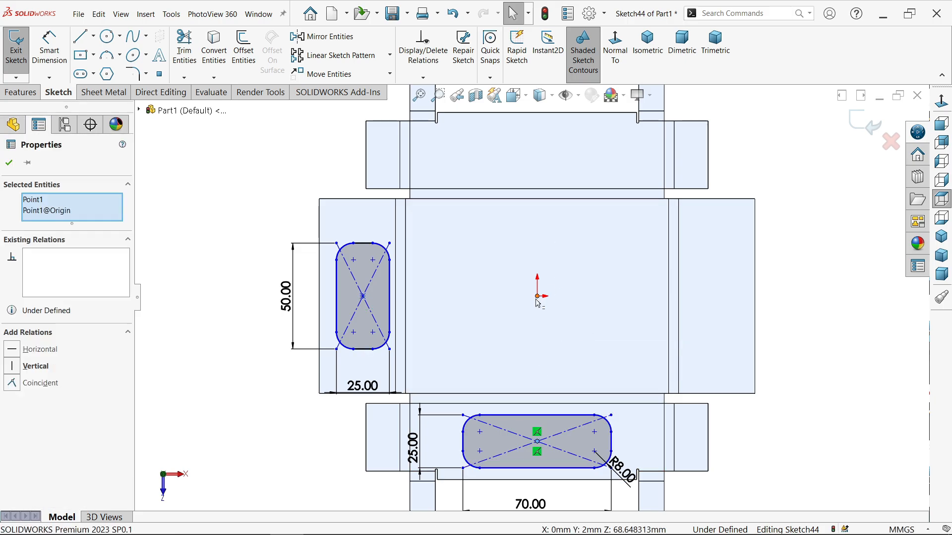
left_click(580, 257)
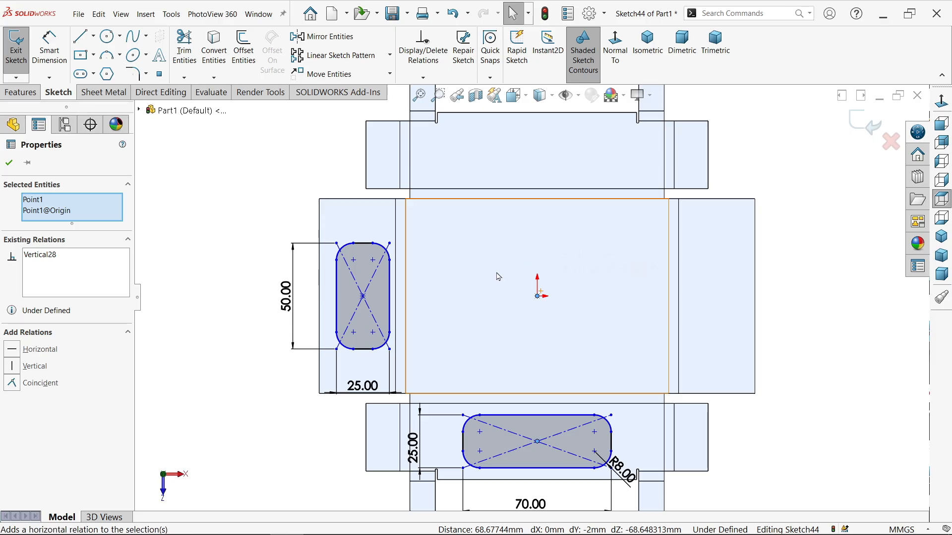
Dimension the distance from the left window's outer side to the left wall's outer edge as 5 mm.
left_click(50, 47)
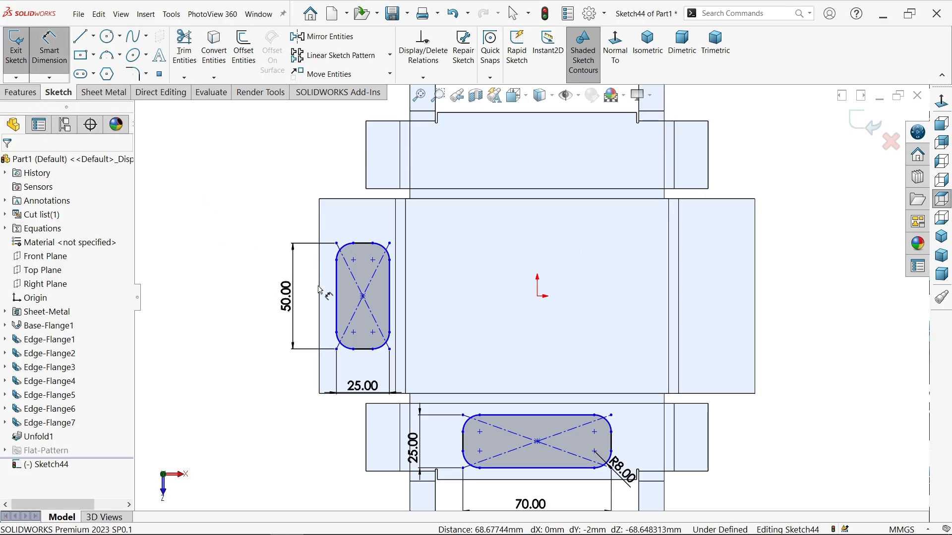
left_click(337, 301)
left_click(319, 297)
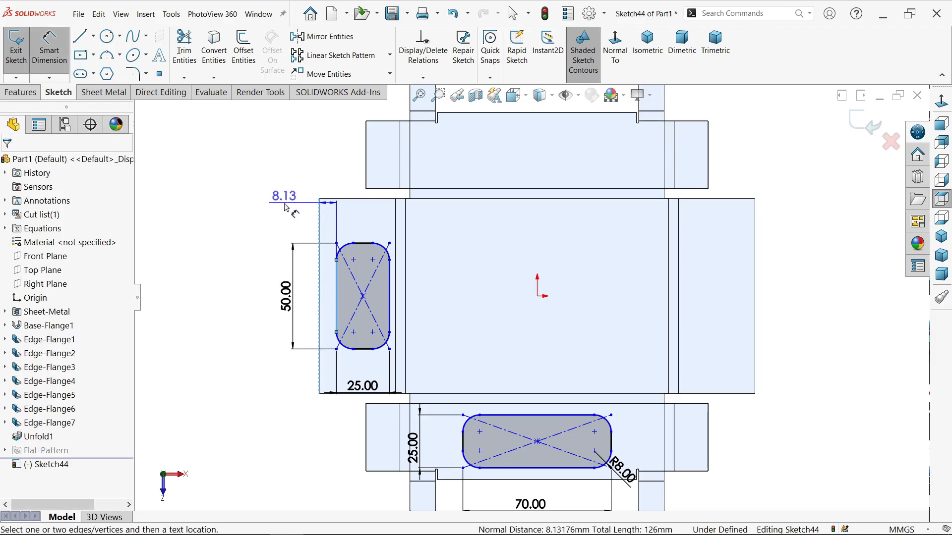
left_click(286, 207)
type("5")
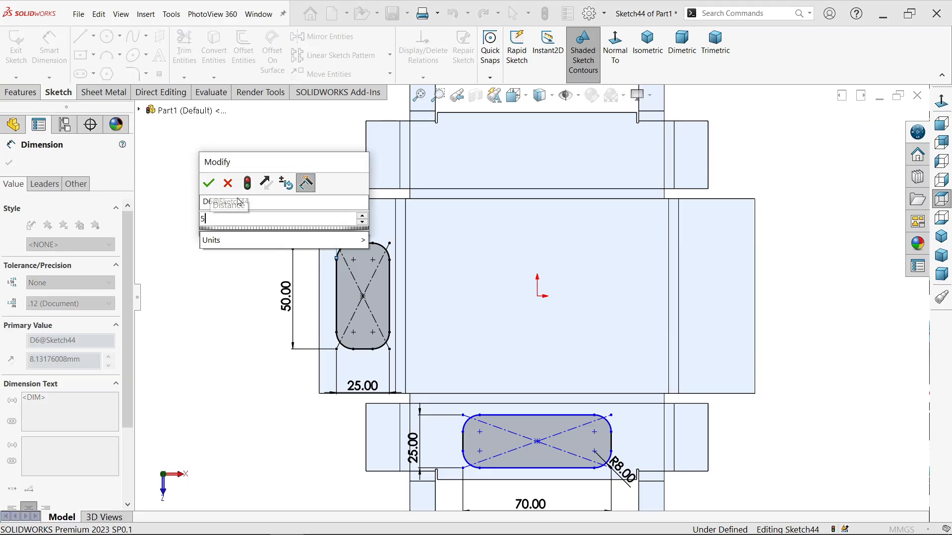
Dimension the 50 mm side slot and the 70 mm front slot each 5 mm from the outer edge of its flange.
left_click(209, 186)
scroll(551, 394, "up", 2)
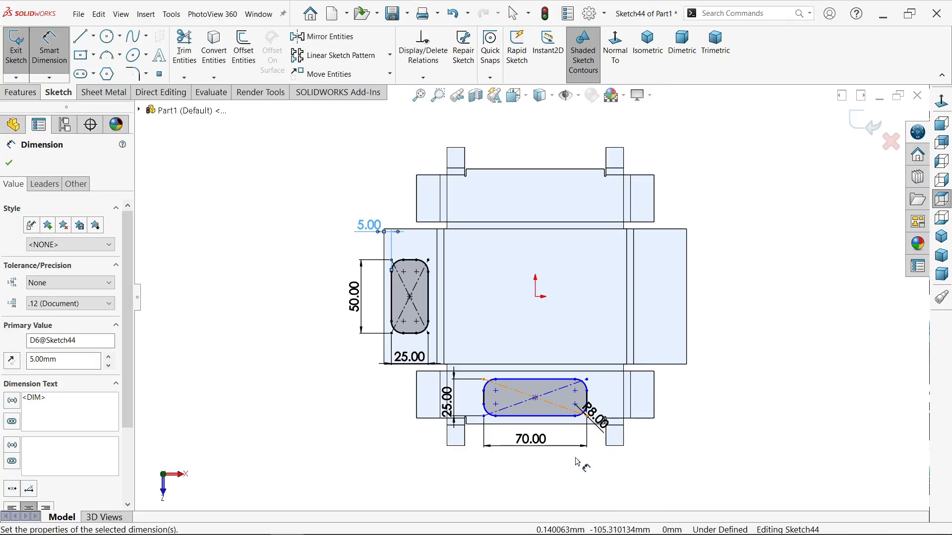
scroll(559, 396, "down", 4)
left_click(565, 343)
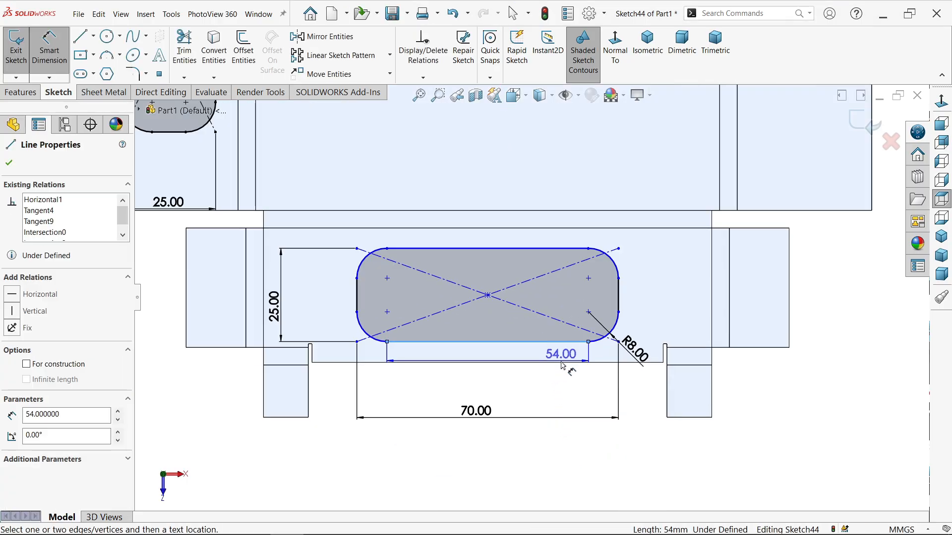
left_click(565, 363)
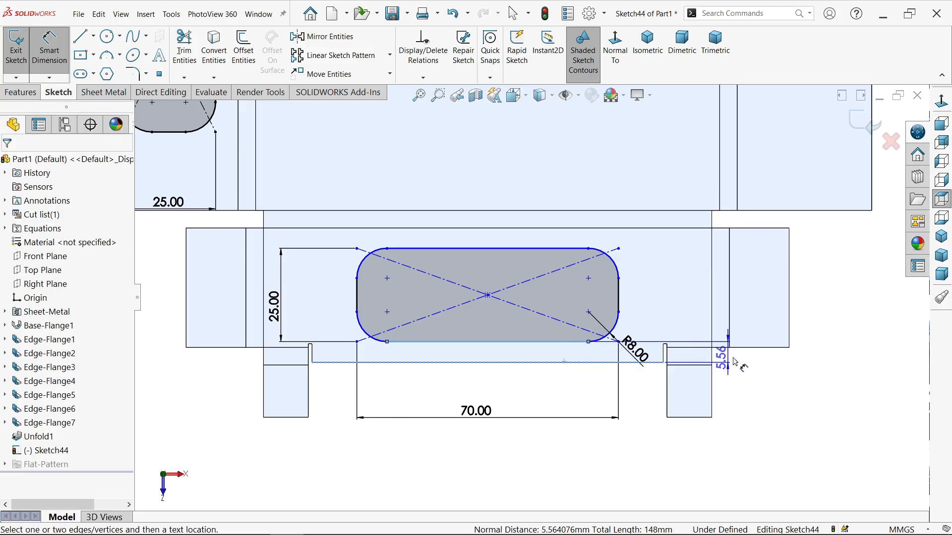
left_click(771, 389)
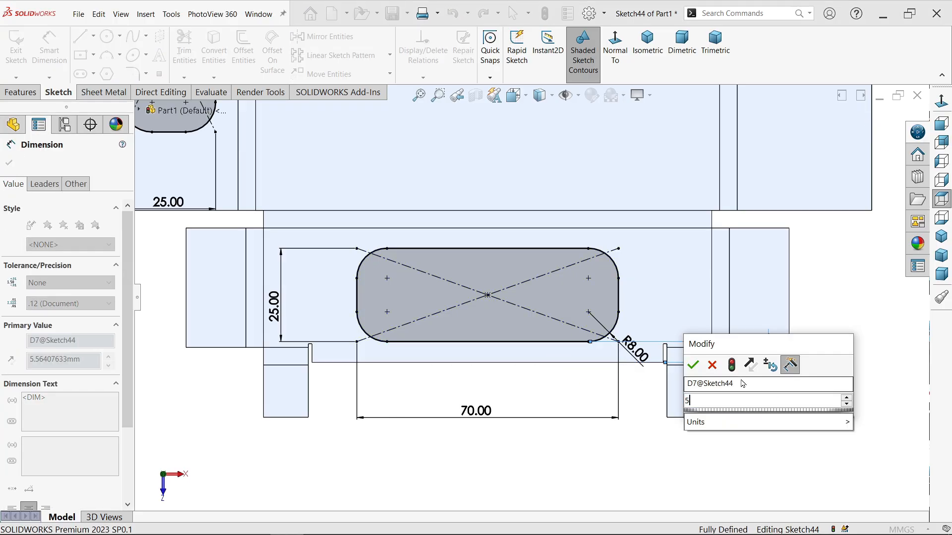
left_click(693, 367)
scroll(634, 293, "up", 4)
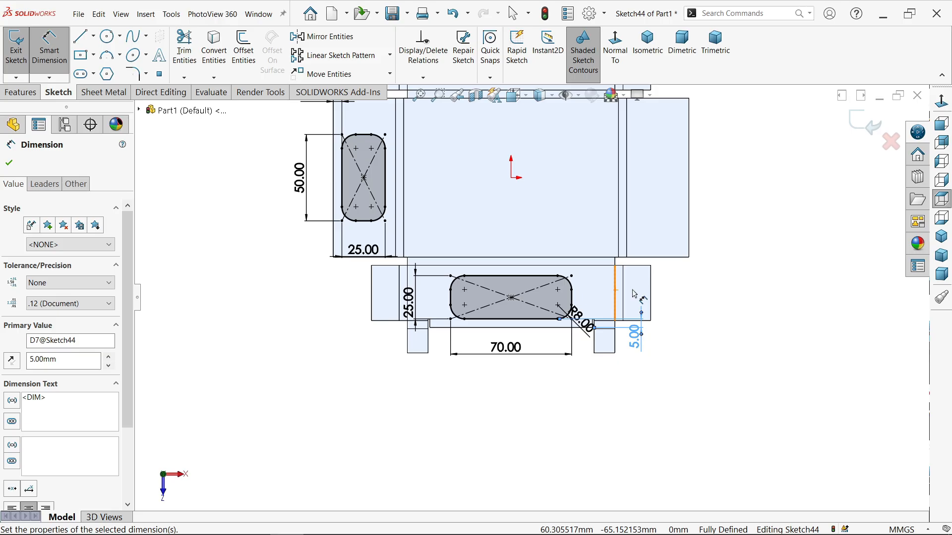
scroll(547, 191, "up", 3)
scroll(546, 205, "down", 3)
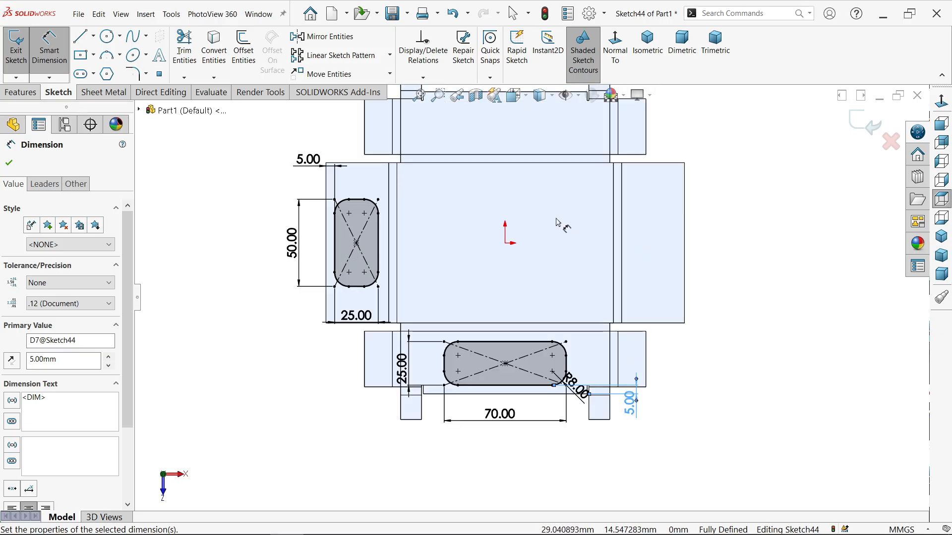
Draw a vertical centerline upward from the origin on the base face.
left_click(93, 36)
left_click(100, 66)
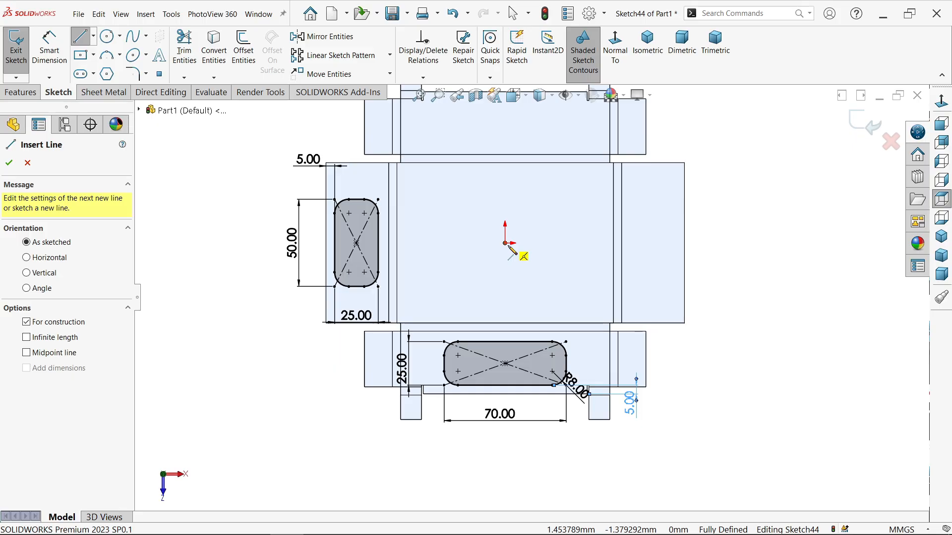
left_click(506, 244)
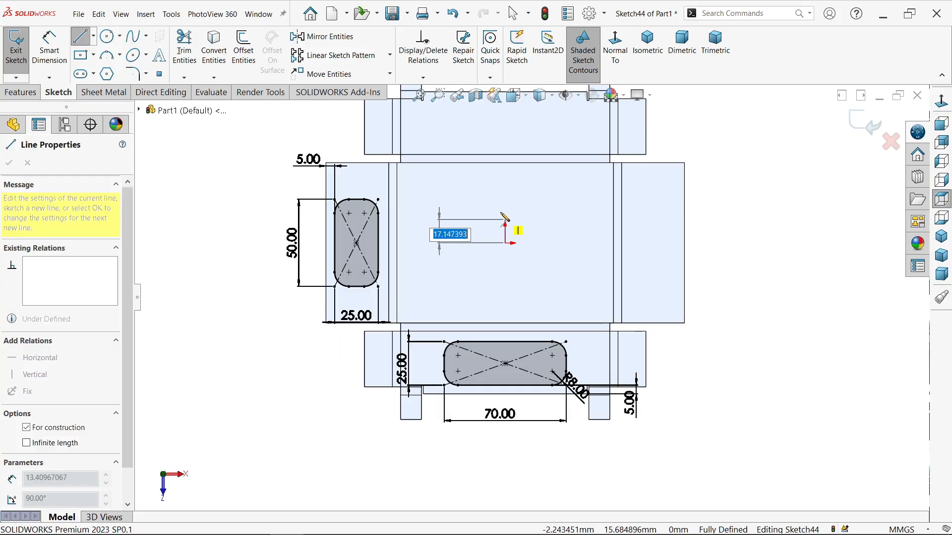
left_click(504, 189)
right_click(549, 191)
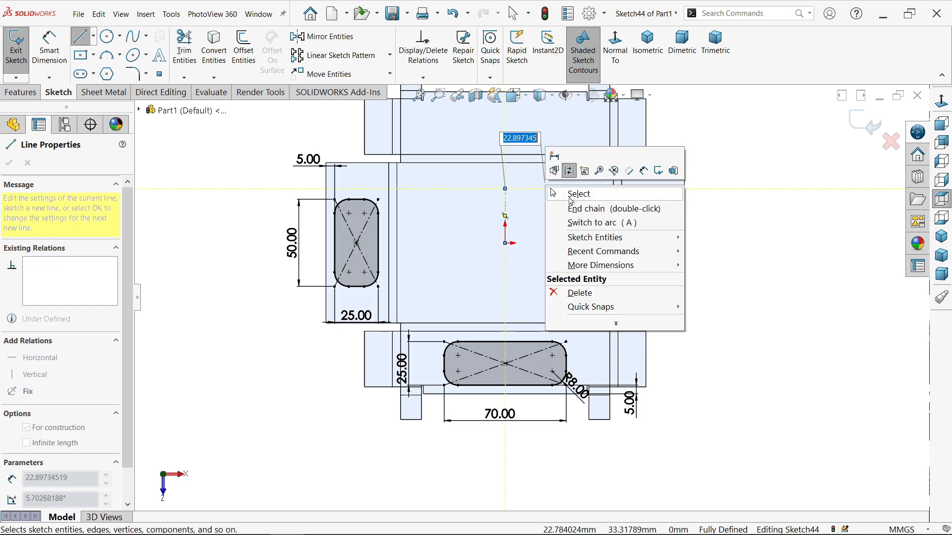
left_click(572, 195)
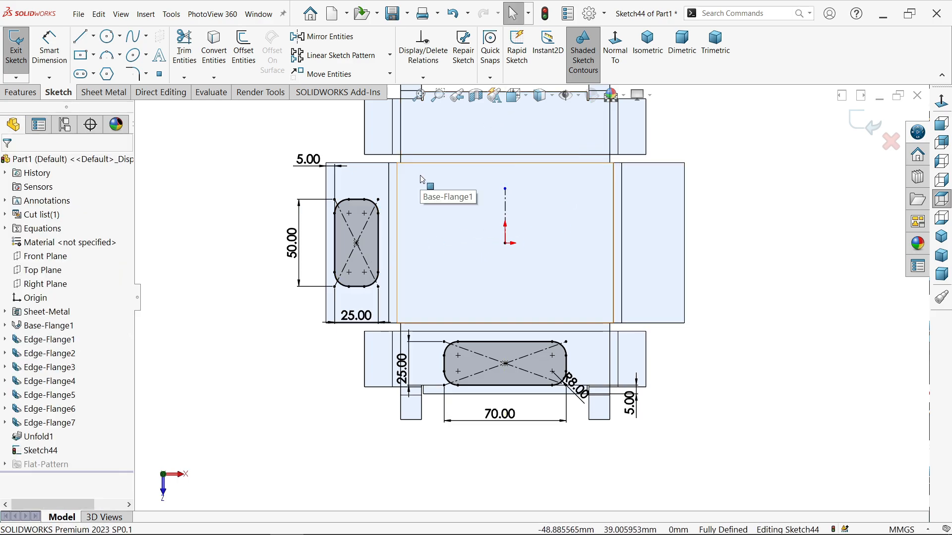
Mirror the 50 mm by 25 mm side slot about the vertical centerline onto the opposite flange.
left_click(322, 37)
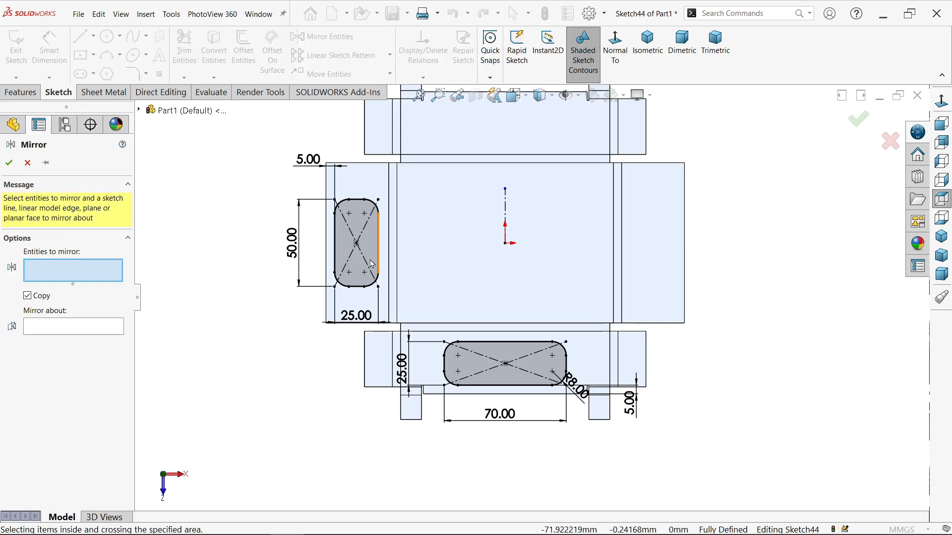
mouse_move(312, 313)
left_mouse_down()
mouse_move(340, 302)
mouse_move(295, 318)
left_mouse_up()
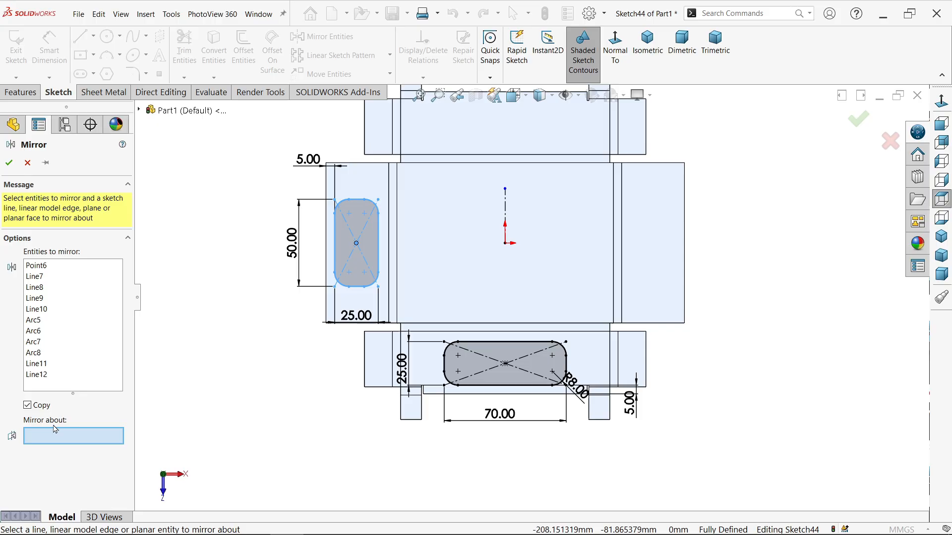
left_click(505, 204)
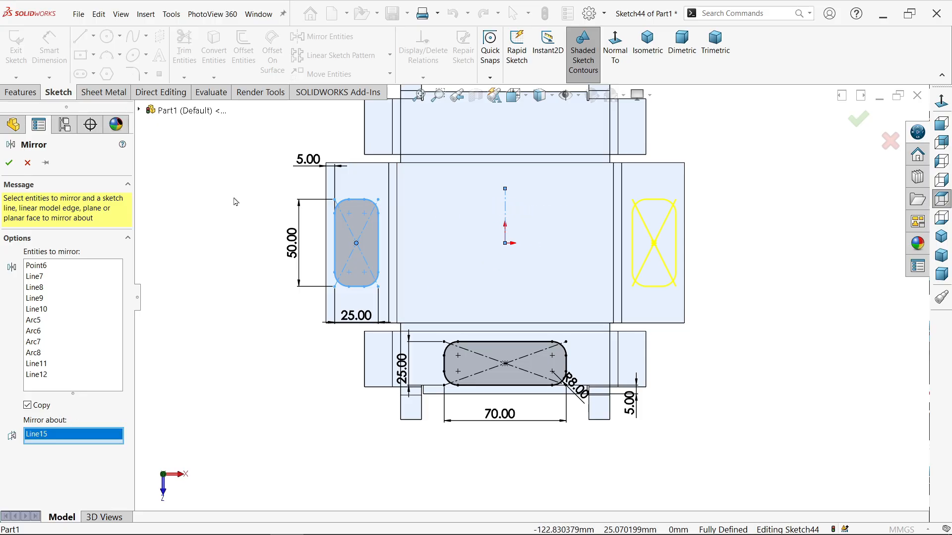
left_click(10, 164)
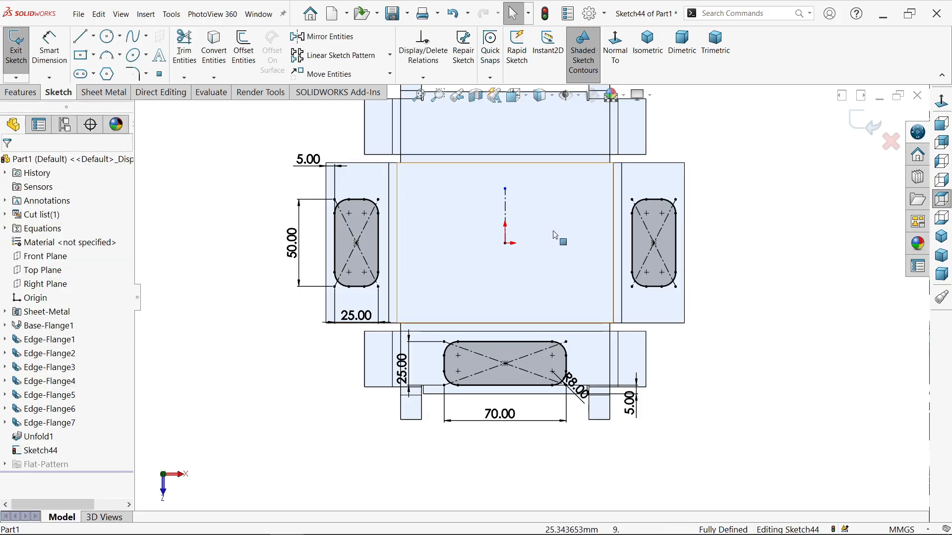
scroll(533, 293, "up", 2)
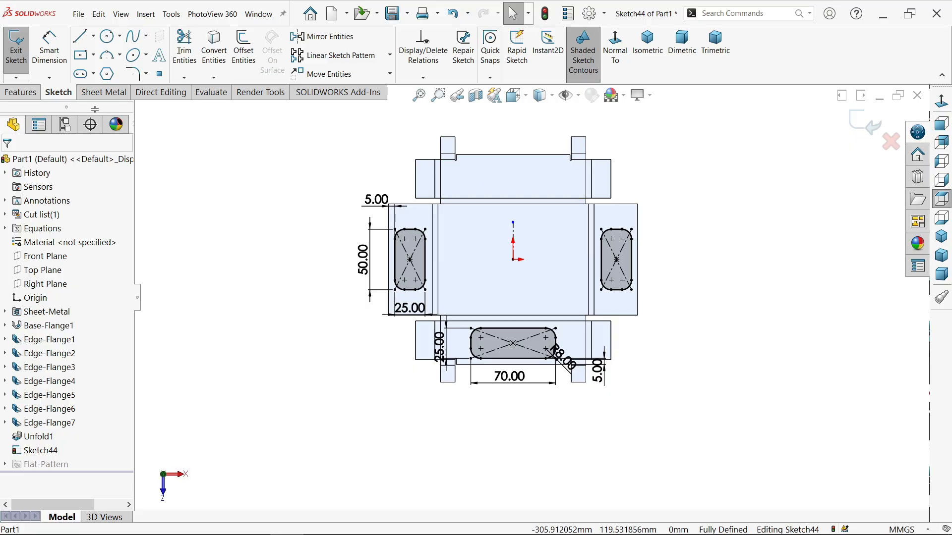
Cut the three slots with a Blind Extruded Cut linked to the sheet thickness, with Normal cut enabled.
left_click(105, 92)
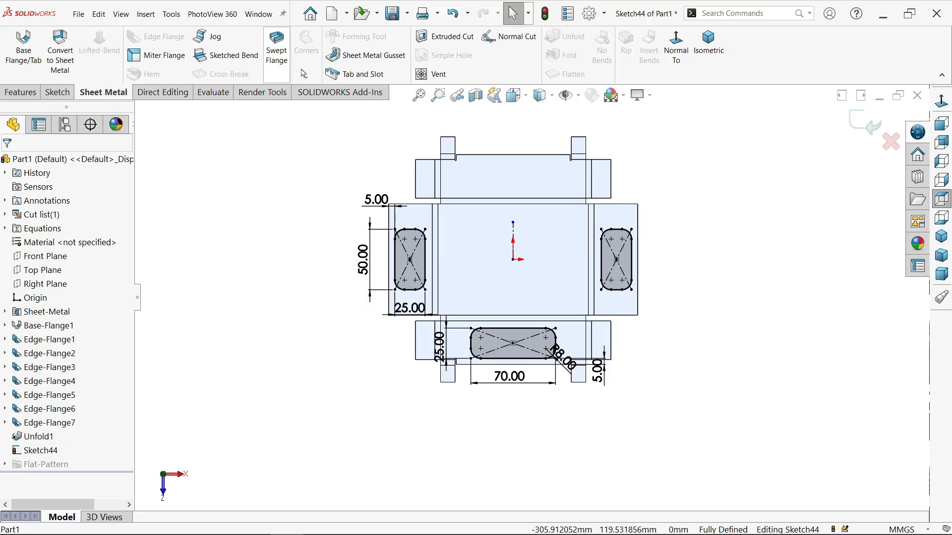
left_click(447, 35)
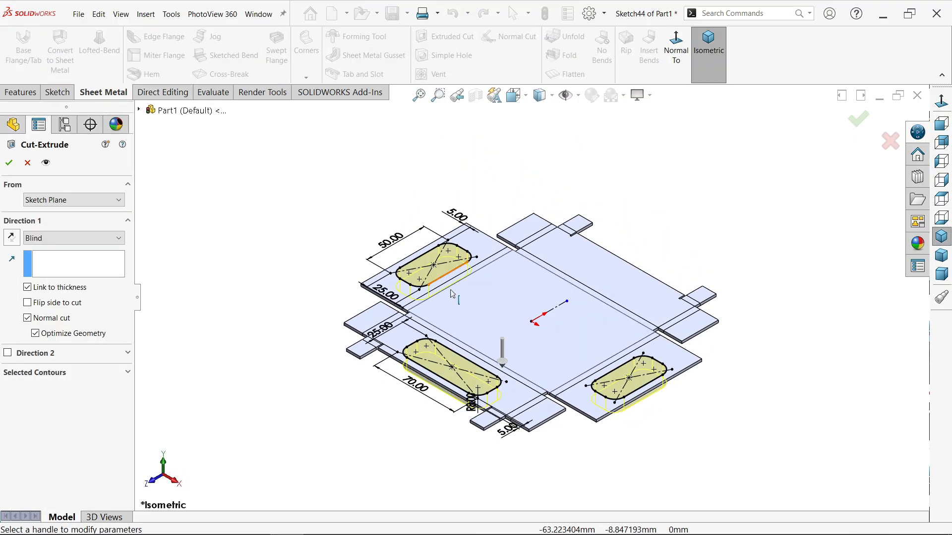
scroll(502, 435, "down", 1)
left_click(49, 237)
left_click(49, 236)
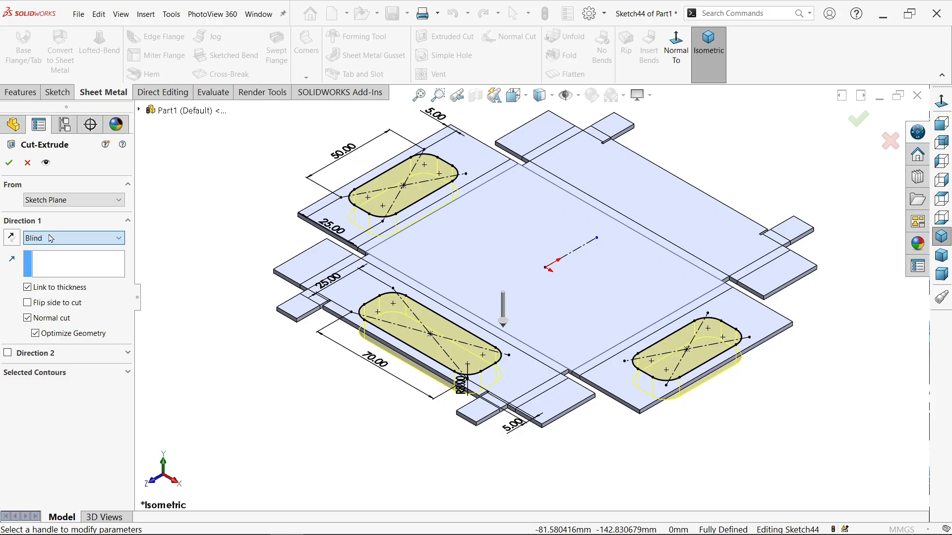
left_click(51, 290)
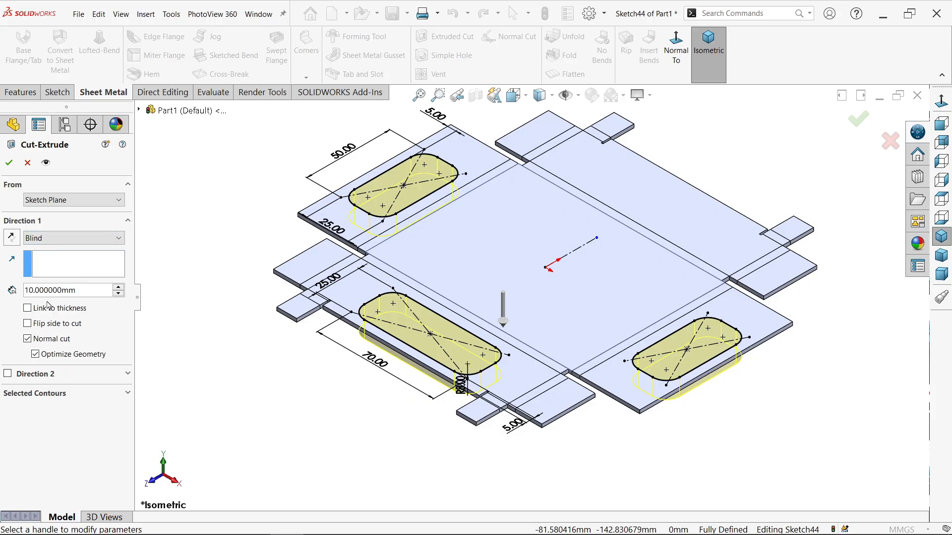
left_click_drag(81, 291, 20, 290)
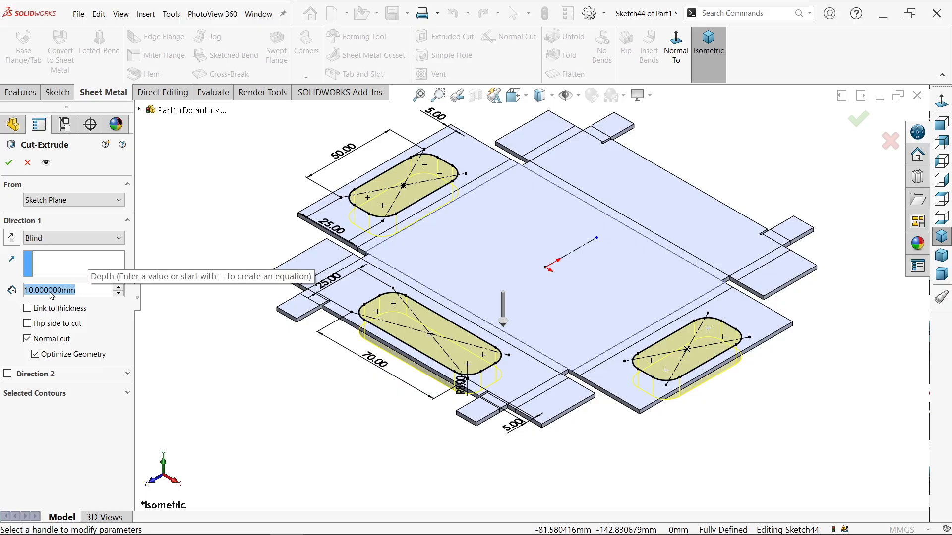
left_click(48, 308)
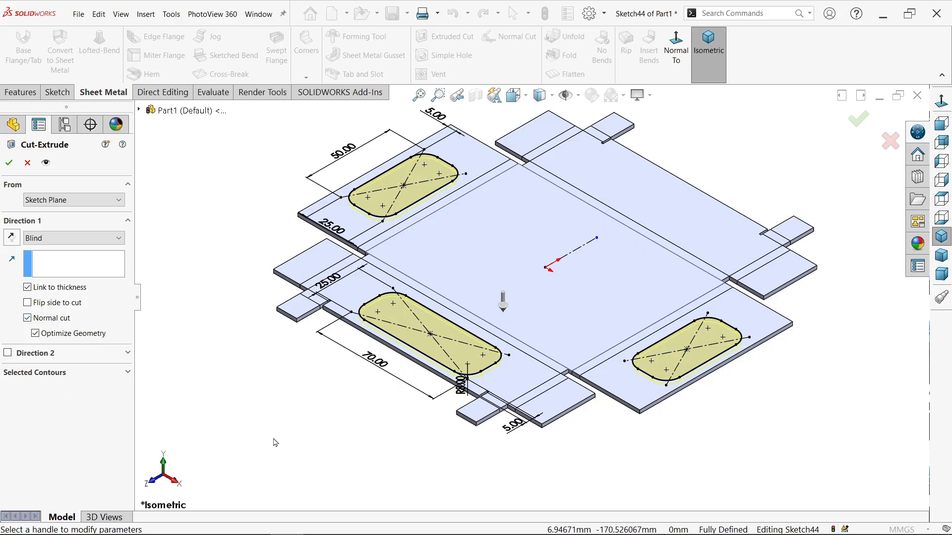
mouse_move(272, 442)
middle_mouse_down()
mouse_move(297, 365)
mouse_move(305, 259)
mouse_move(294, 399)
mouse_move(280, 435)
middle_mouse_up()
left_click(8, 165)
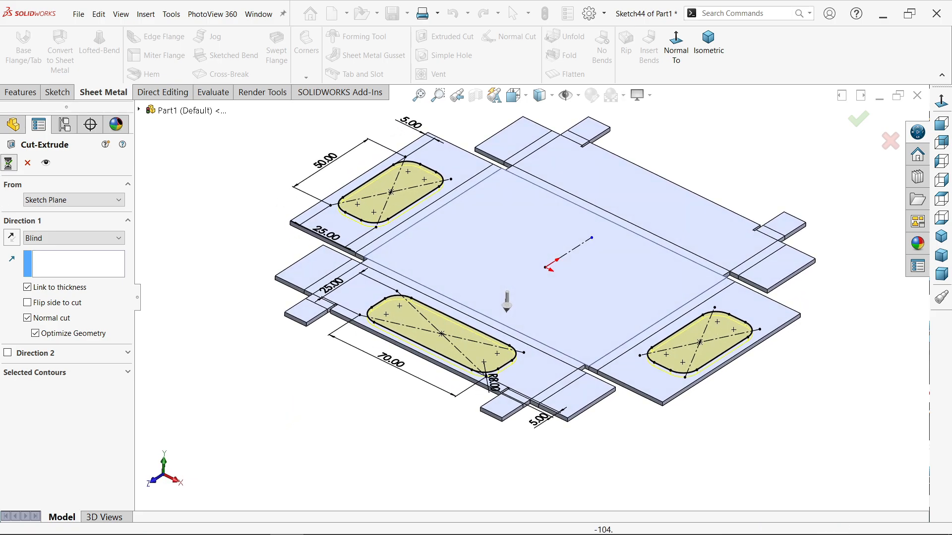
left_click(204, 309)
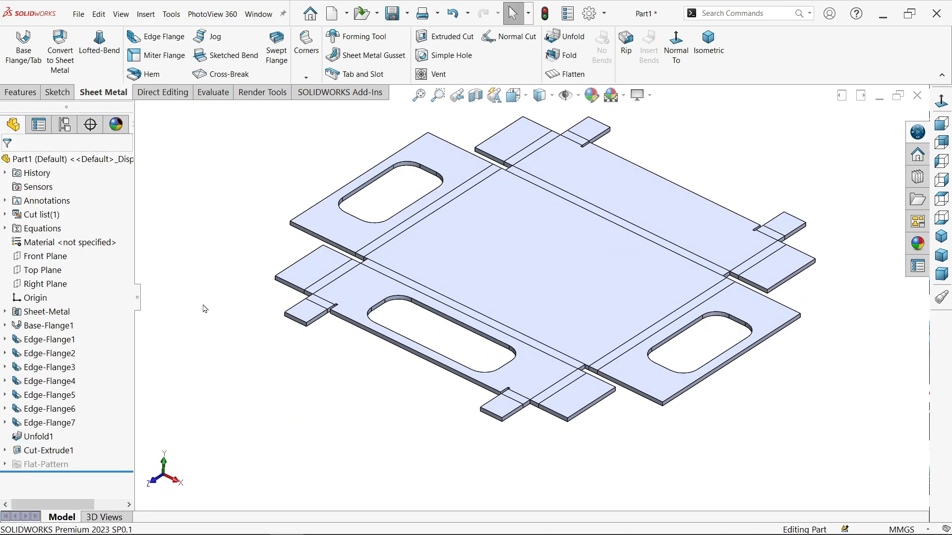
Start a sketch on the central base face and draw a 50 by 50 mm center rectangle at the origin as construction geometry.
left_click(598, 279)
left_click(645, 246)
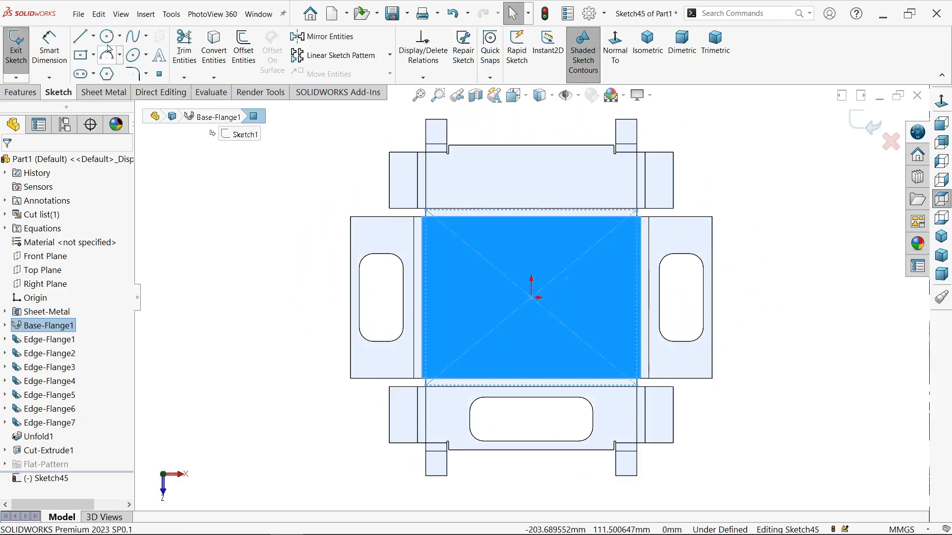
left_click(82, 57)
left_click(532, 297)
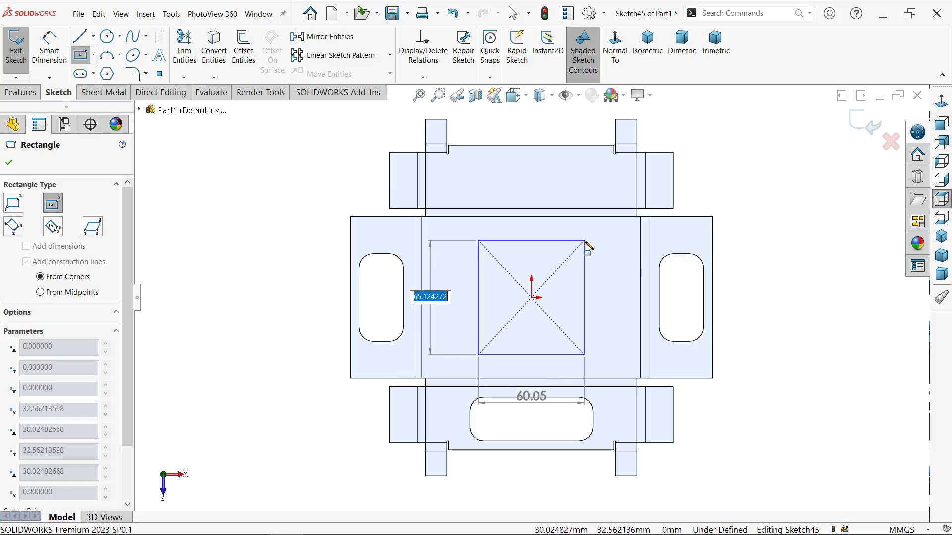
type("50")
key("Tab")
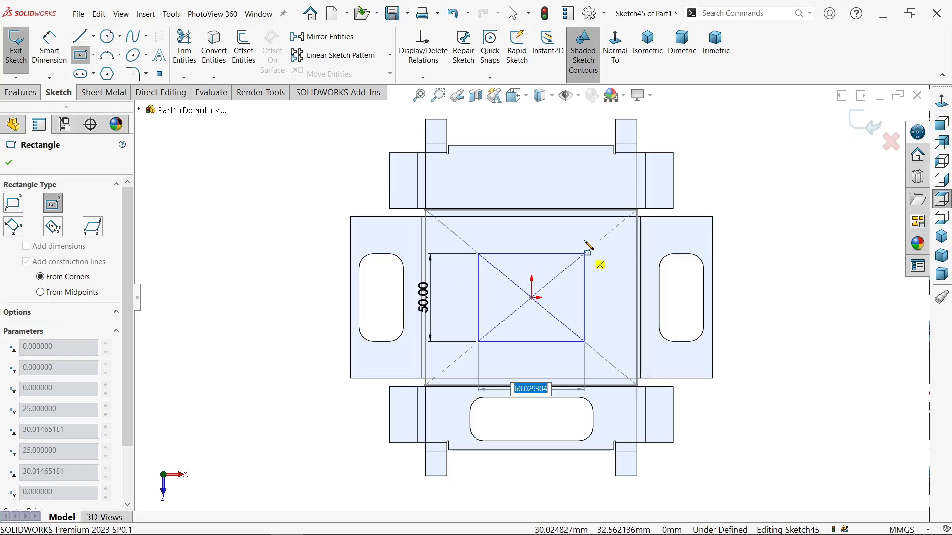
type("50")
key("Return")
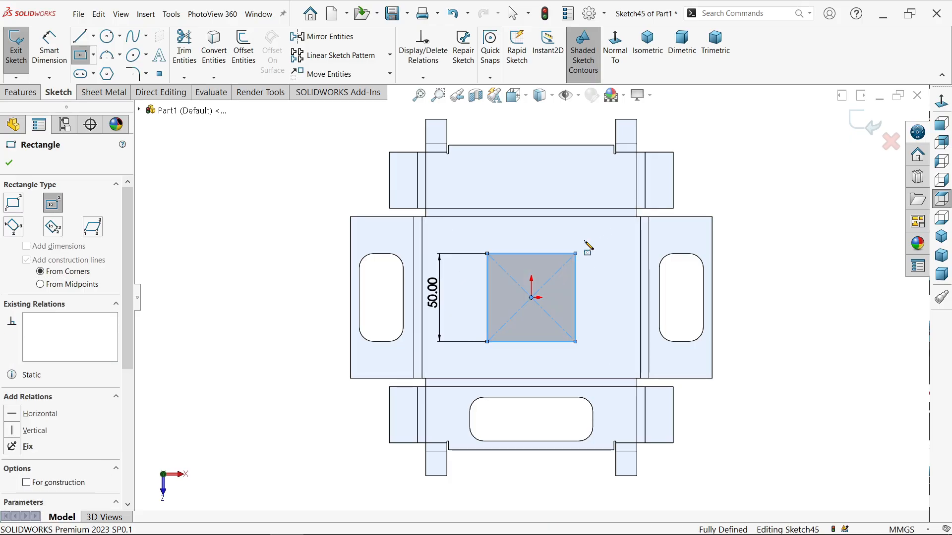
scroll(113, 365, "down", 3)
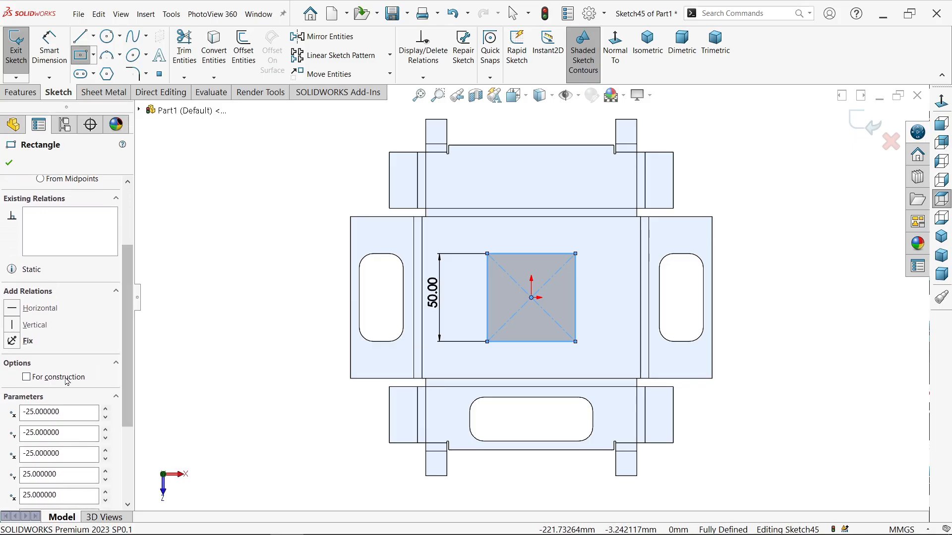
left_click(26, 377)
Add a second construction center rectangle at the origin, 80 mm high and 40 mm wide.
scroll(553, 265, "down", 3)
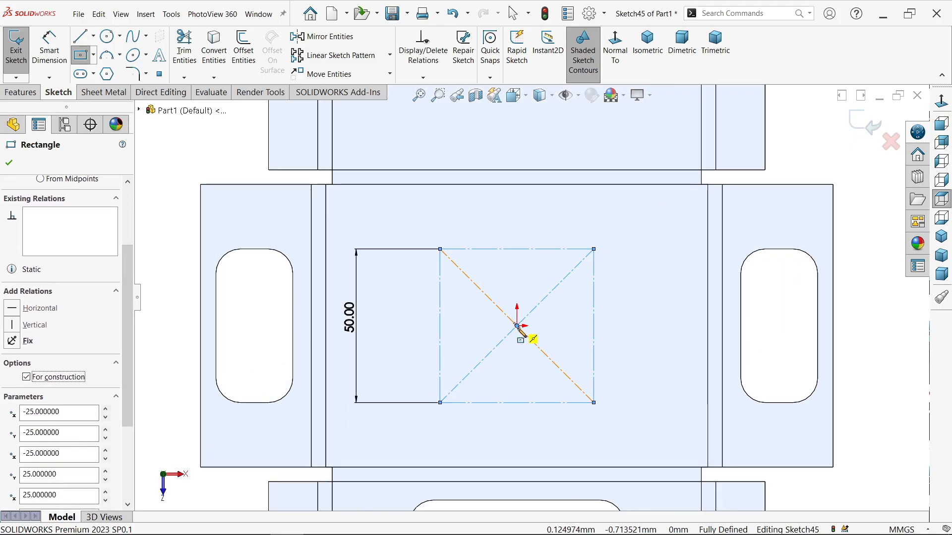
left_click(517, 326)
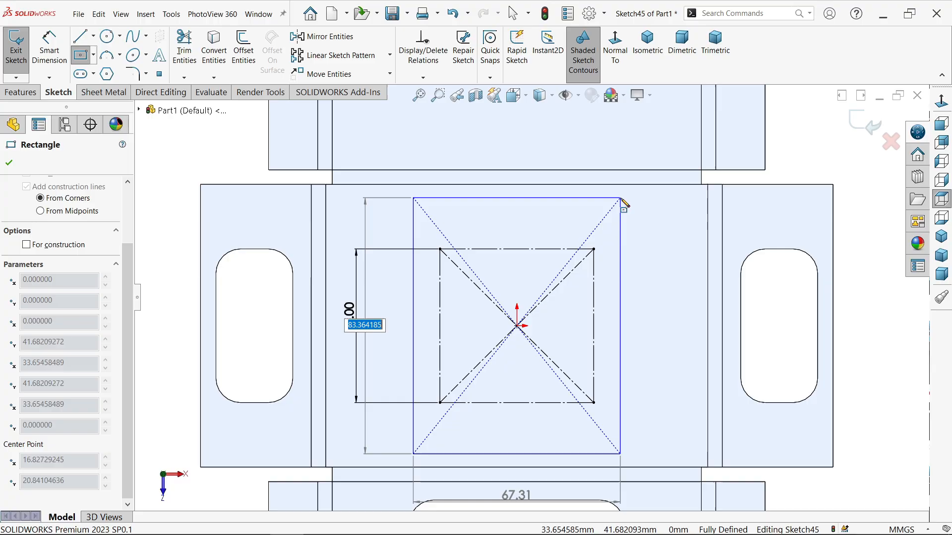
type("80")
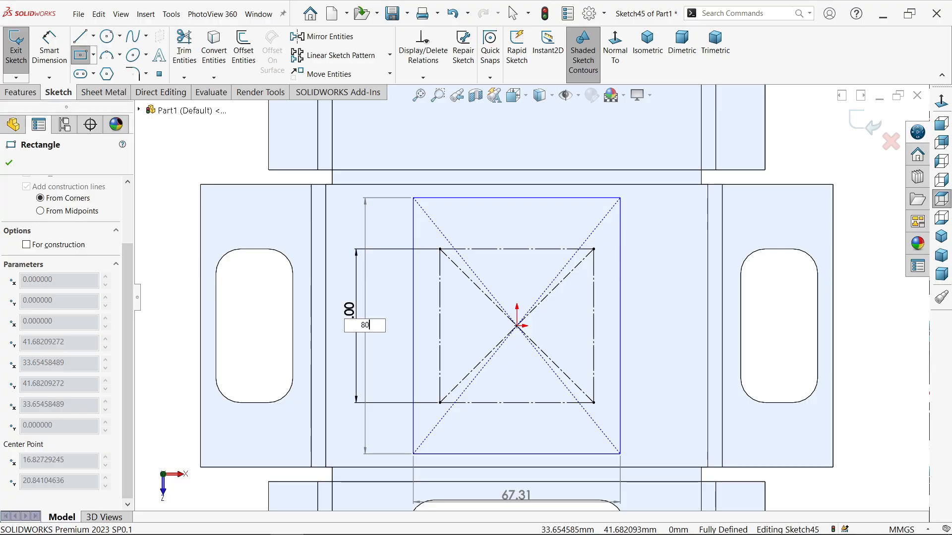
key("Tab")
type("40")
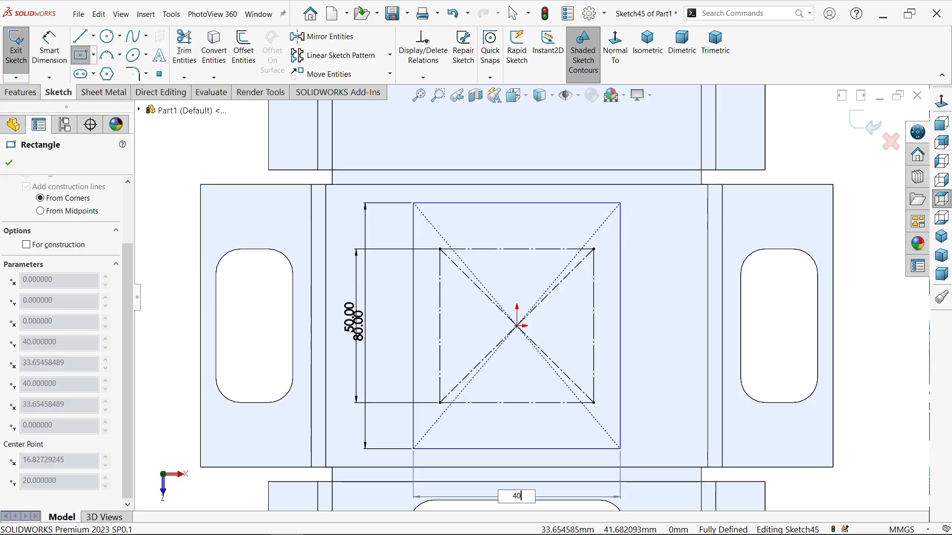
key("Return")
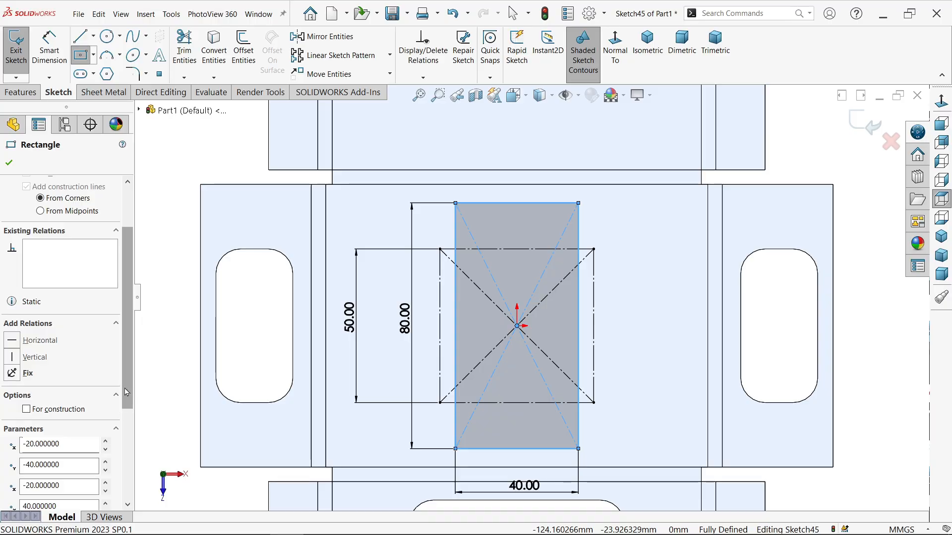
left_click(73, 408)
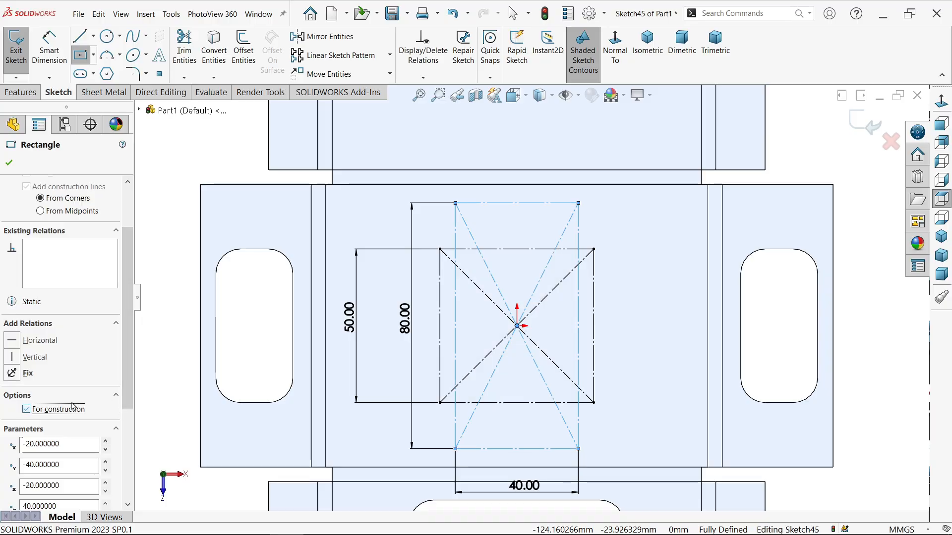
left_click(10, 164)
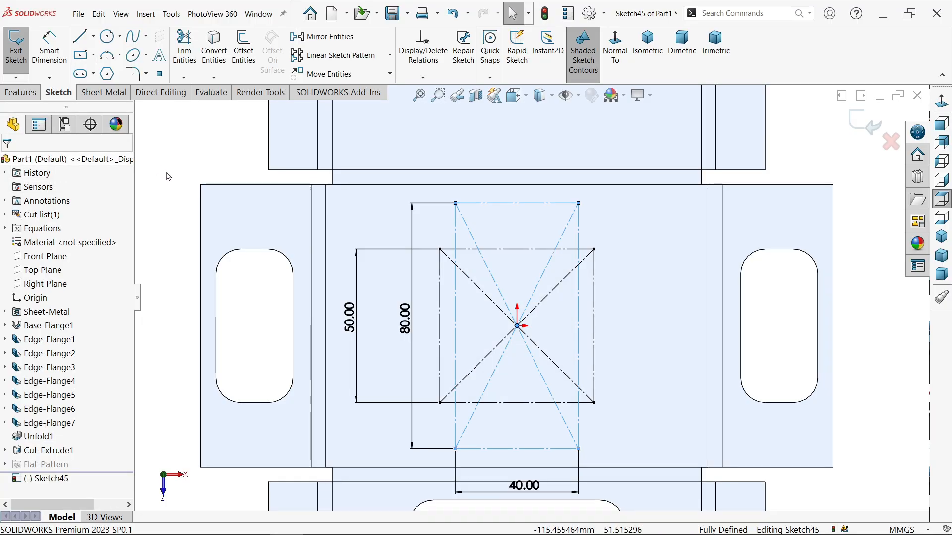
Draw a 4 mm diameter circle on the upper-right corner of the 80 by 40 mm construction rectangle.
left_click(108, 37)
scroll(575, 199, "down", 5)
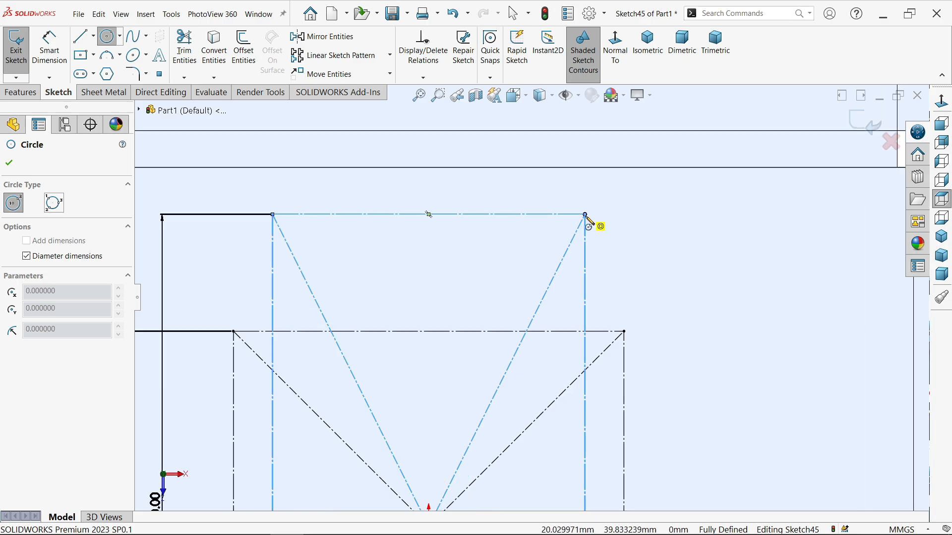
left_click(585, 215)
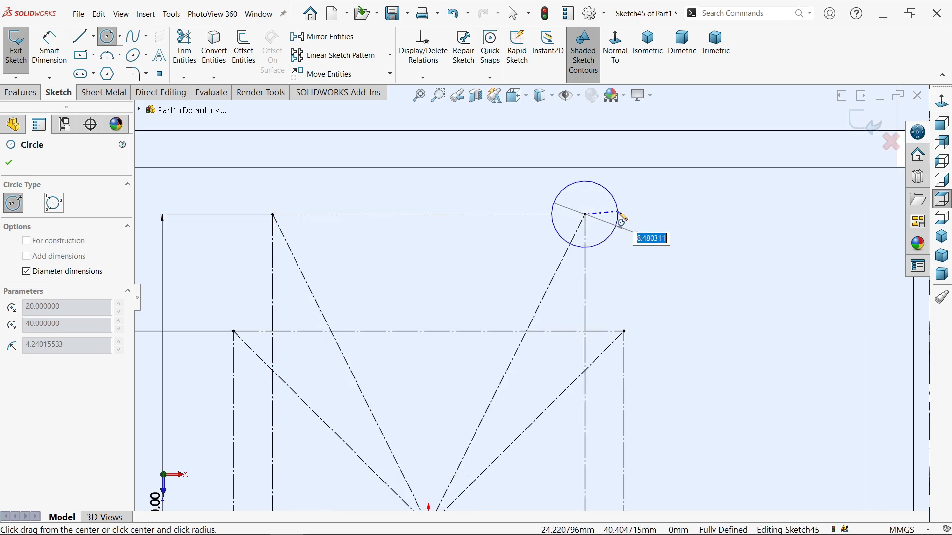
type("4")
key("Return")
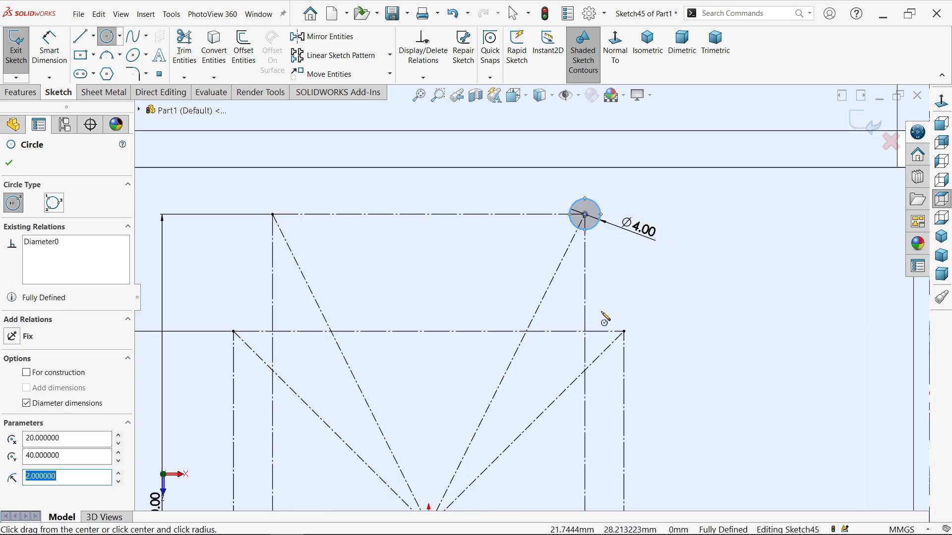
Draw a 5 mm diameter circle on the upper-right corner of the 50 mm construction square.
left_click(624, 332)
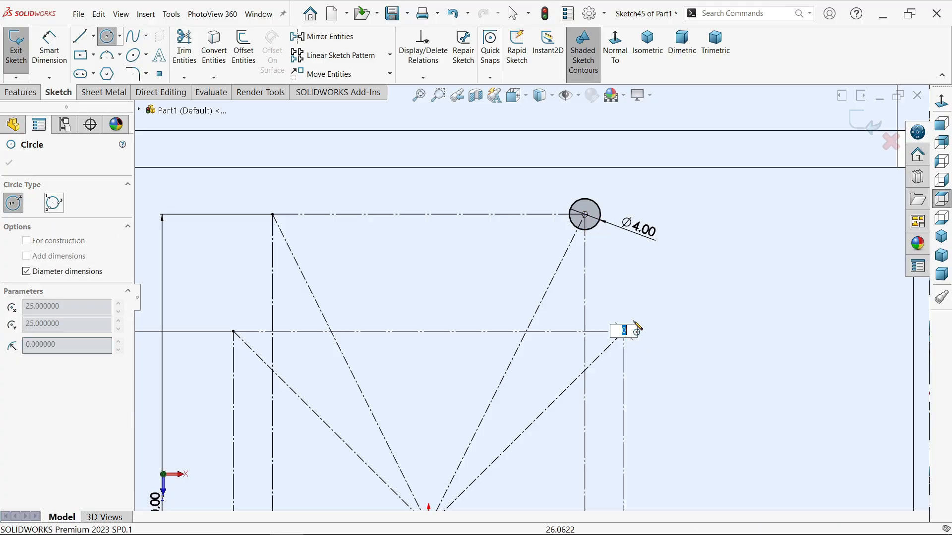
key("Escape")
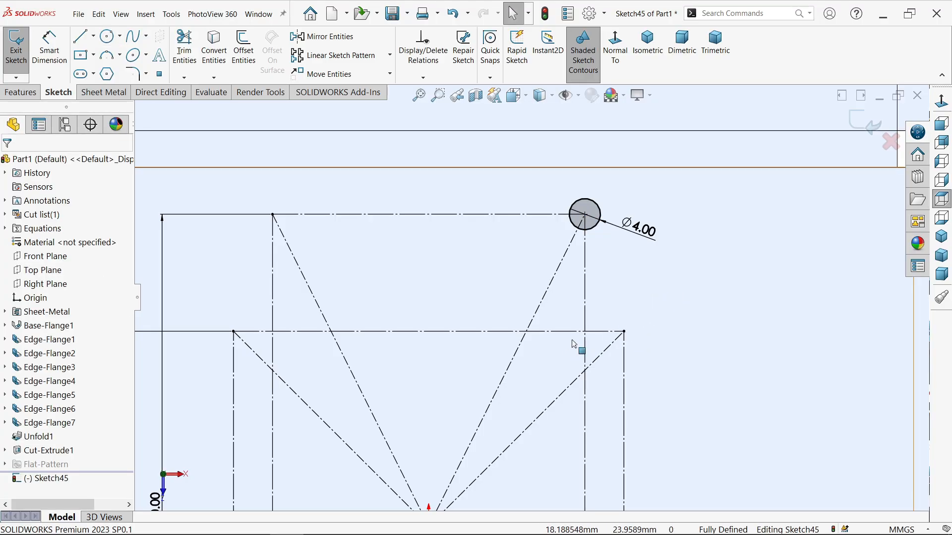
left_click(107, 35)
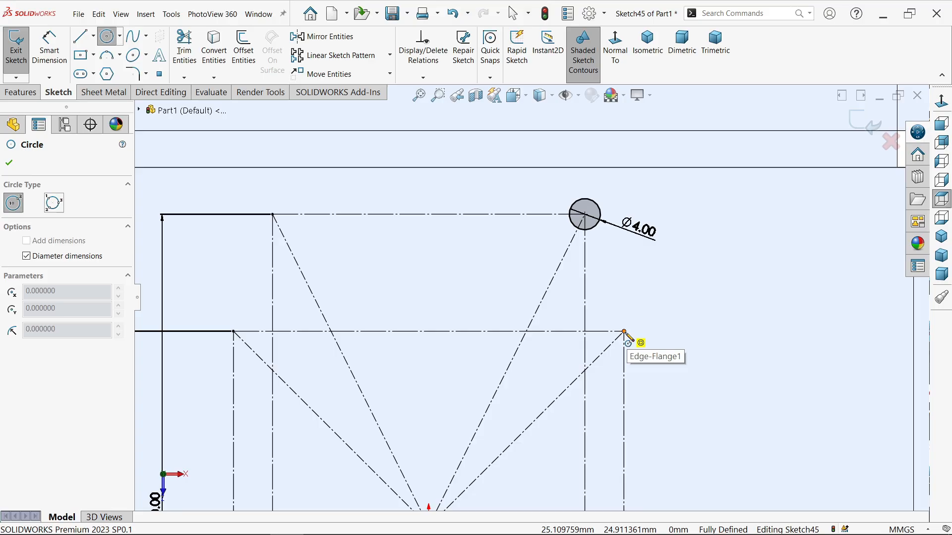
left_click(624, 332)
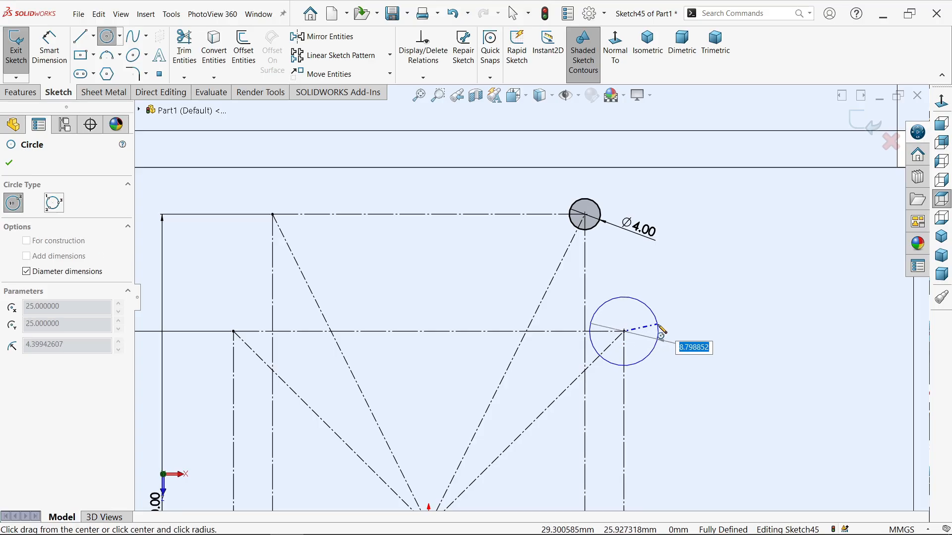
type("5")
key("Return")
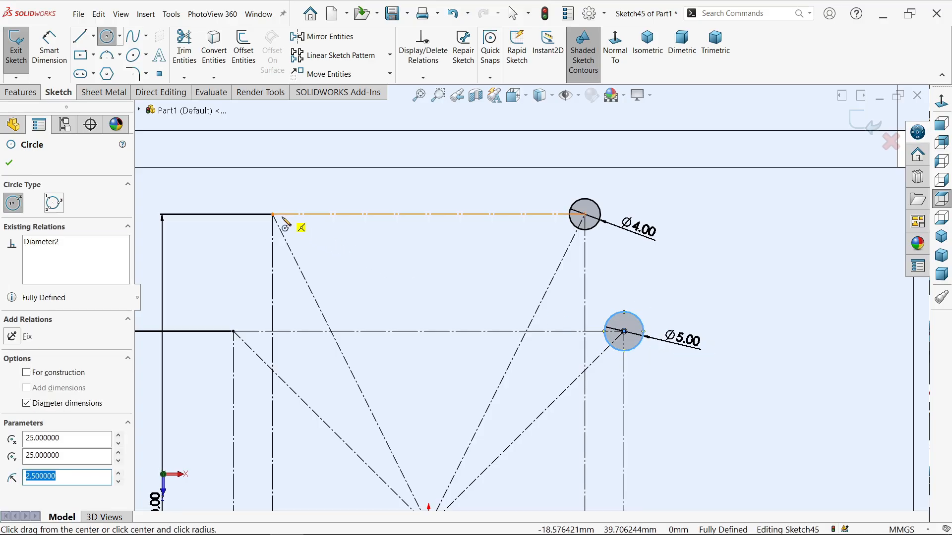
Draw circles on the upper-left corners of both construction rectangles, about 8 mm on the tall one and 5 mm on the square.
left_click(273, 215)
left_click(259, 242)
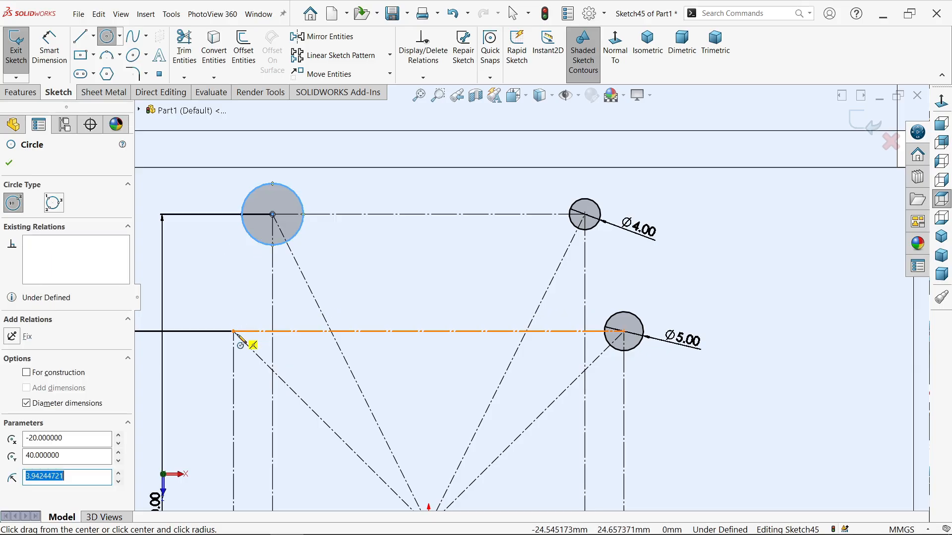
left_click(234, 332)
left_click(232, 311)
Draw circles about 7 to 9 mm in diameter on the four lower corners of the two construction rectangles.
scroll(405, 318, "up", 5)
scroll(407, 320, "up", 4)
scroll(513, 419, "down", 9)
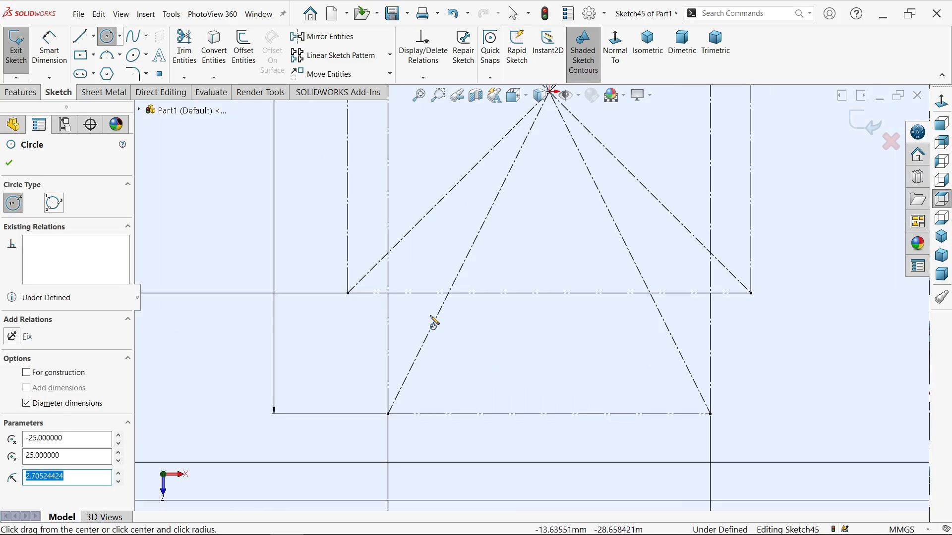
left_click(348, 293)
left_click(343, 321)
left_click(387, 414)
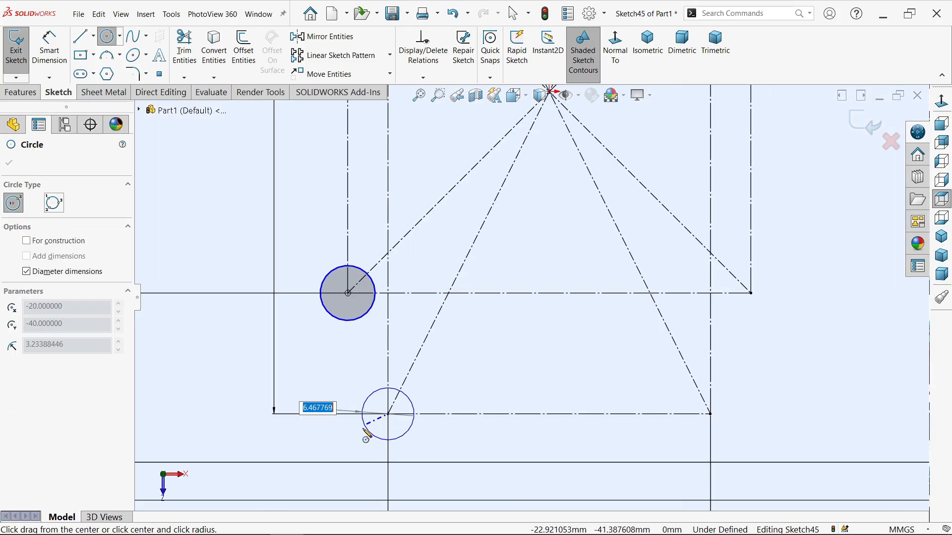
left_click(366, 437)
left_click(711, 414)
left_click(734, 441)
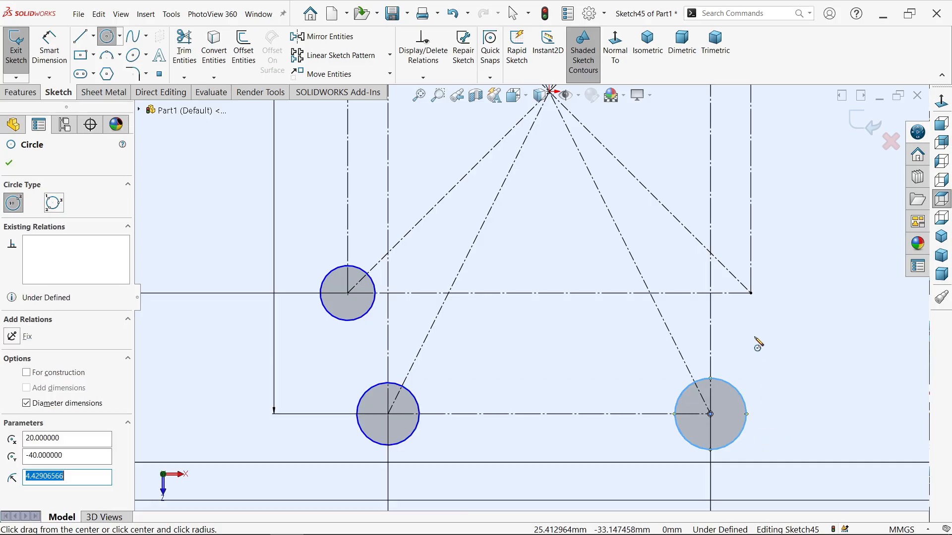
left_click(751, 293)
left_click(729, 309)
right_click(232, 265)
left_click(233, 268)
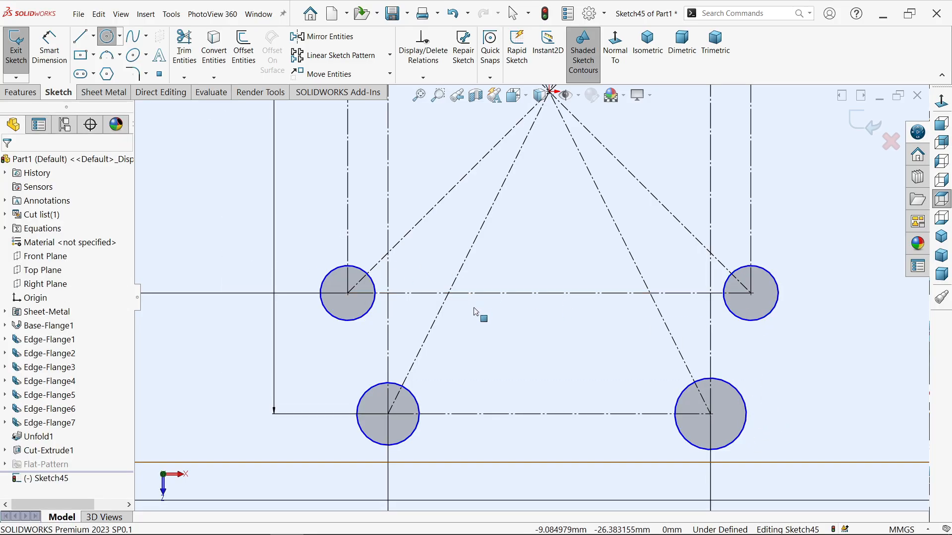
Apply an Equal relation to the four circles on the corners of the 50 mm square, including the 5 mm circle.
key("f")
scroll(511, 243, "down", 2)
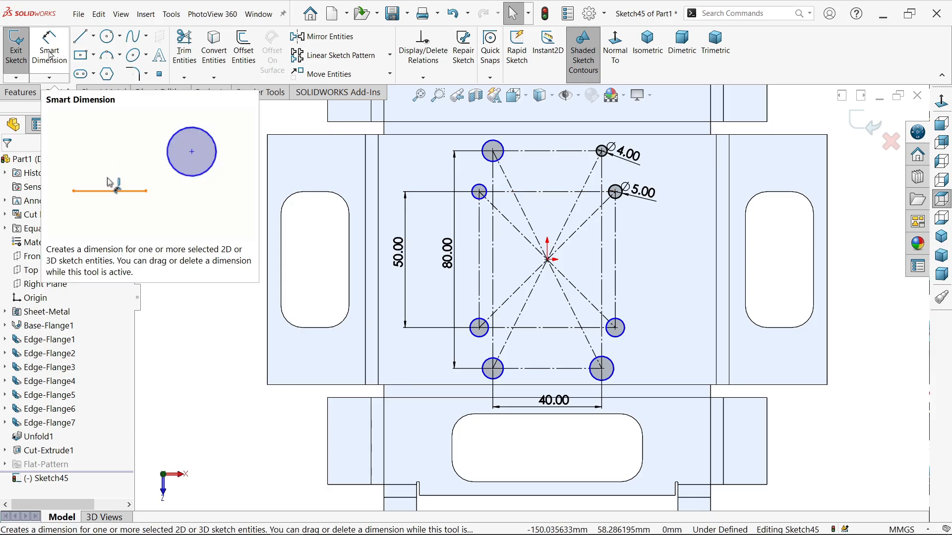
scroll(525, 138, "down", 2)
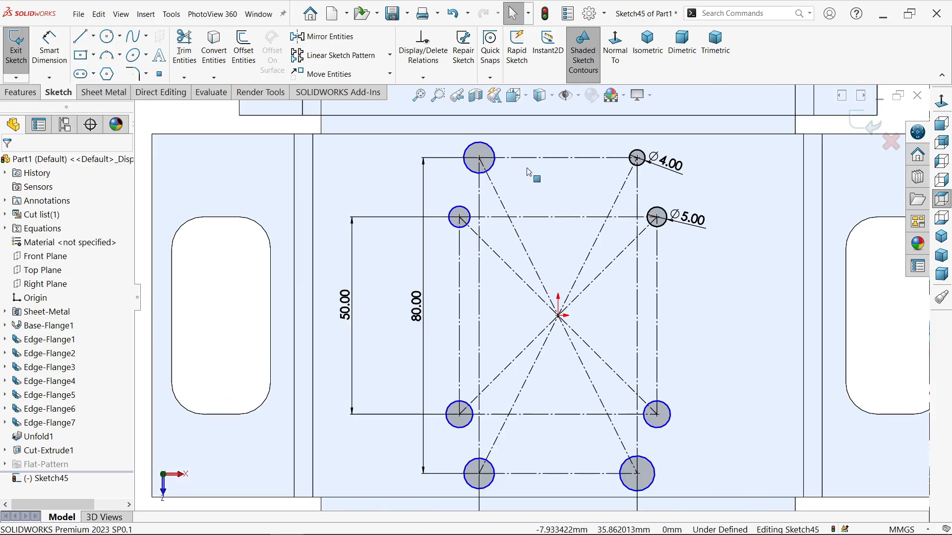
left_click(663, 230)
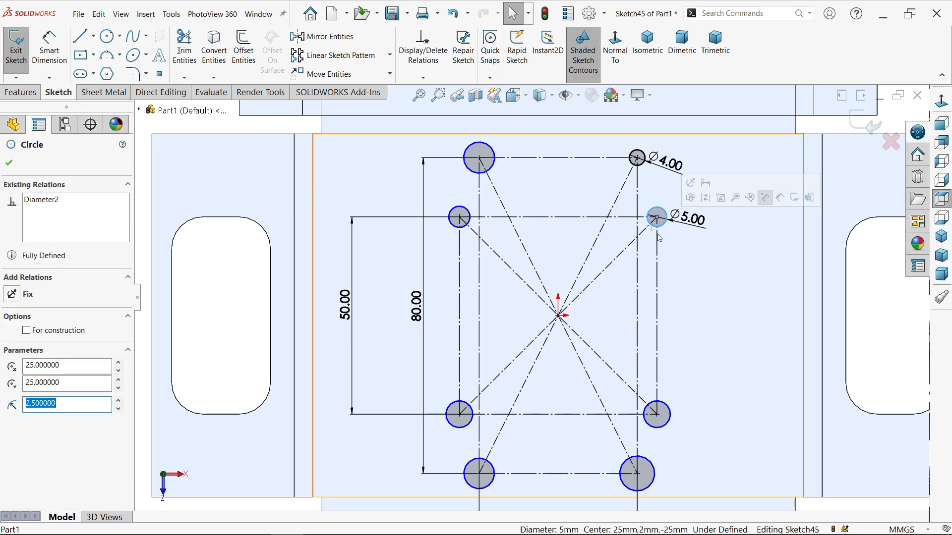
left_click(459, 217, "ctrl")
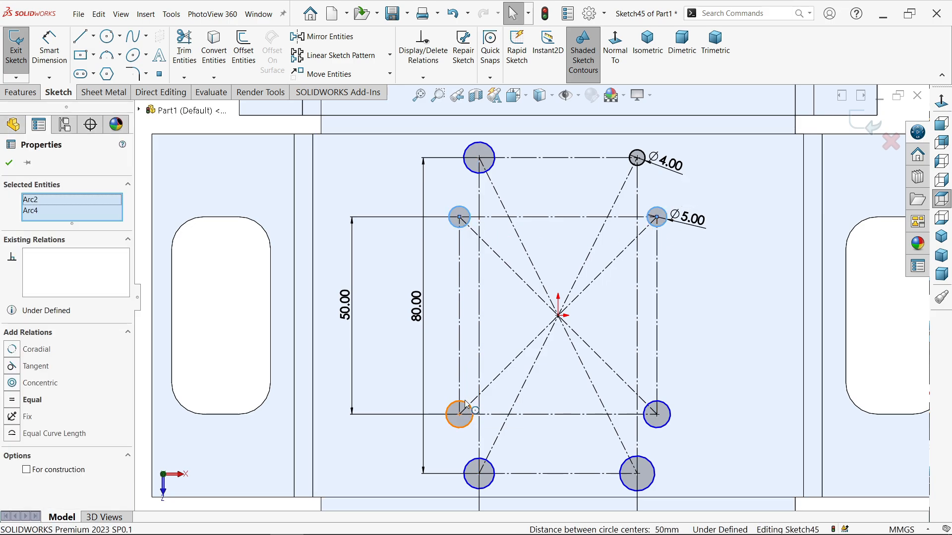
left_click(466, 405, "ctrl")
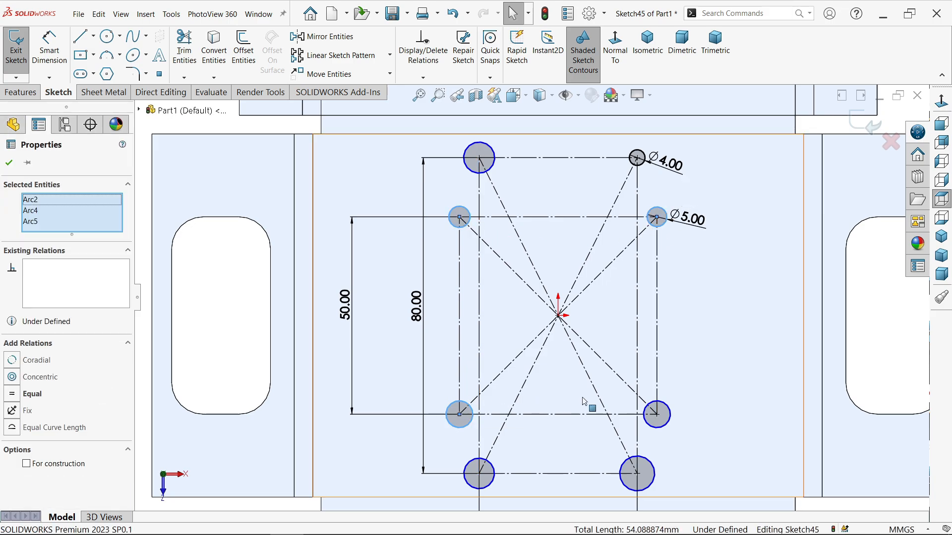
left_click(652, 408, "ctrl")
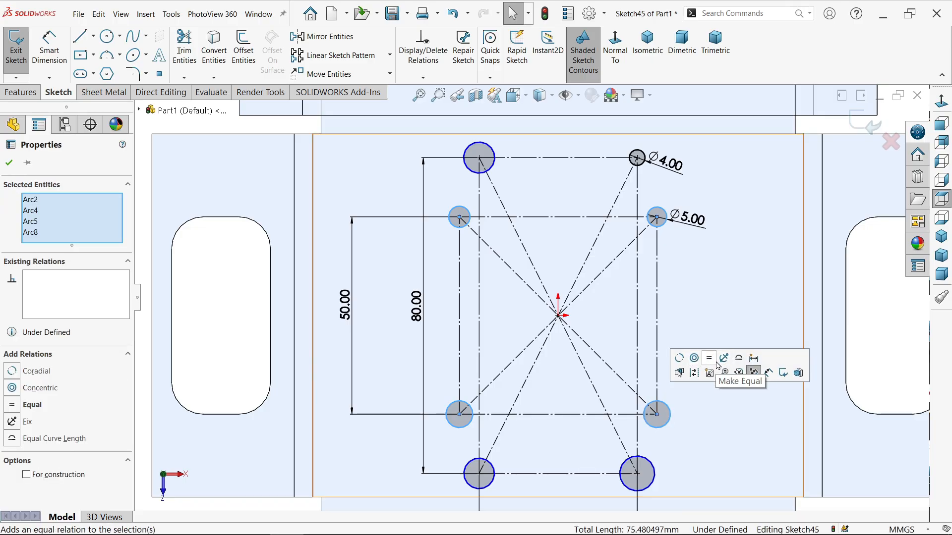
left_click(31, 405)
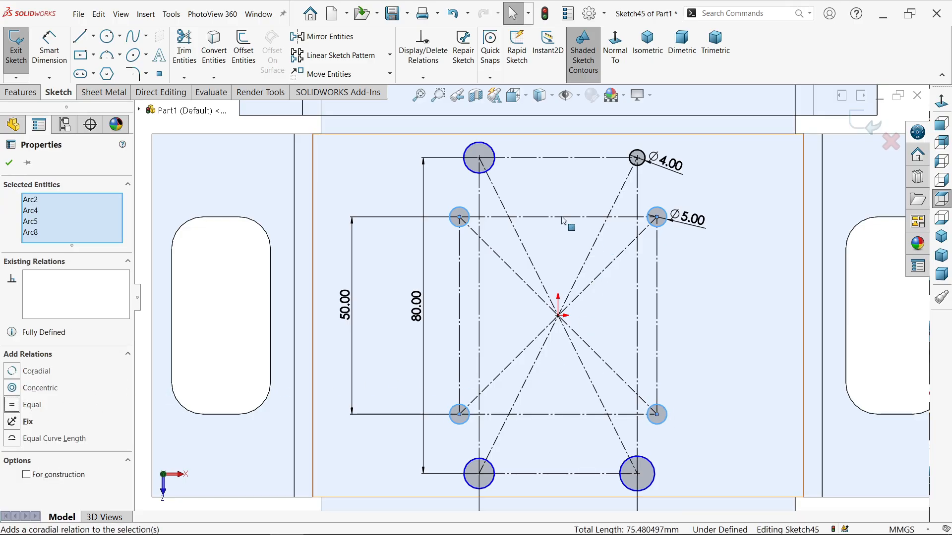
Apply an Equal relation to the four circles on the corners of the 80 by 40 mm rectangle, including the 4 mm circle.
left_click(495, 167)
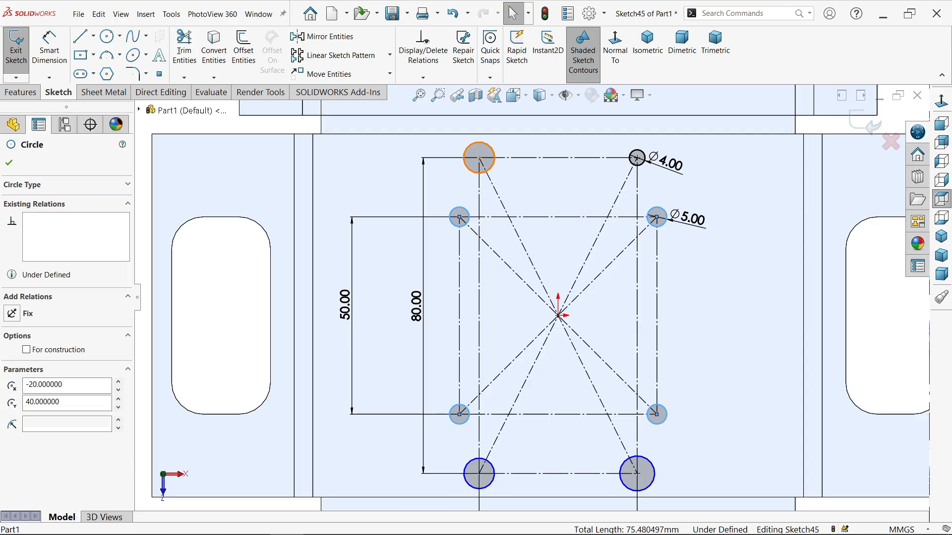
left_click(637, 159, "ctrl")
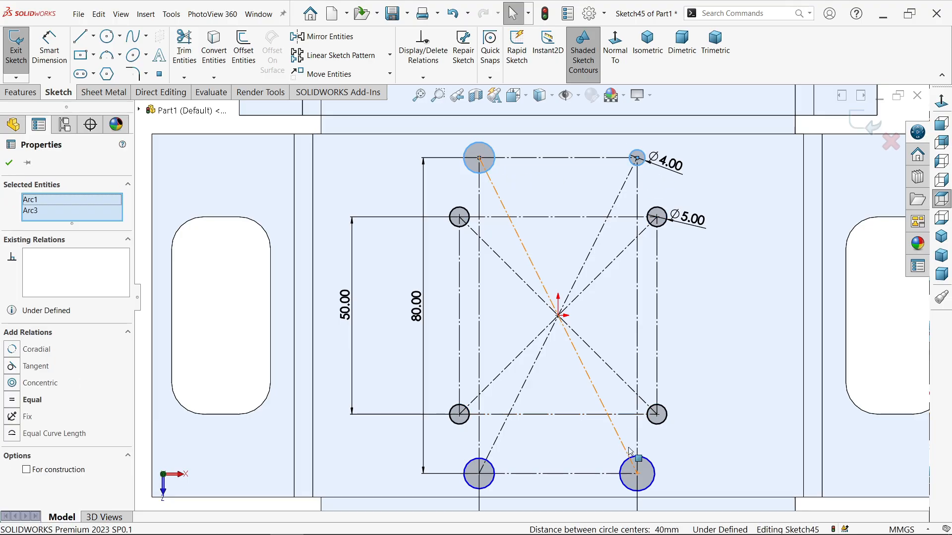
left_click(496, 475, "ctrl")
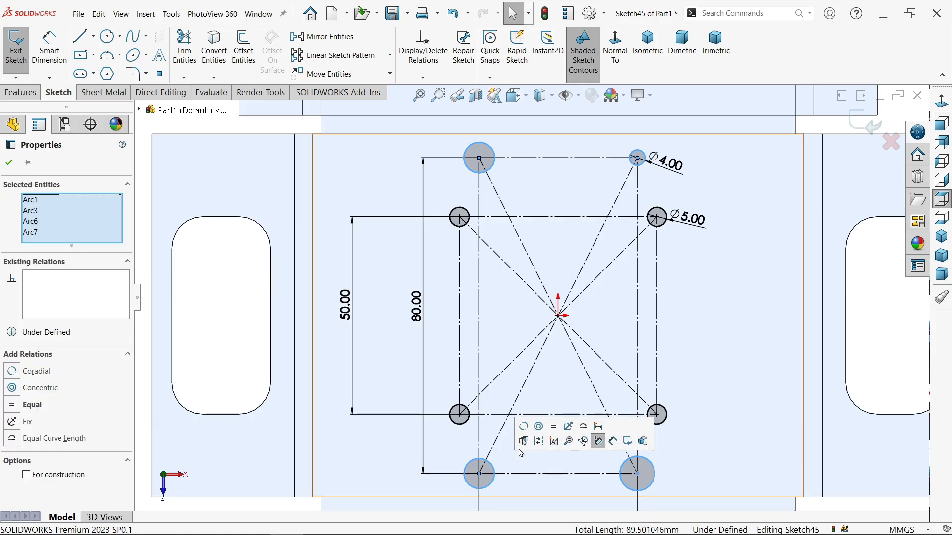
left_click(554, 427)
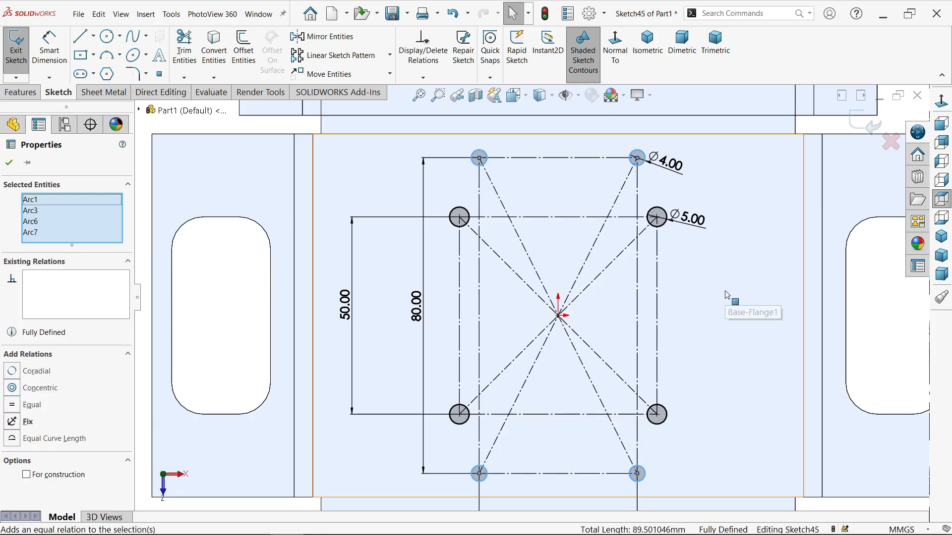
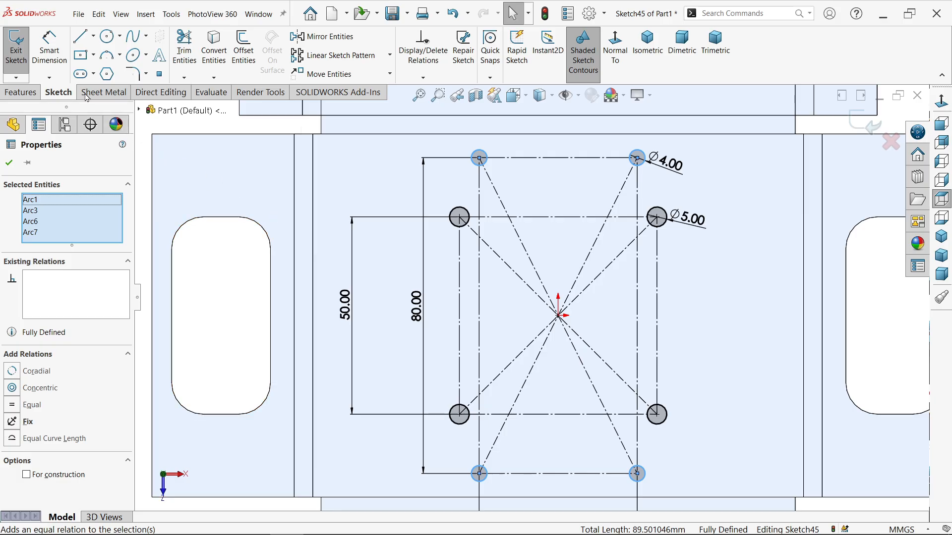
Add a center rectangle at the origin, 77 mm high and 108 mm wide, as construction geometry.
left_click(83, 56)
scroll(548, 310, "up", 4)
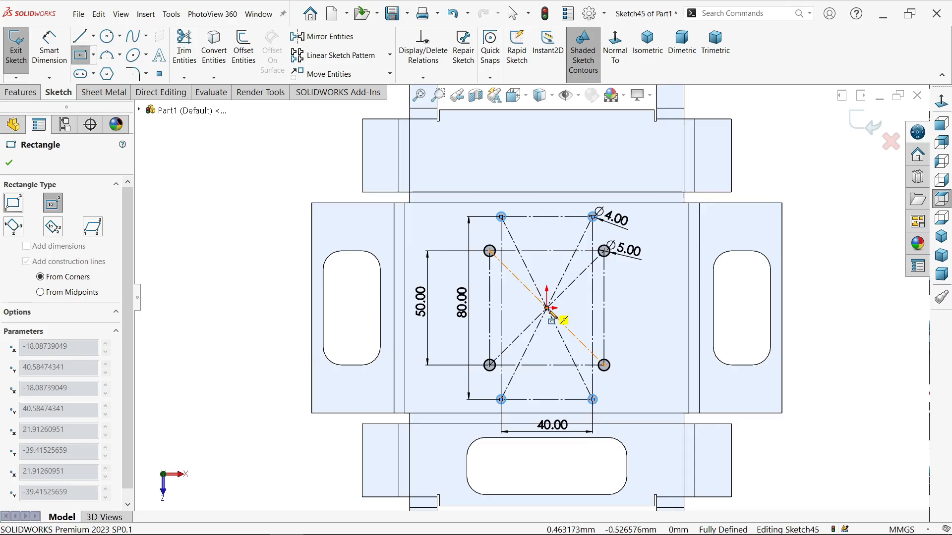
left_click(547, 308)
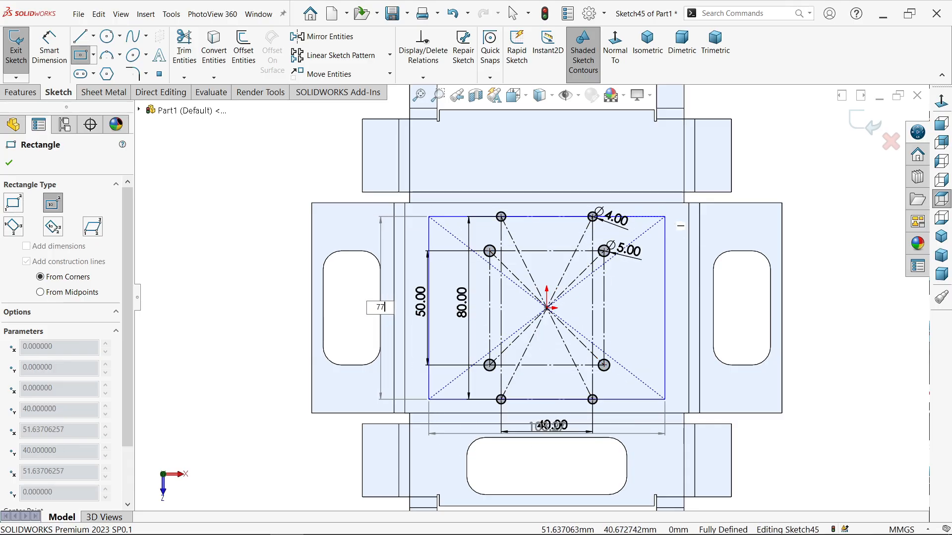
key("Tab")
type("10")
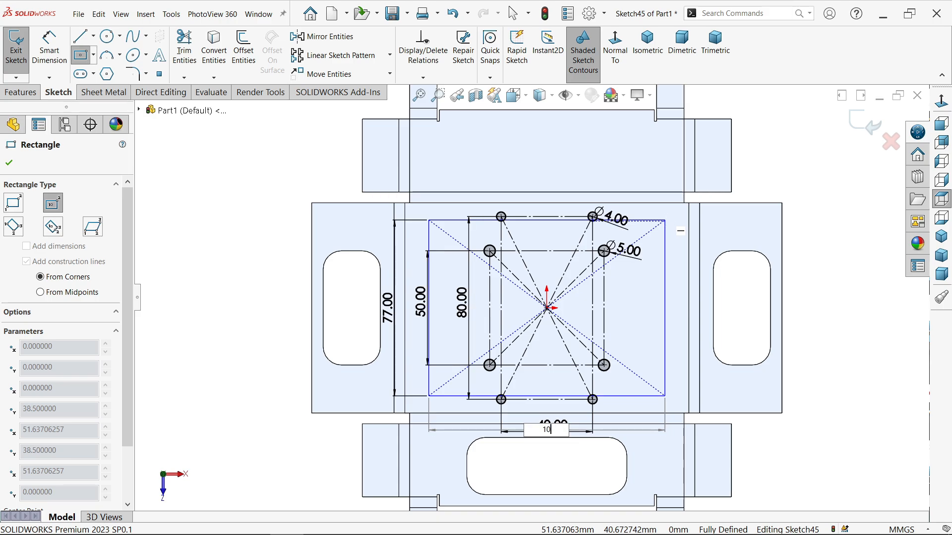
type("8")
key("Return")
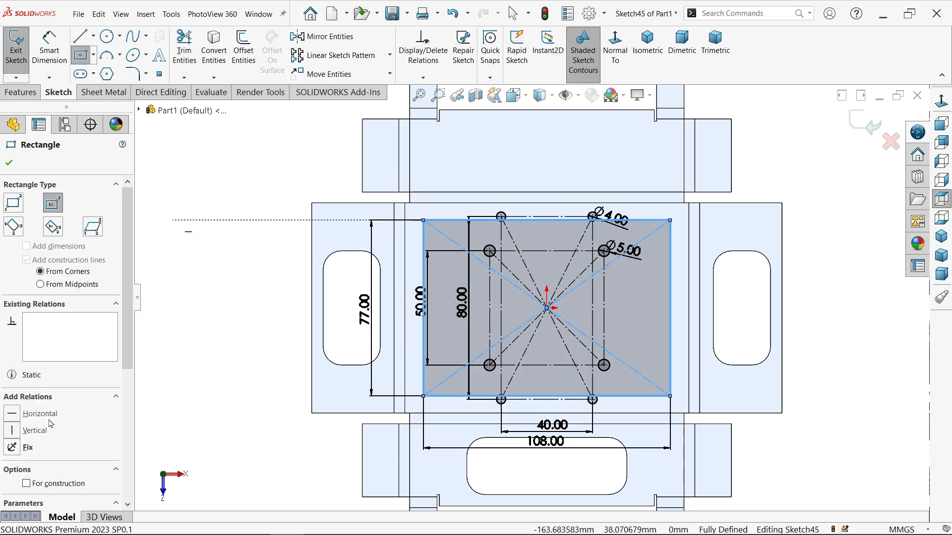
left_click(56, 488)
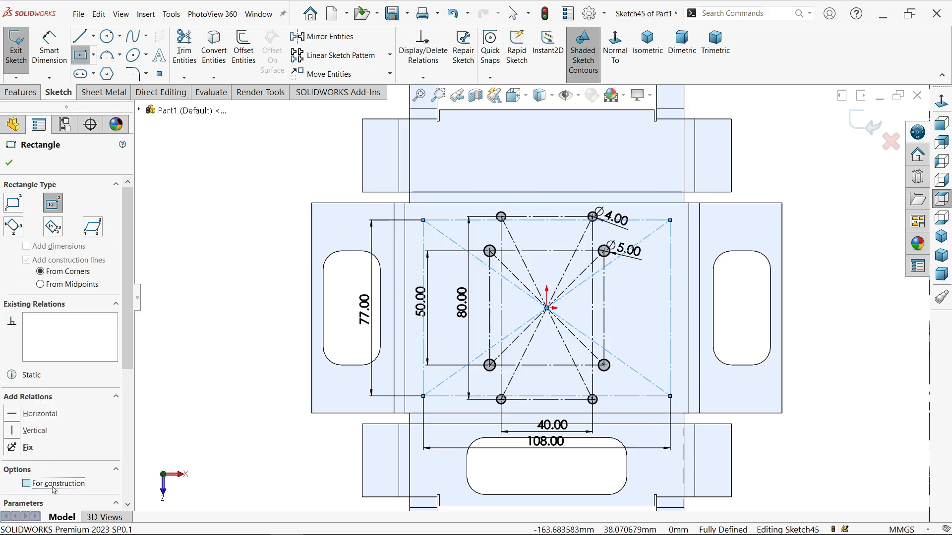
left_click(10, 165)
Draw circles on the four corners of the 108 by 77 mm rectangle, the lower two about 11 mm in diameter.
left_click(107, 37)
scroll(447, 220, "down", 5)
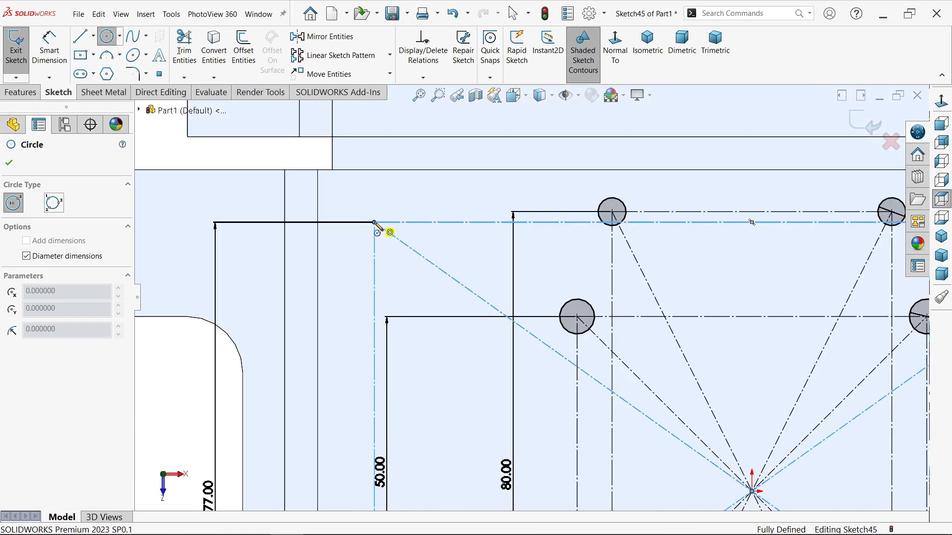
left_click_drag(374, 222, 403, 218)
scroll(531, 298, "up", 4)
left_click_drag(771, 267, 791, 270)
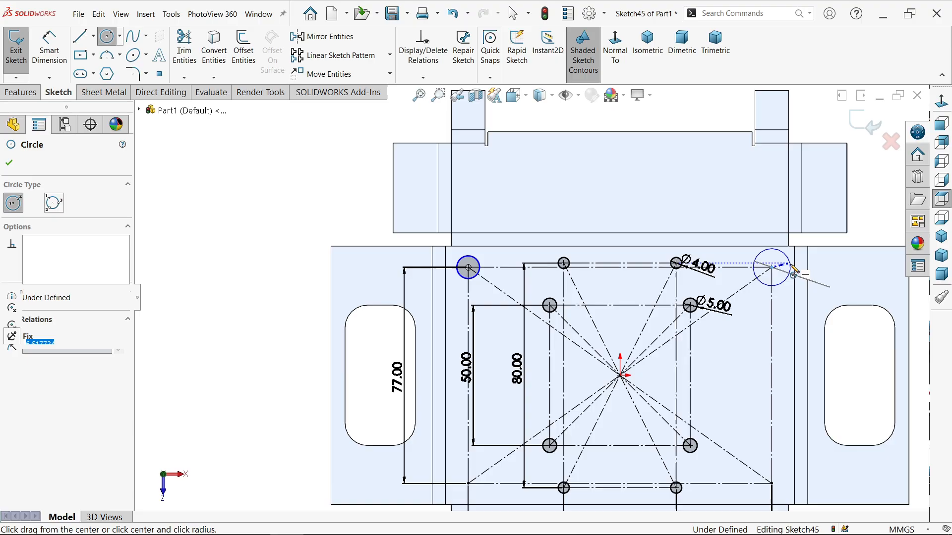
scroll(719, 355, "up", 3)
scroll(632, 408, "down", 4)
left_click_drag(642, 326, 657, 339)
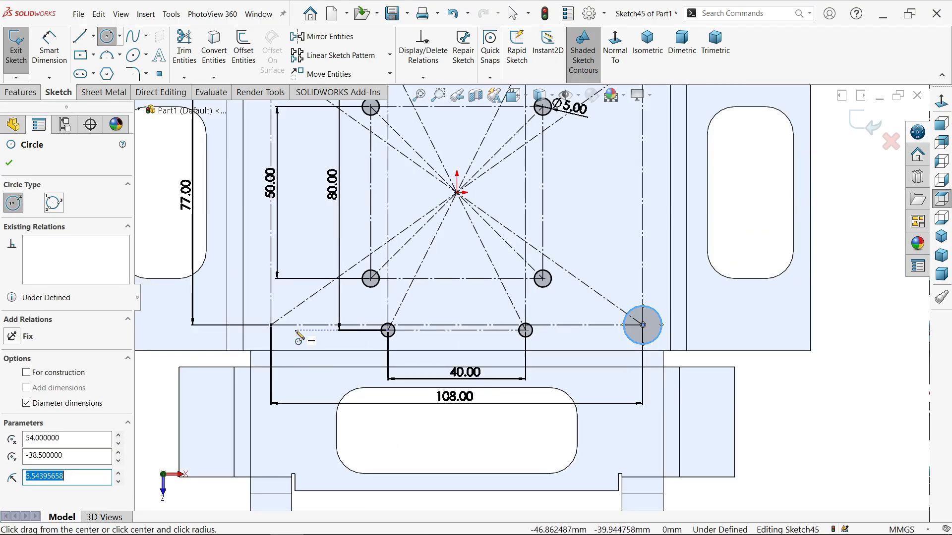
left_click_drag(270, 325, 281, 350)
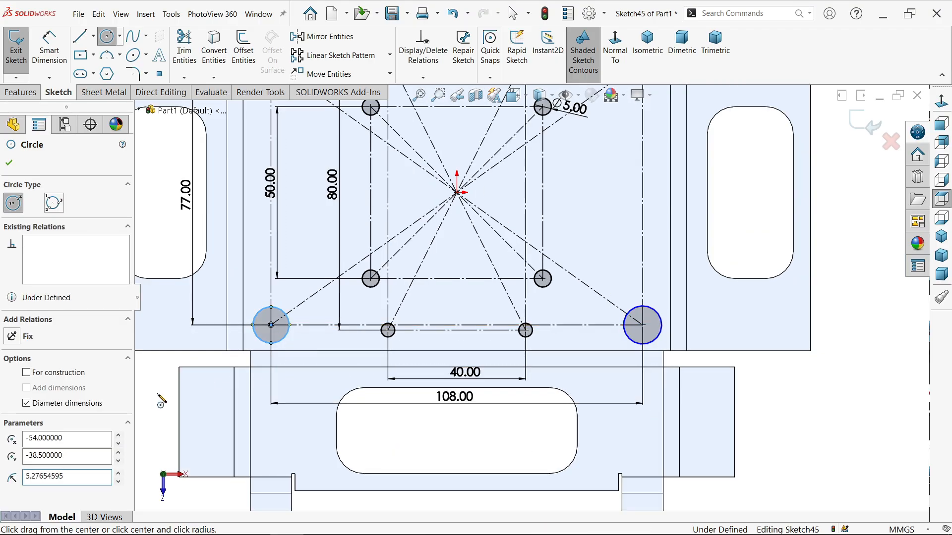
right_click(159, 355)
left_click(189, 399)
Apply an Equal relation to the four circles on the corners of the 108 by 77 mm rectangle, together with a 4 mm circle.
left_click(288, 336)
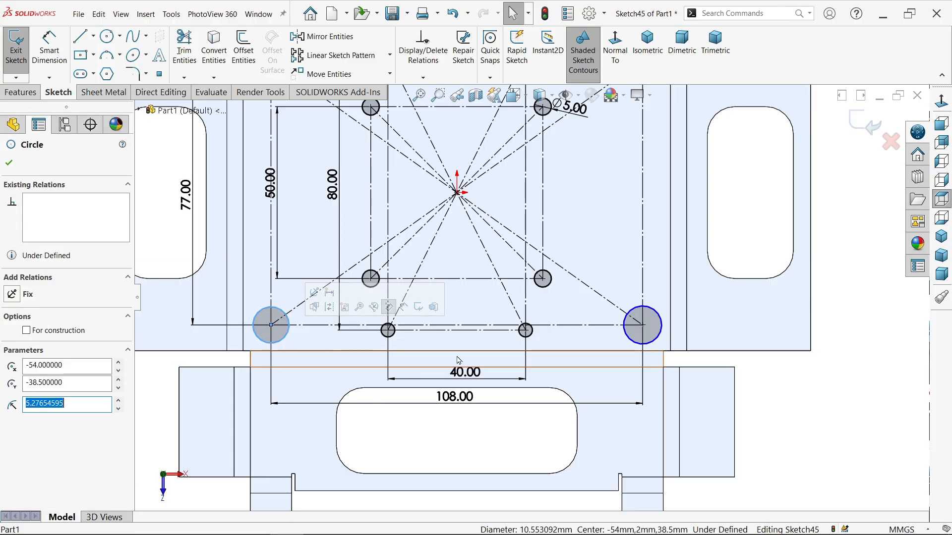
left_click(650, 349, "ctrl")
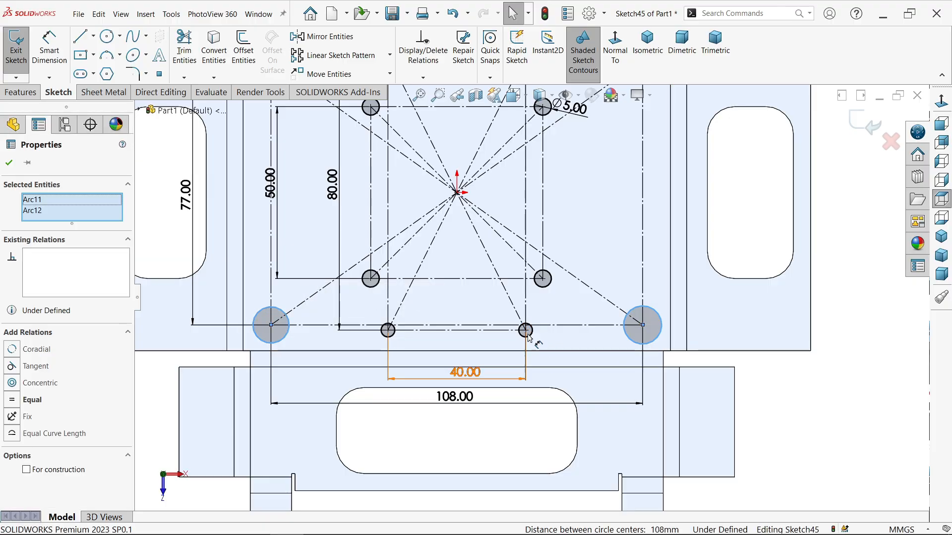
left_click(528, 334, "ctrl")
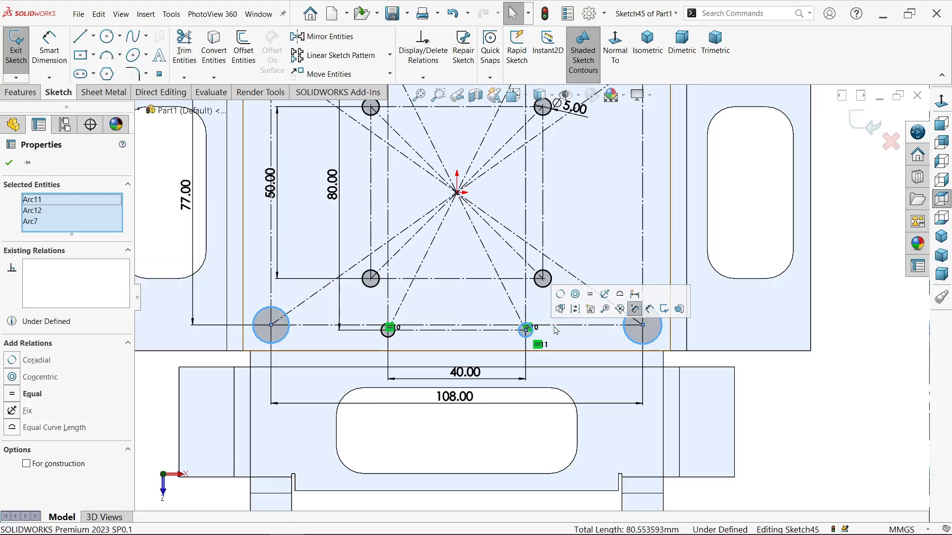
key("f")
scroll(502, 170, "down", 5)
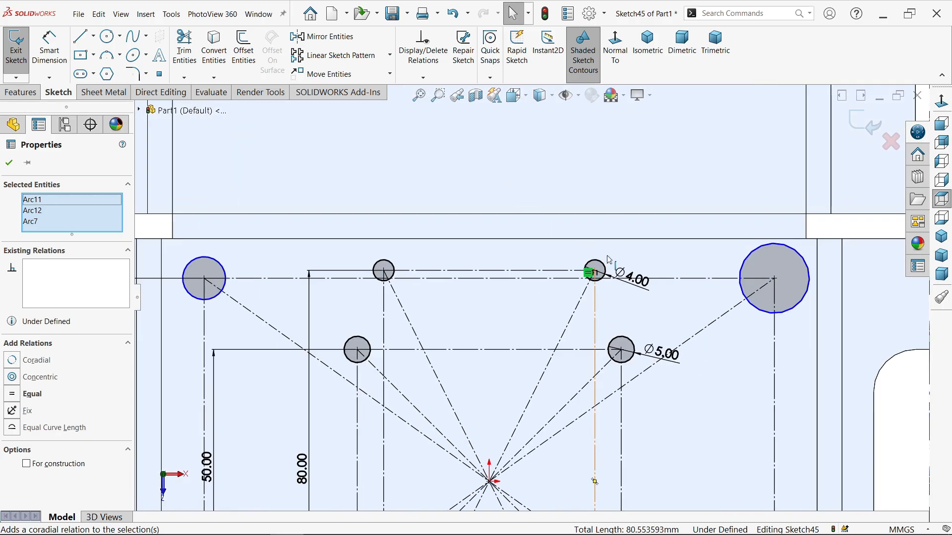
left_click(747, 269, "ctrl")
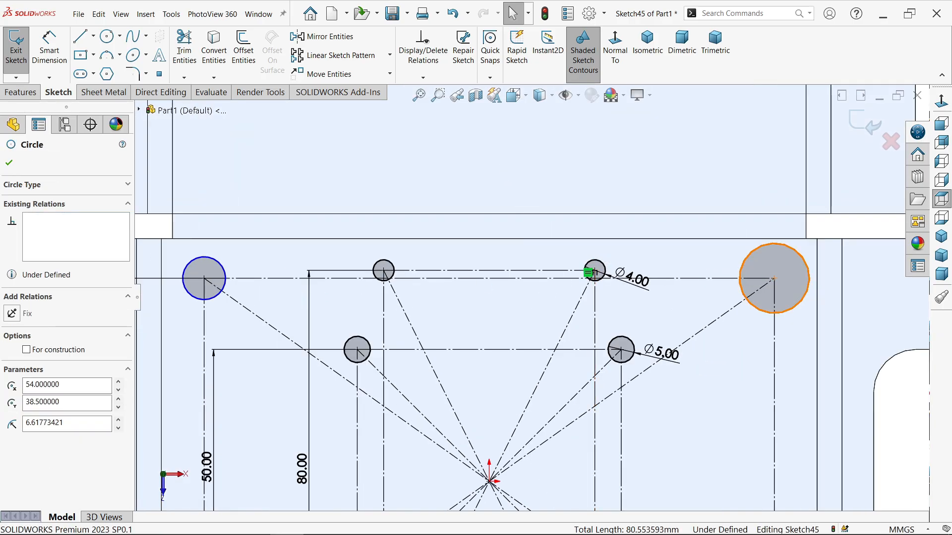
left_click(226, 275, "ctrl")
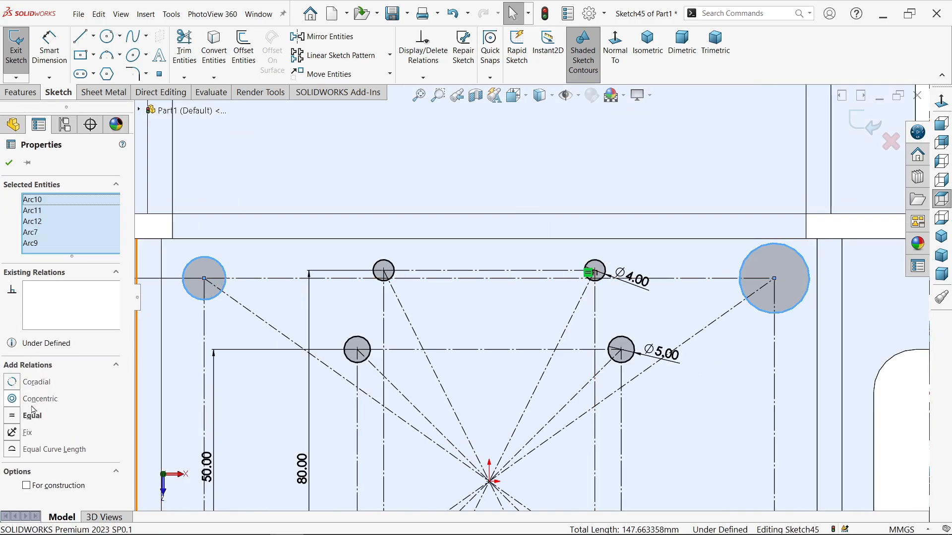
left_click(15, 418)
scroll(516, 319, "up", 5)
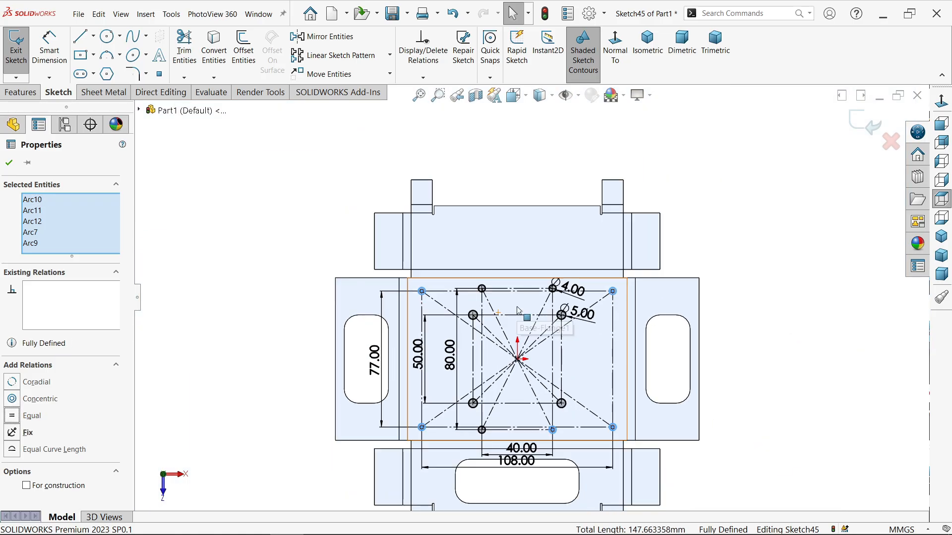
left_click(802, 318)
scroll(568, 390, "down", 2)
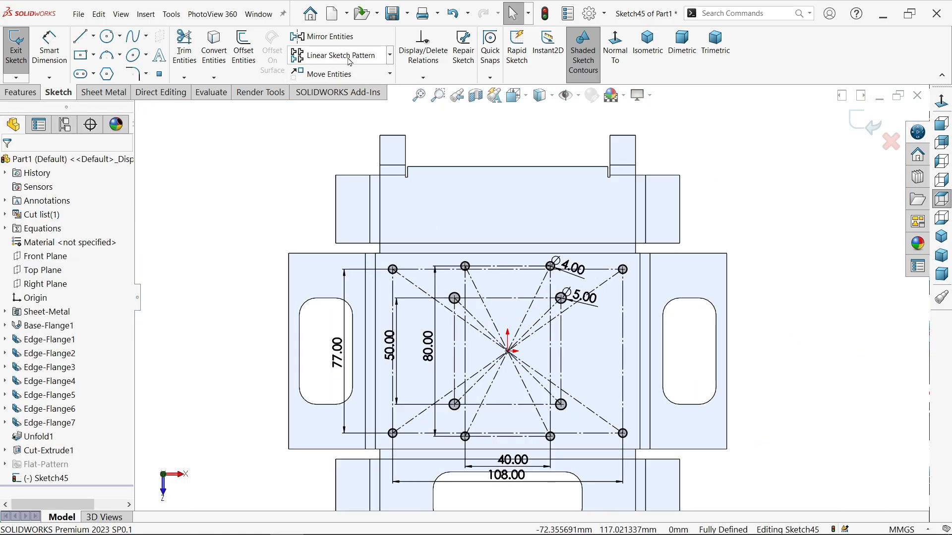
Cut the sketched hole pattern through the base with an extruded normal cut linked to the sheet thickness.
left_click(107, 94)
left_click(448, 36)
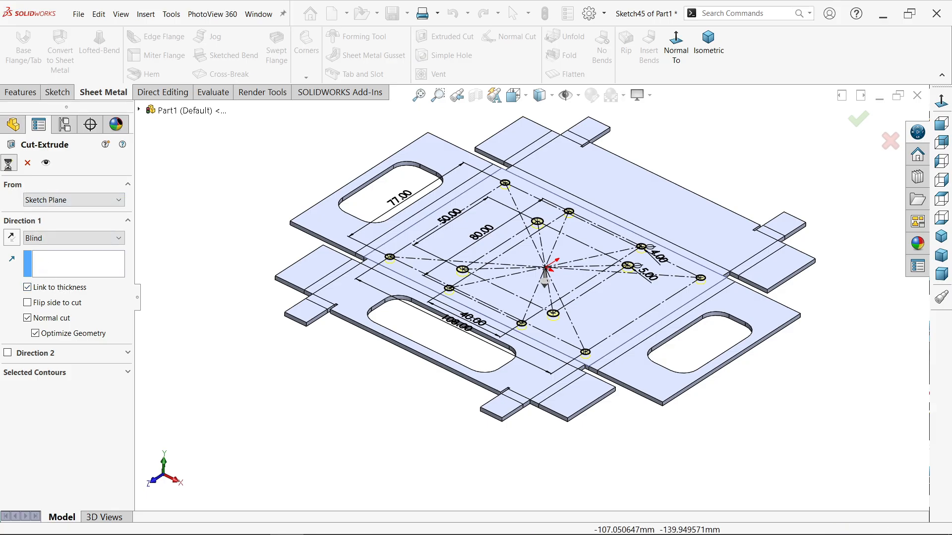
left_click(9, 166)
left_click(182, 342)
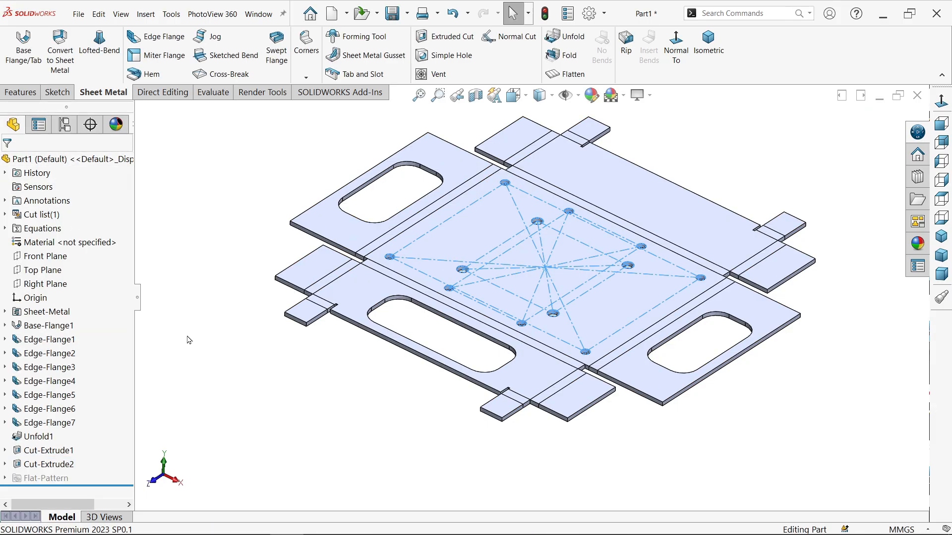
mouse_move(213, 359)
middle_mouse_down()
mouse_move(211, 411)
mouse_move(219, 410)
mouse_move(218, 367)
middle_mouse_up()
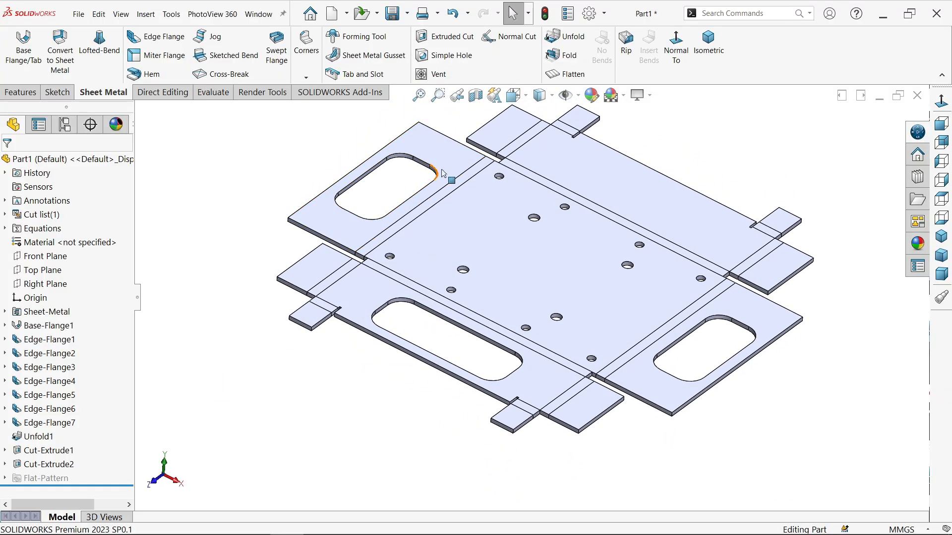
Fold all collected bends back up with the base face fixed, and set the isometric view.
left_click(566, 57)
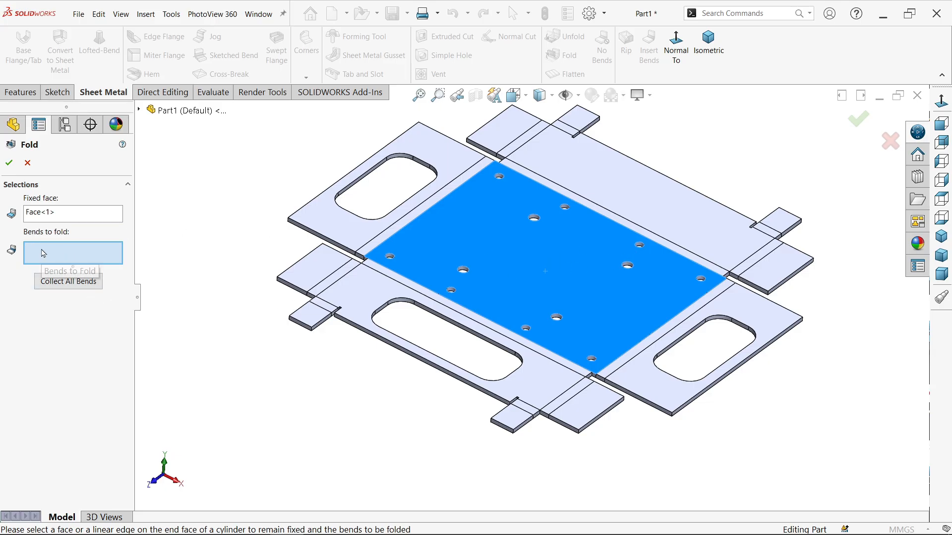
scroll(545, 317, "down", 2)
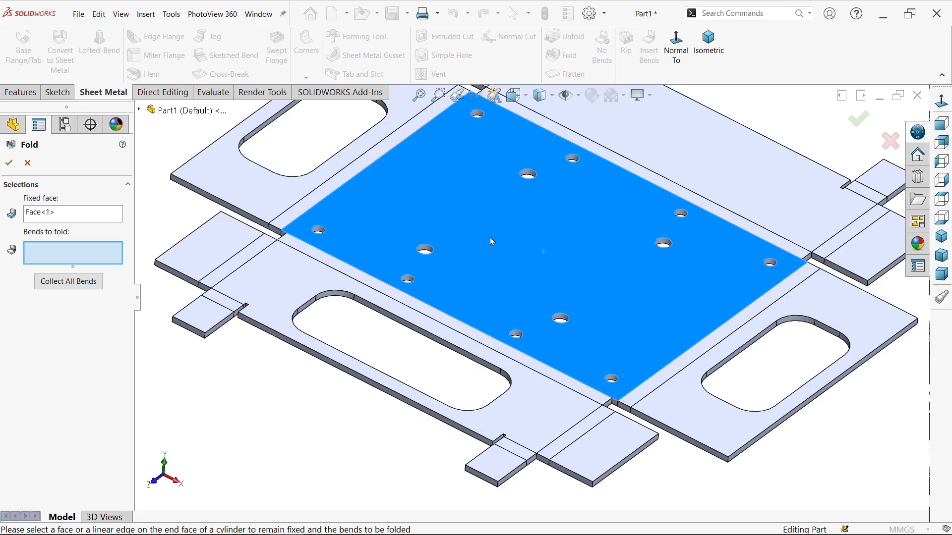
left_click(75, 285)
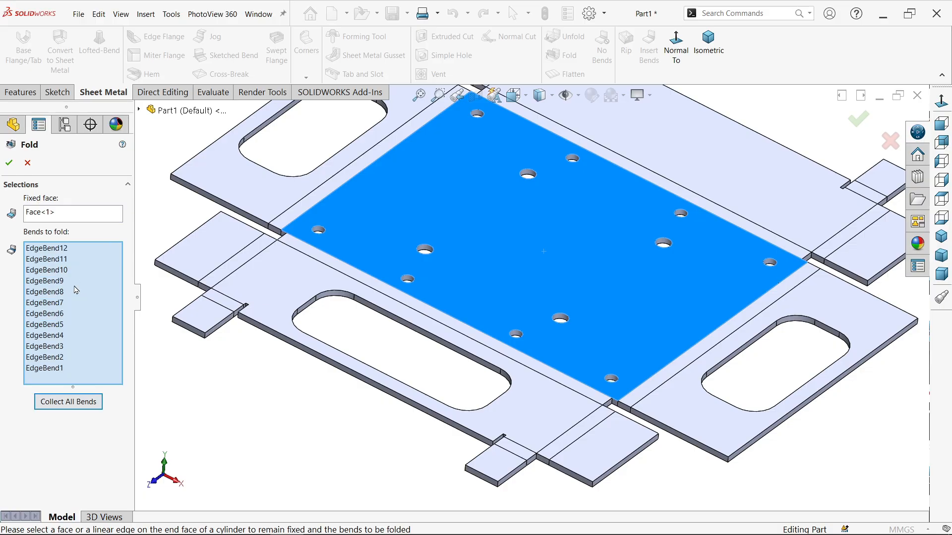
left_click(7, 161)
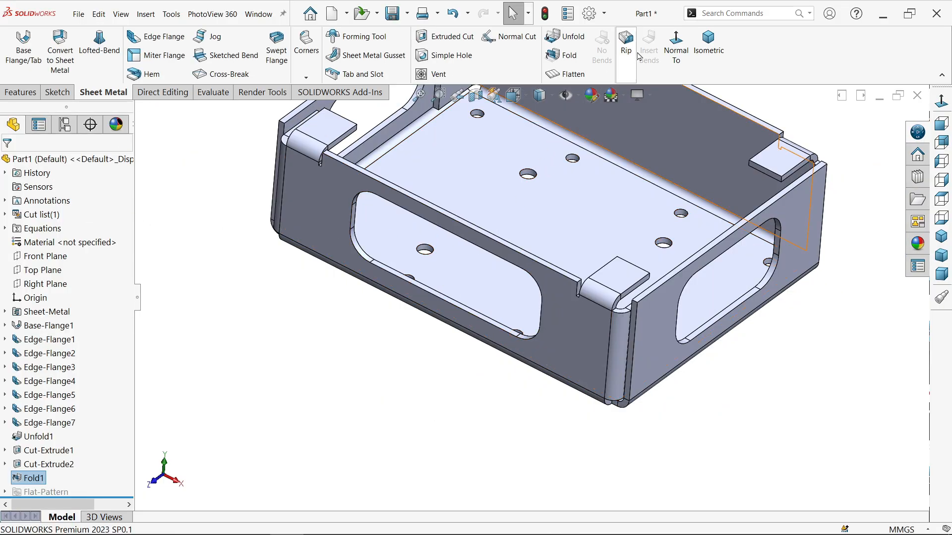
left_click(708, 44)
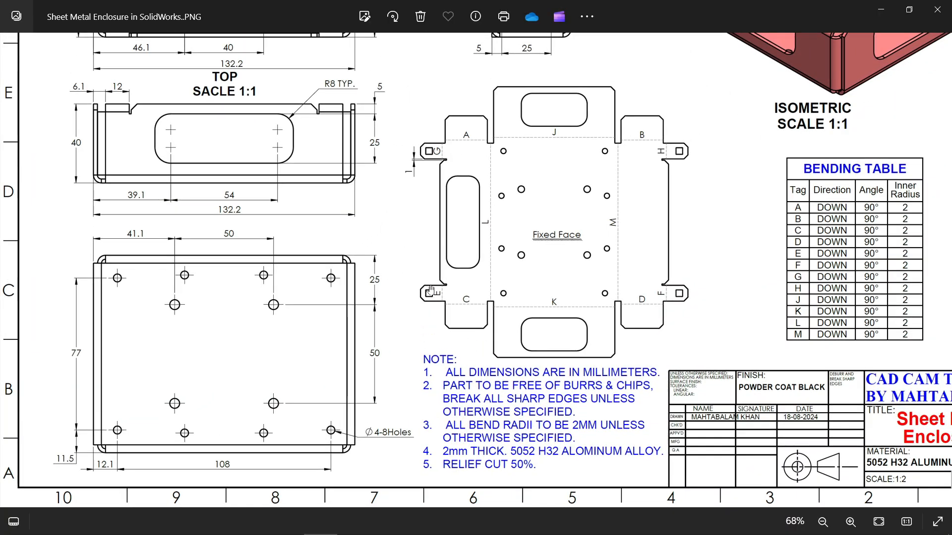
Examine the flange and tab corners in the enclosure drawing's top, front and flat-pattern views, and return to SOLIDWORKS.
scroll(357, 214, "up", 3)
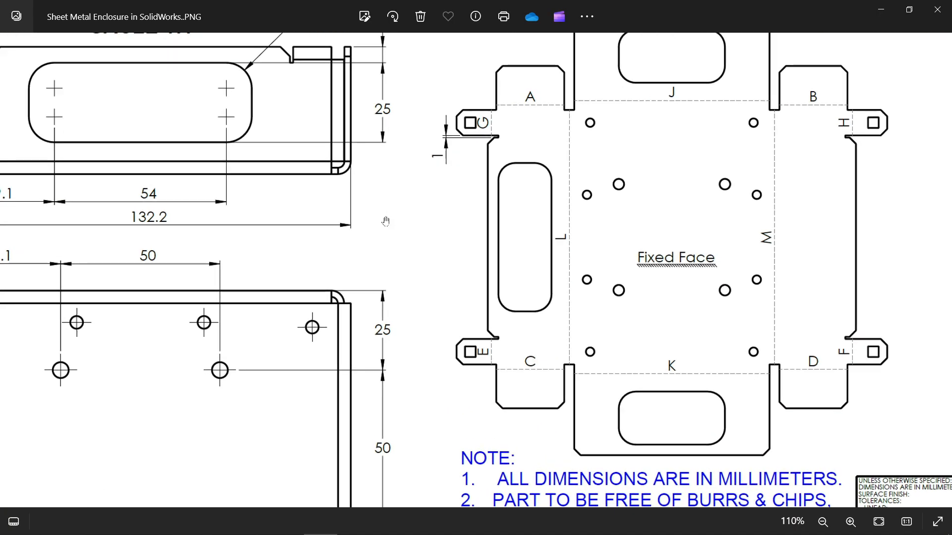
left_click_drag(386, 222, 405, 372)
left_click_drag(397, 217, 649, 397)
left_click_drag(665, 135, 627, 367)
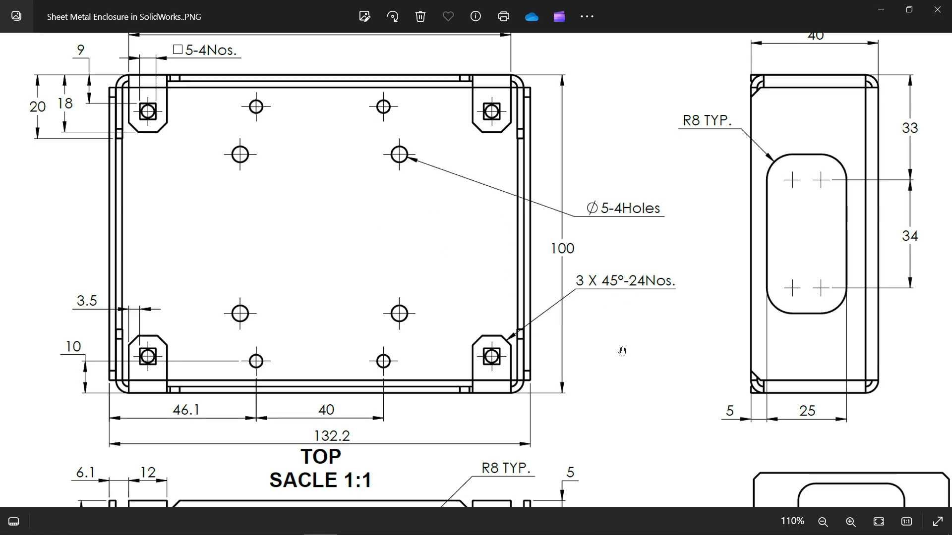
left_click_drag(623, 374, 631, 165)
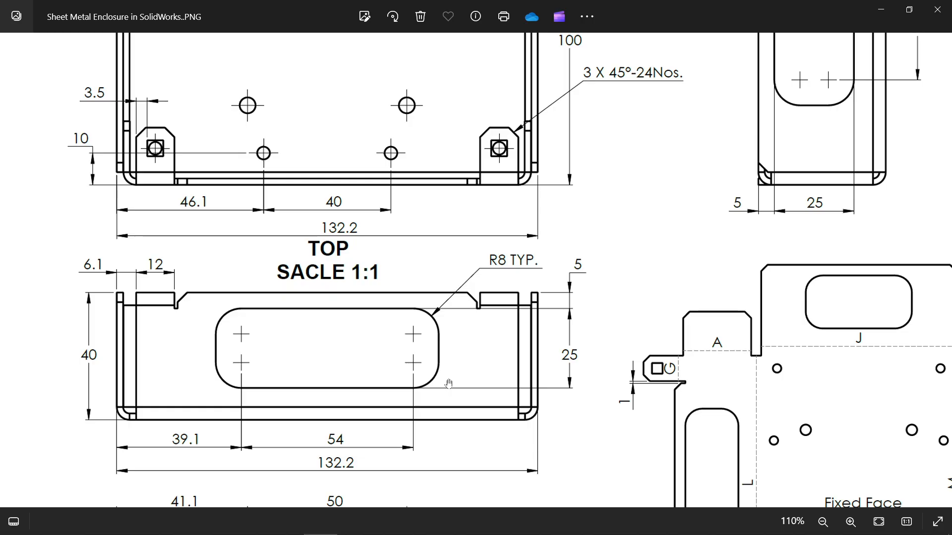
left_click_drag(456, 365, 476, 452)
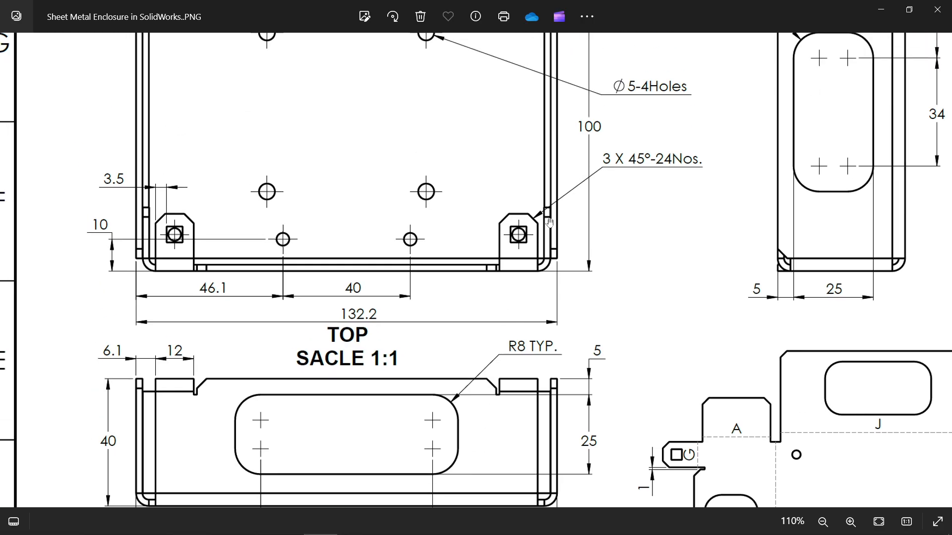
left_click_drag(560, 371, 565, 191)
mouse_move(536, 387)
left_mouse_down()
mouse_move(520, 230)
mouse_move(452, 470)
left_mouse_up()
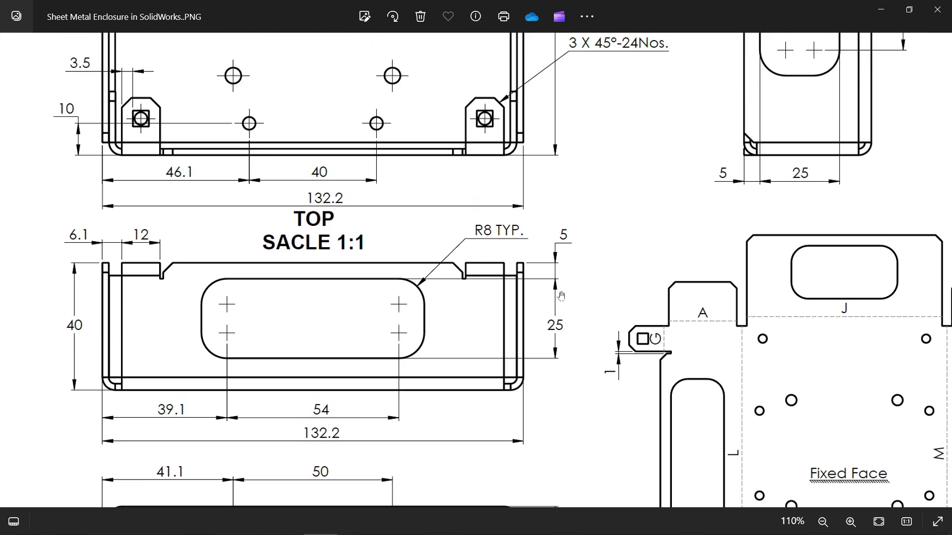
mouse_move(542, 382)
left_mouse_down()
mouse_move(454, 300)
mouse_move(255, 195)
left_mouse_up()
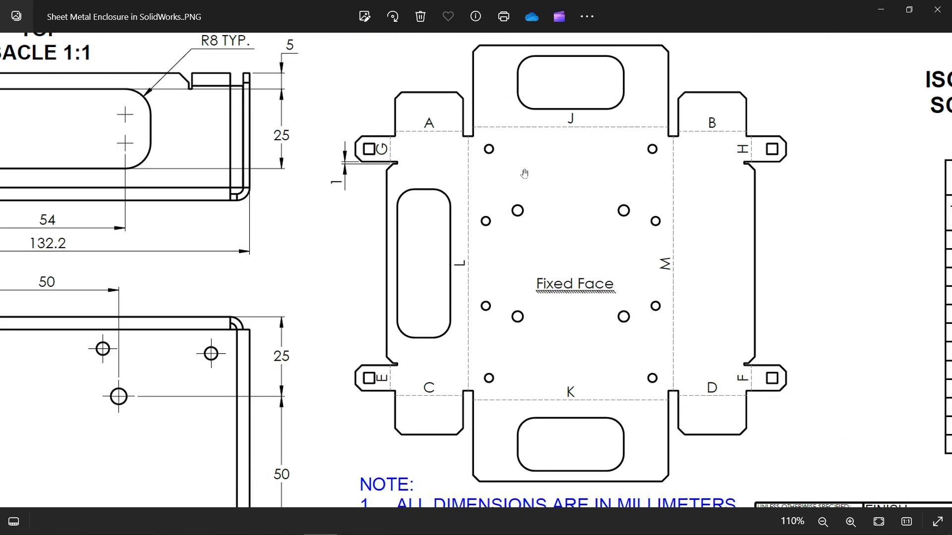
left_click_drag(505, 177, 479, 224)
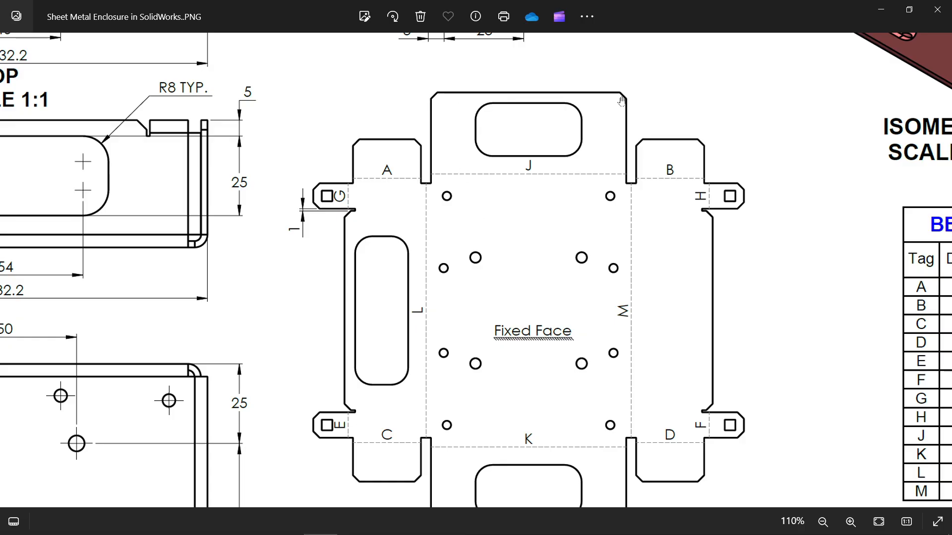
left_click_drag(604, 297, 592, 202)
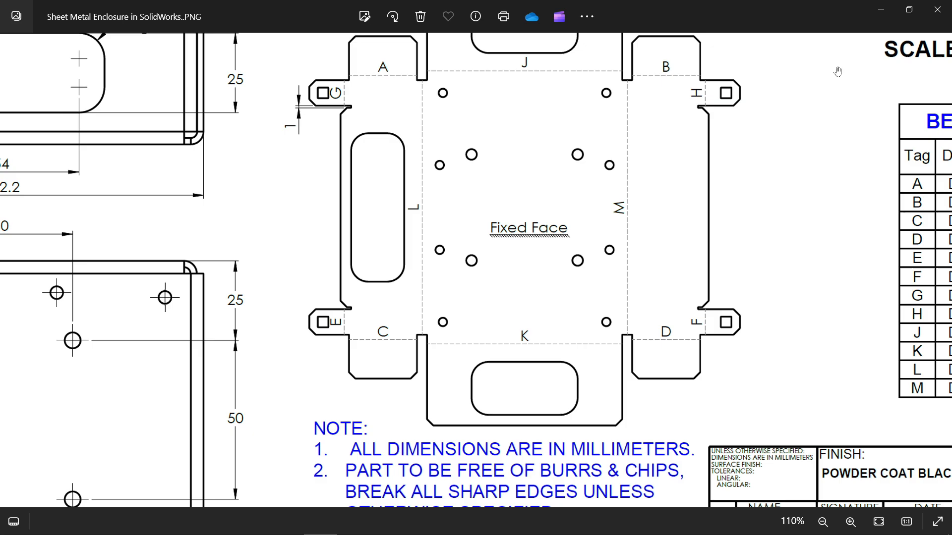
left_click(884, 11)
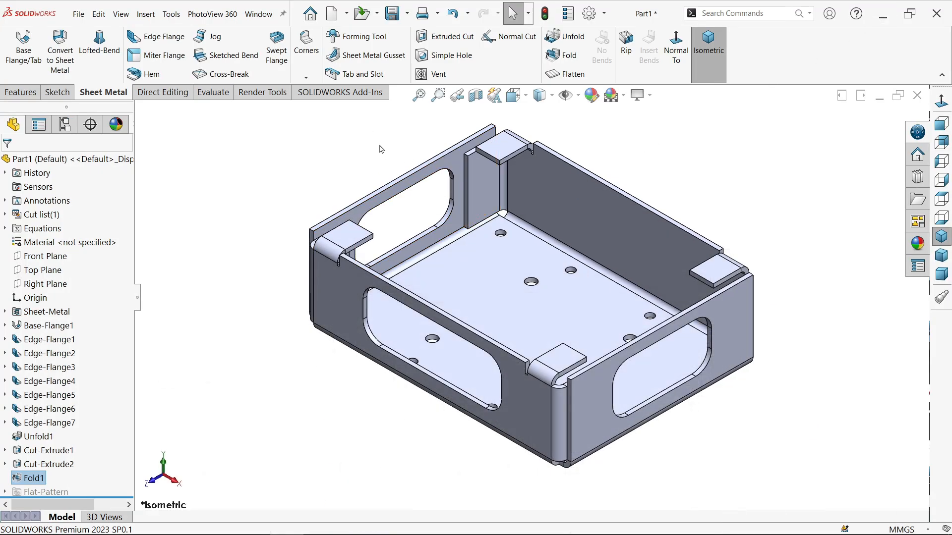
Set up a chamfer-type Break Corner of 3 mm on the rear-corner tab, the short flange beside it and the adjacent slotted end wall.
left_click(306, 78)
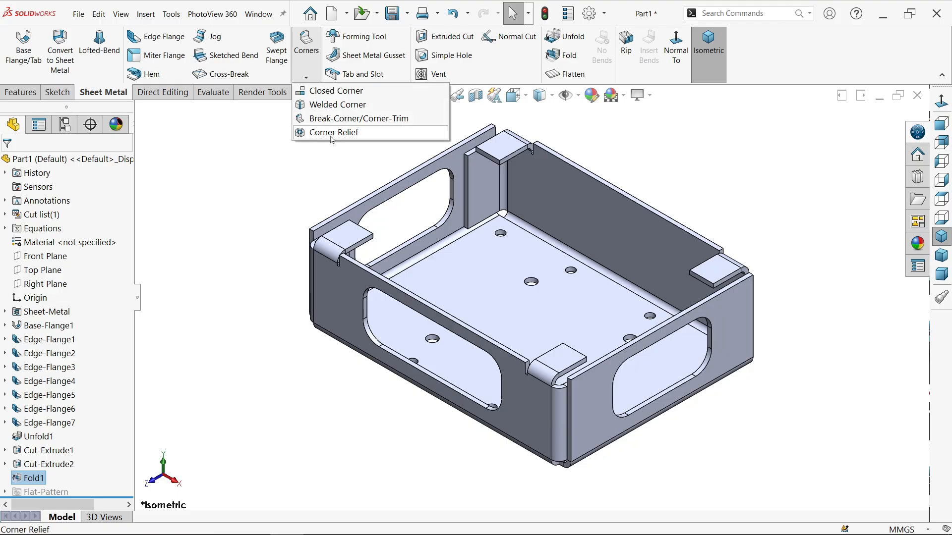
left_click(350, 119)
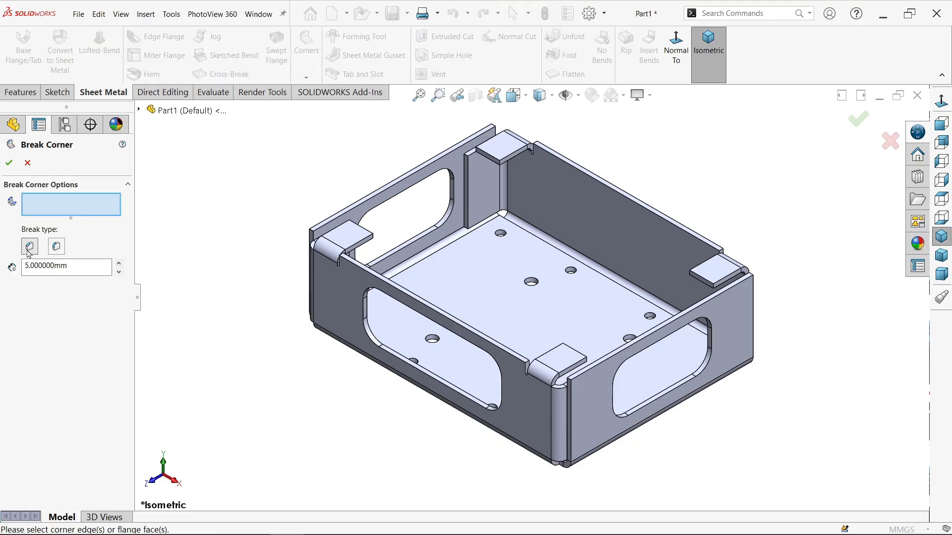
left_click(30, 246)
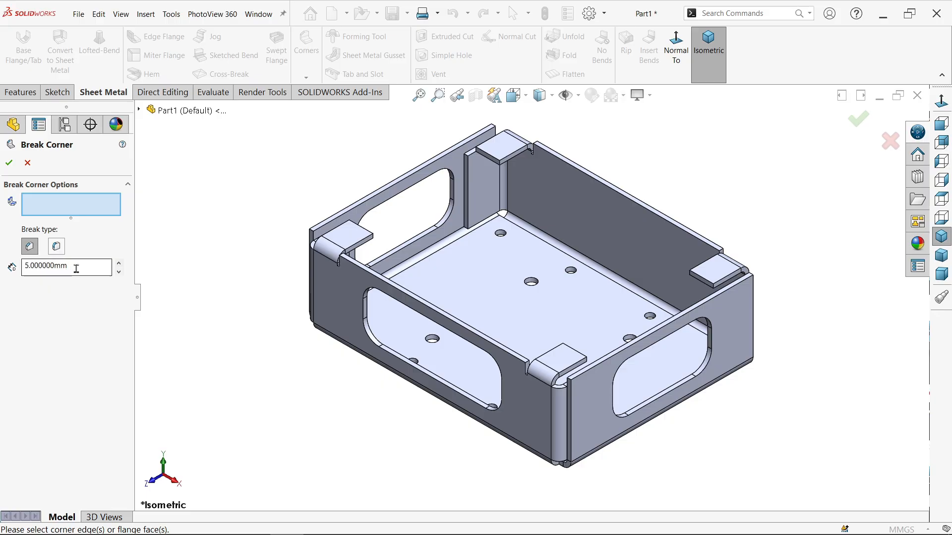
type("3")
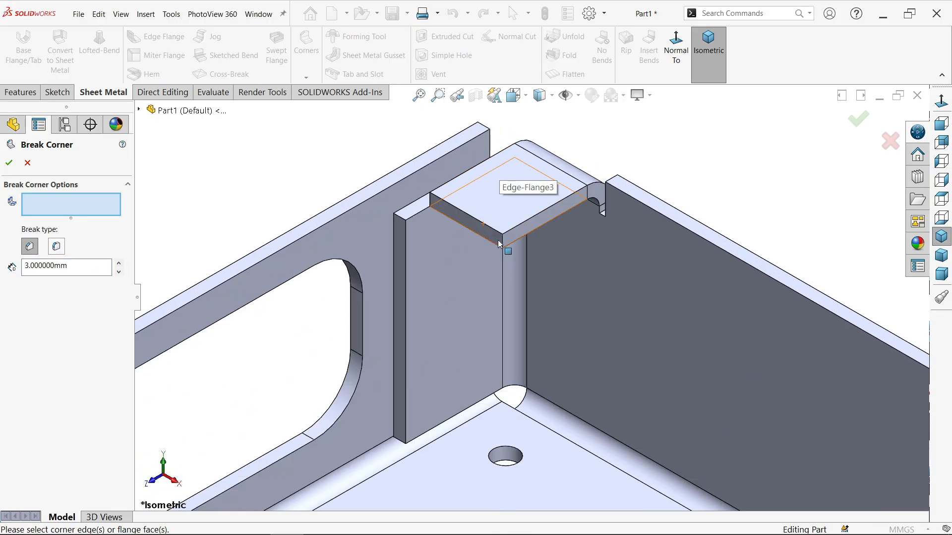
left_click(470, 224)
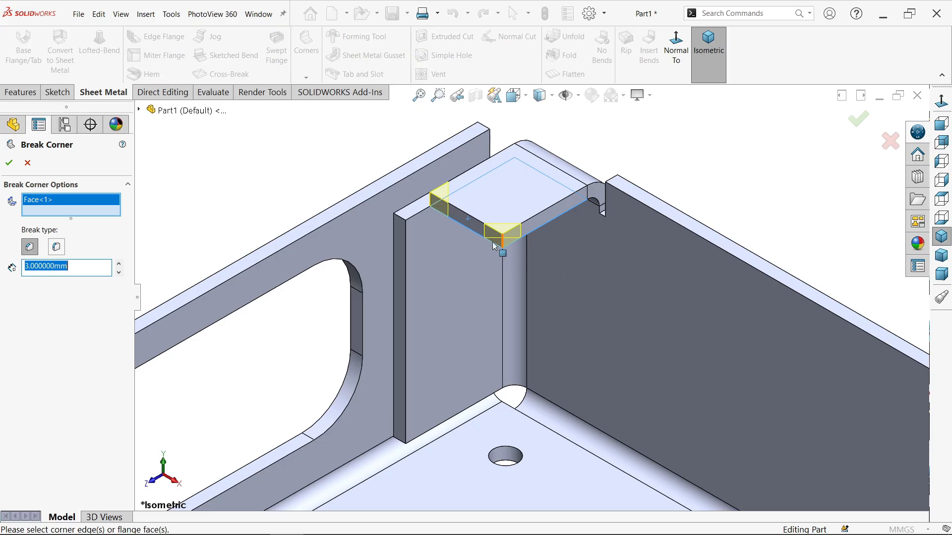
left_click(399, 267)
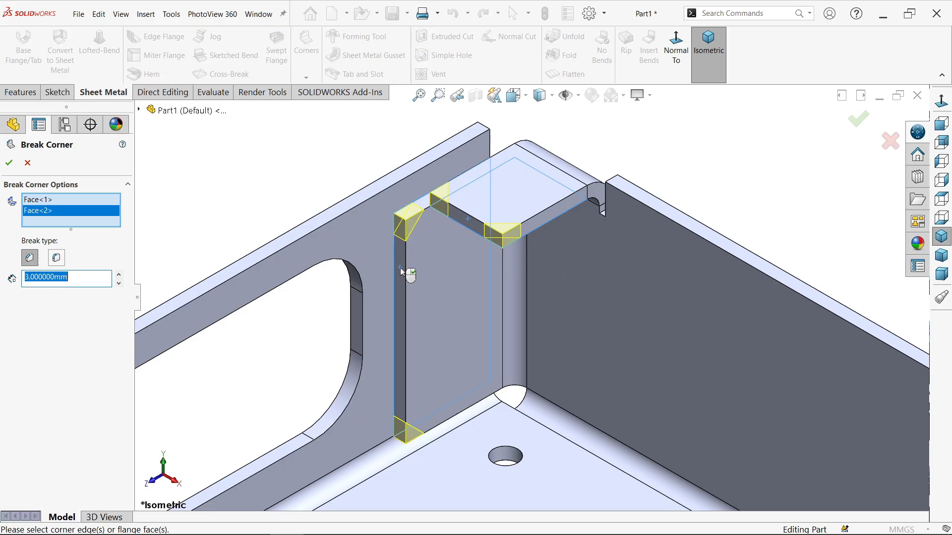
left_click(344, 208)
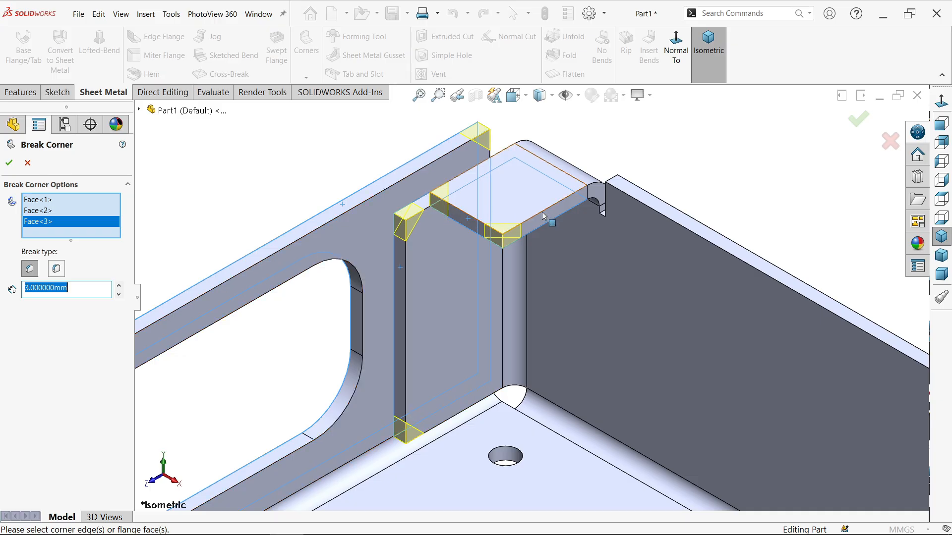
Add the unslotted long wall and the tab at its far end to the 3 mm corner break.
scroll(570, 230, "up", 4)
scroll(570, 230, "down", 3)
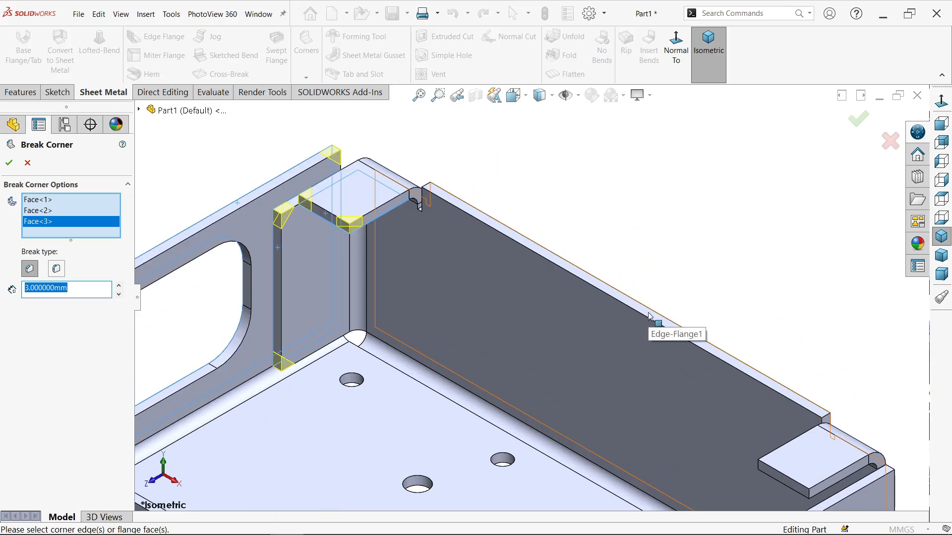
left_click(533, 252)
scroll(490, 233, "up", 4)
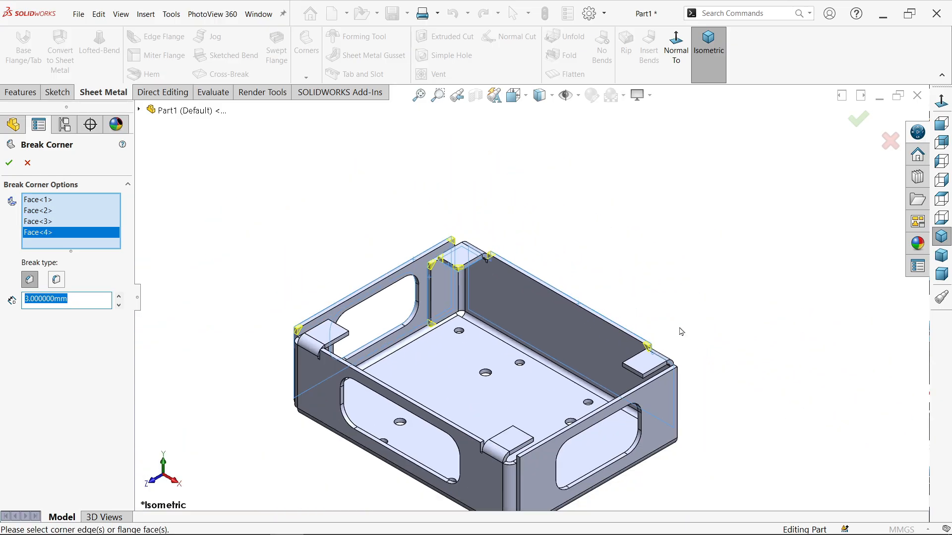
scroll(621, 359, "down", 4)
left_click(622, 325)
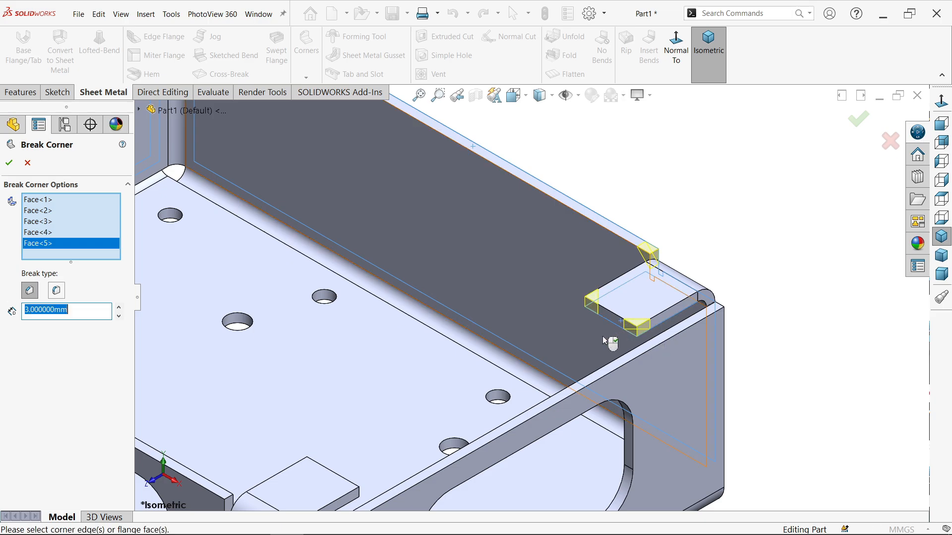
Add the near slotted end wall and the slotted long wall to the 3 mm corner break.
scroll(404, 387, "up", 4)
scroll(491, 374, "down", 4)
scroll(555, 323, "down", 2)
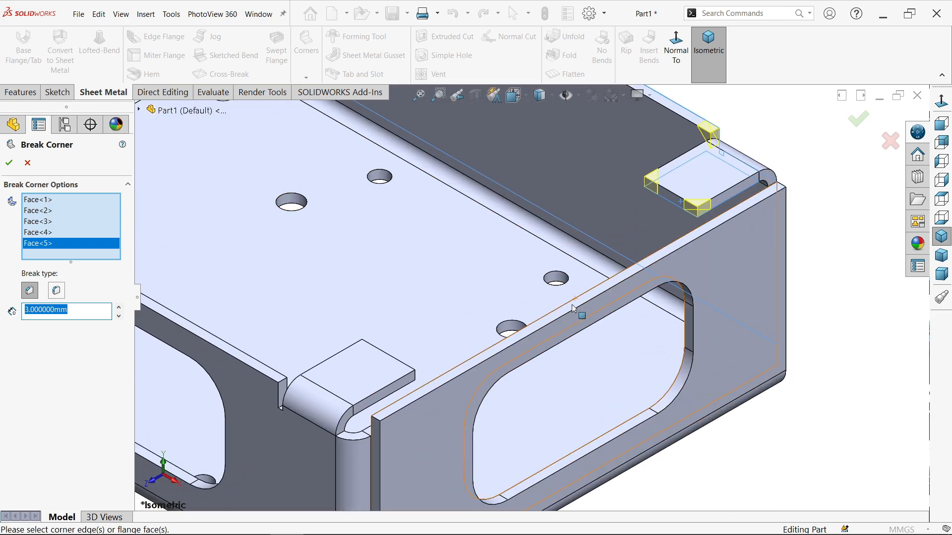
left_click(539, 329)
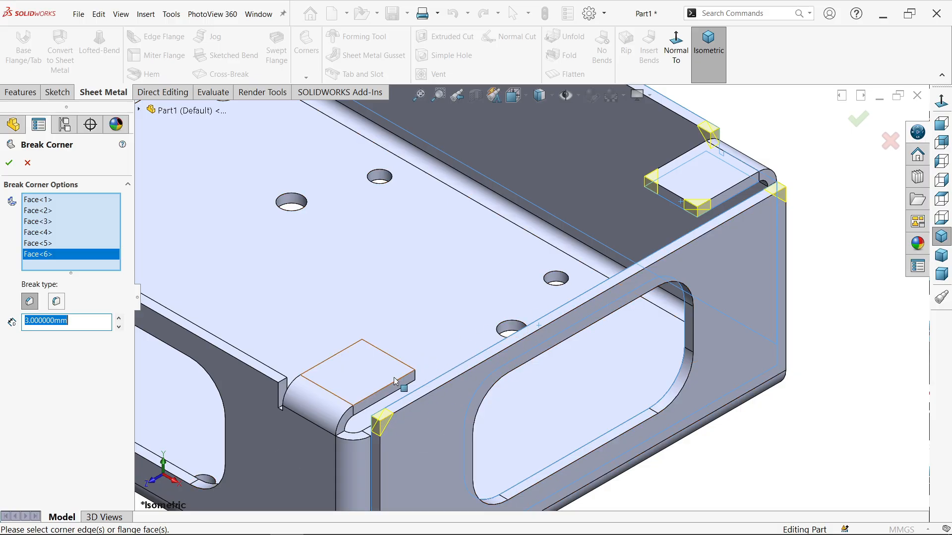
scroll(396, 381, "up", 4)
scroll(398, 342, "down", 4)
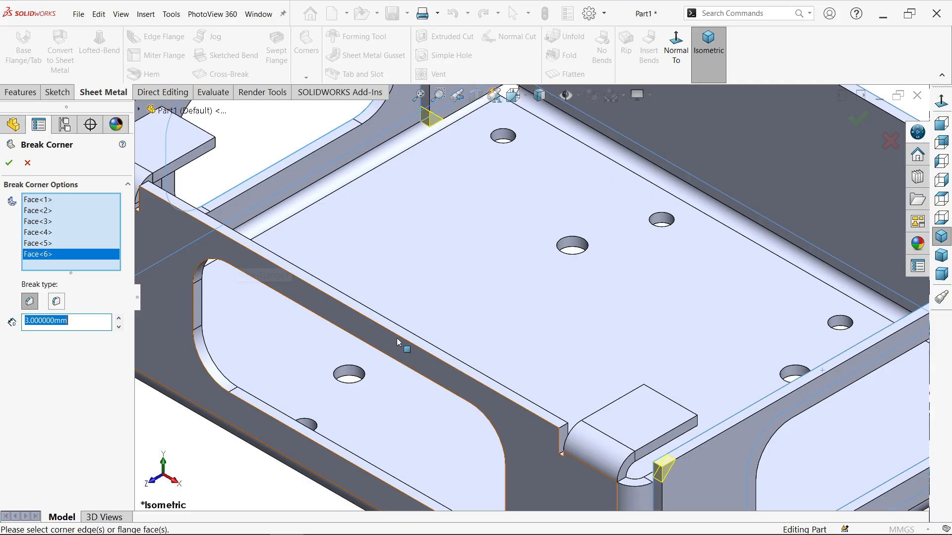
left_click(422, 346)
scroll(441, 331, "up", 2)
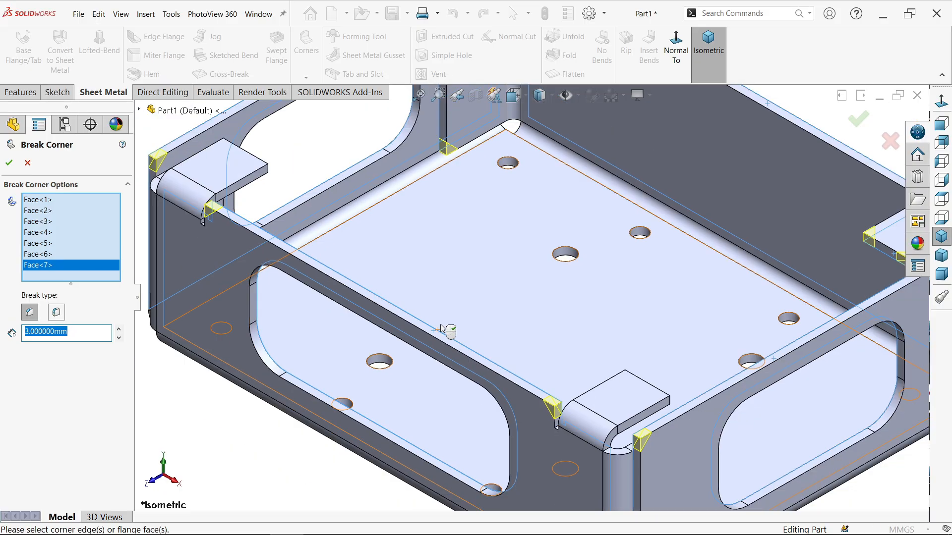
Add the short flange and the tab where the slotted long wall meets the near end wall to the 3 mm corner break.
scroll(441, 331, "up", 3)
scroll(363, 250, "down", 3)
scroll(689, 312, "up", 3)
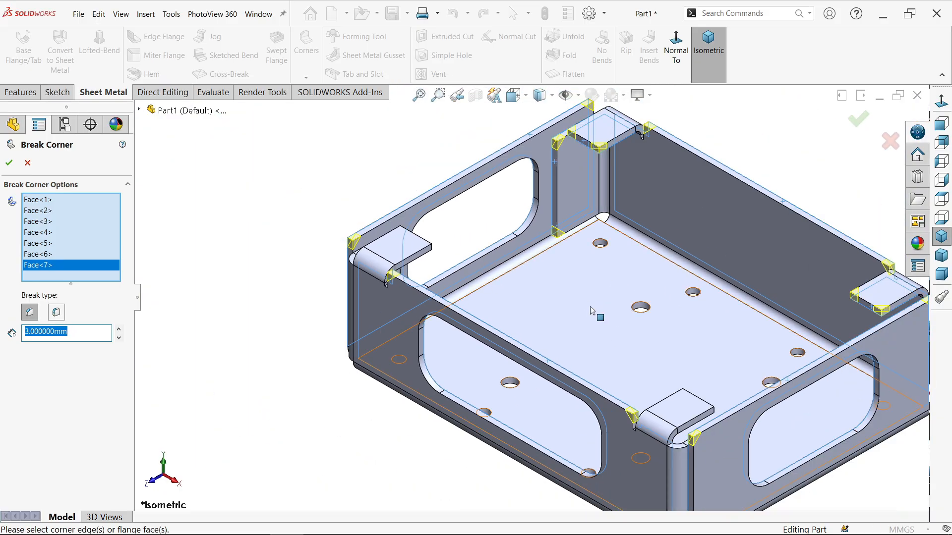
scroll(665, 338, "up", 2)
middle_click_drag(676, 340, 583, 348)
scroll(582, 347, "down", 2)
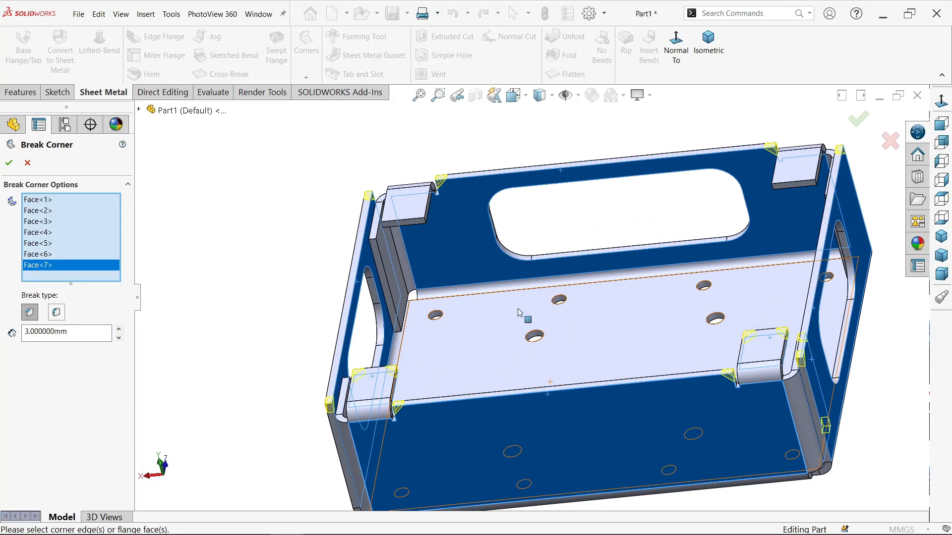
left_click(385, 291)
middle_click_drag(544, 310, 575, 287)
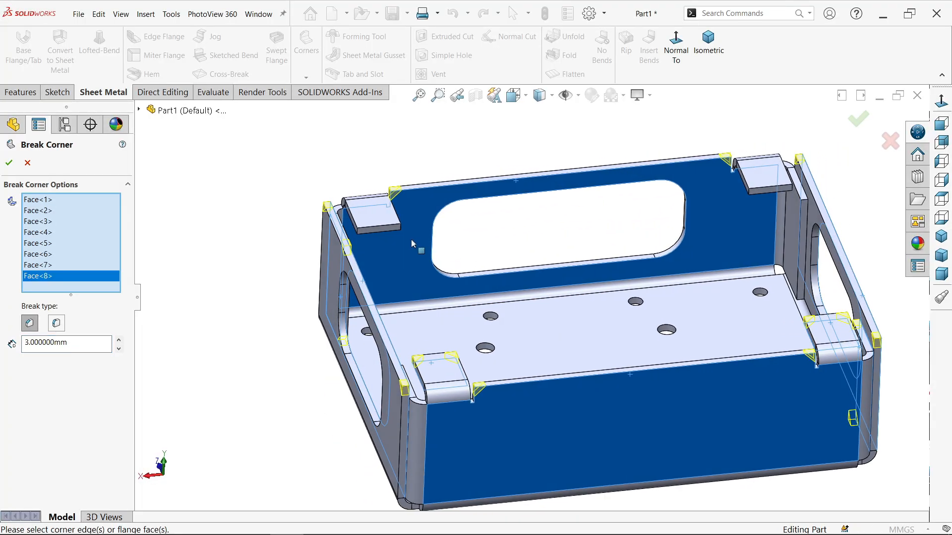
scroll(396, 236, "down", 2)
left_click(396, 236)
Add the short flange and the tab at the other end of the slotted long wall to the 3 mm corner break.
scroll(565, 260, "up", 3)
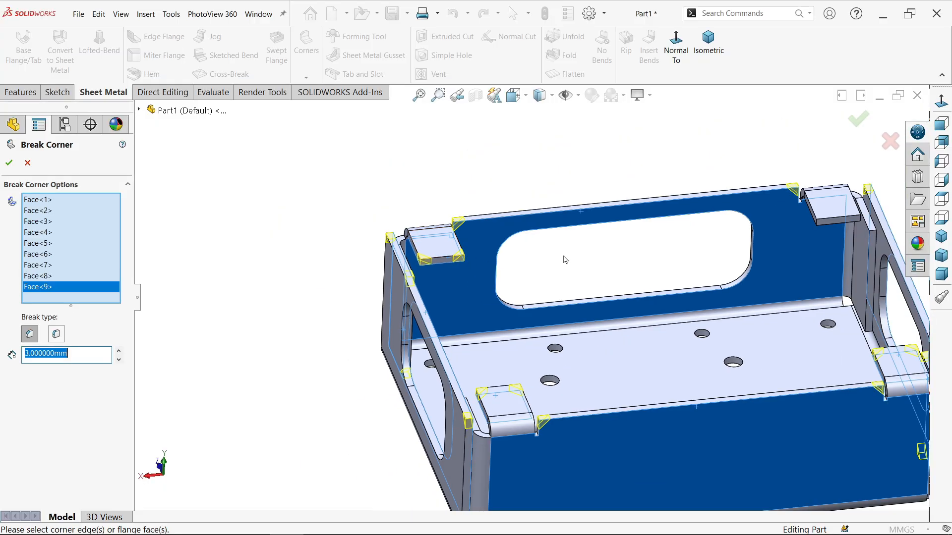
scroll(858, 235, "down", 3)
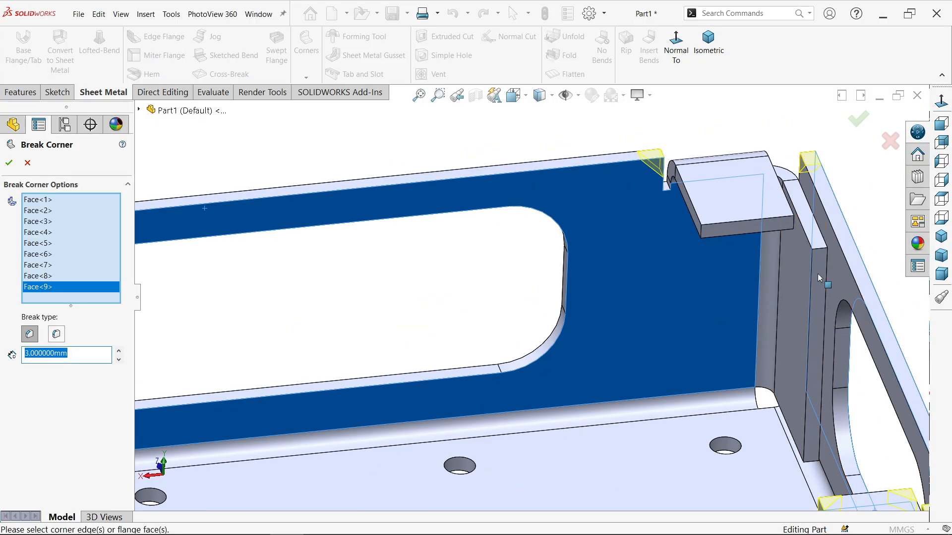
left_click(742, 234)
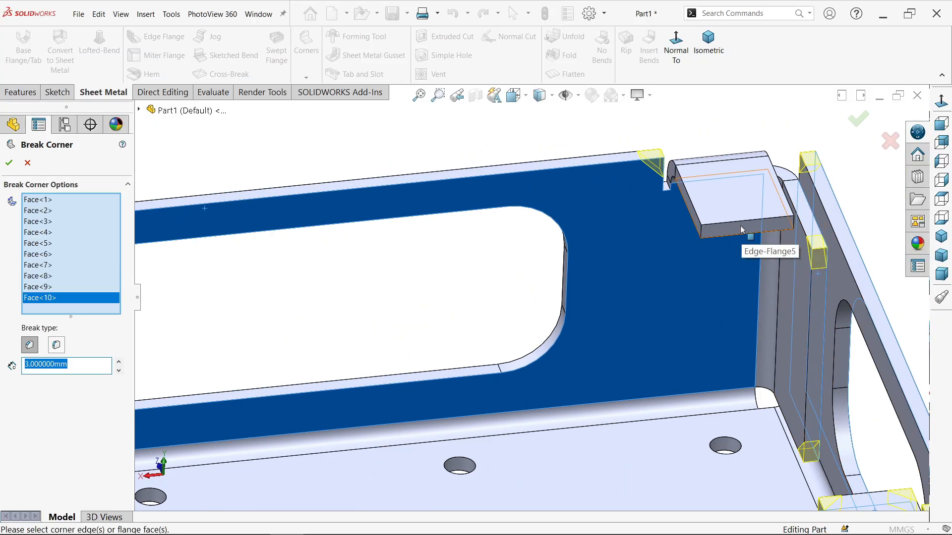
left_click(742, 230)
Add the last short flange, at the far end of the unslotted long wall, and apply the 3 mm Break Corner.
scroll(684, 292, "up", 5)
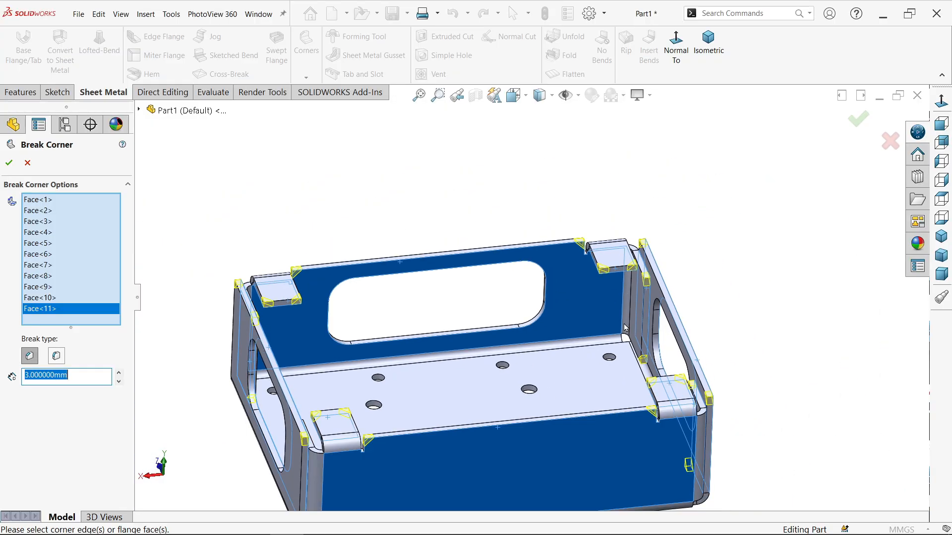
middle_click_drag(758, 315, 623, 446)
scroll(483, 293, "down", 3)
scroll(484, 292, "down", 3)
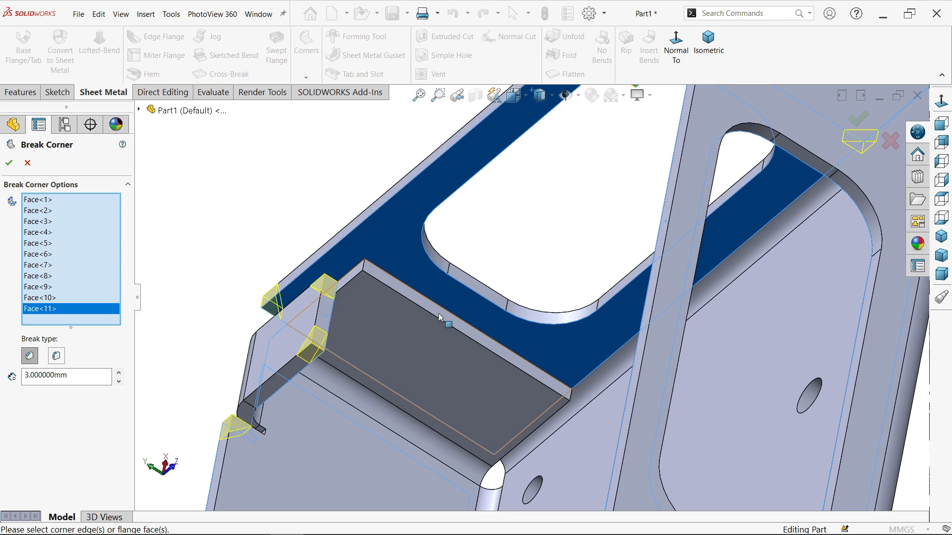
left_click(440, 319)
scroll(495, 319, "up", 5)
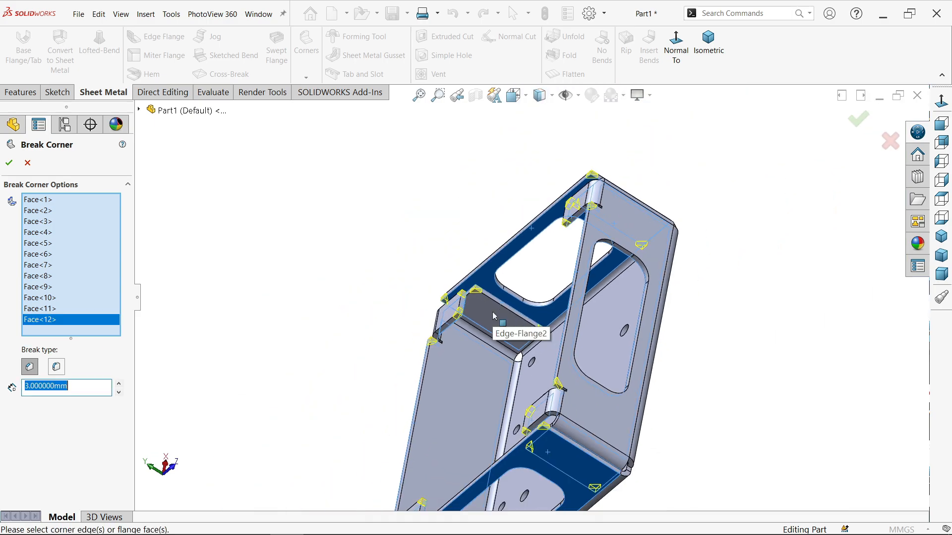
middle_click_drag(495, 319, 825, 365)
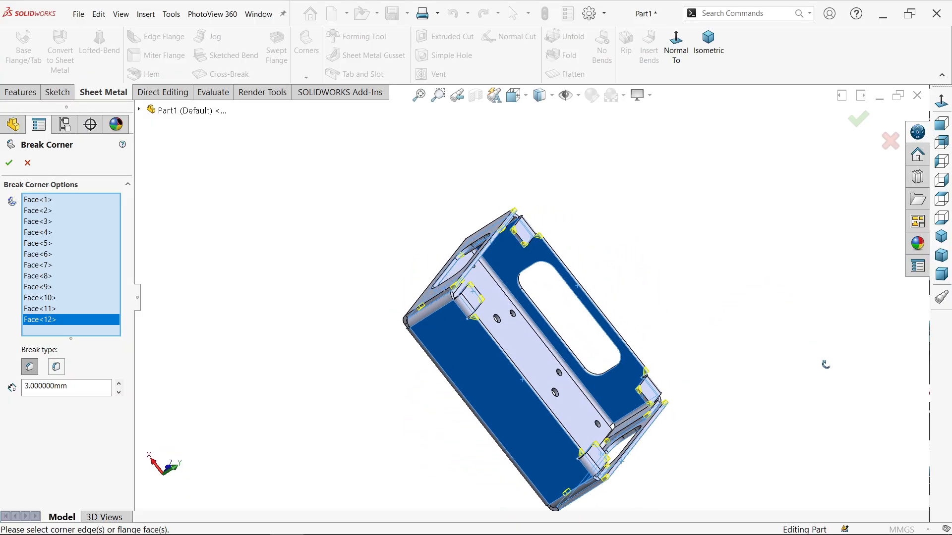
left_click(705, 48)
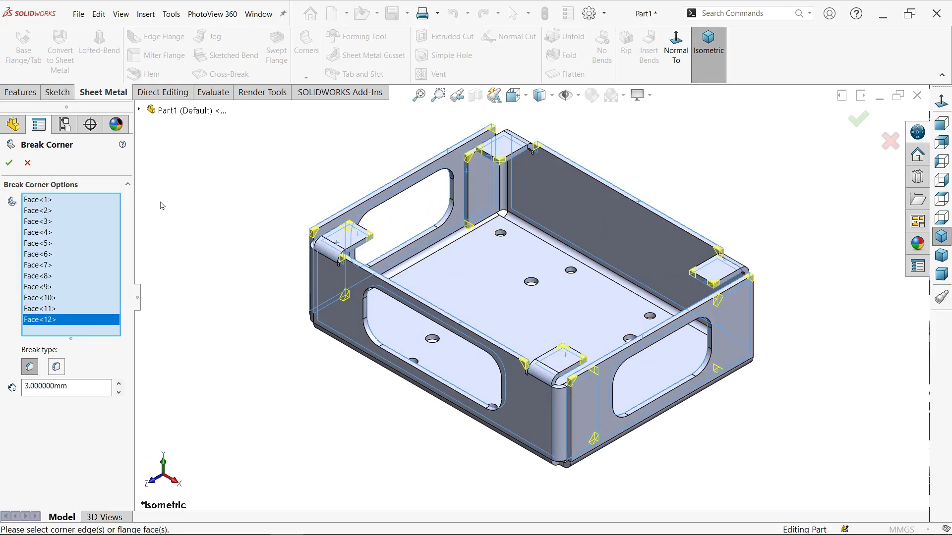
left_click(7, 167)
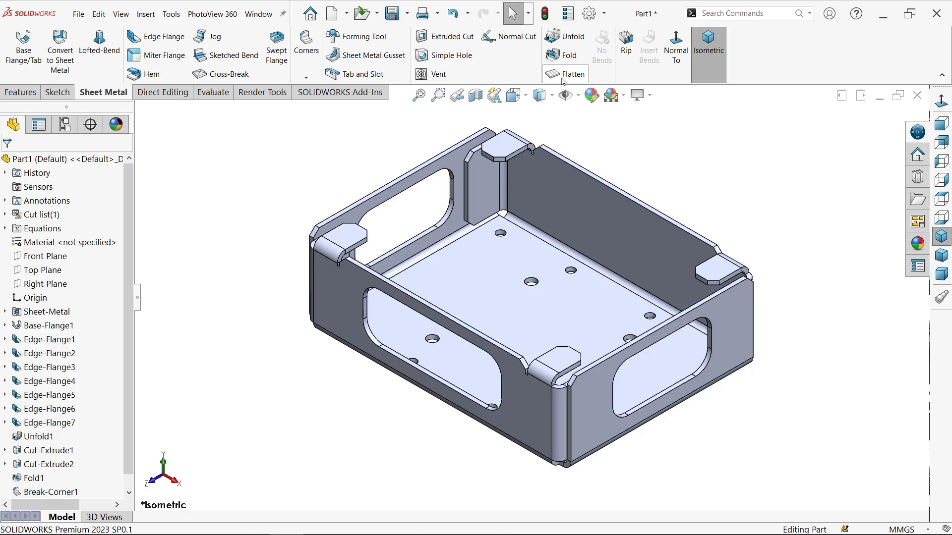
Flatten the part to inspect its flat pattern face-on, then restore the folded state in isometric view.
left_click(575, 76)
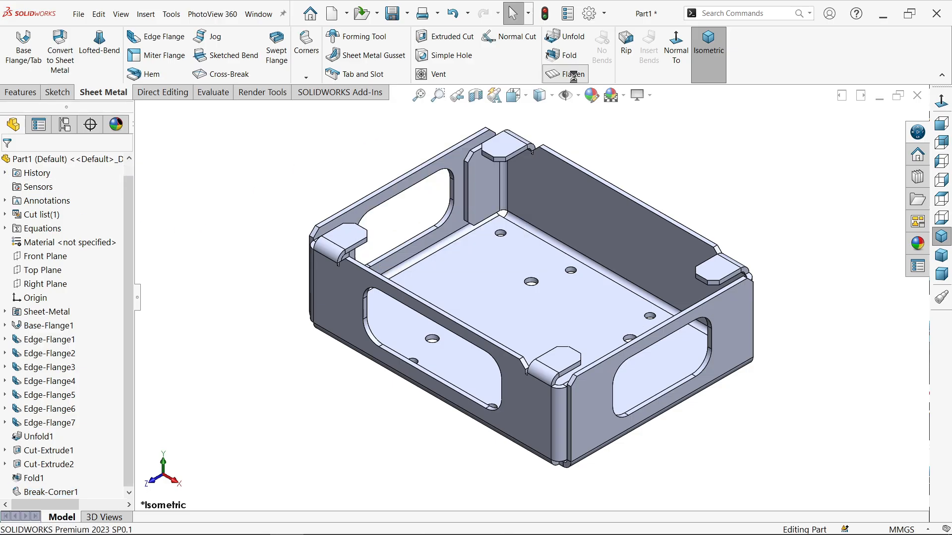
left_click(605, 227)
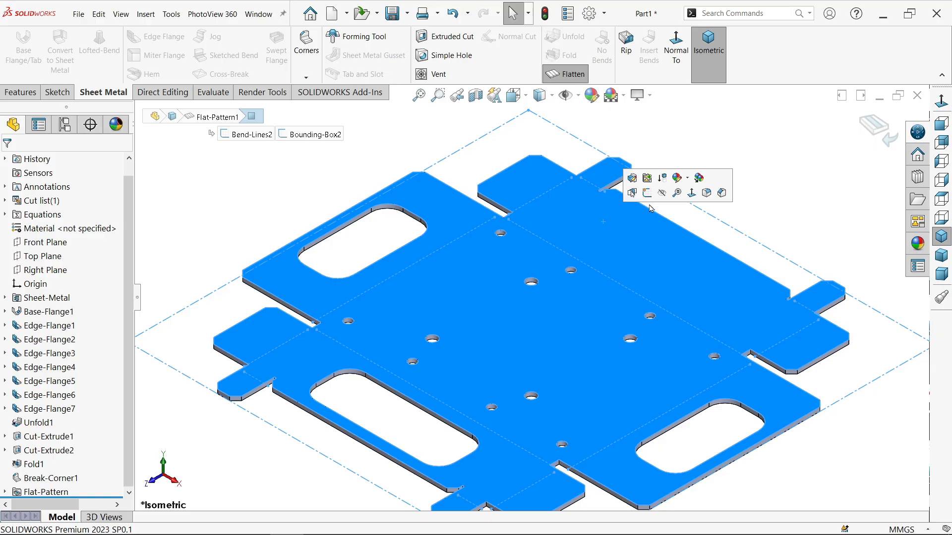
left_click(692, 195)
left_click(762, 218)
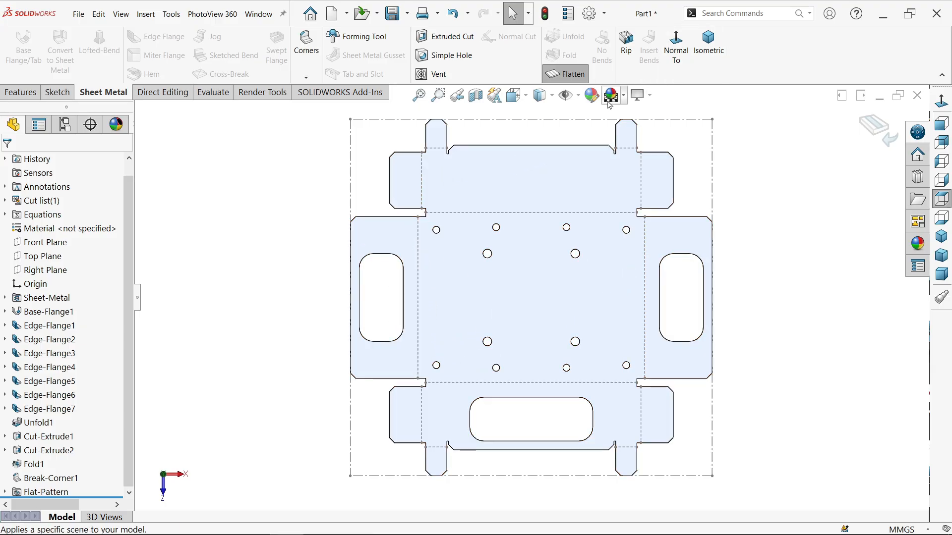
left_click(577, 77)
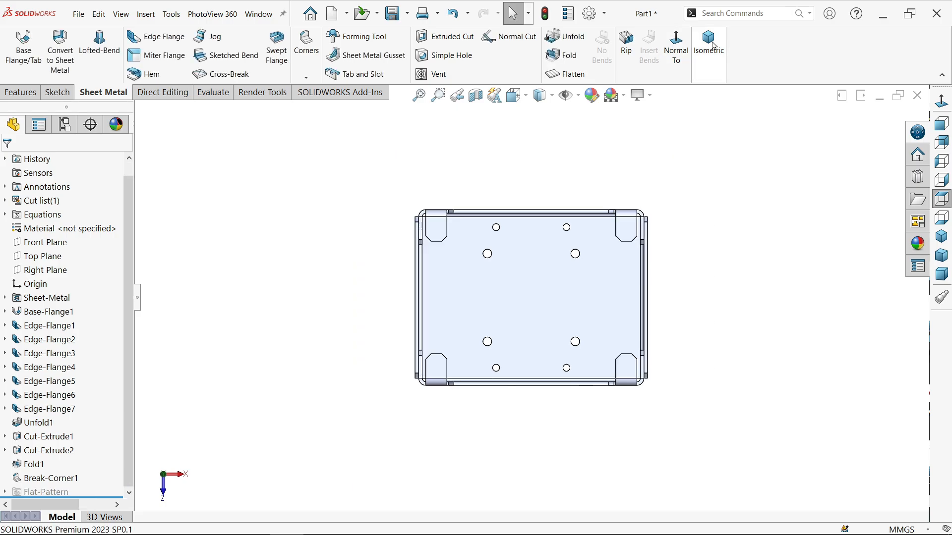
left_click(709, 42)
Examine the size and position dimensions of the square tab holes in the enclosure drawing's top view, and return to SOLIDWORKS.
key("alt+Tab")
scroll(308, 176, "up", 2)
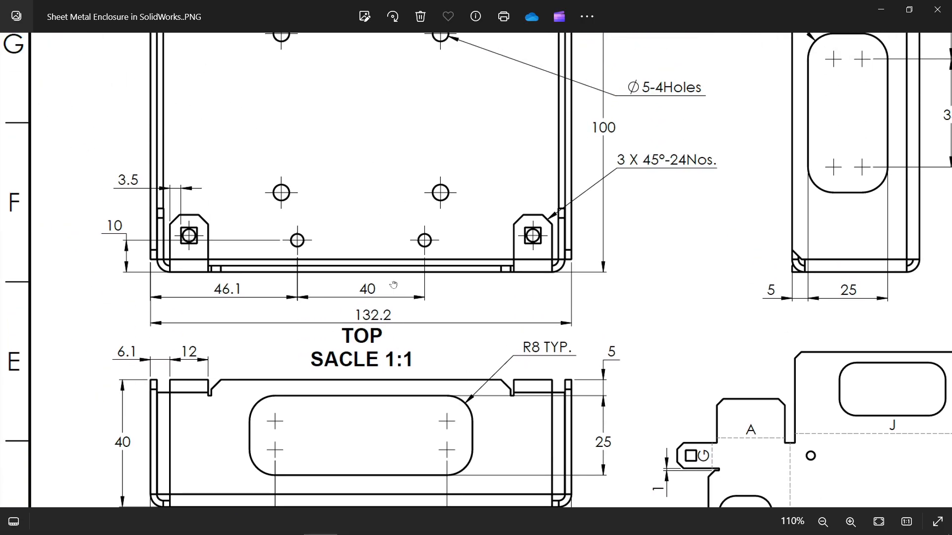
scroll(311, 295, "up", 3)
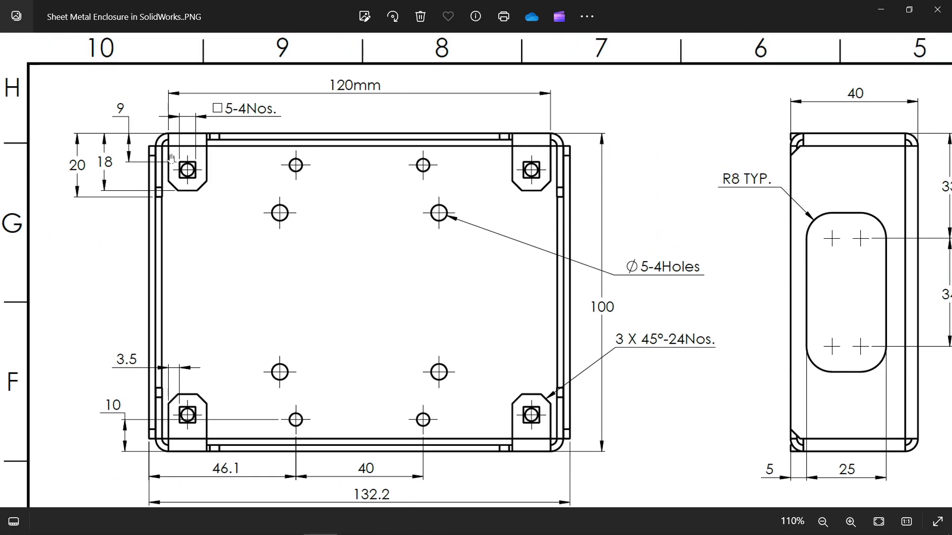
scroll(171, 158, "up", 3, "ctrl")
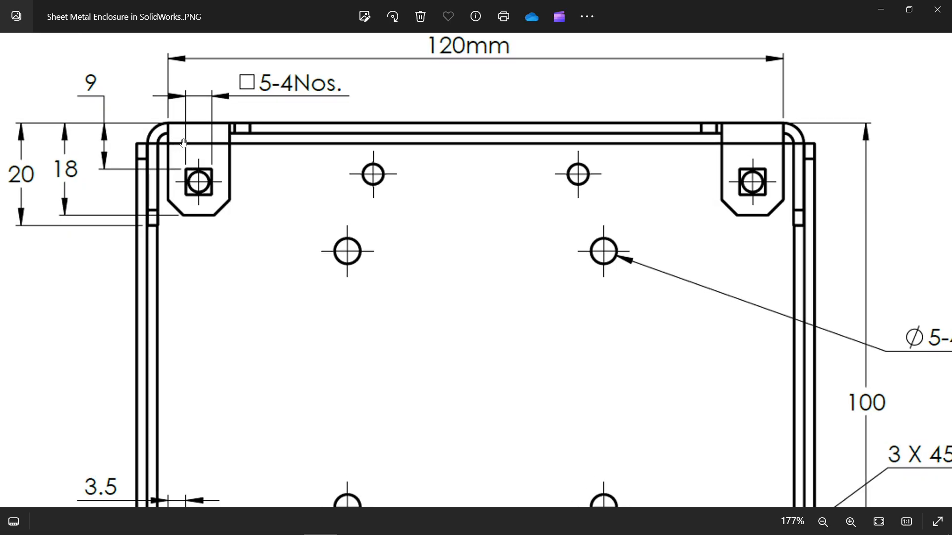
left_click_drag(147, 206, 199, 206)
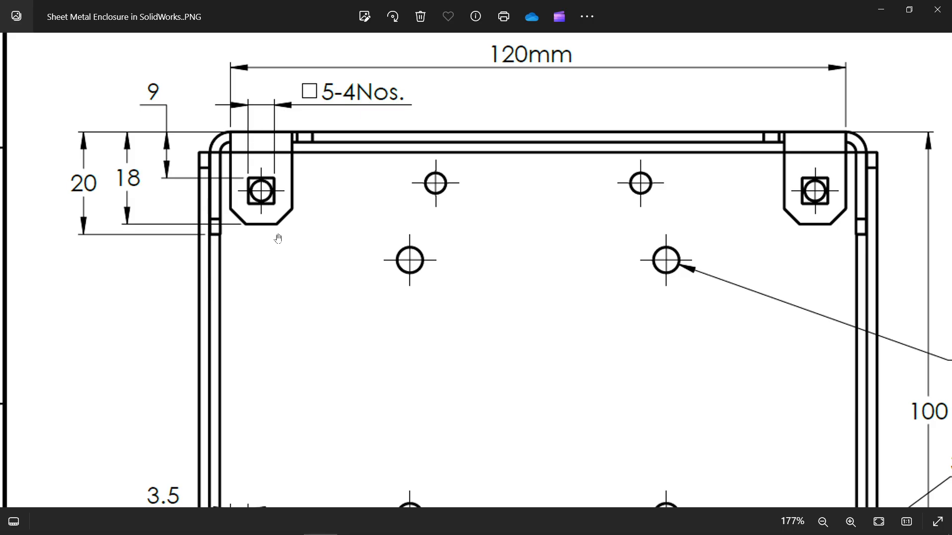
scroll(278, 239, "down", 4)
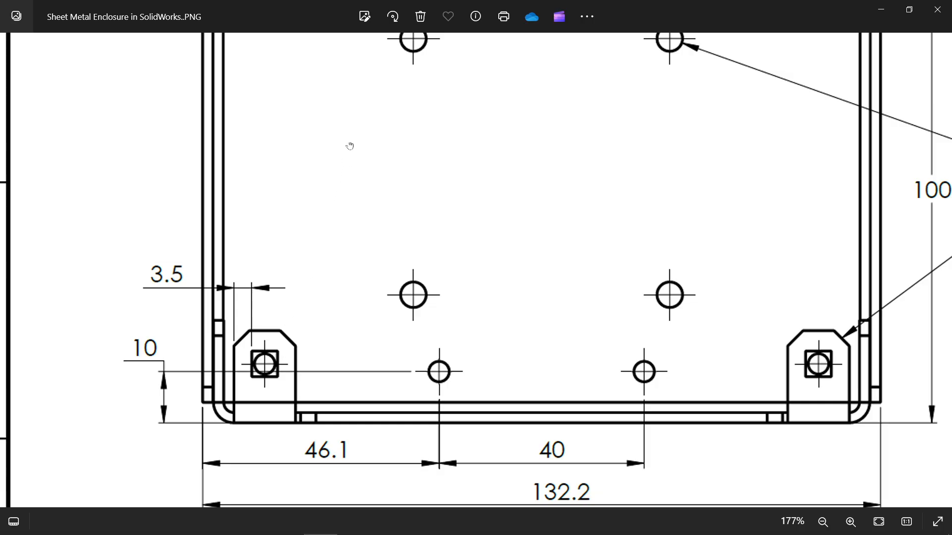
left_click_drag(350, 146, 351, 366)
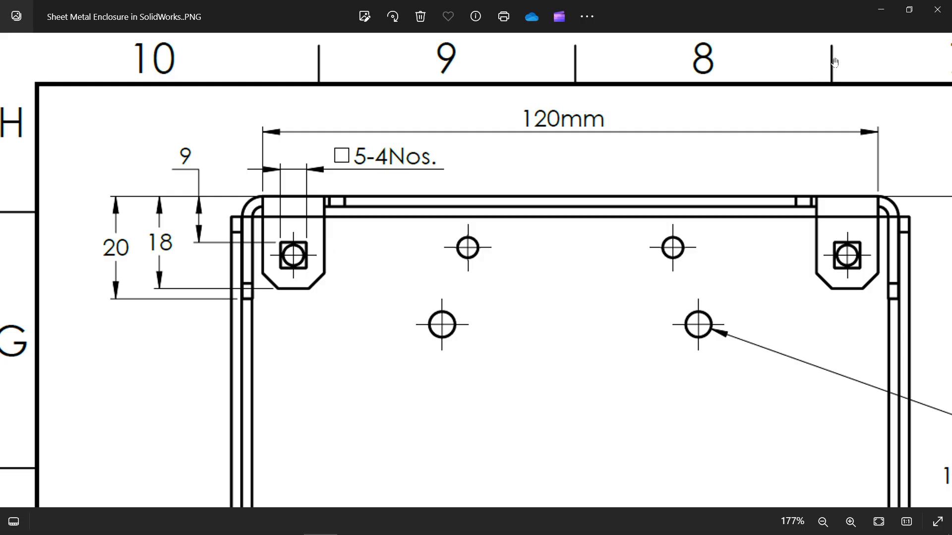
left_click(882, 10)
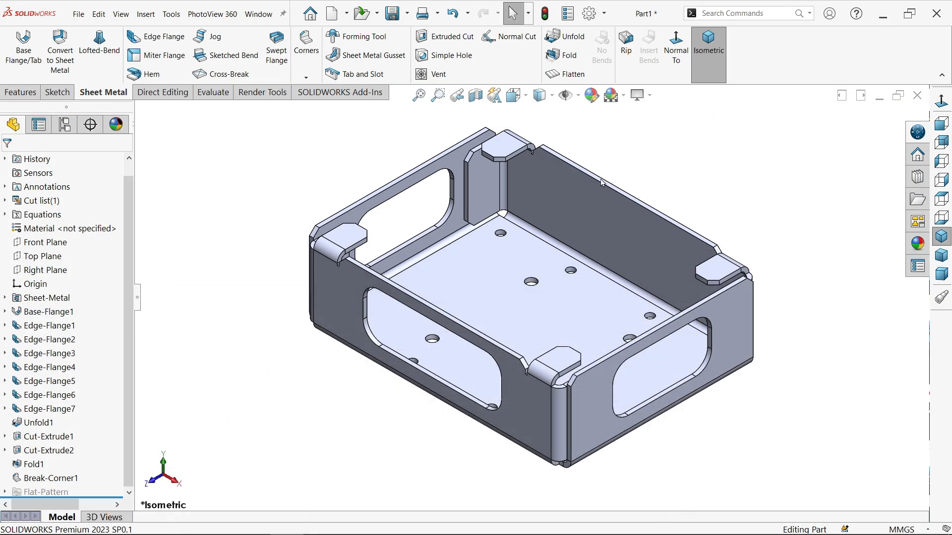
Start a sketch on the back-left corner tab's top face and draw a 5 by 5 mm center rectangle on the tab.
left_click(505, 150)
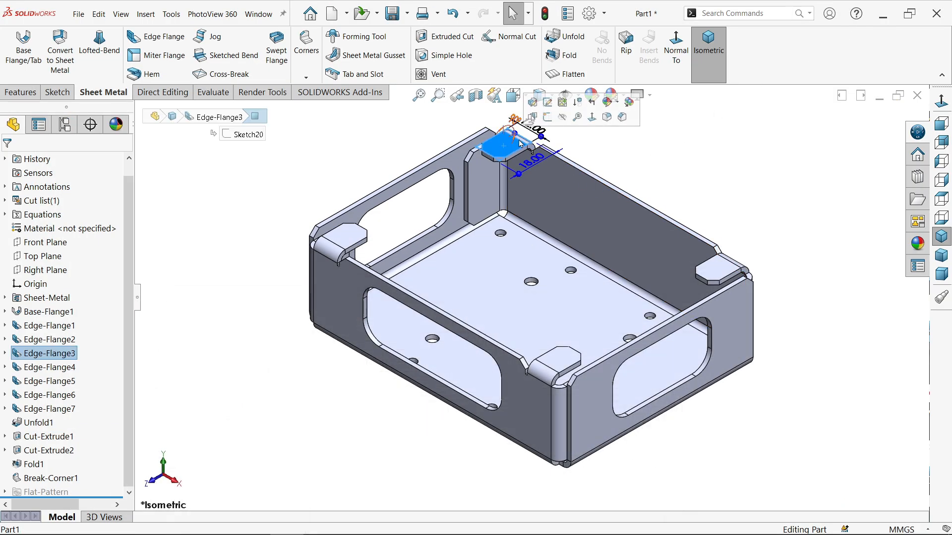
left_click(546, 119)
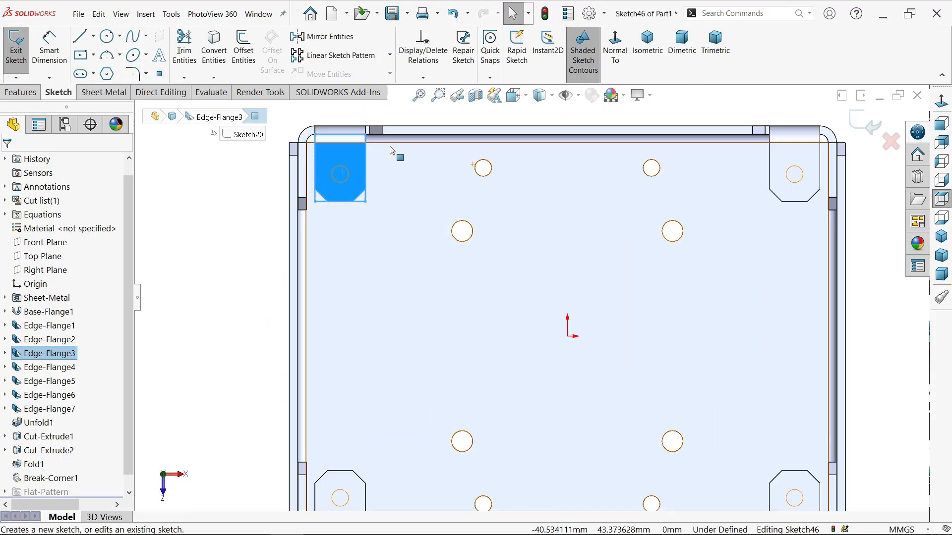
left_click(82, 57)
scroll(332, 148, "down", 3)
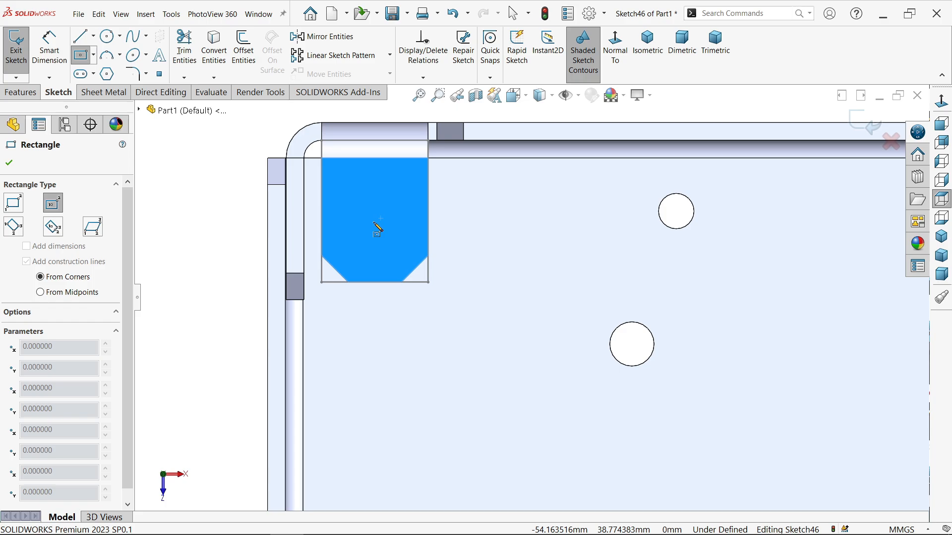
left_click(376, 224)
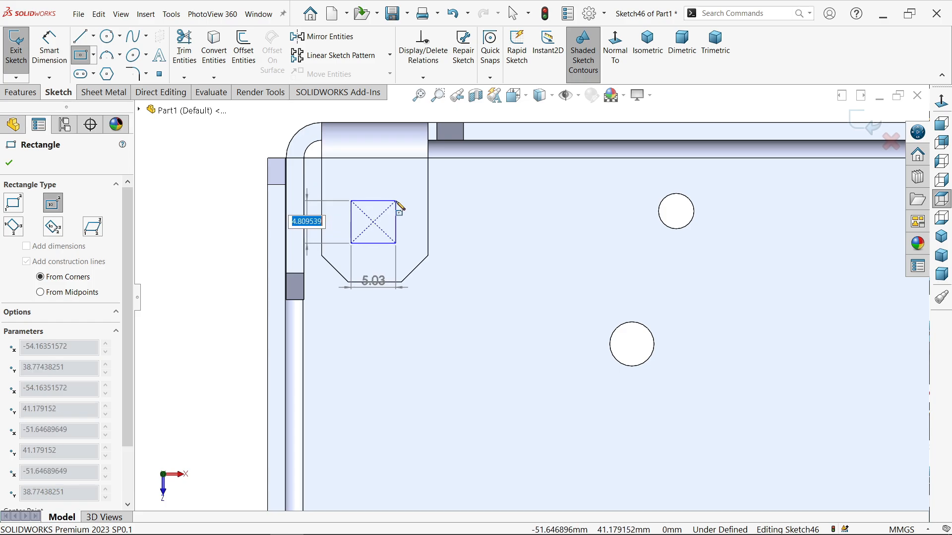
key("Tab")
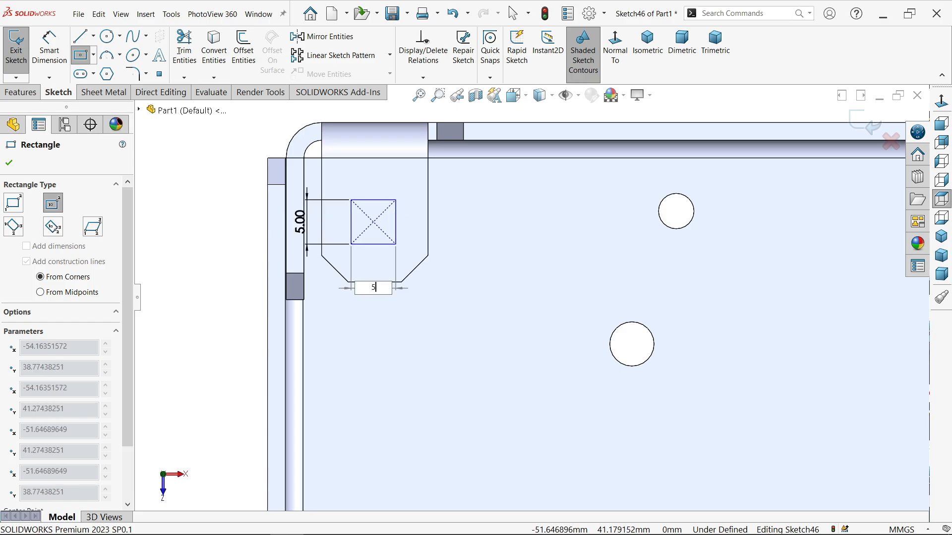
key("Return")
right_click(212, 235)
left_click(253, 241)
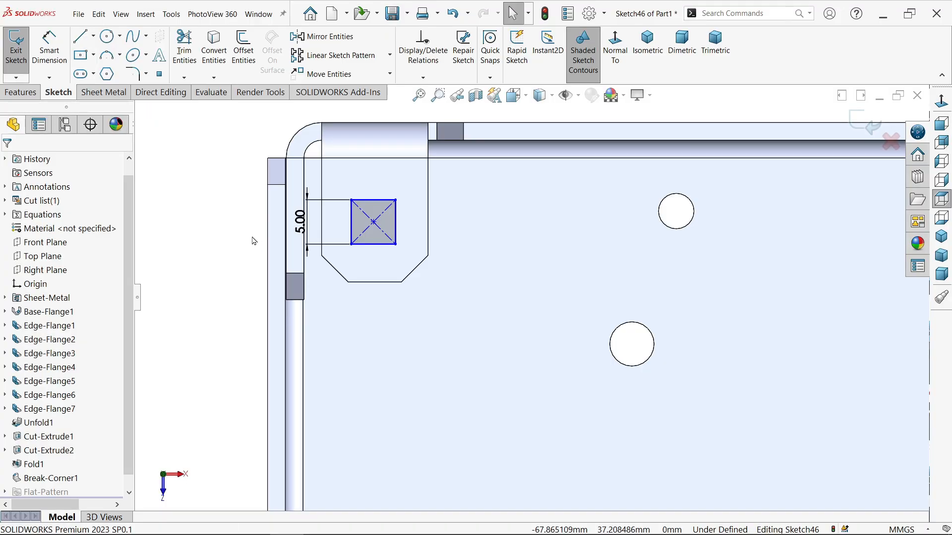
Dimension the square's left side 3.5 mm from the tab's left edge.
left_click(49, 50)
scroll(360, 234, "down", 5)
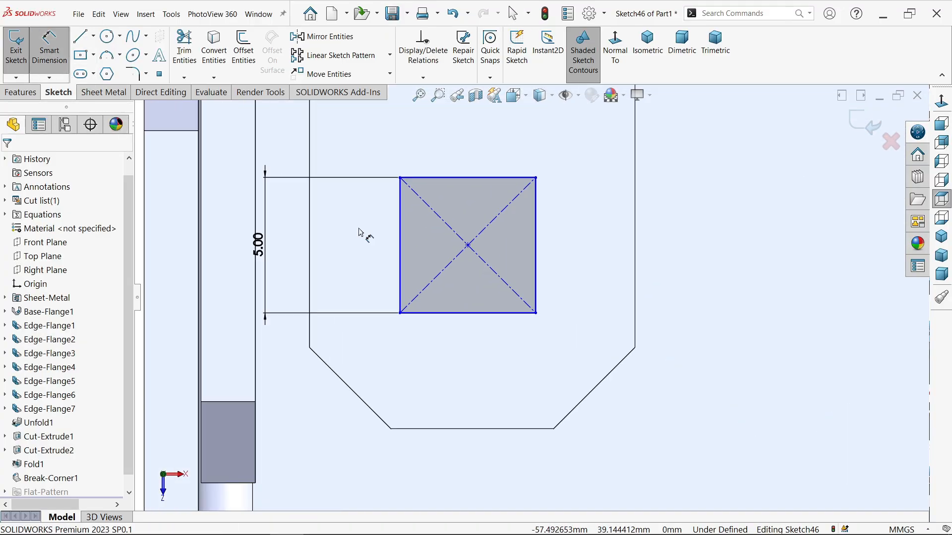
left_click(401, 256)
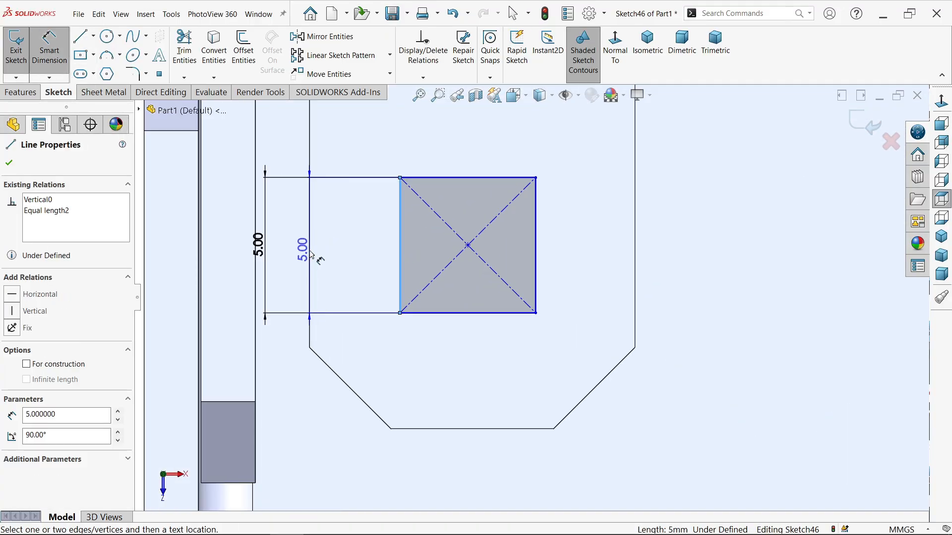
left_click(311, 255)
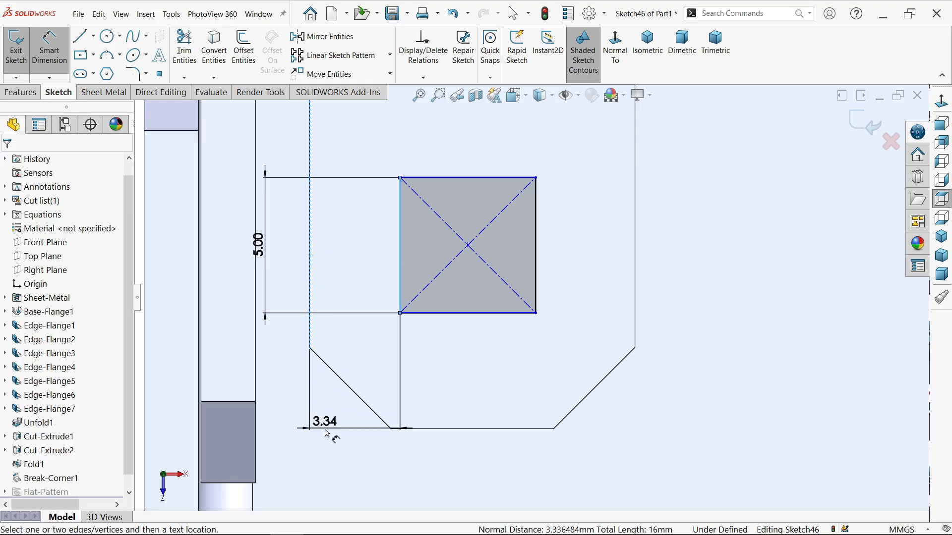
left_click(327, 434)
type("3.5")
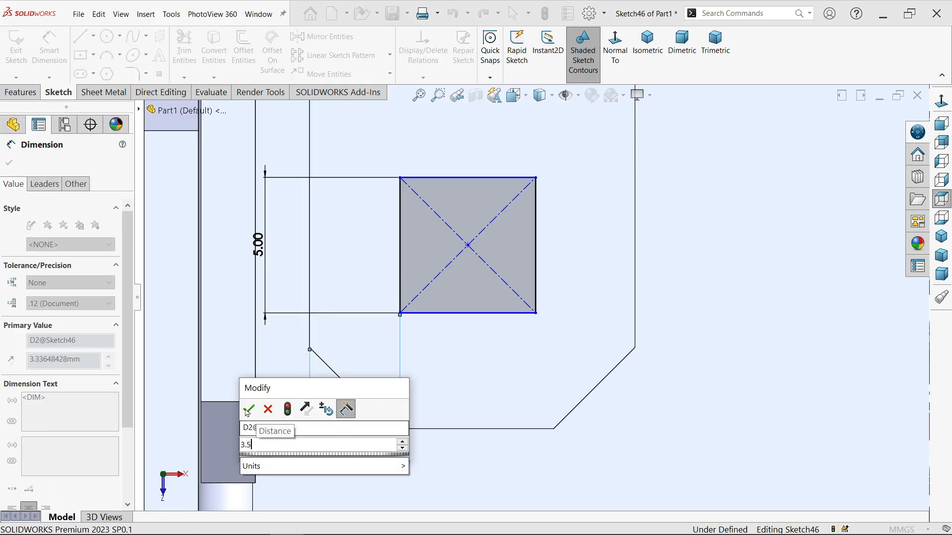
left_click(249, 410)
Dimension the square's upper side 9 mm from the outer edge of the tab's bend.
scroll(467, 276, "up", 3)
scroll(489, 208, "down", 2)
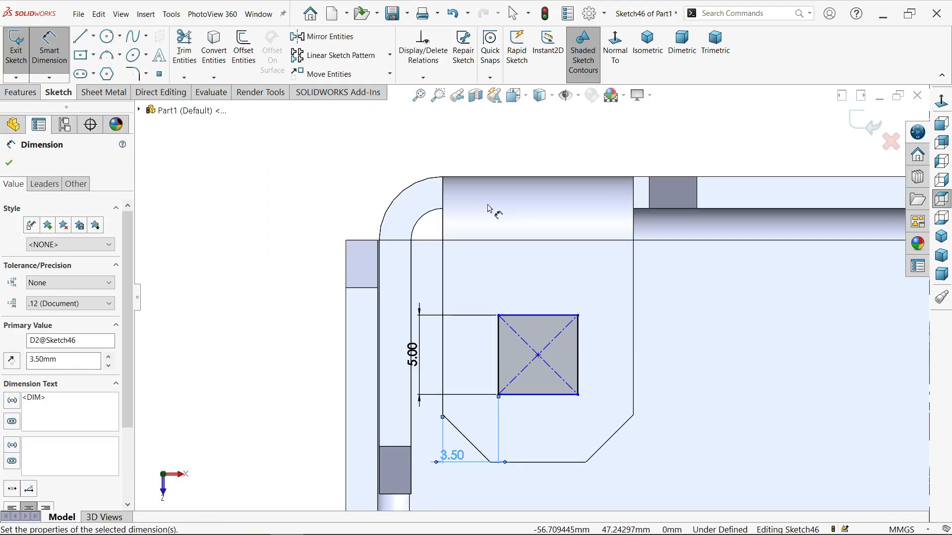
scroll(489, 208, "down", 1)
left_click(551, 342)
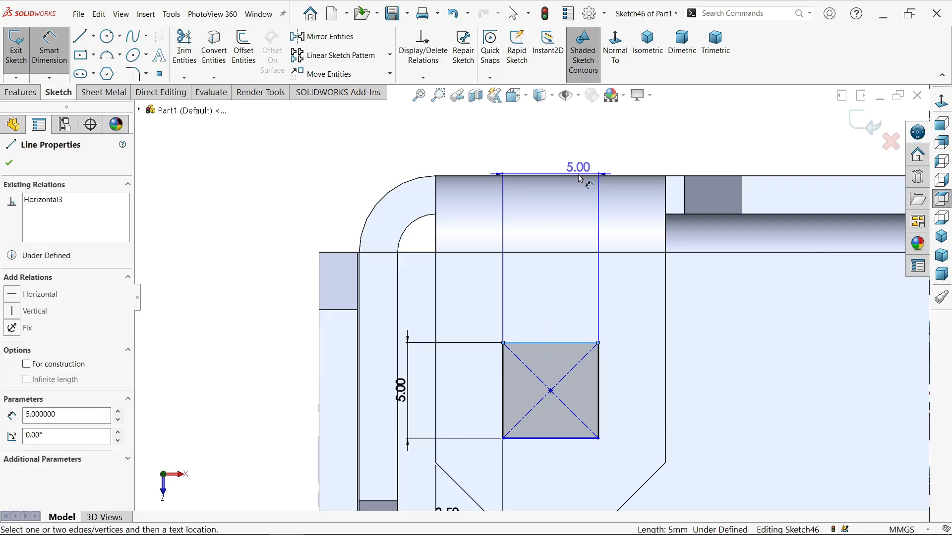
left_click(576, 176)
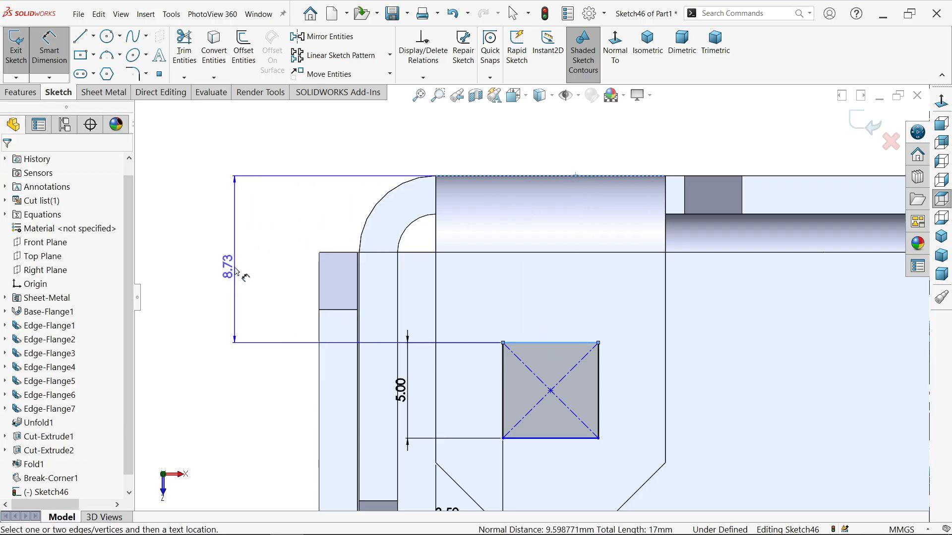
left_click(237, 272)
type("9")
key("Return")
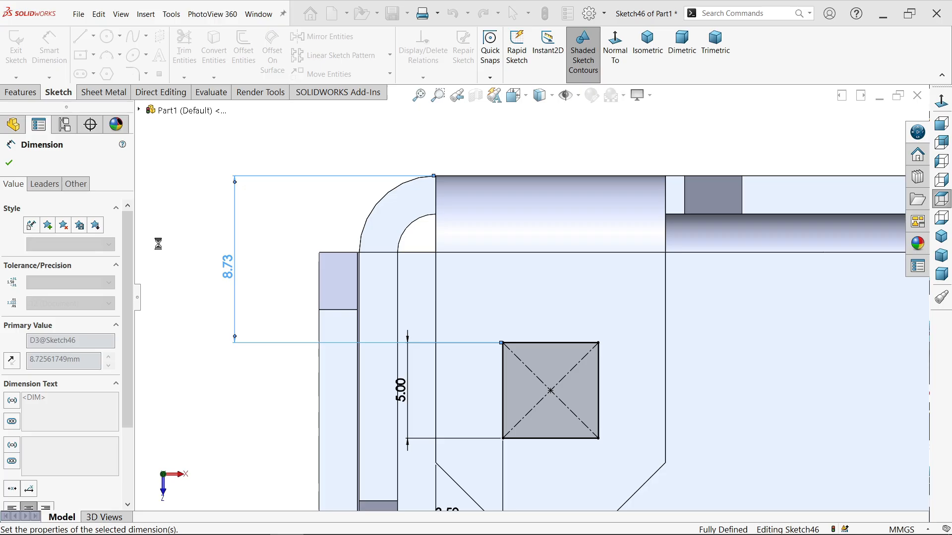
left_click(10, 165)
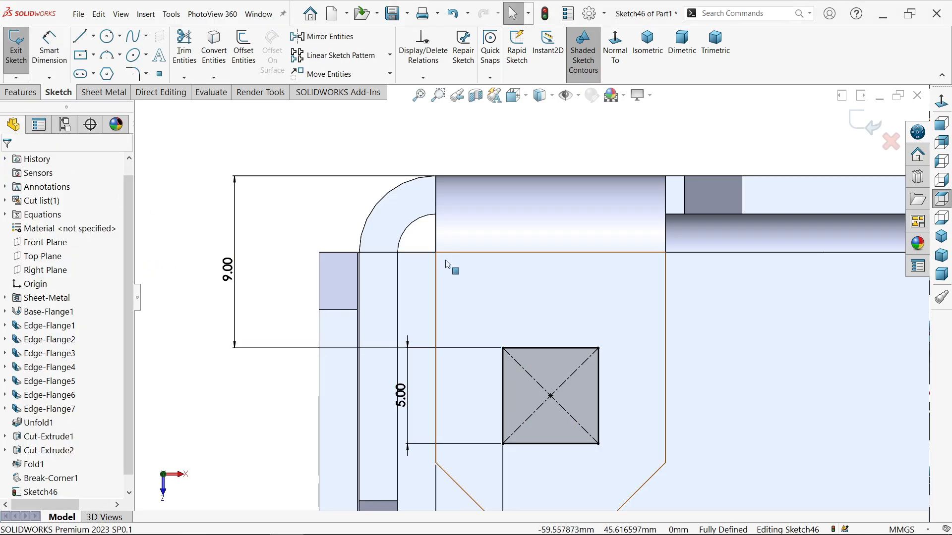
Sketch a short vertical and a short horizontal centerline meeting at the origin.
scroll(451, 266, "up", 2)
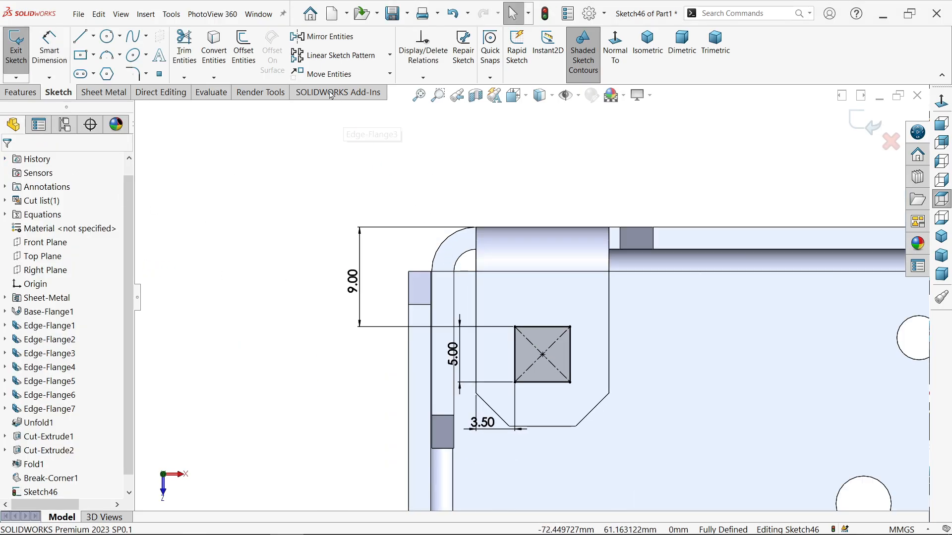
left_click(93, 36)
left_click(107, 66)
scroll(616, 251, "up", 4)
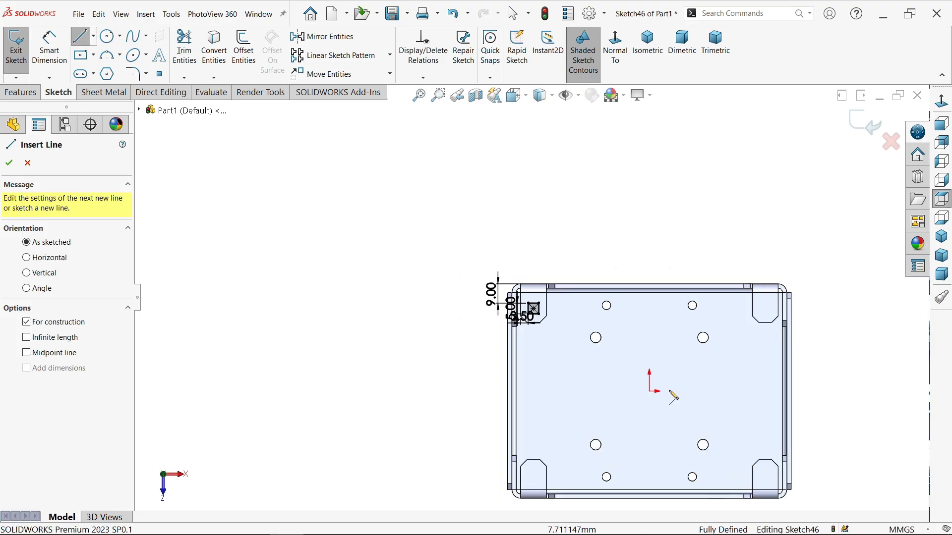
scroll(671, 393, "down", 5)
left_click(587, 298)
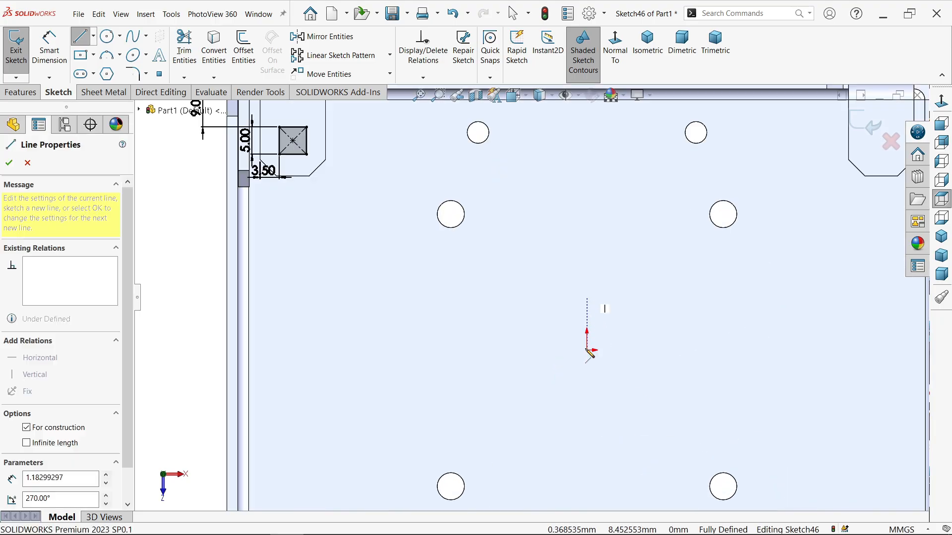
left_click(587, 350)
left_click(527, 350)
right_click(518, 303)
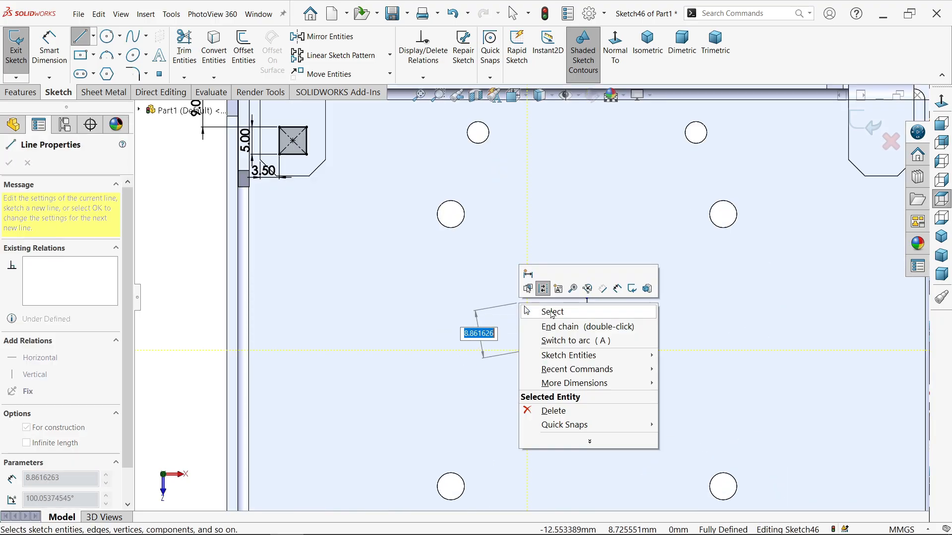
left_click(552, 312)
Mirror the square about the vertical centerline onto the opposite tab, keeping the original.
left_click(323, 36)
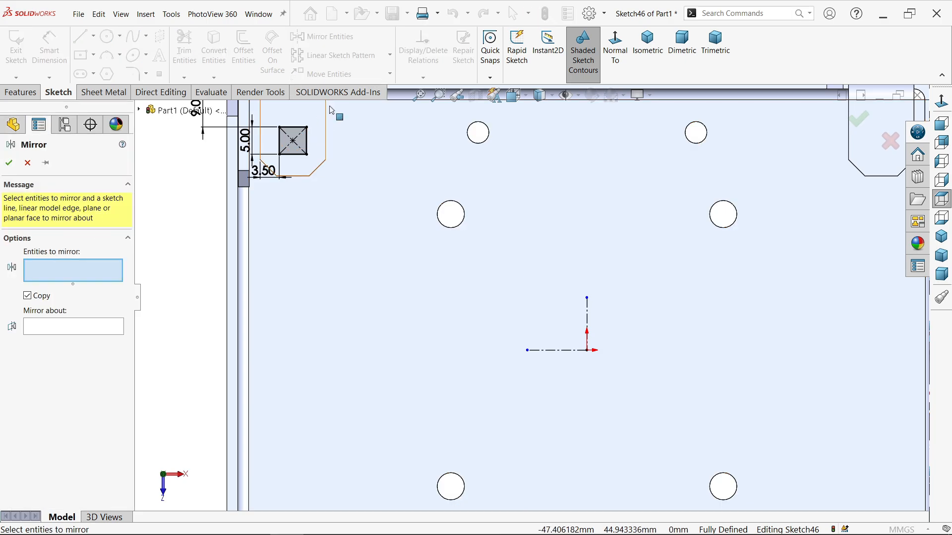
left_click_drag(347, 110, 272, 187)
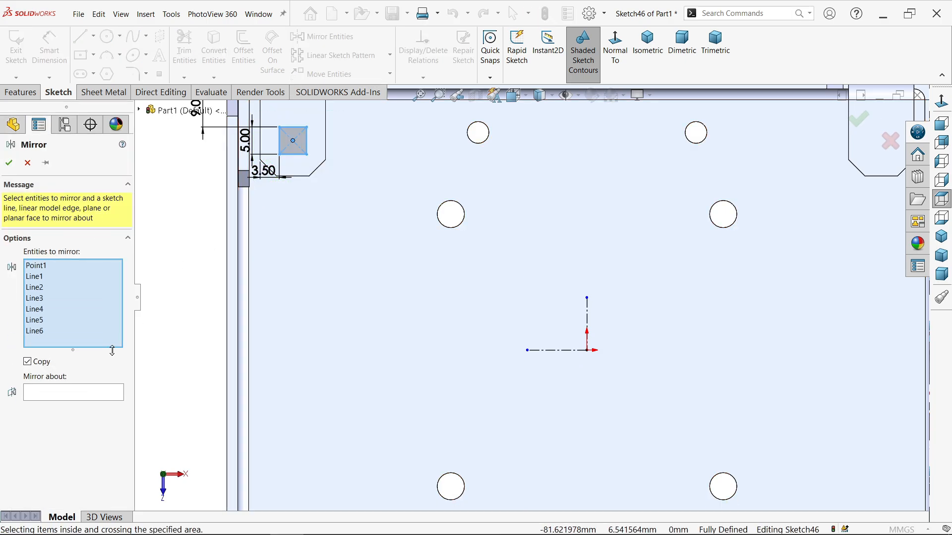
left_click(79, 394)
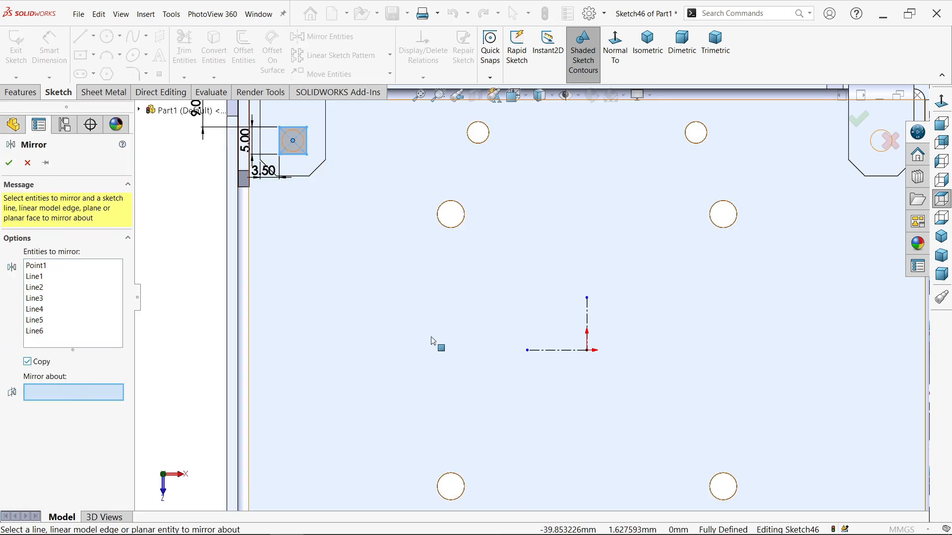
left_click(590, 317)
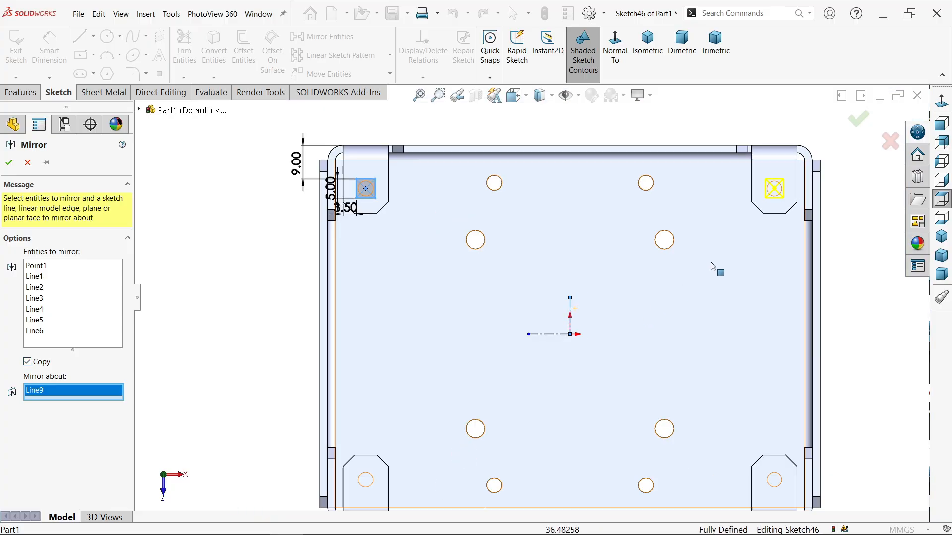
key("z")
left_click(9, 162)
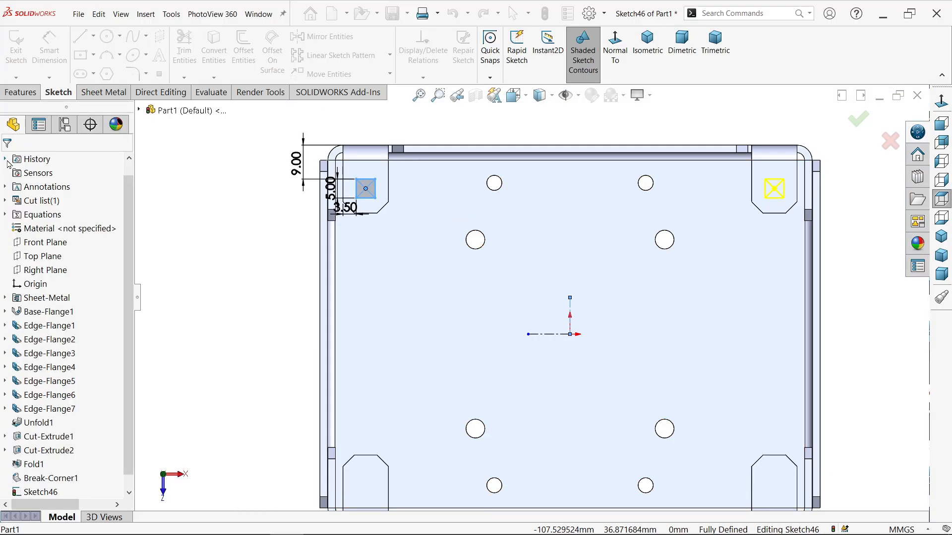
Mirror both squares about the horizontal centerline onto the two remaining corner tabs.
left_click(351, 39)
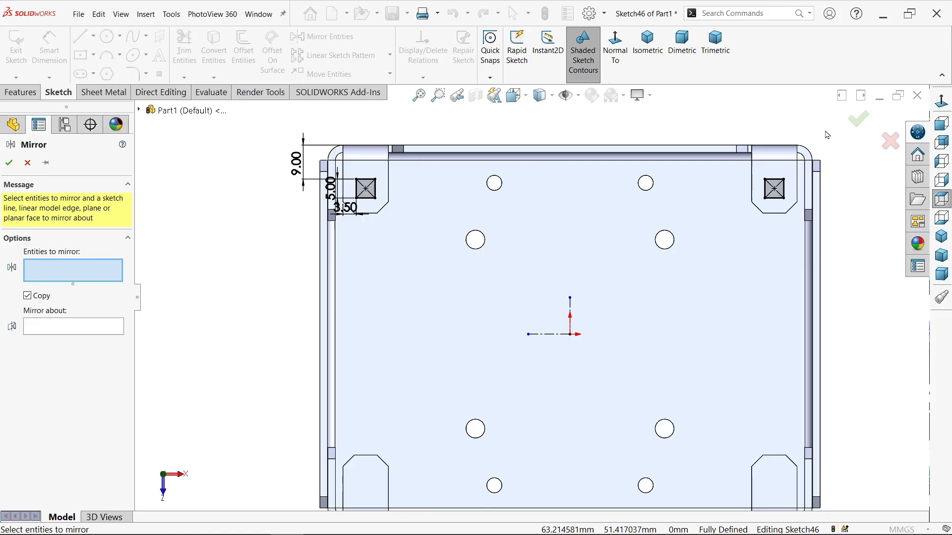
left_click_drag(753, 212, 288, 141)
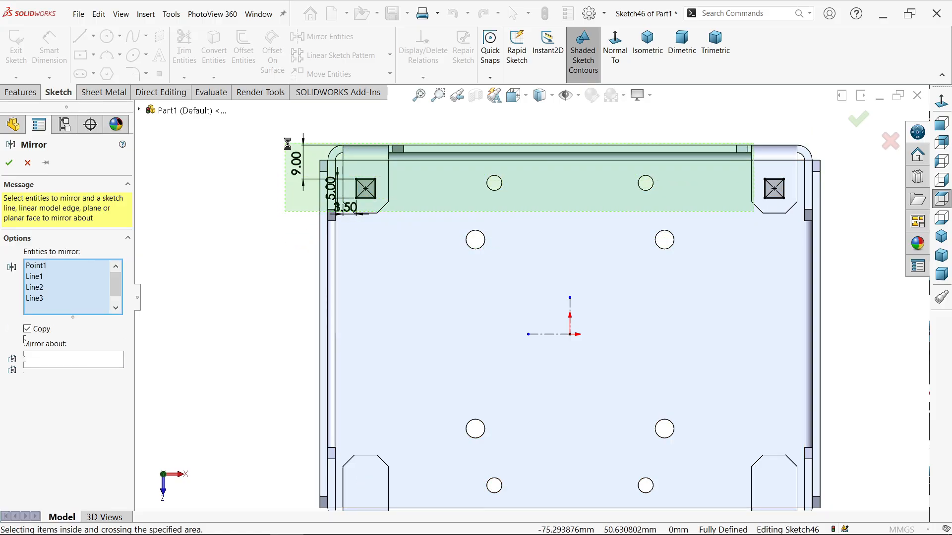
left_click_drag(764, 192, 731, 228)
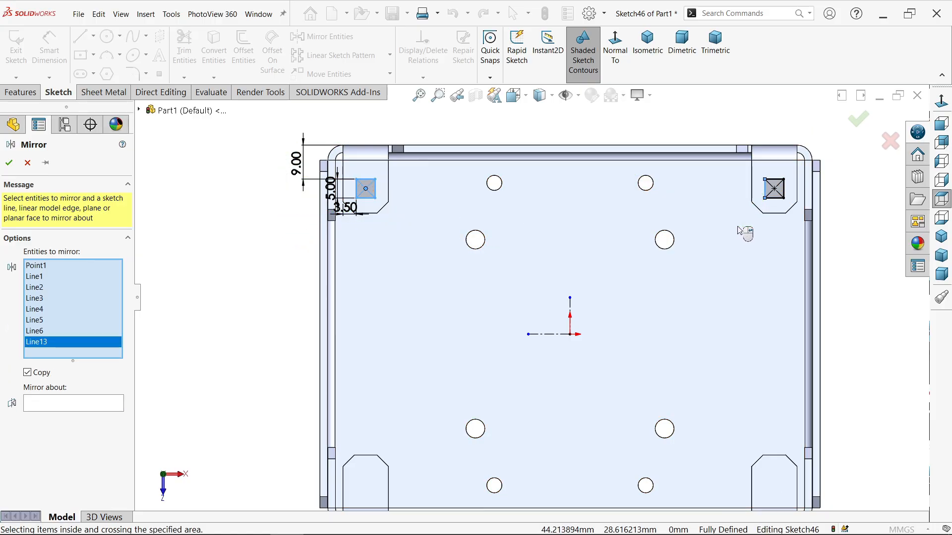
scroll(815, 171, "down", 3)
left_click_drag(753, 174, 624, 292)
scroll(620, 293, "up", 3)
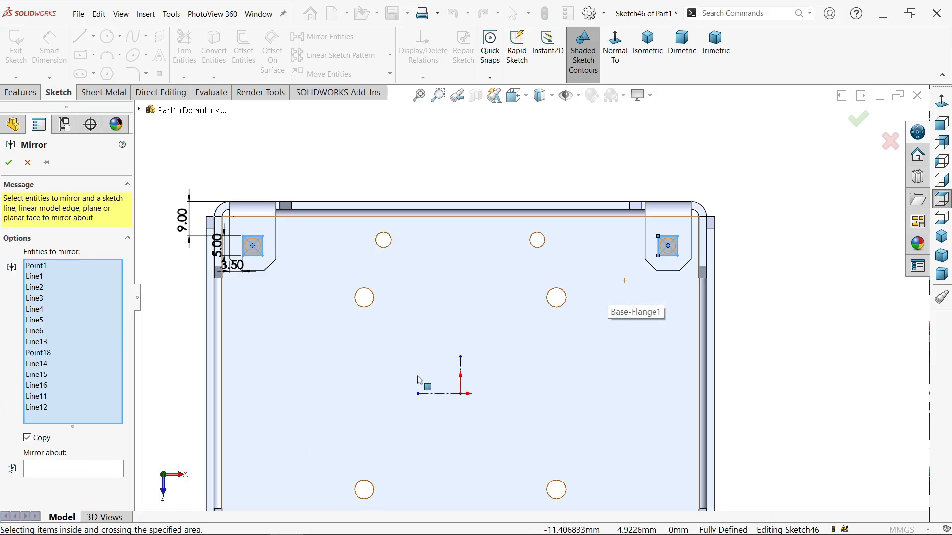
scroll(317, 346, "down", 1)
left_click(70, 469)
scroll(556, 372, "up", 3)
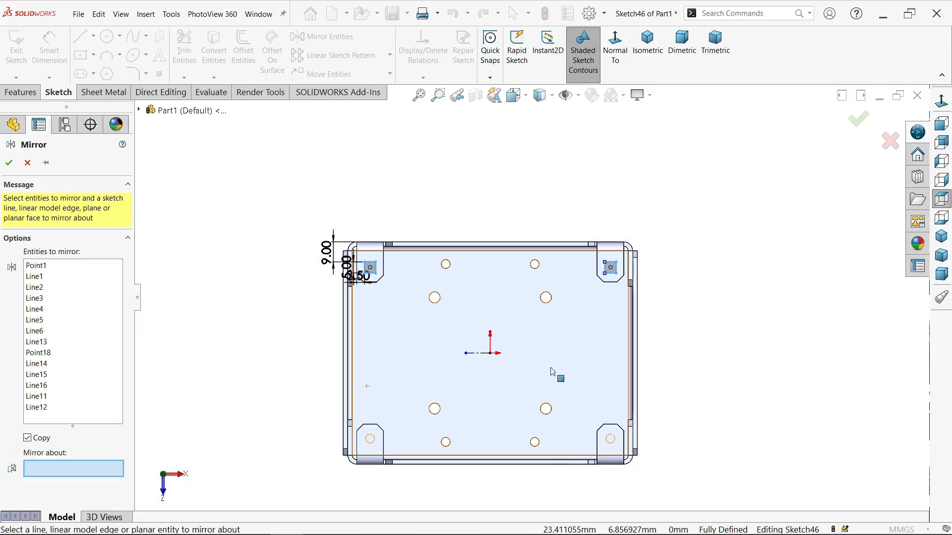
scroll(509, 326, "down", 3)
left_click(507, 314)
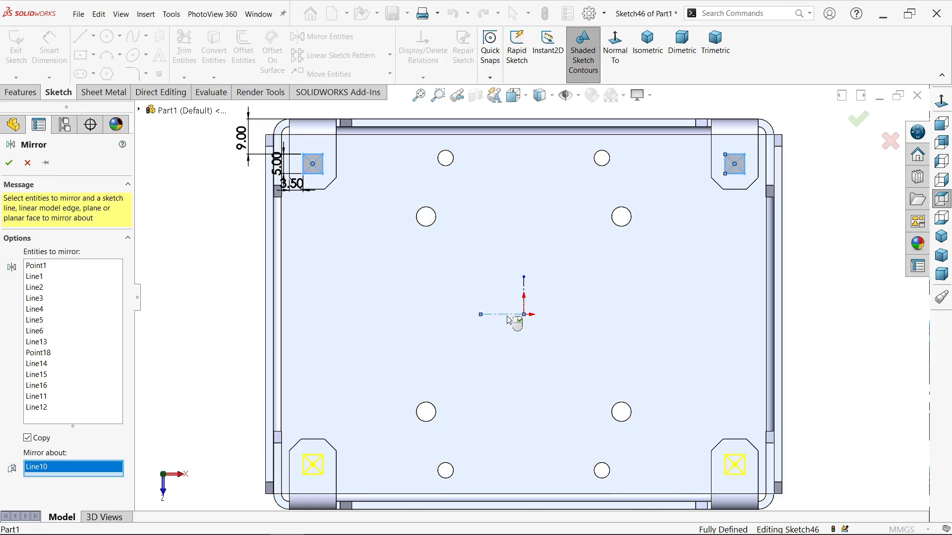
left_click(9, 164)
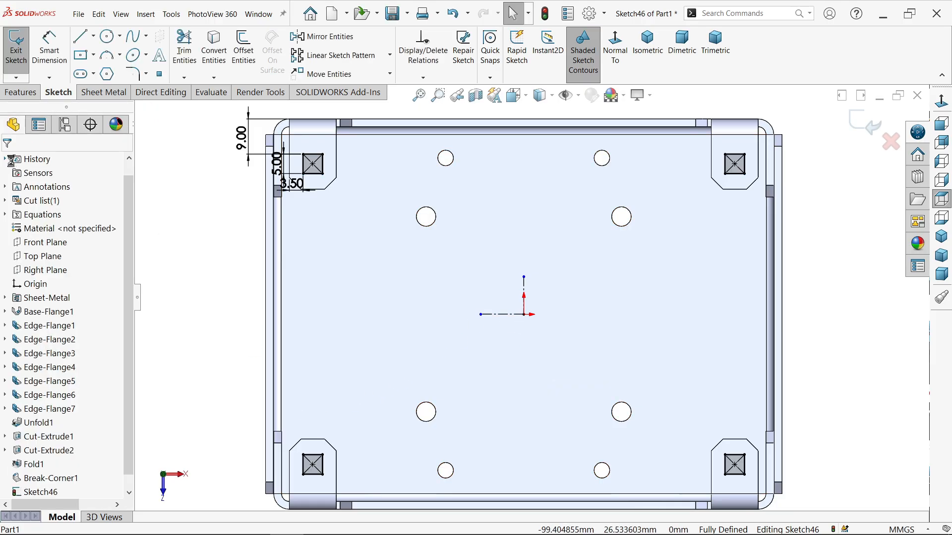
Cut the four squares through the tabs with a blind Extruded Cut linked to thickness, using Normal cut, and show the isometric view.
left_click(123, 98)
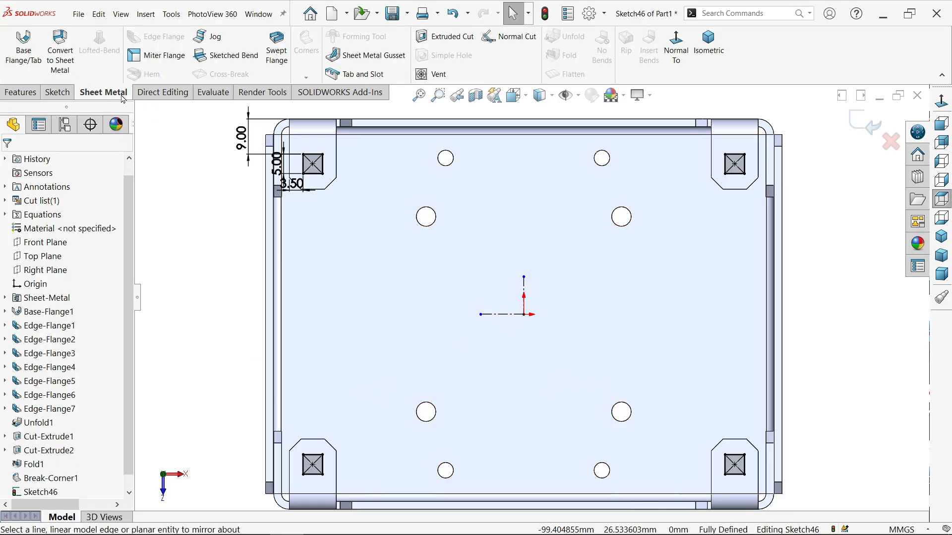
left_click(453, 38)
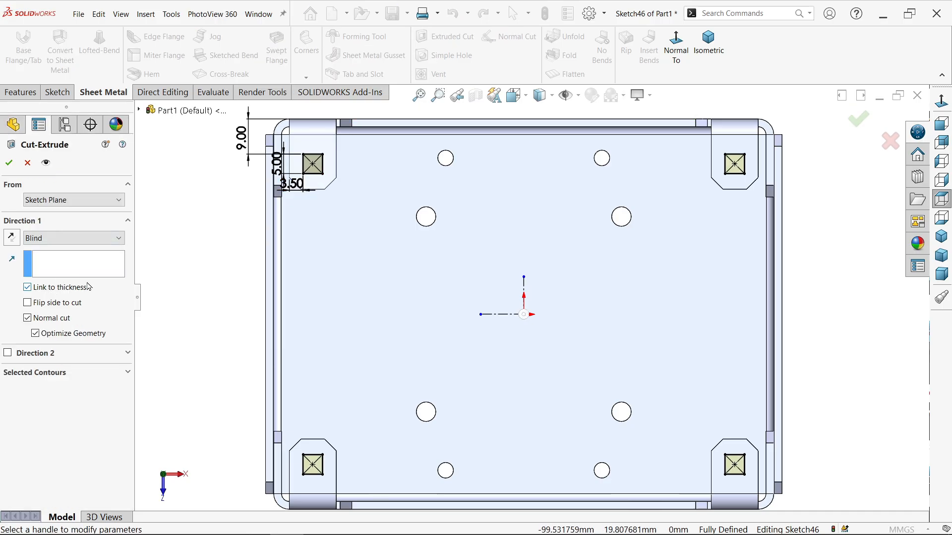
left_click(717, 45)
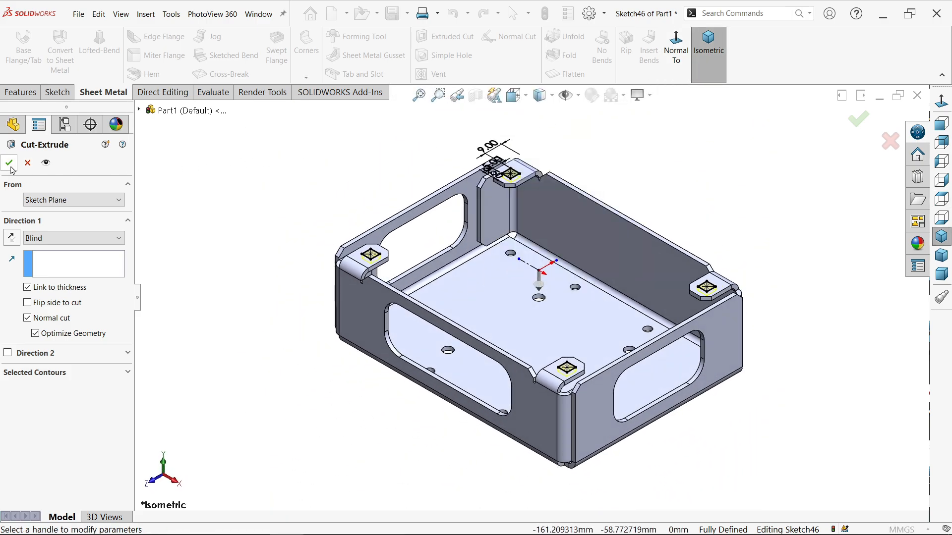
left_click(10, 164)
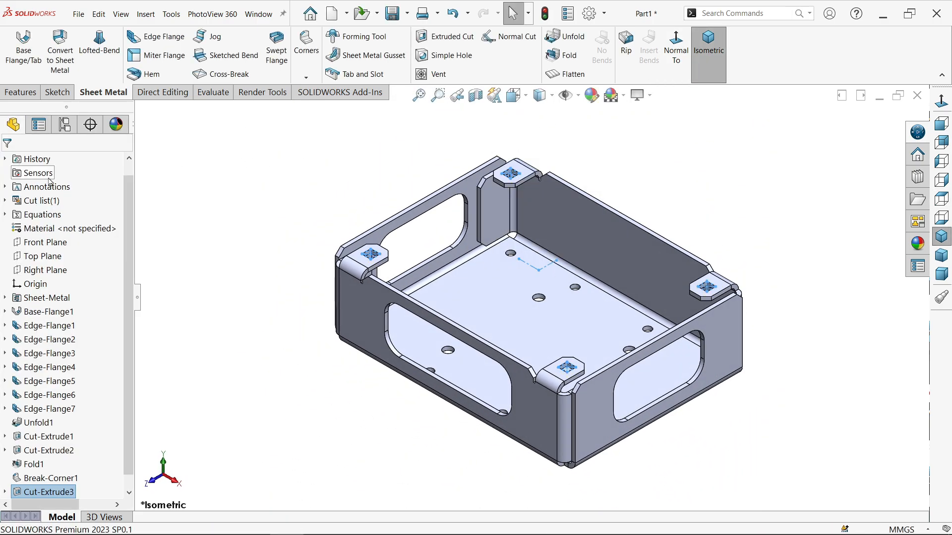
Inspect the square holes in the corner tabs from the top view and return to the isometric view.
left_click(261, 185)
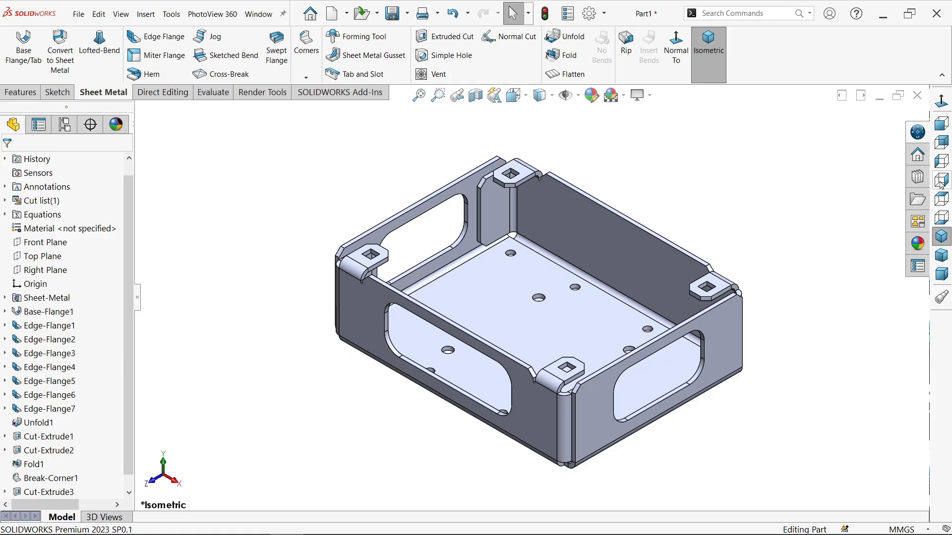
left_click(944, 197)
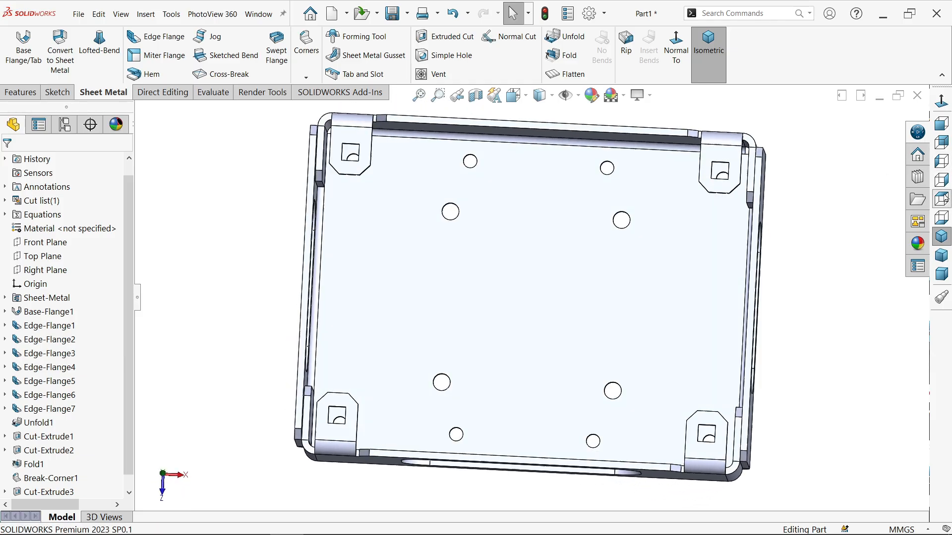
scroll(686, 198, "down", 5)
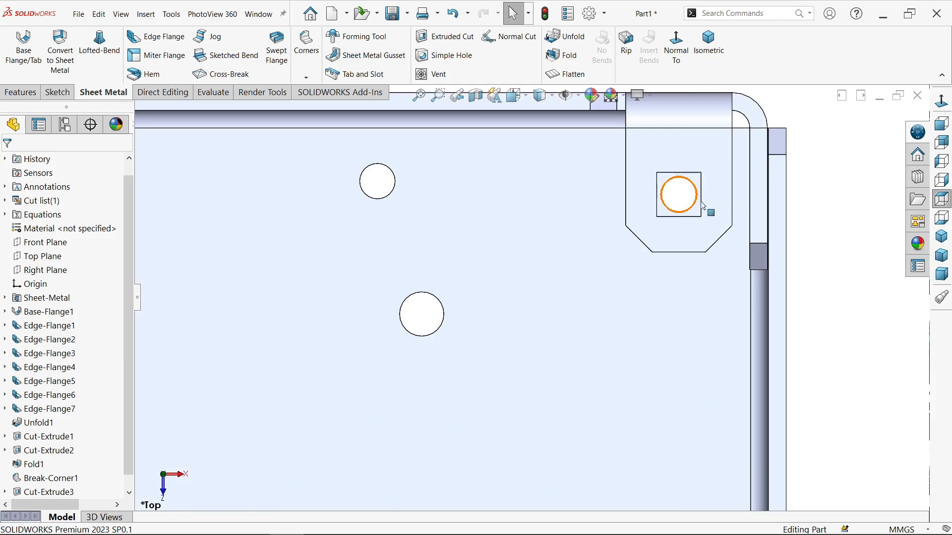
scroll(664, 204, "up", 5)
scroll(334, 246, "down", 5)
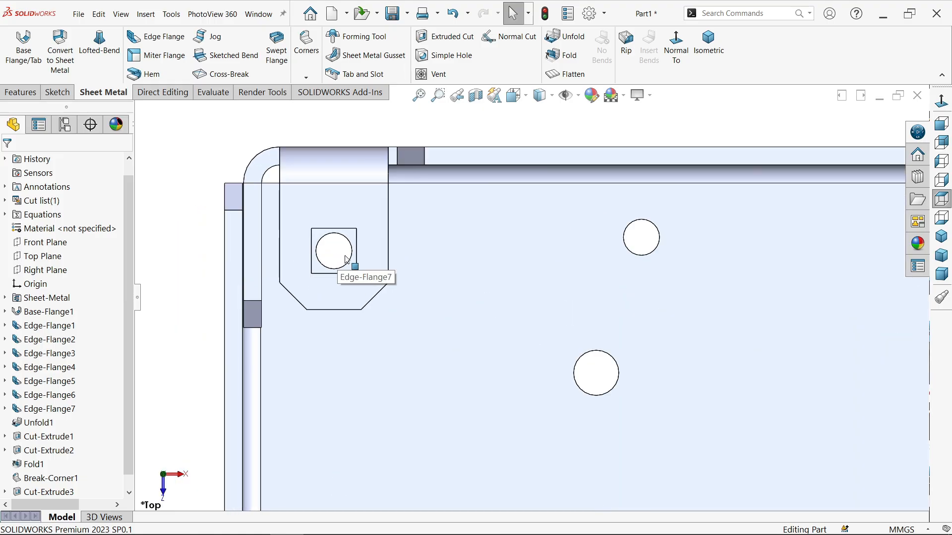
scroll(471, 282, "up", 5)
scroll(391, 414, "down", 5)
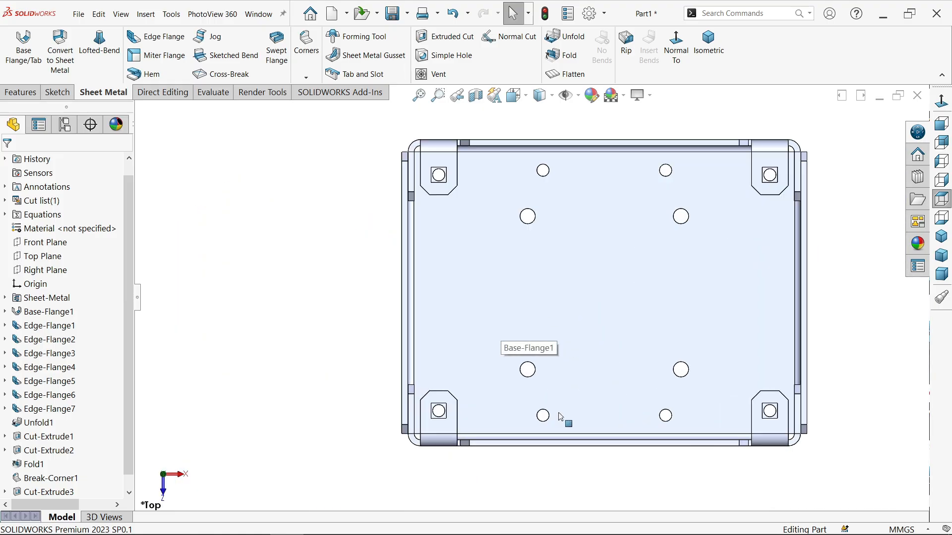
left_click(710, 49)
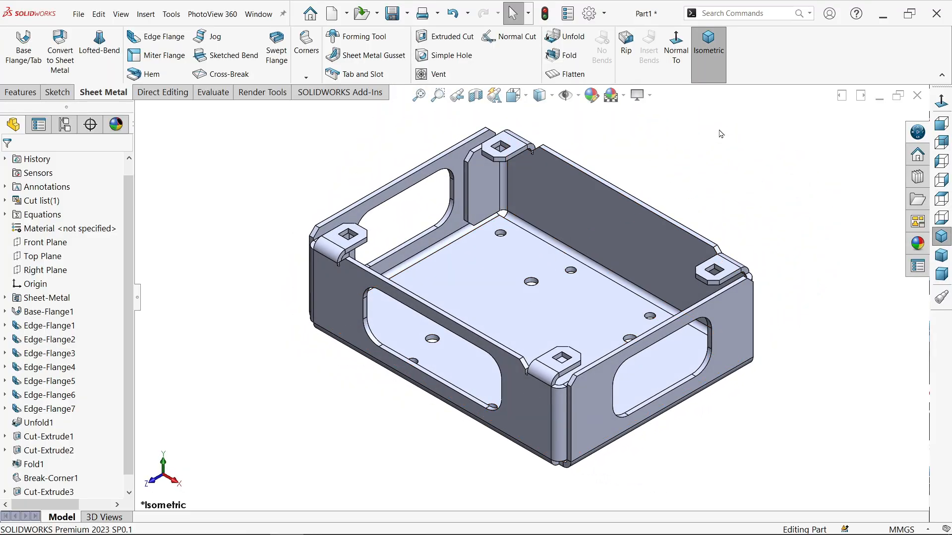
Switch to the enclosure drawing image and examine its side view, isometric view, flat pattern and bending table.
left_click(650, 96)
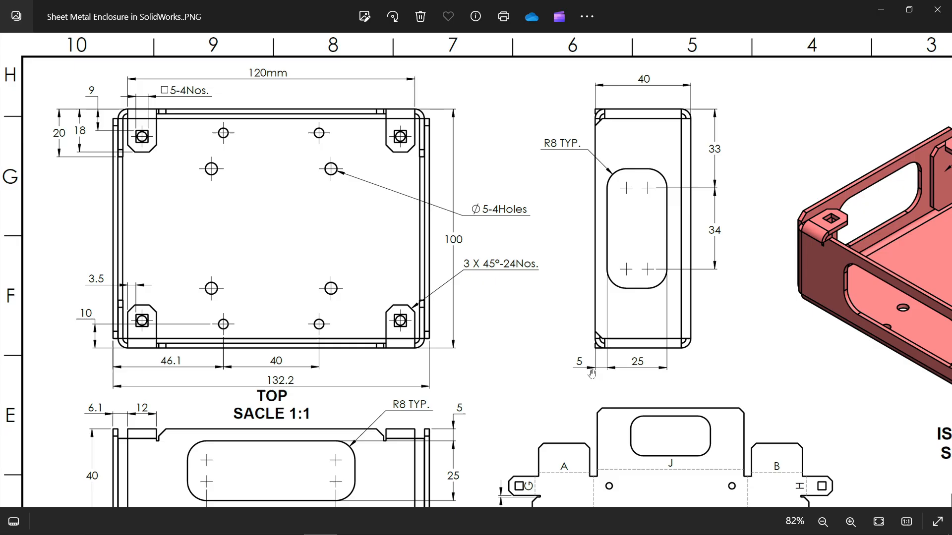
left_click_drag(525, 262, 499, 214)
mouse_move(507, 300)
left_mouse_down()
mouse_move(394, 272)
mouse_move(266, 322)
mouse_move(255, 343)
left_mouse_up()
left_click_drag(549, 186, 489, 248)
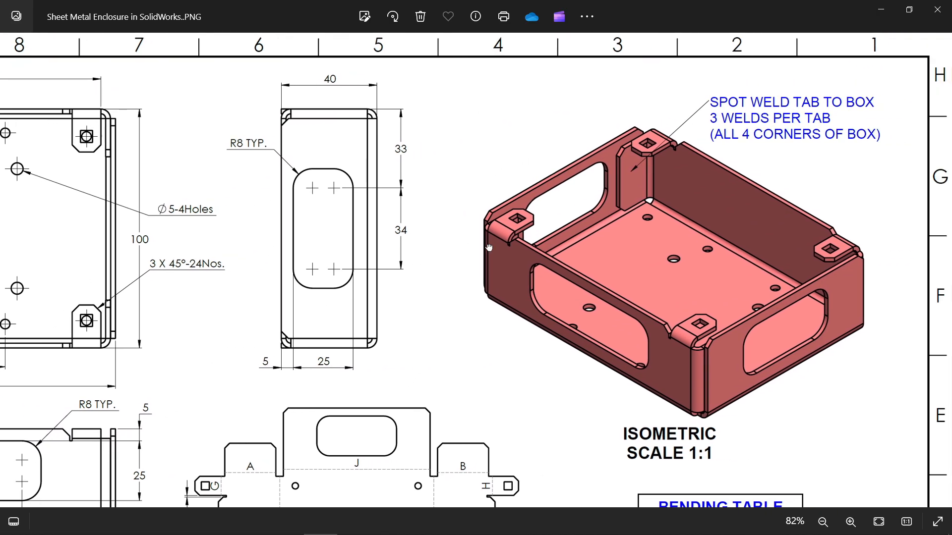
scroll(751, 115, "up", 4)
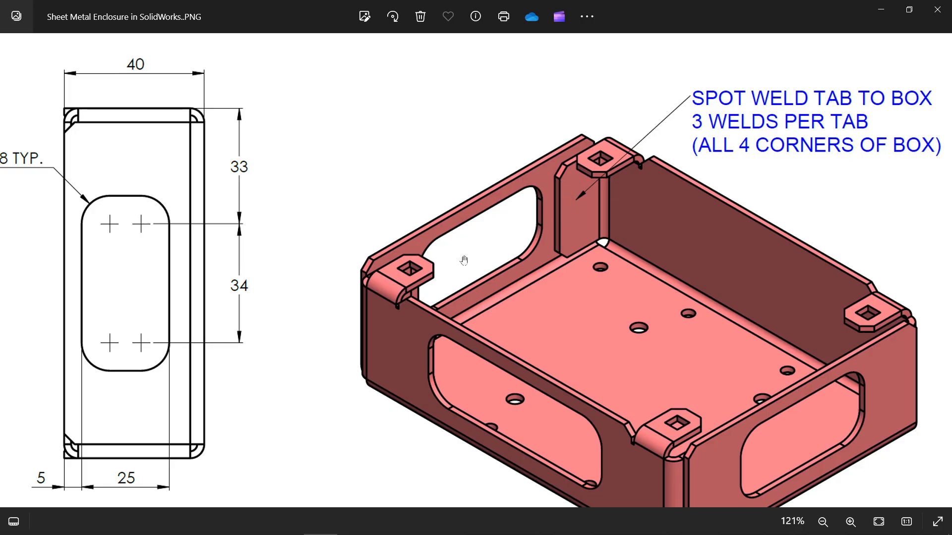
mouse_move(578, 372)
left_mouse_down()
mouse_move(587, 259)
mouse_move(578, 223)
left_mouse_up()
scroll(554, 259, "down", 5)
scroll(553, 259, "down", 2)
left_click_drag(555, 374, 555, 218)
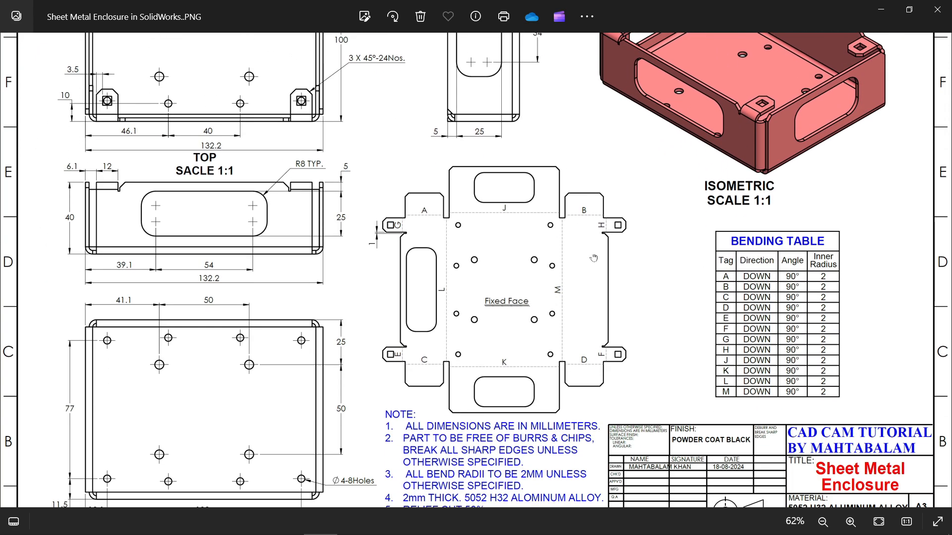
scroll(612, 284, "up", 5)
left_click_drag(648, 292, 495, 240)
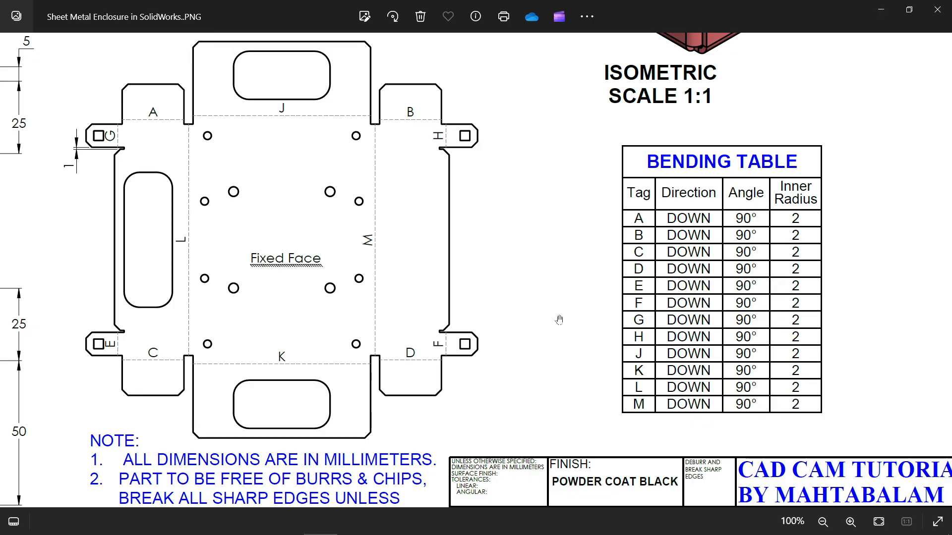
Read the drawing's notes and title block for the material and finish requirements, then switch back to SOLIDWORKS.
scroll(548, 341, "down", 3)
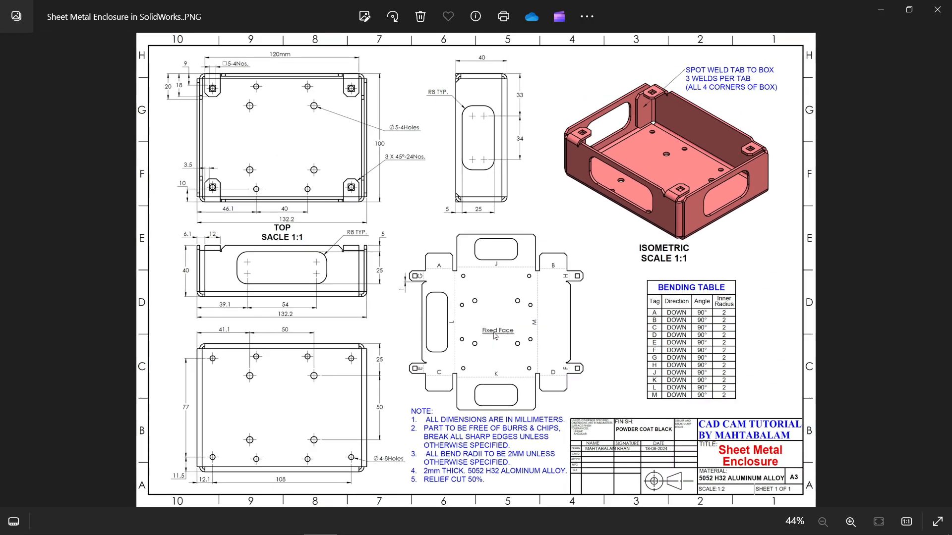
scroll(564, 447, "up", 4)
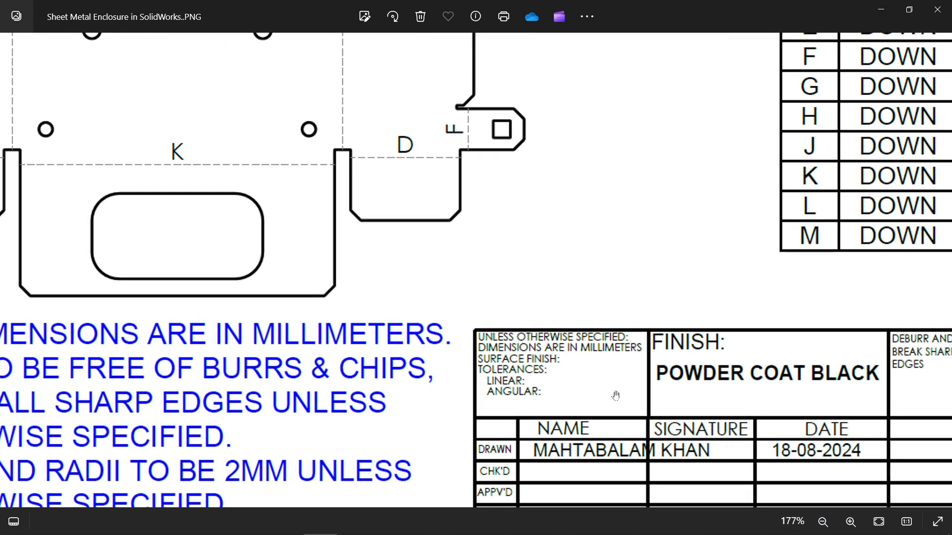
left_click_drag(614, 394, 789, 144)
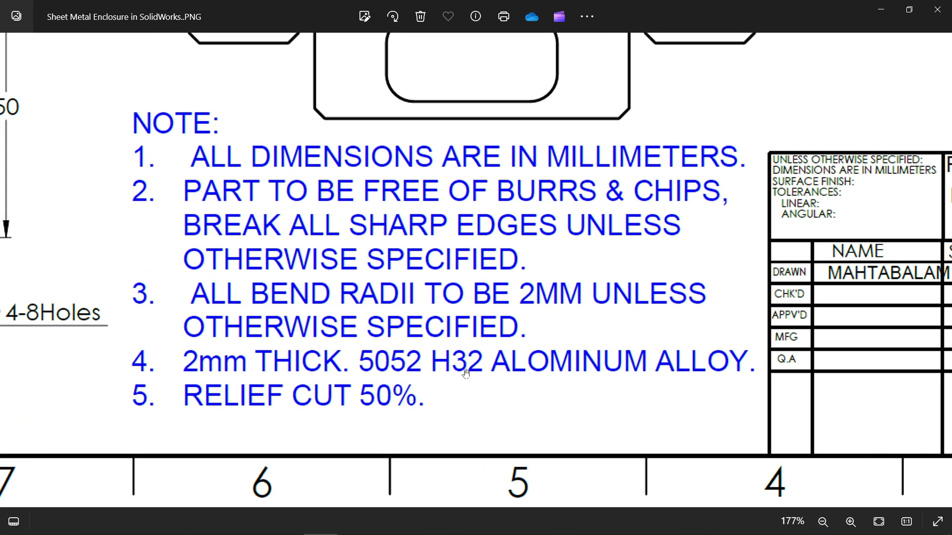
left_click_drag(595, 363, 188, 357)
scroll(679, 289, "down", 2)
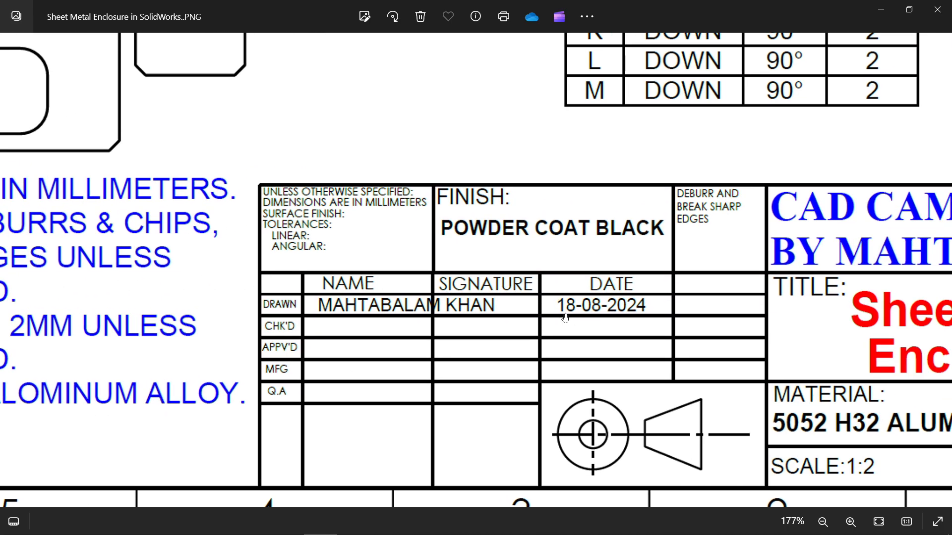
scroll(560, 287, "down", 4)
scroll(559, 290, "down", 1)
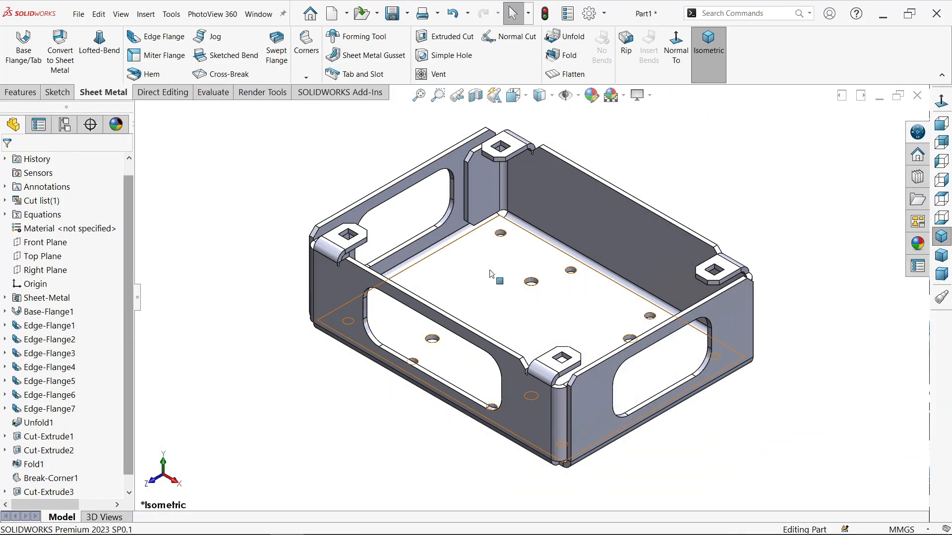
Assign the aluminium alloy 5052-H32 from the SOLIDWORKS Materials library to the part.
left_click(73, 230)
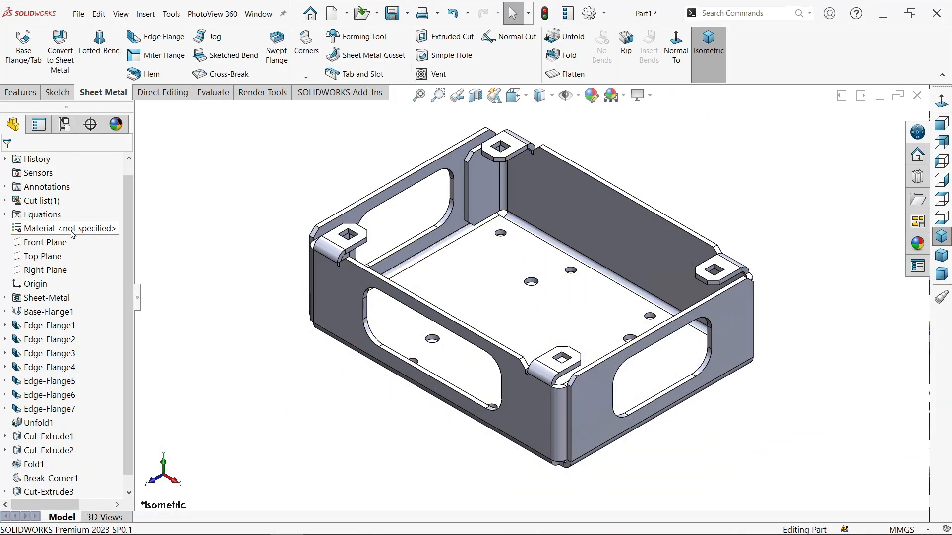
right_click(73, 232)
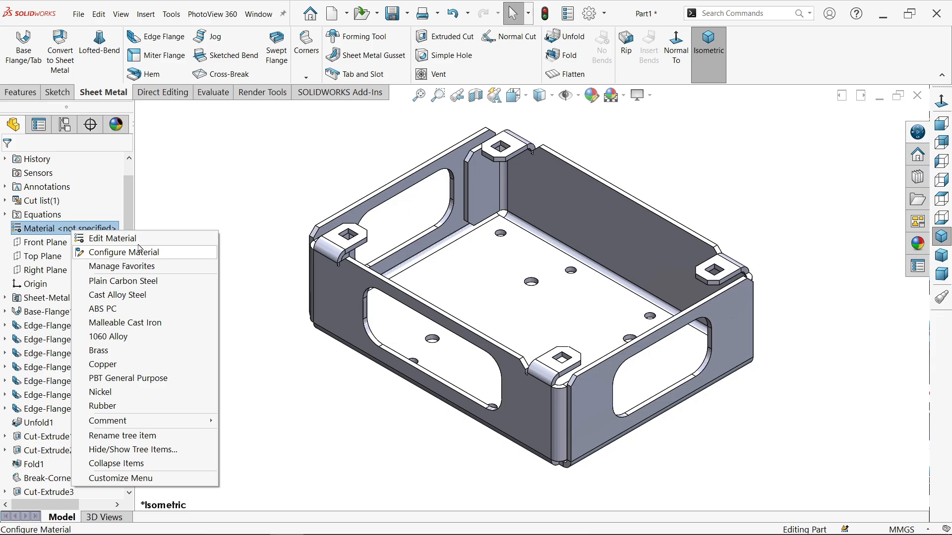
key("Escape")
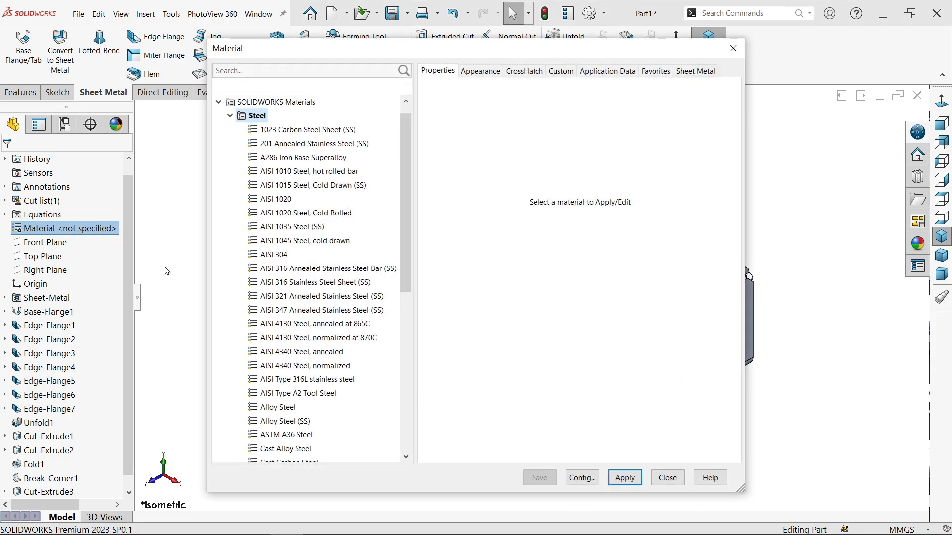
left_click(230, 116)
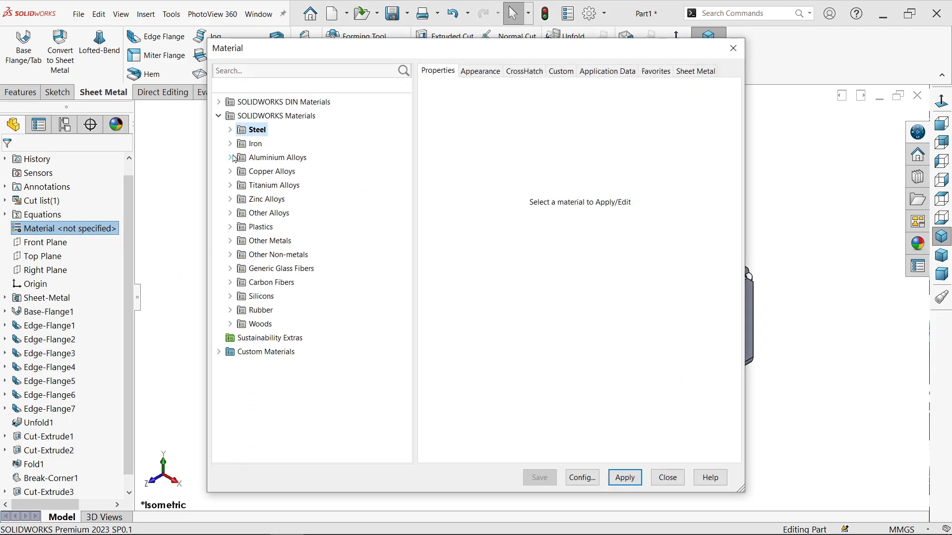
left_click(230, 158)
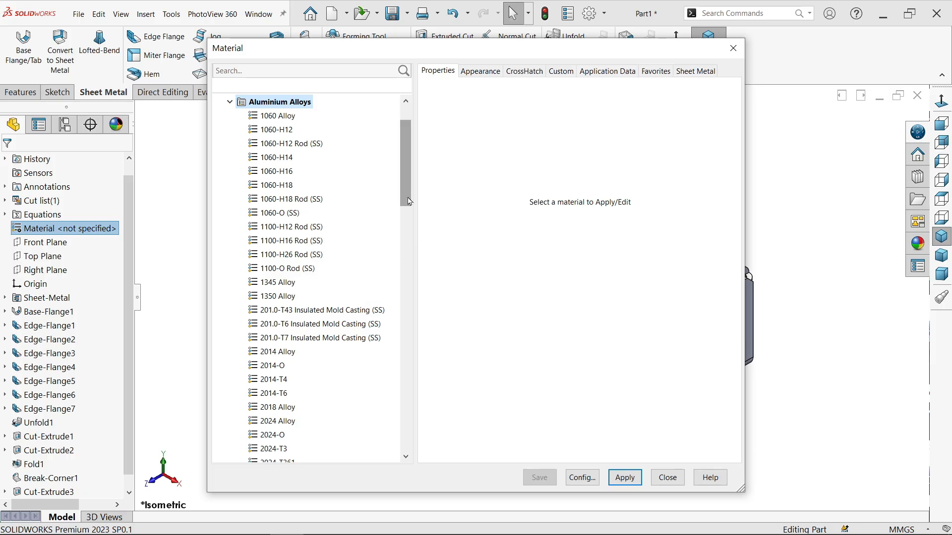
left_click_drag(403, 197, 394, 339)
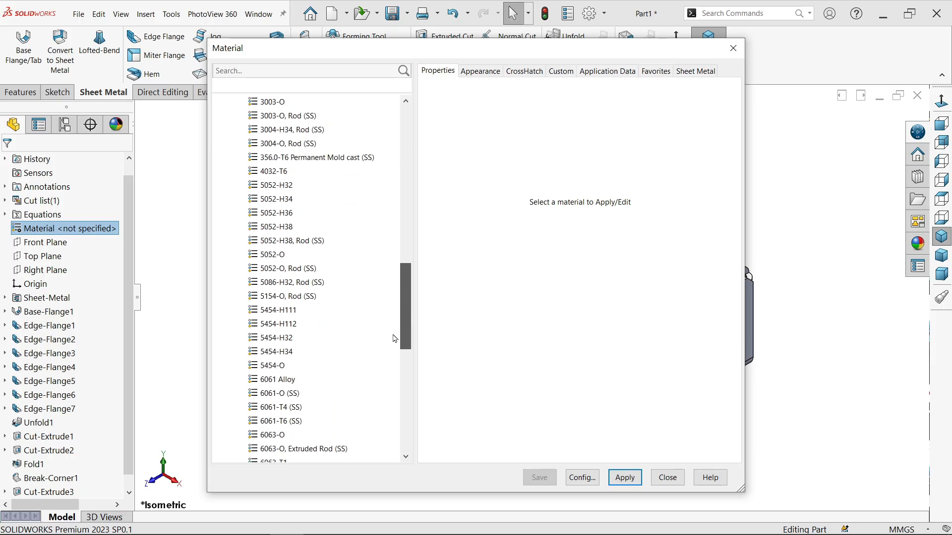
left_click(271, 189)
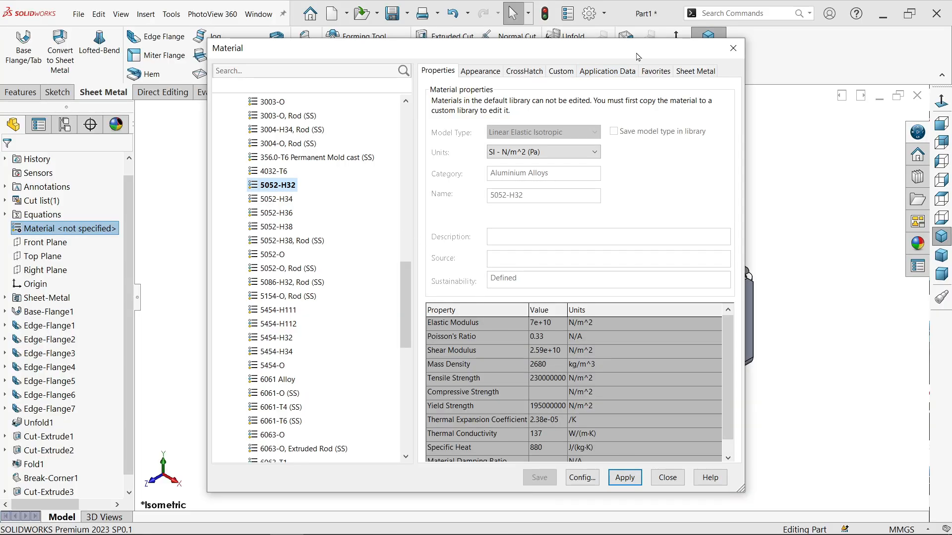
left_click_drag(637, 53, 382, 41)
left_click(369, 466)
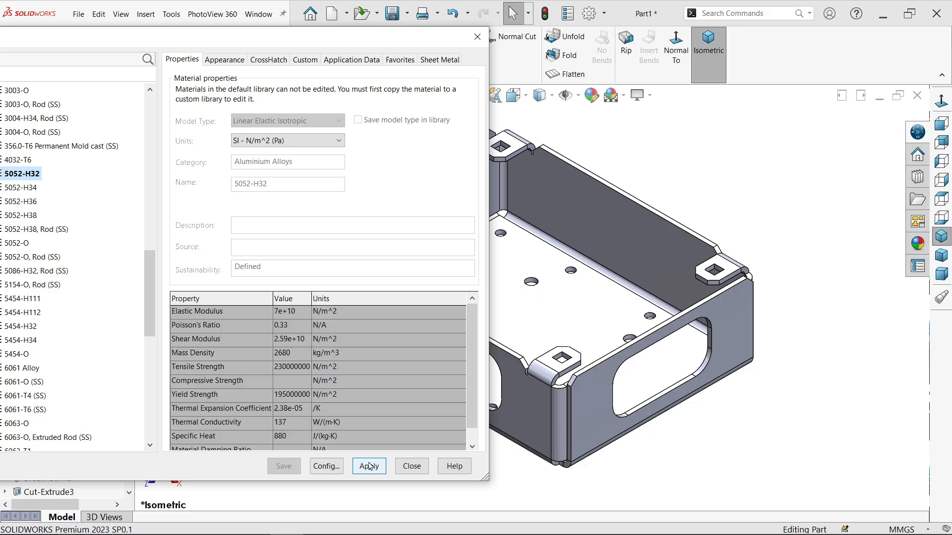
left_click(371, 466)
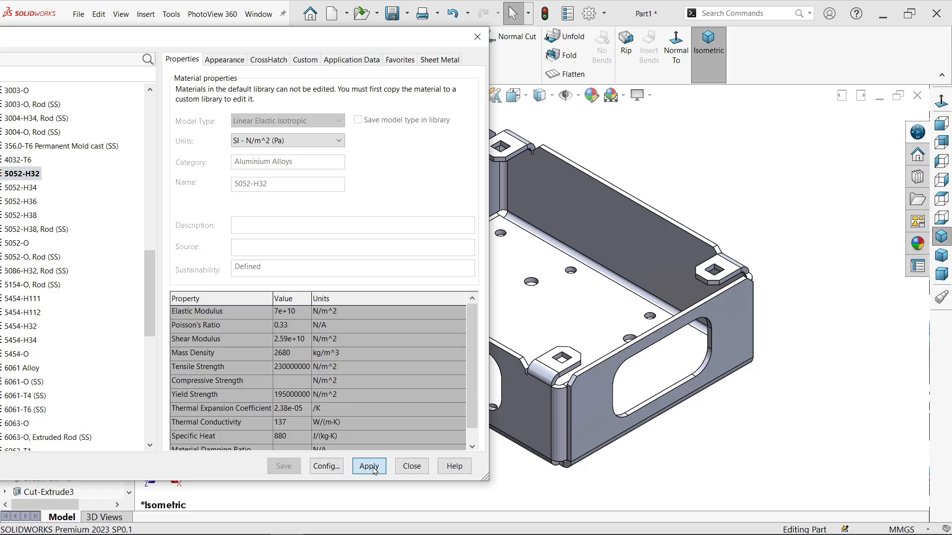
left_click(407, 467)
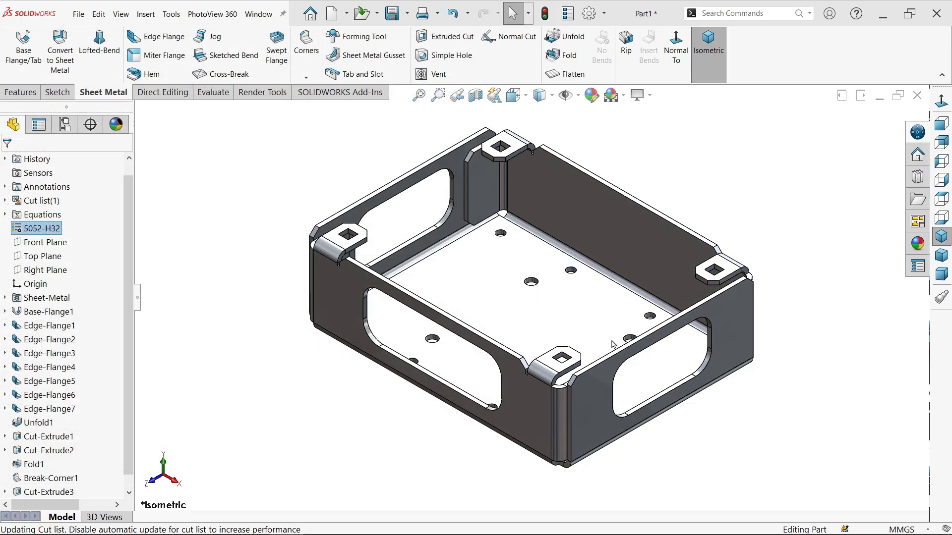
Turn off RealView Graphics and give the whole part a light red colour from the standard palette.
left_click(651, 96)
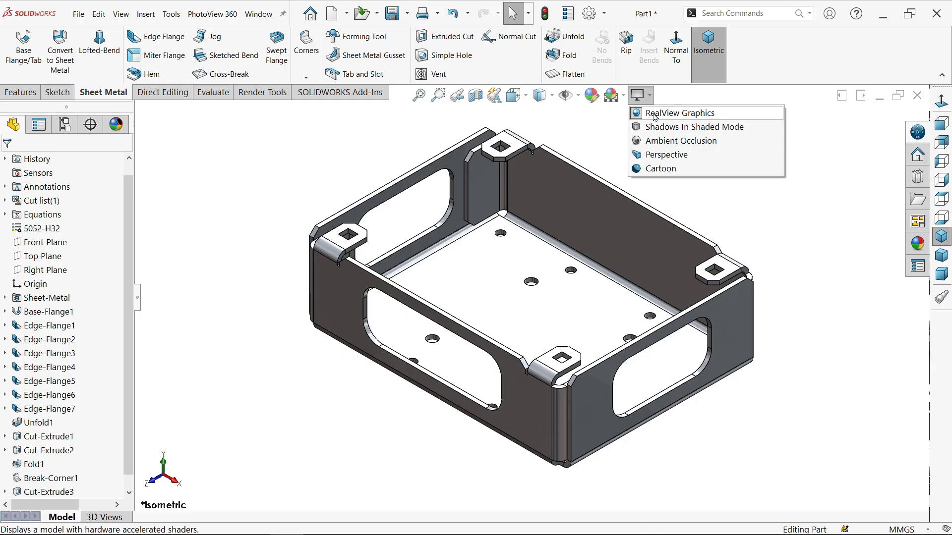
left_click(655, 114)
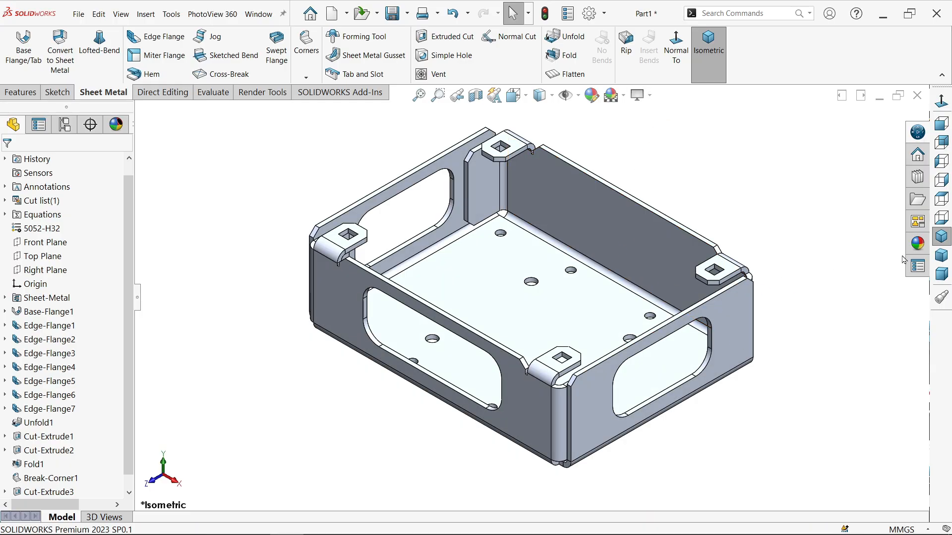
left_click(592, 99)
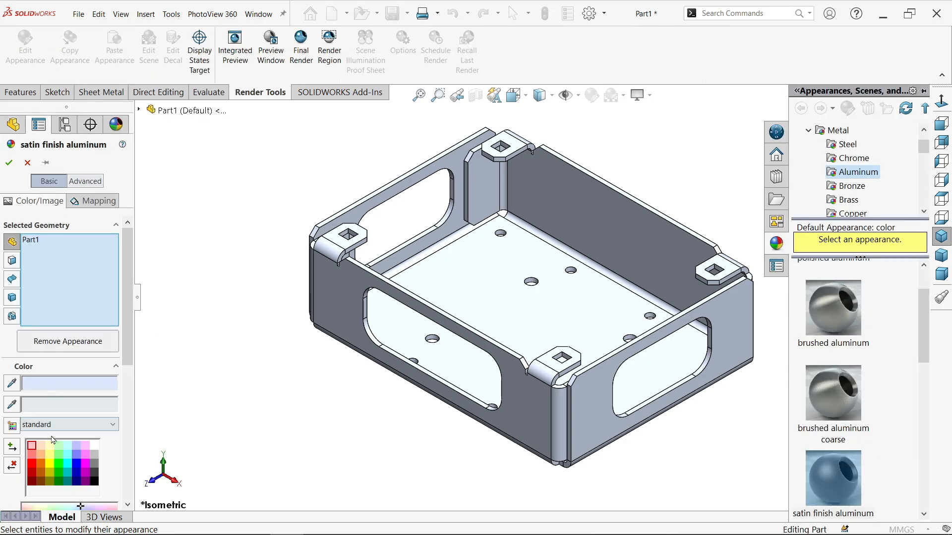
left_click(32, 454)
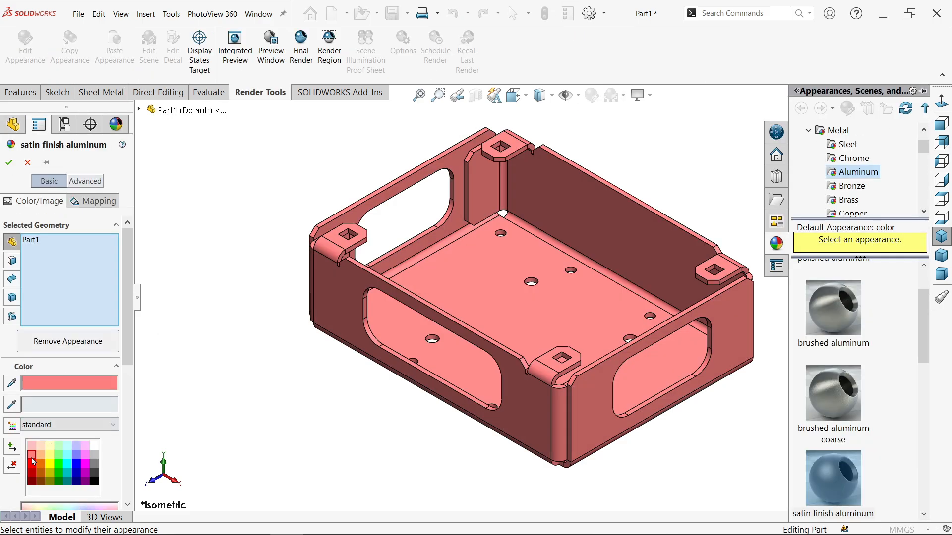
left_click(9, 163)
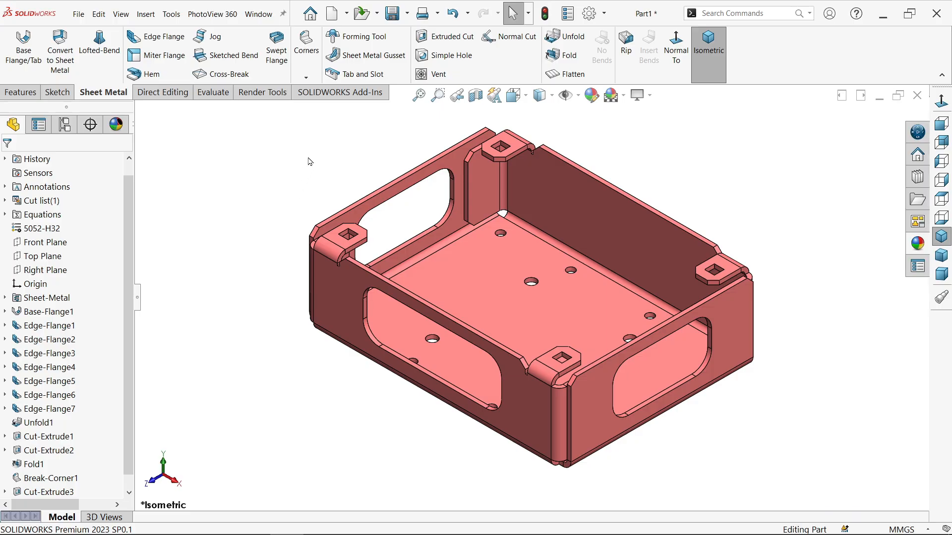
Save the part to the Desktop as "Sheet metal enclosure".
left_click(393, 16)
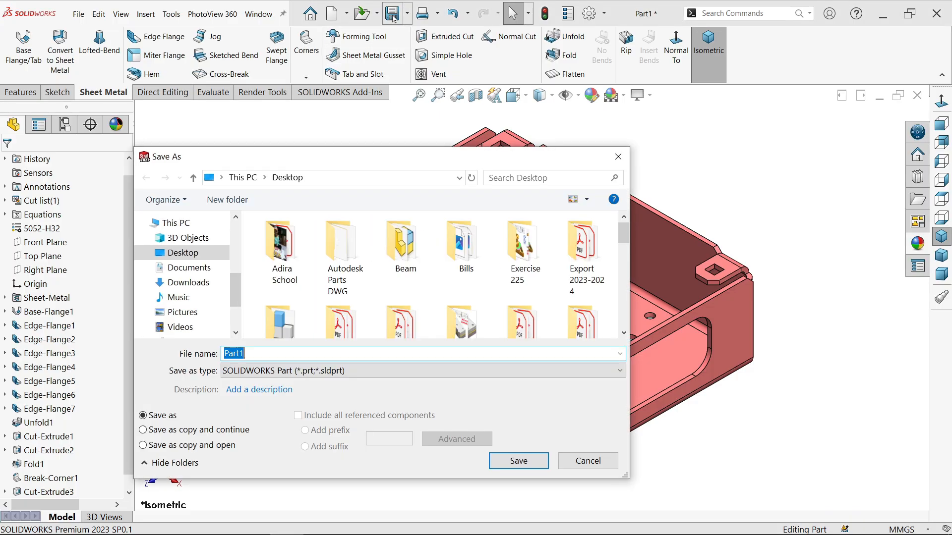
type("Sheet metal enclosure")
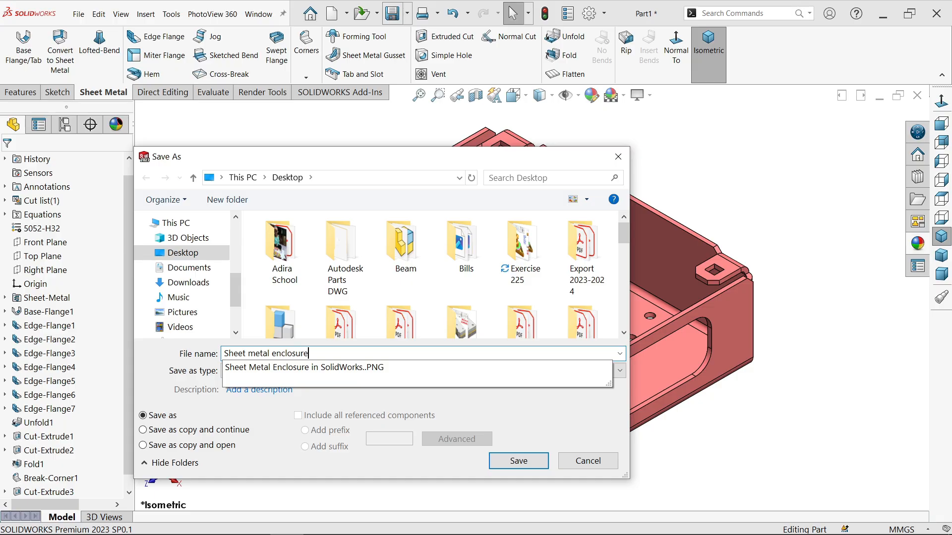
key("Return")
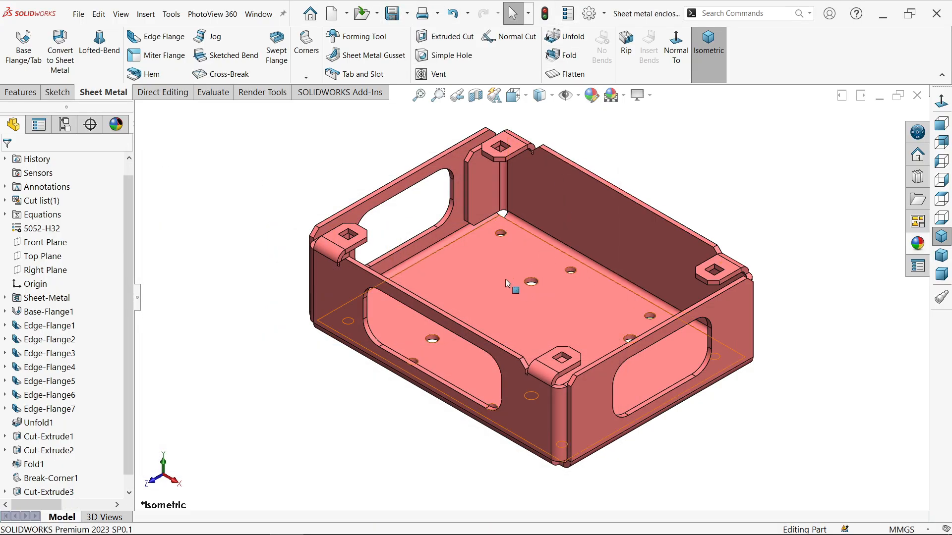
Flatten the sheet metal enclosure to show its flat pattern.
left_click(571, 74)
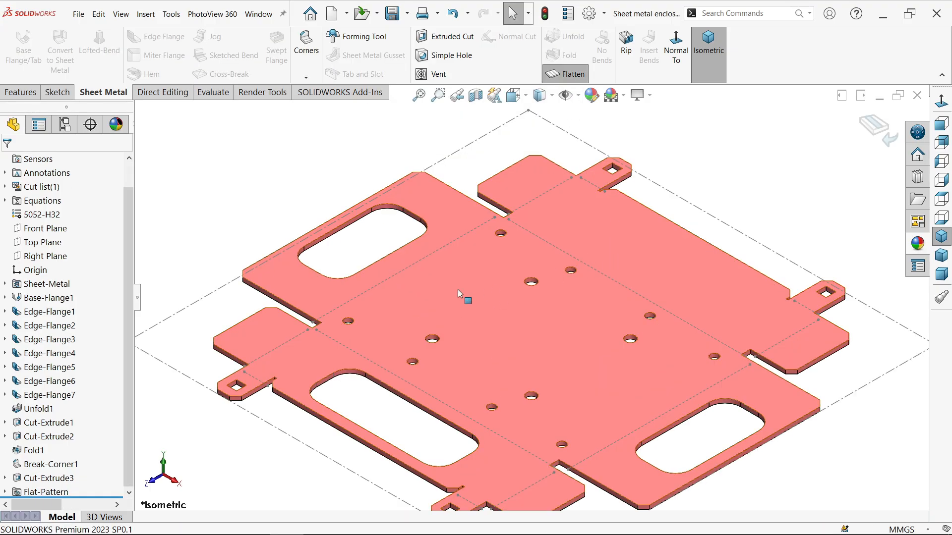
Start a DXF export of the flat pattern, saving to the Desktop as "Sheet metal enclosure".
right_click(457, 290)
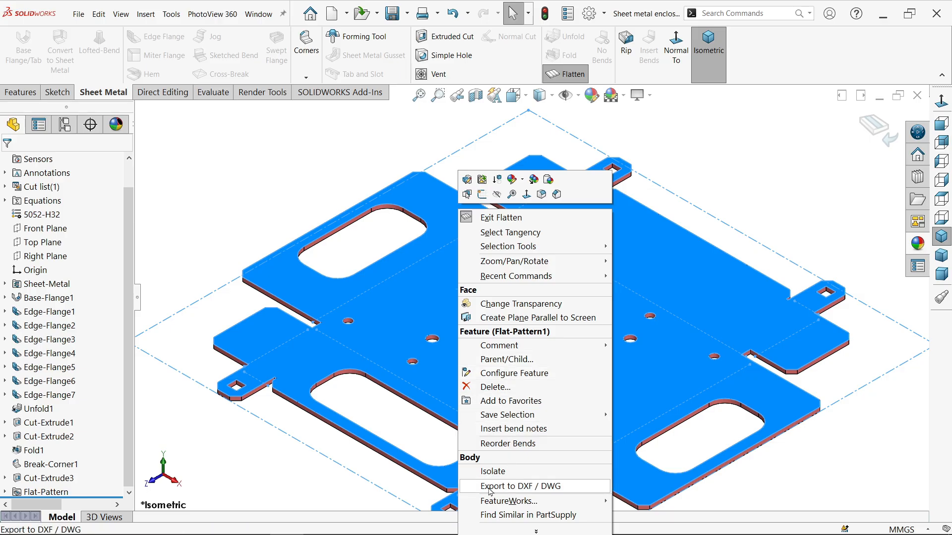
left_click(514, 488)
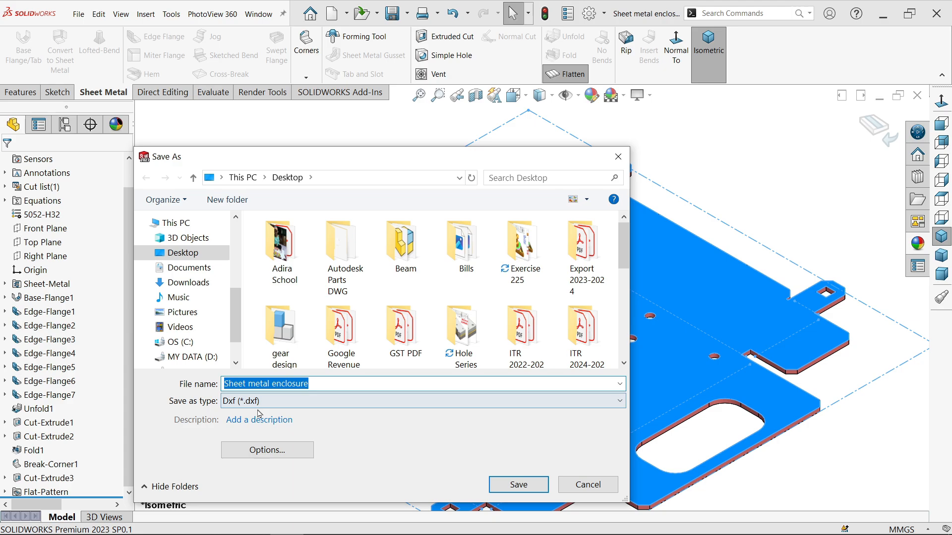
left_click(519, 485)
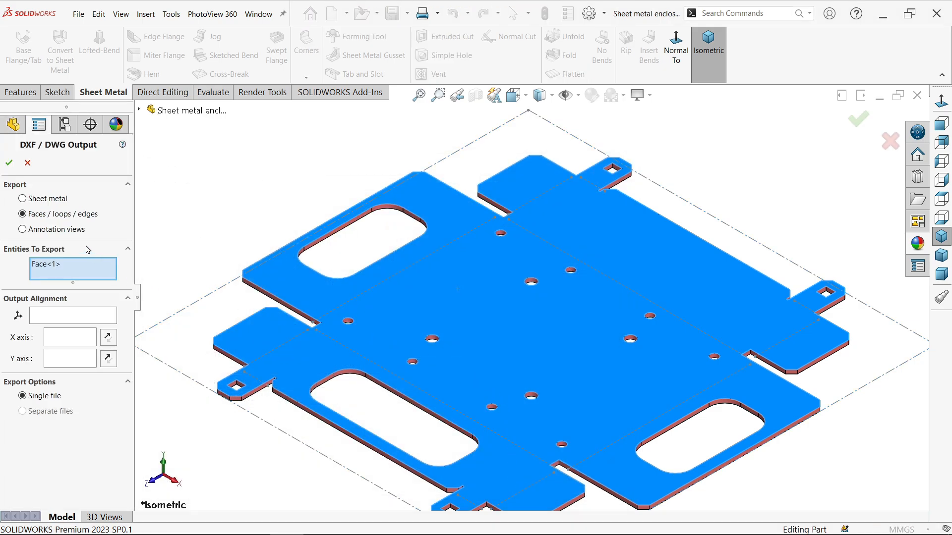
Export as sheet metal with geometry, hidden edges, bend lines and the bounding box included, in a single file.
left_click(54, 203)
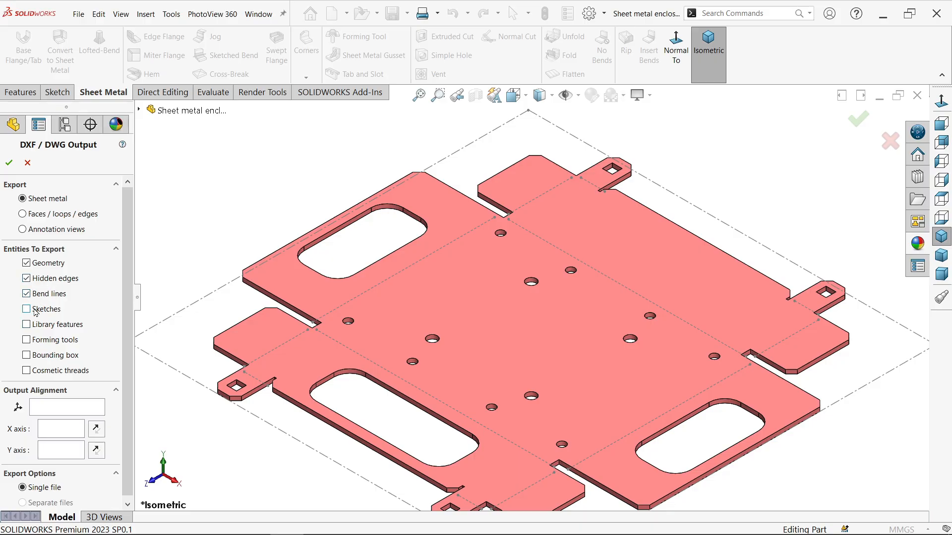
scroll(118, 310, "down", 1)
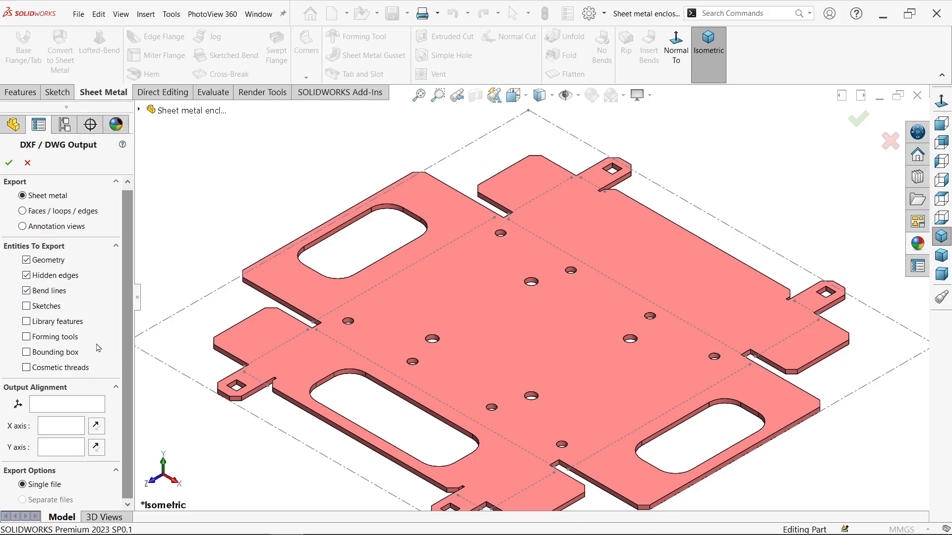
left_click(26, 354)
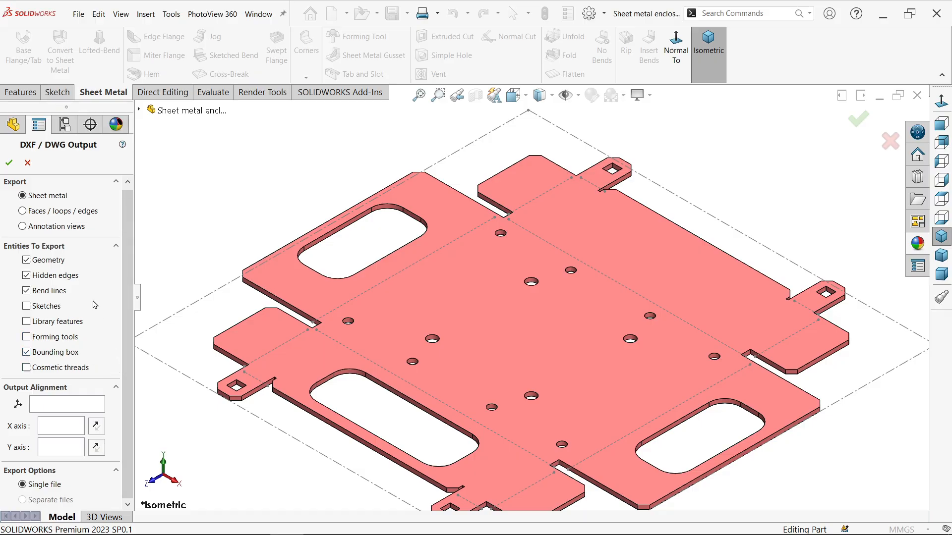
left_click(9, 163)
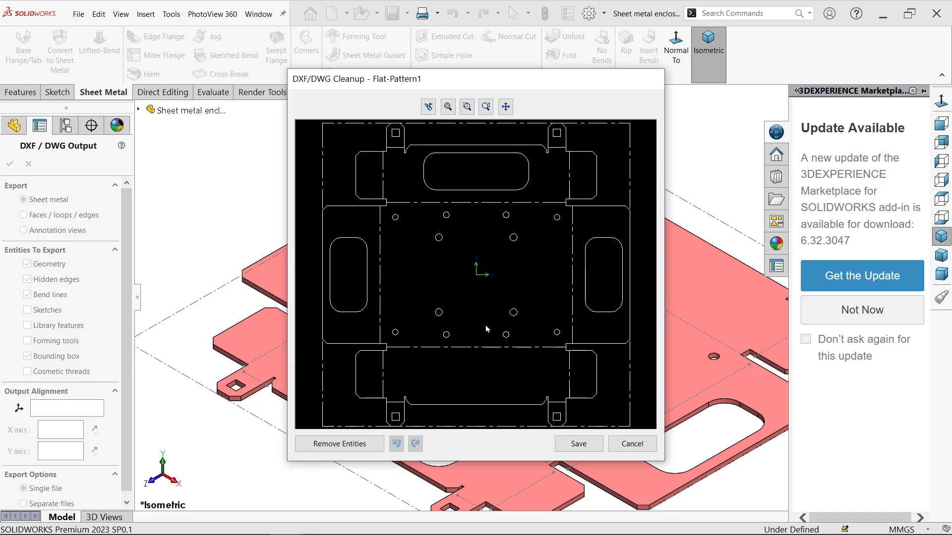
Check the flat pattern in the DXF/DWG cleanup preview and save the DXF without removing entities.
scroll(486, 325, "down", 1)
scroll(479, 283, "up", 3)
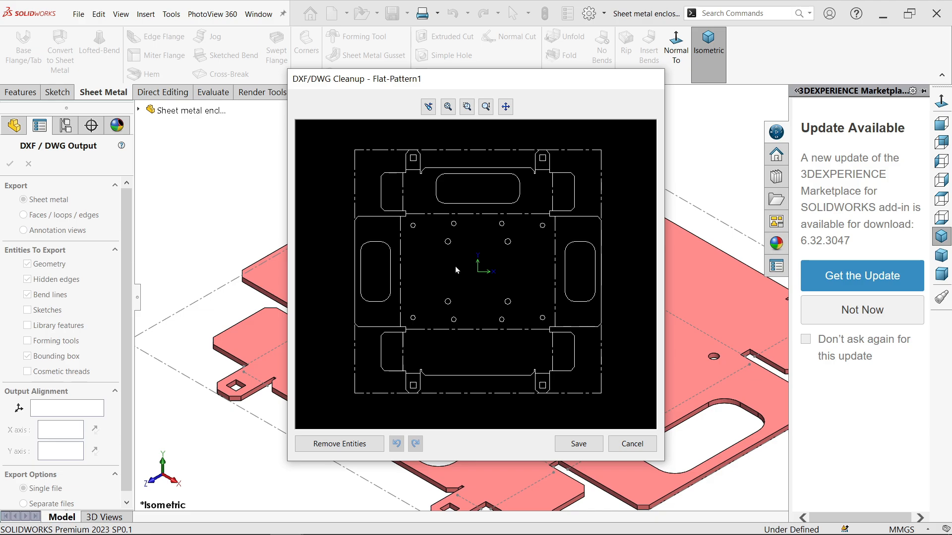
left_click(579, 444)
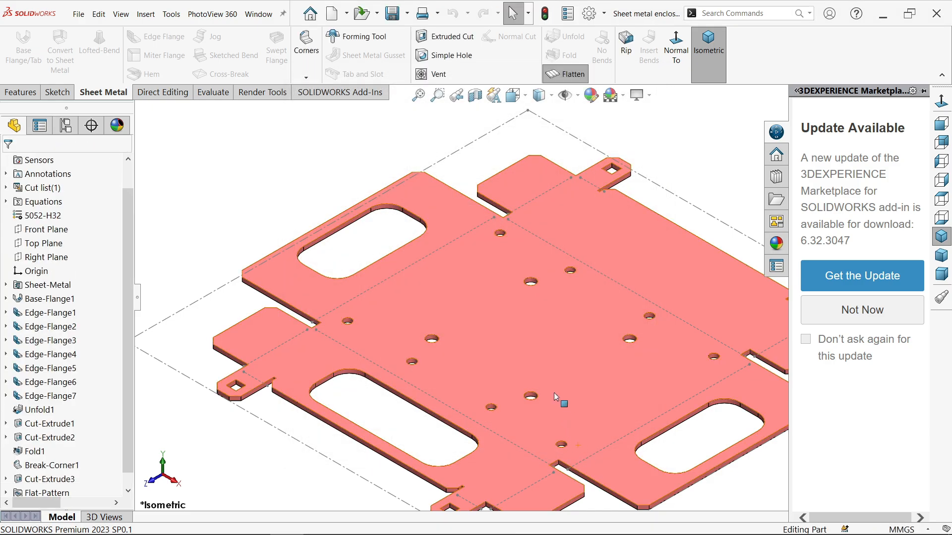
left_click(679, 135)
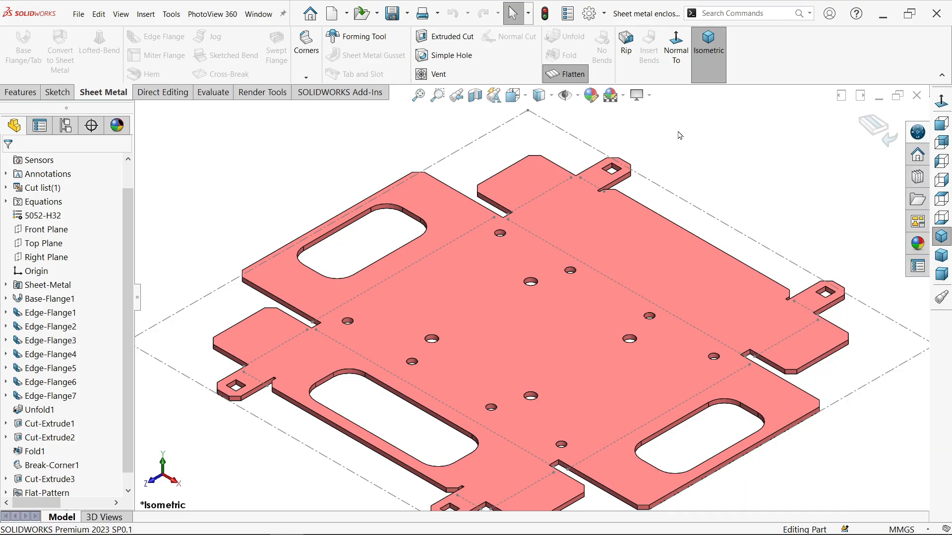
Exit the flattened state to return the enclosure to its folded form.
left_click(572, 76)
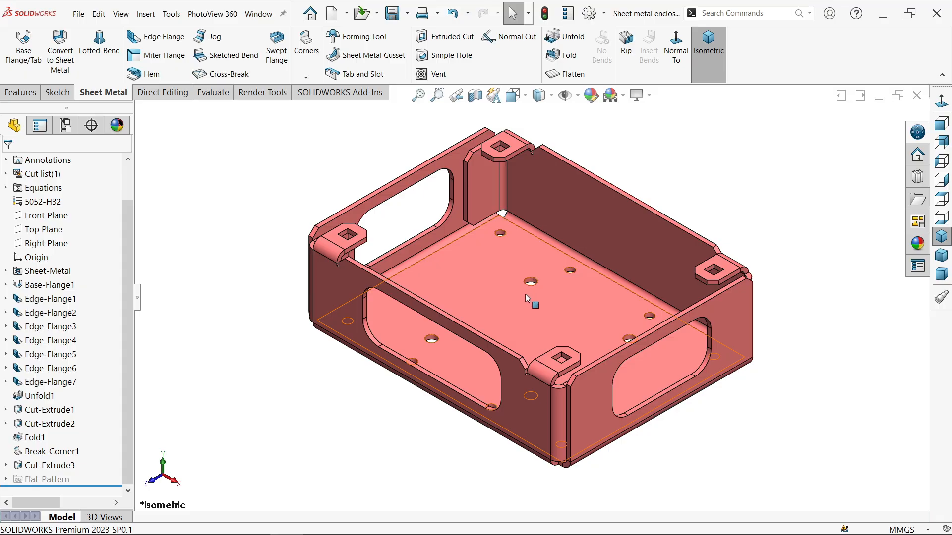
scroll(525, 293, "up", 2)
scroll(533, 292, "down", 2)
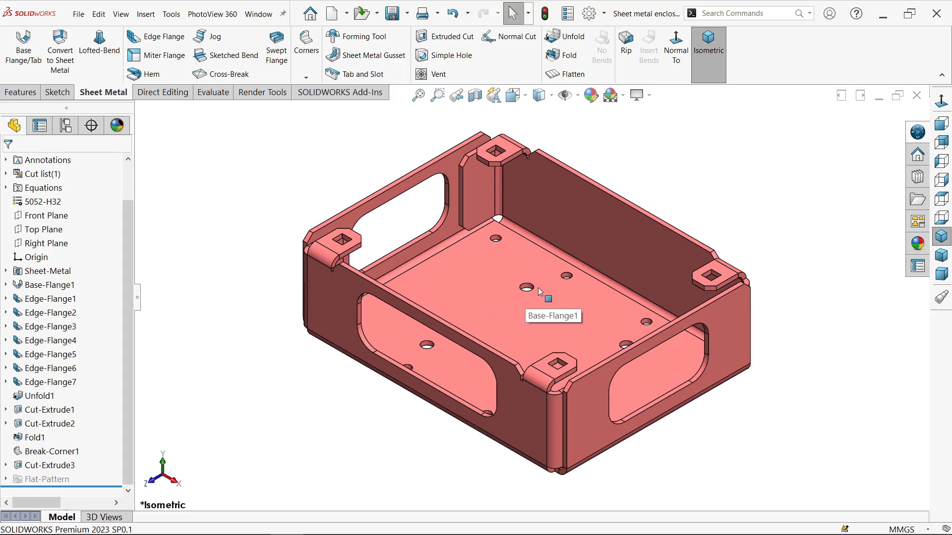